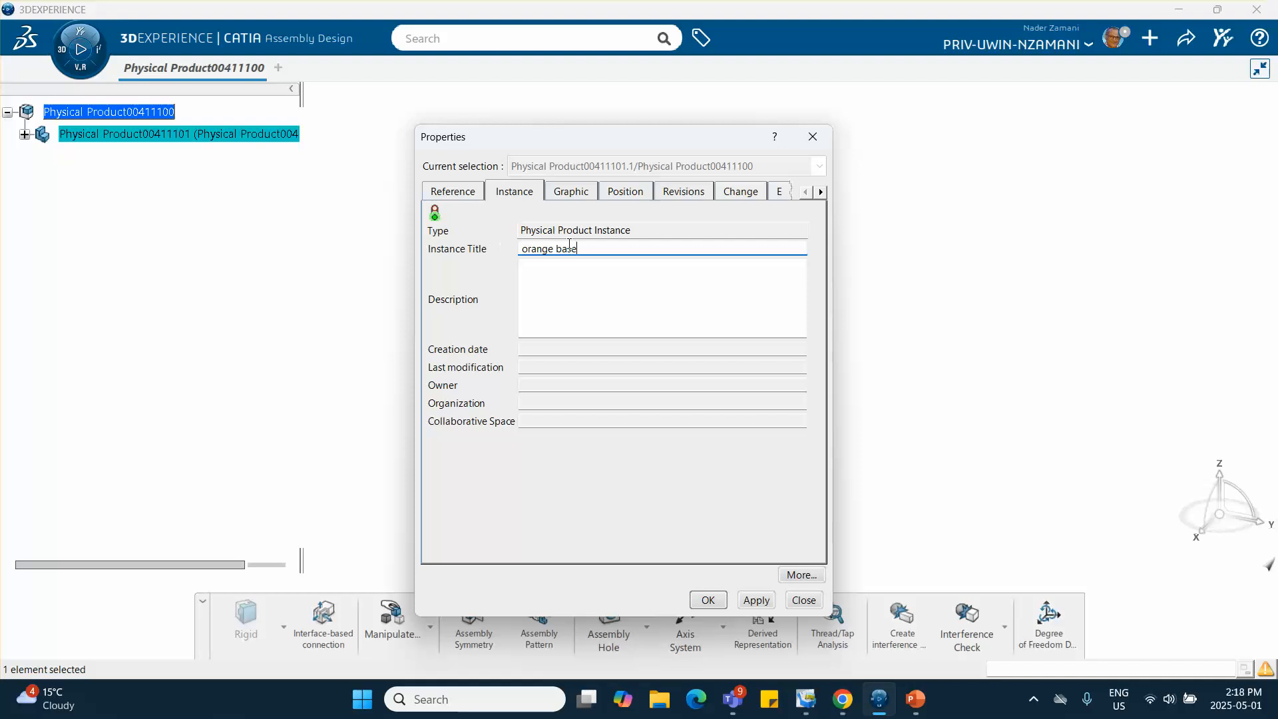
# Step: Copy the instance title "orange base" into the part's reference title and apply the properties
pyautogui.rightClick(551, 251)
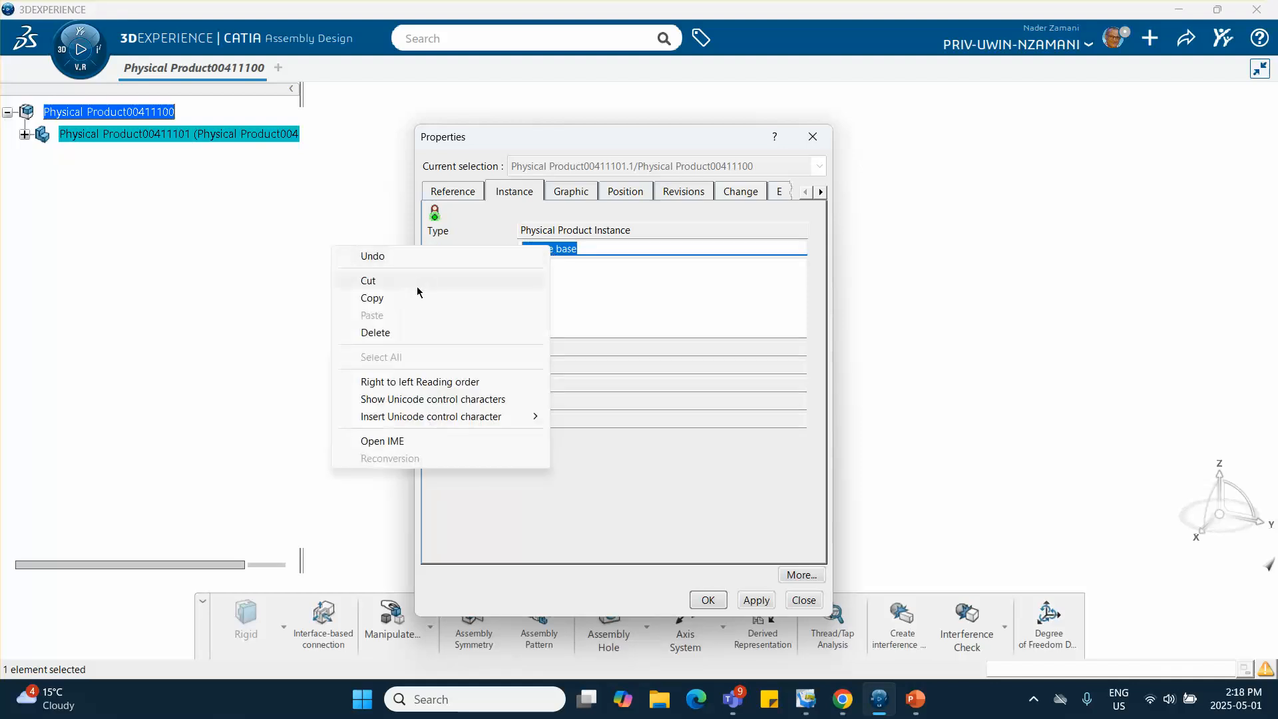
pyautogui.click(410, 297)
pyautogui.click(463, 193)
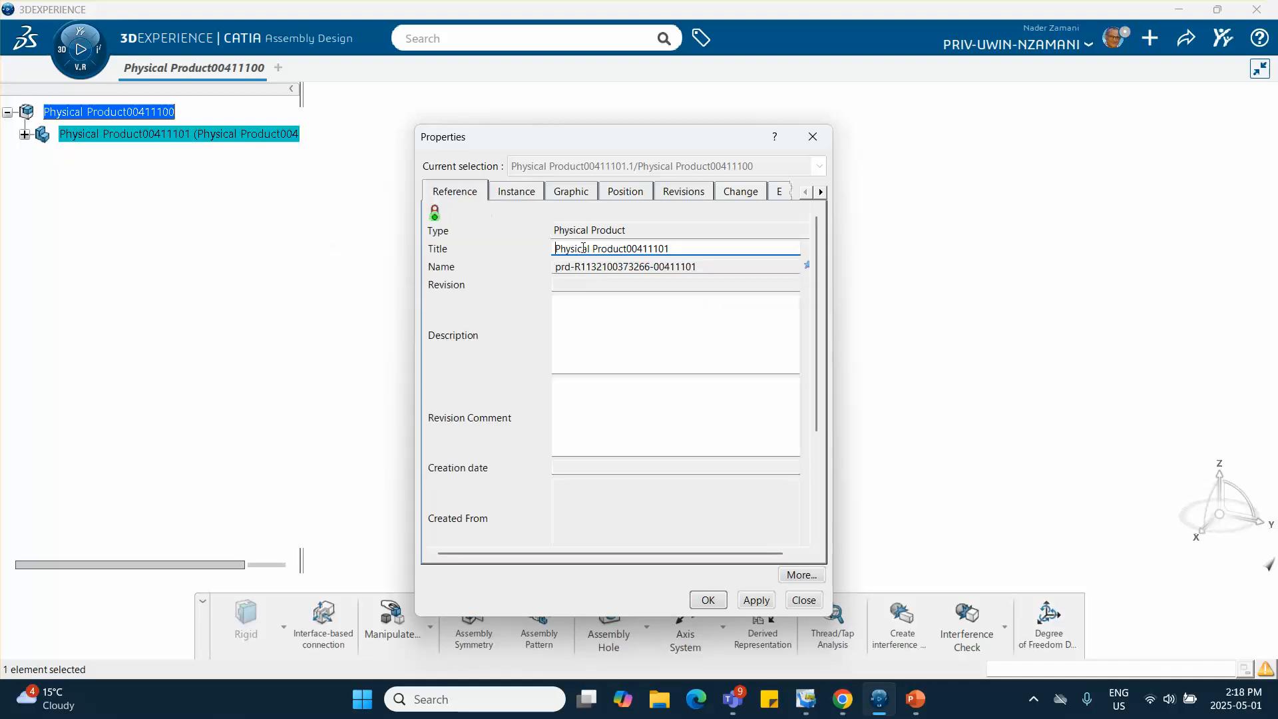
pyautogui.moveTo(668, 248); pyautogui.dragTo(552, 249)
pyautogui.rightClick(578, 249)
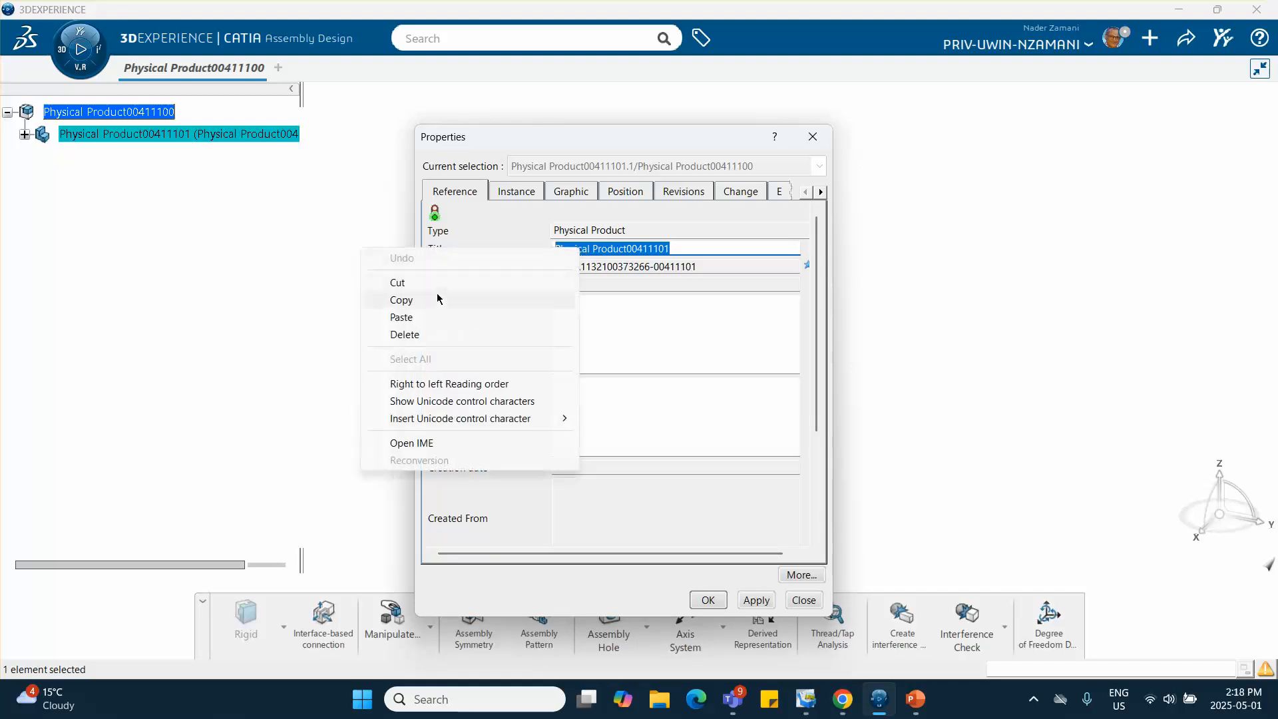
pyautogui.click(426, 318)
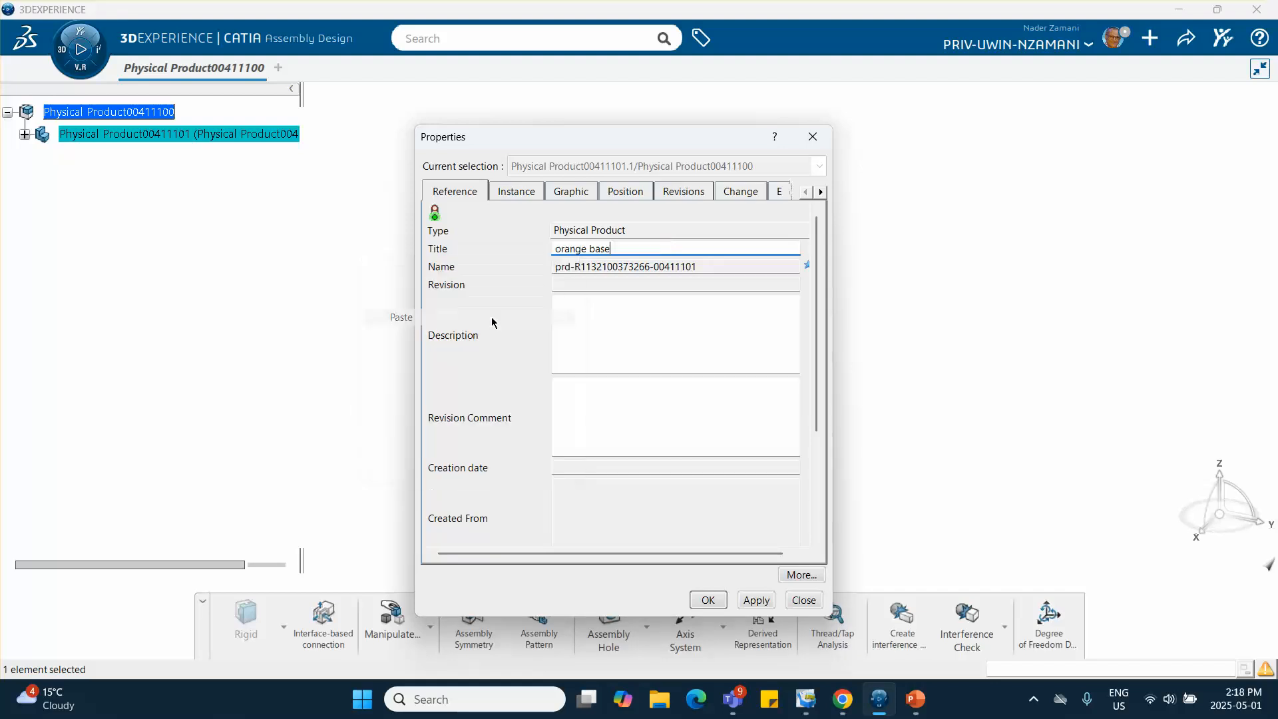
pyautogui.click(718, 600)
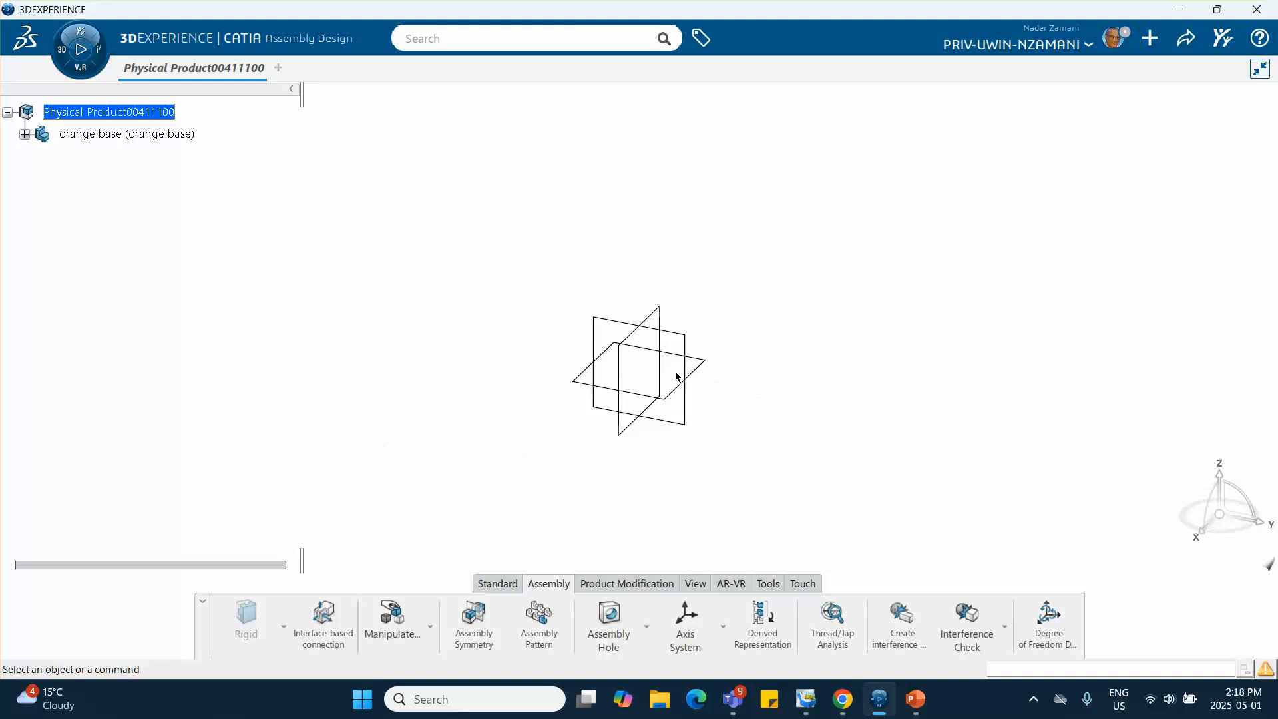
# Step: Open the orange base's 3D shape for part design and start a sketch on its xy plane
pyautogui.click(705, 373)
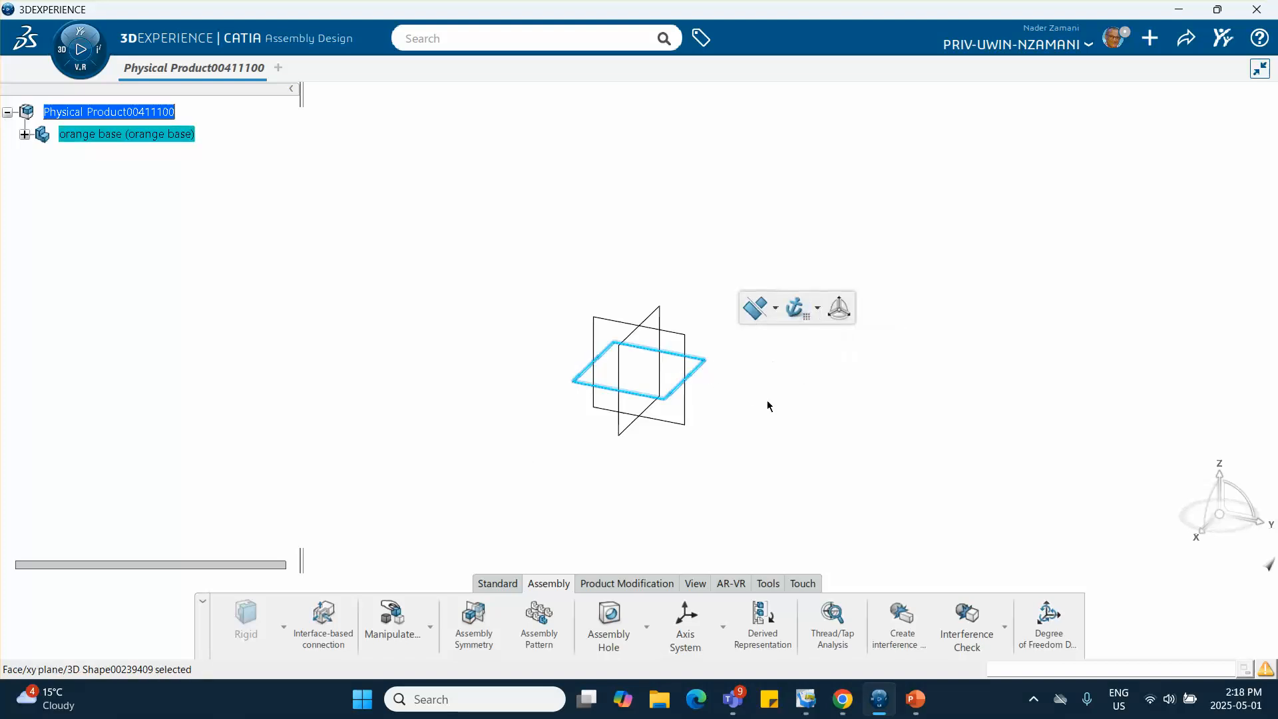
pyautogui.click(376, 380)
pyautogui.click(25, 134)
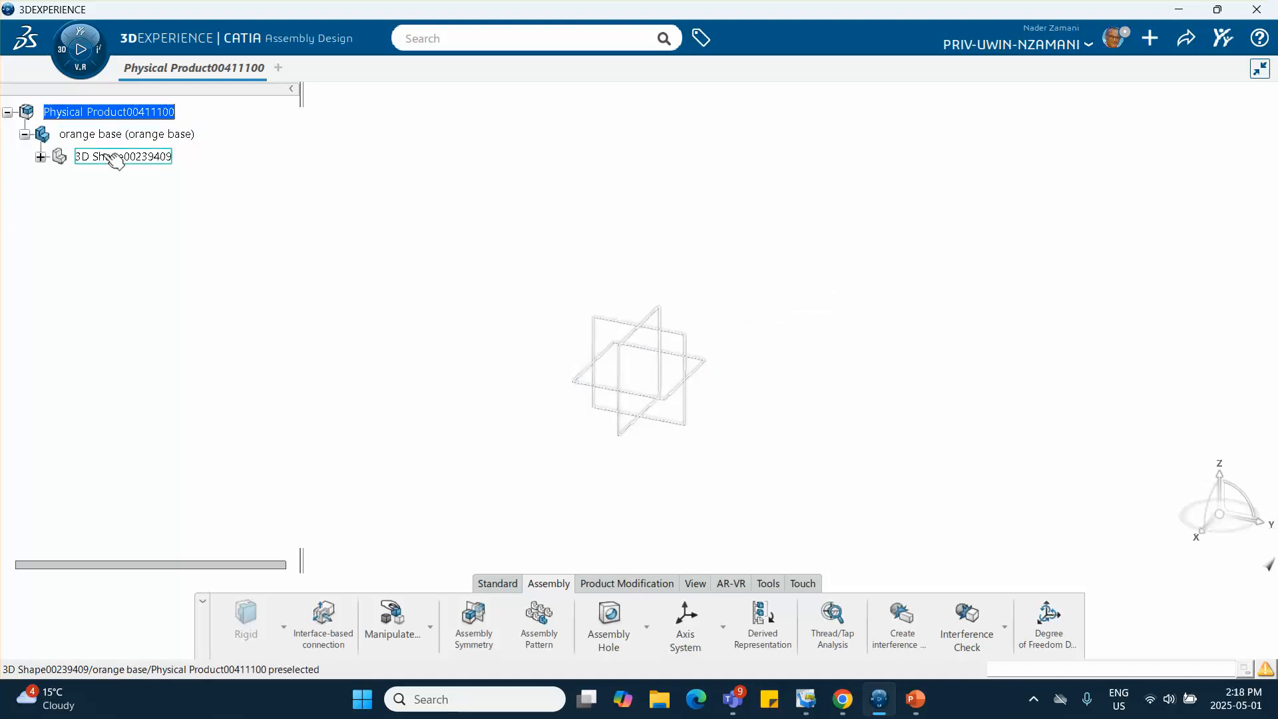
pyautogui.doubleClick(123, 157)
pyautogui.click(706, 367)
pyautogui.click(813, 309)
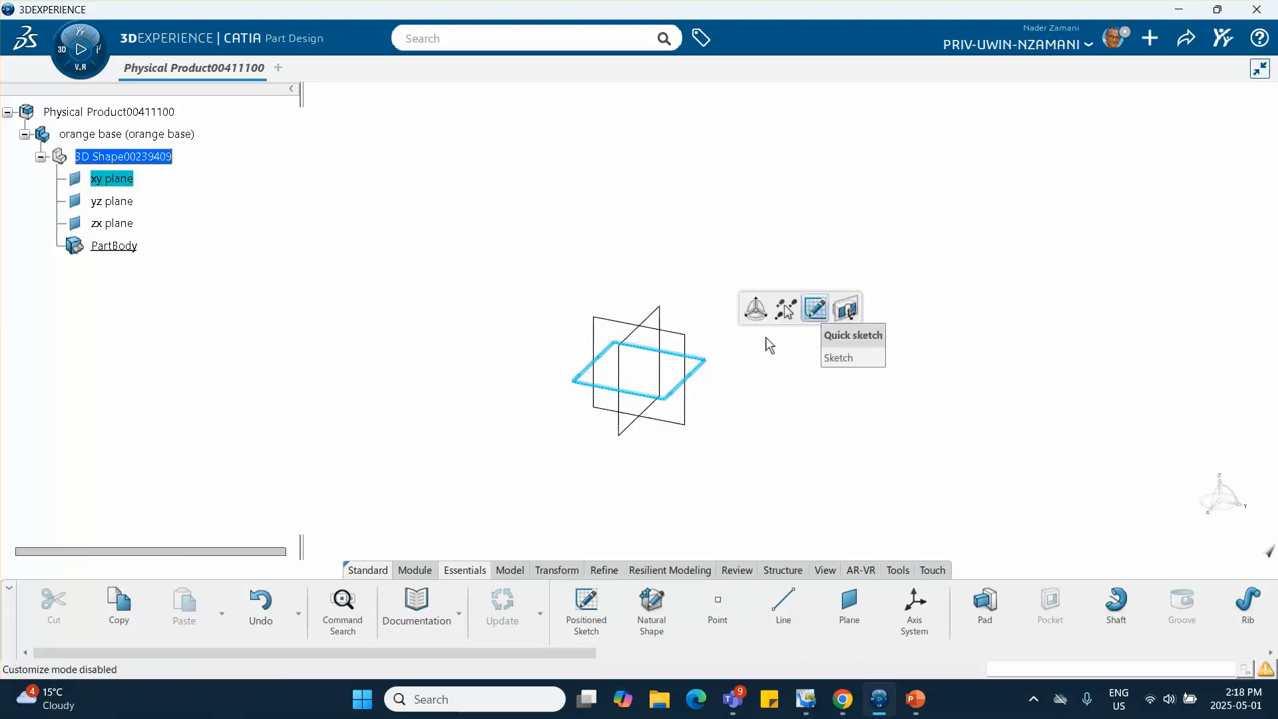
pyautogui.moveTo(749, 298); pyautogui.dragTo(639, 354, button='middle')
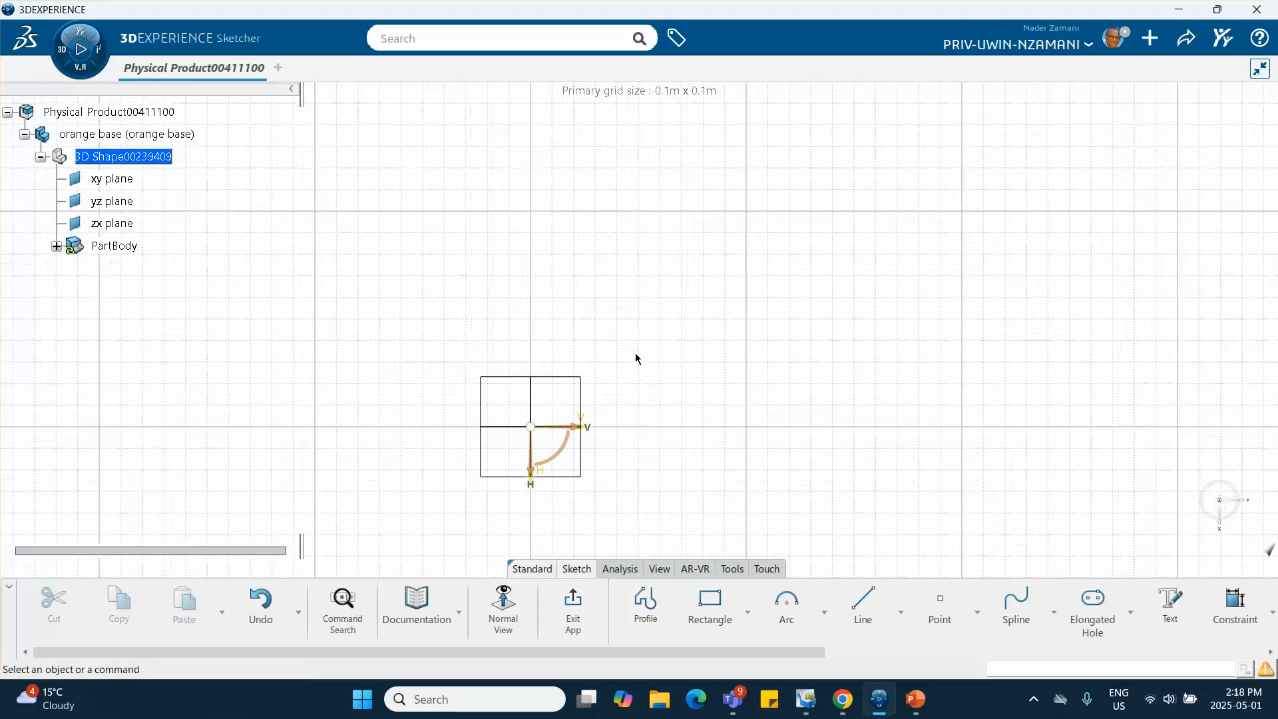
# Step: Sketch two concentric circles centred on the origin, the outer one about 0.026 m in radius and a smaller one inside it
pyautogui.click(825, 613)
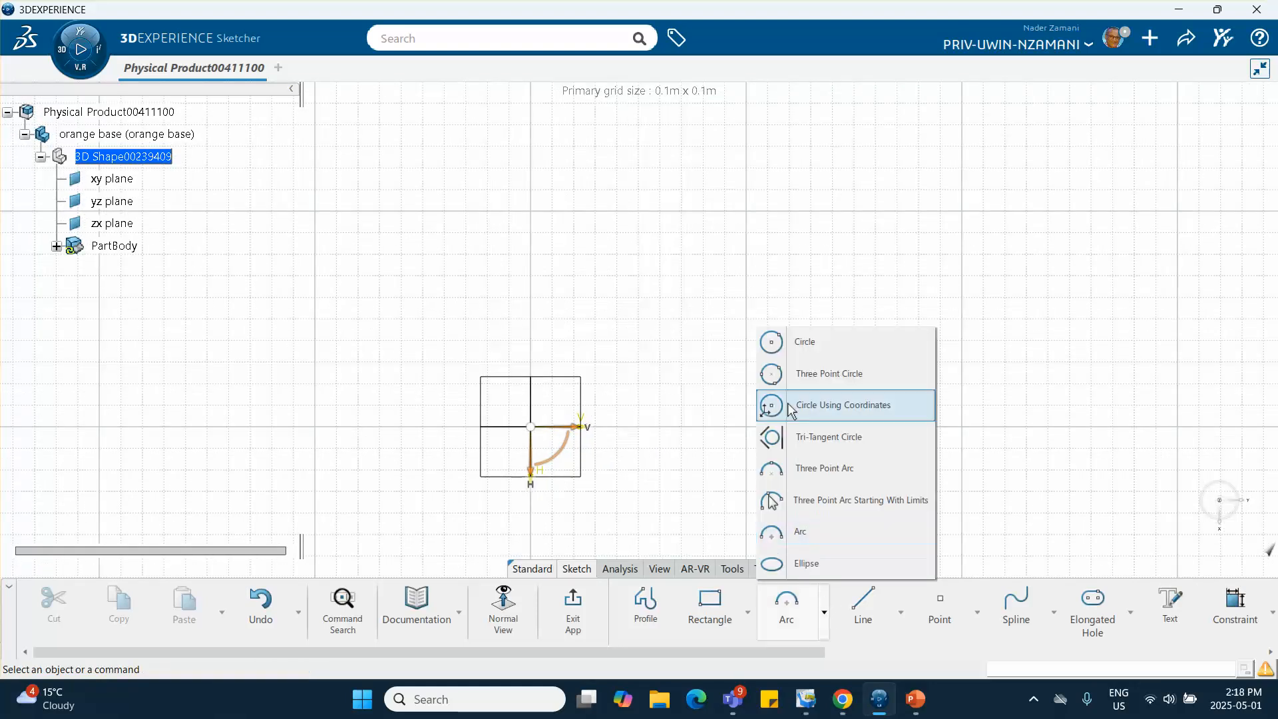
pyautogui.click(802, 342)
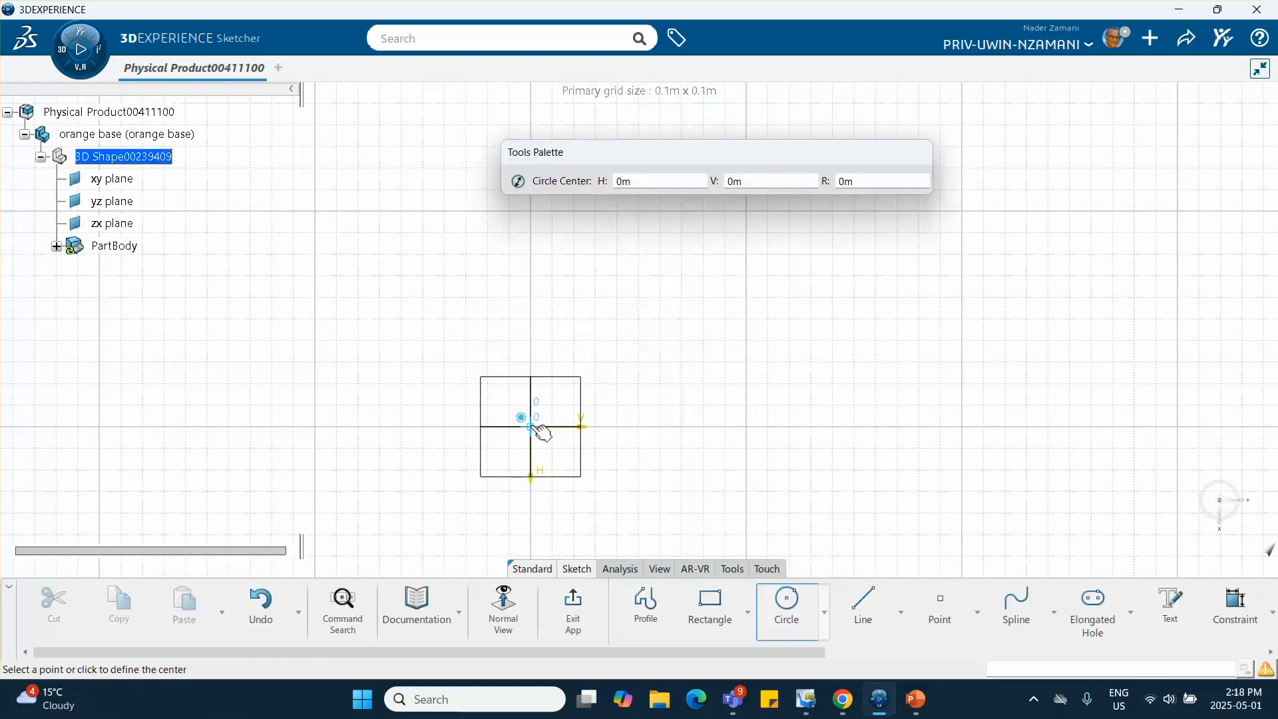
pyautogui.click(585, 426)
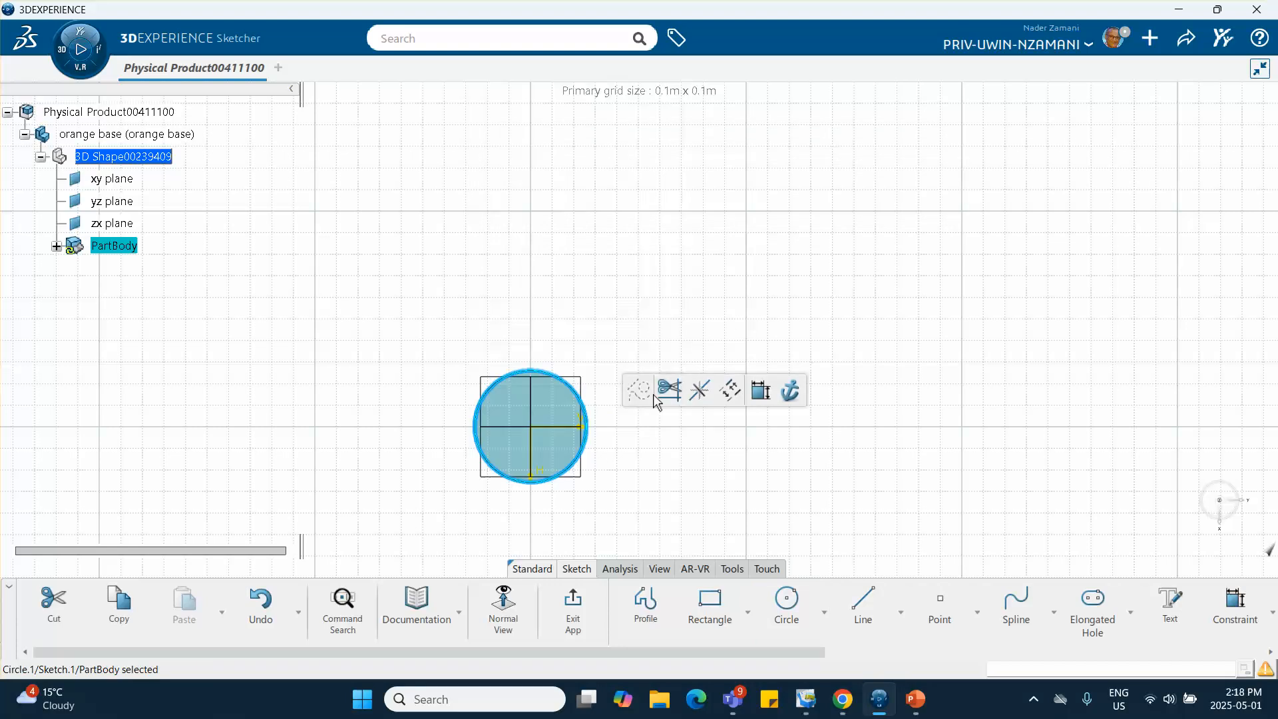
pyautogui.click(761, 390)
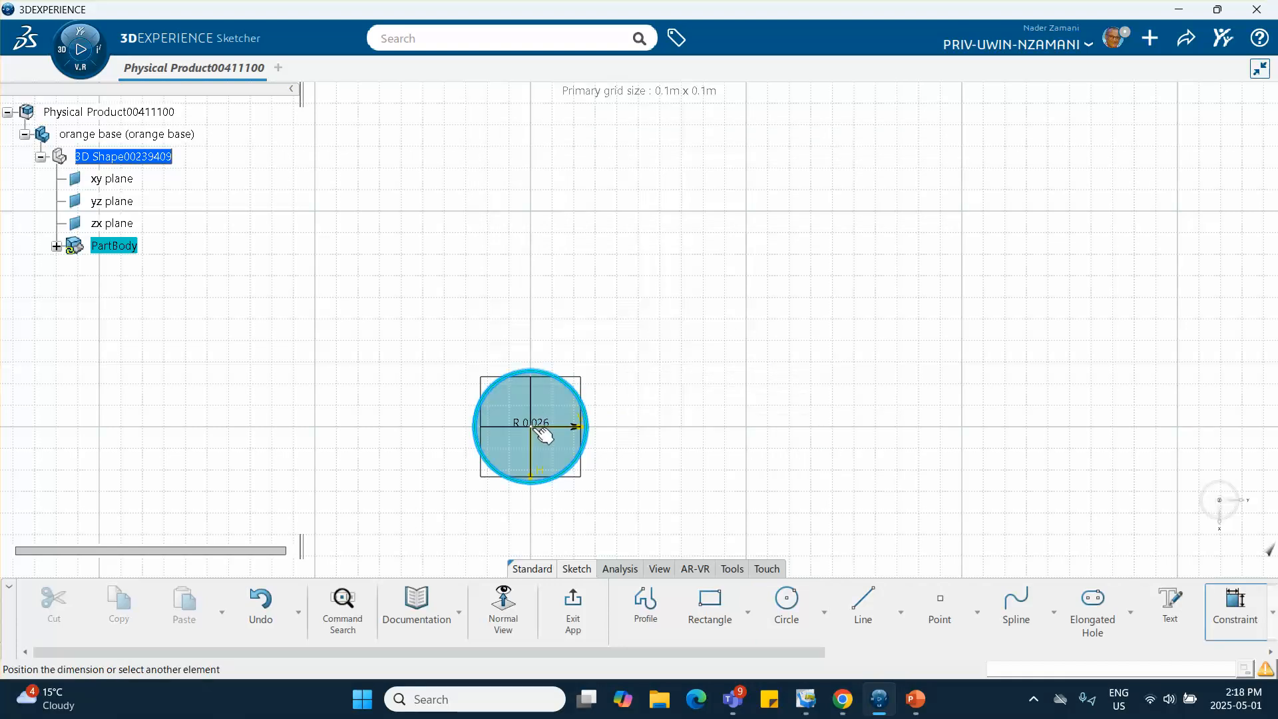
pyautogui.press('Escape')
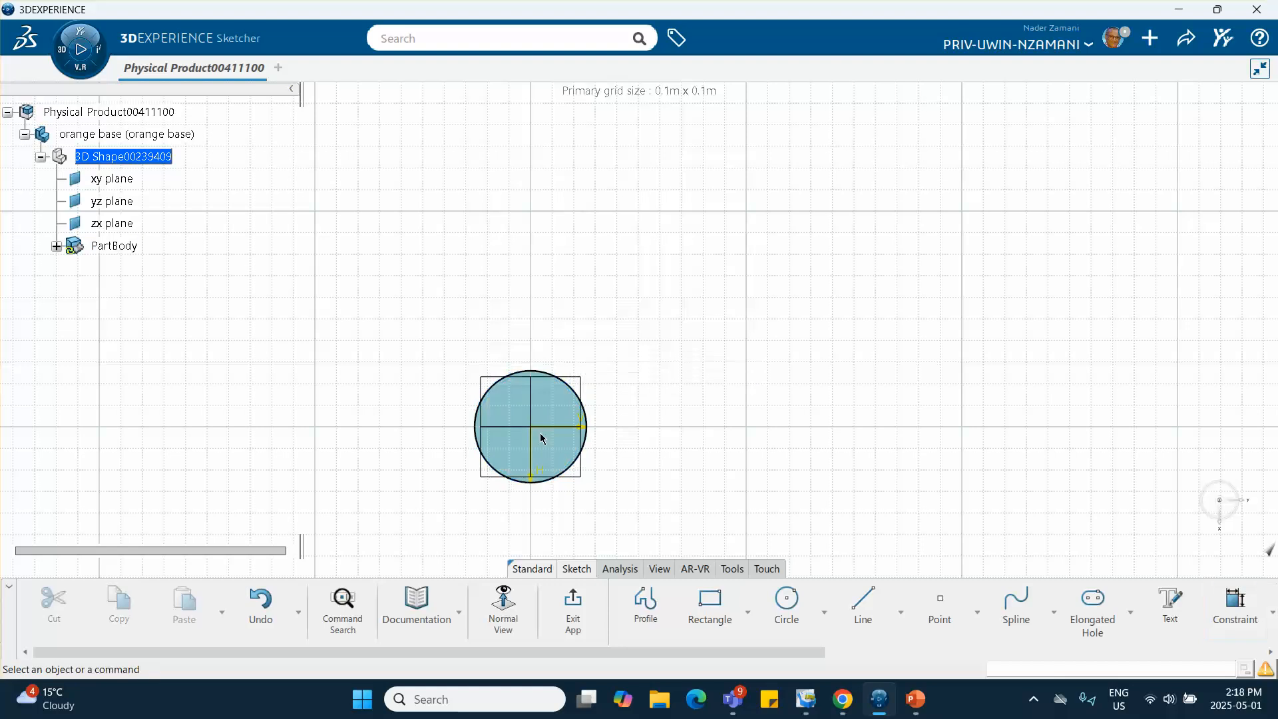
pyautogui.click(787, 602)
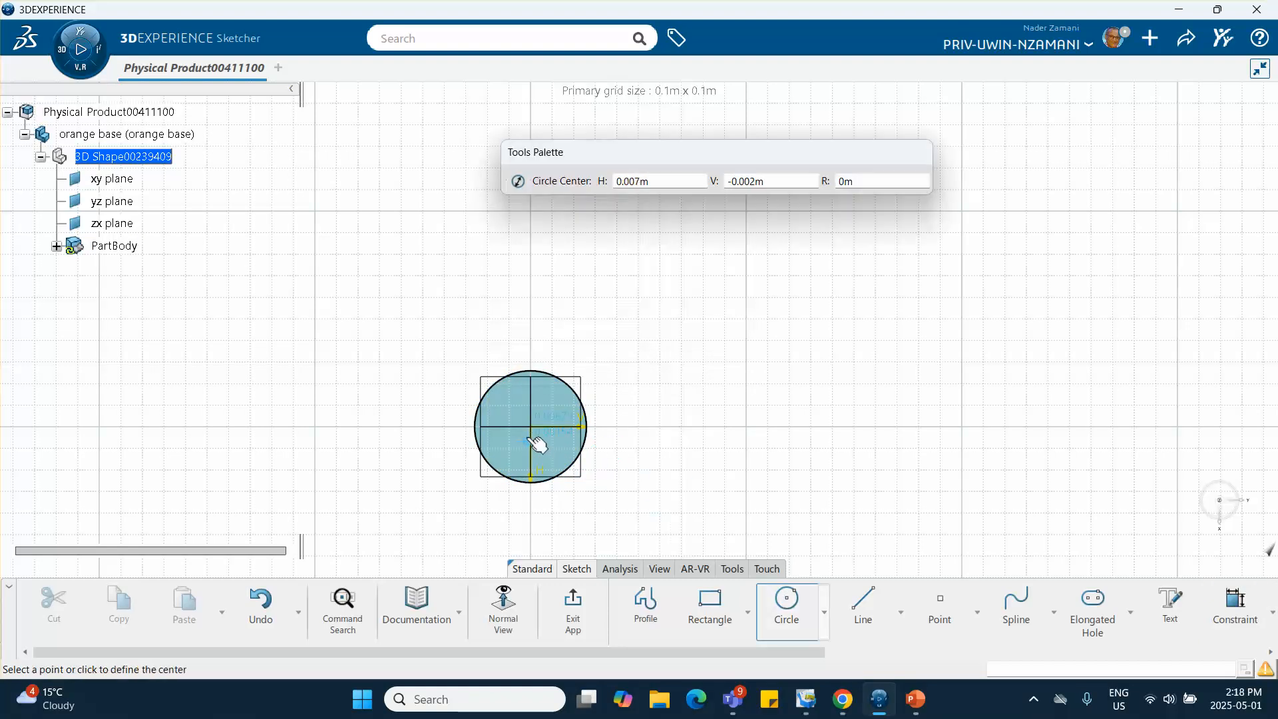
pyautogui.click(533, 427)
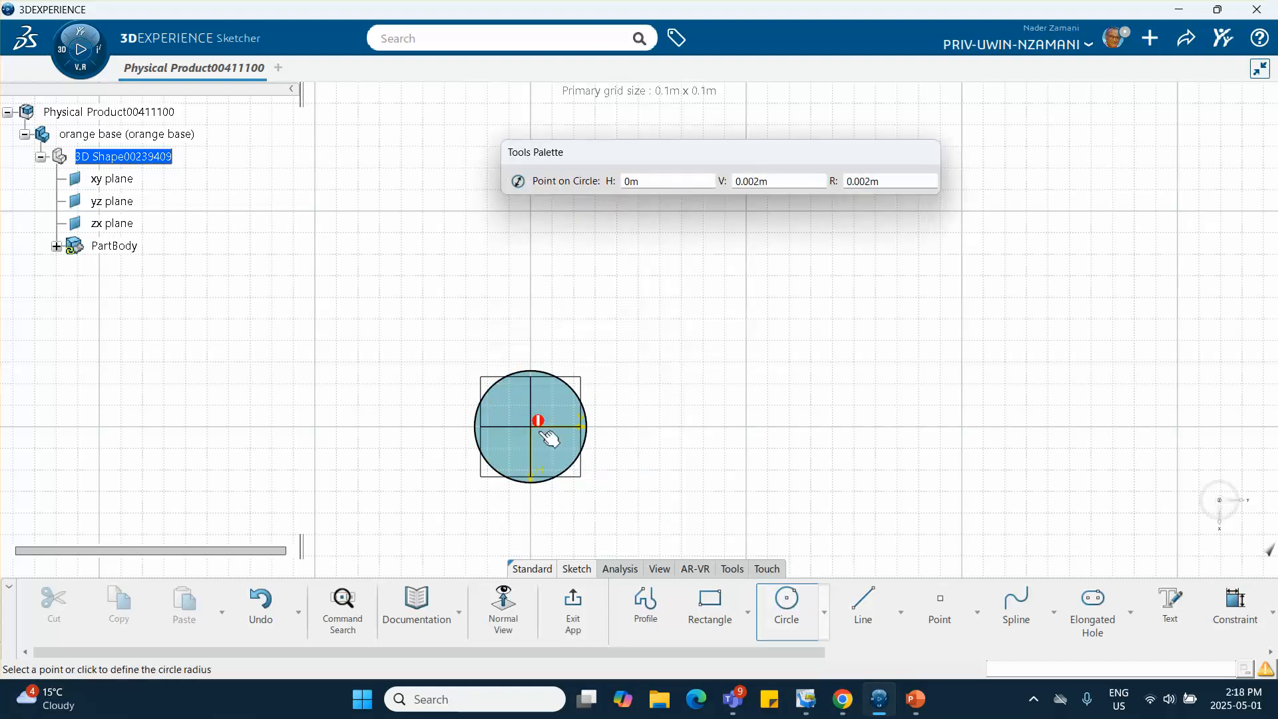
pyautogui.click(556, 436)
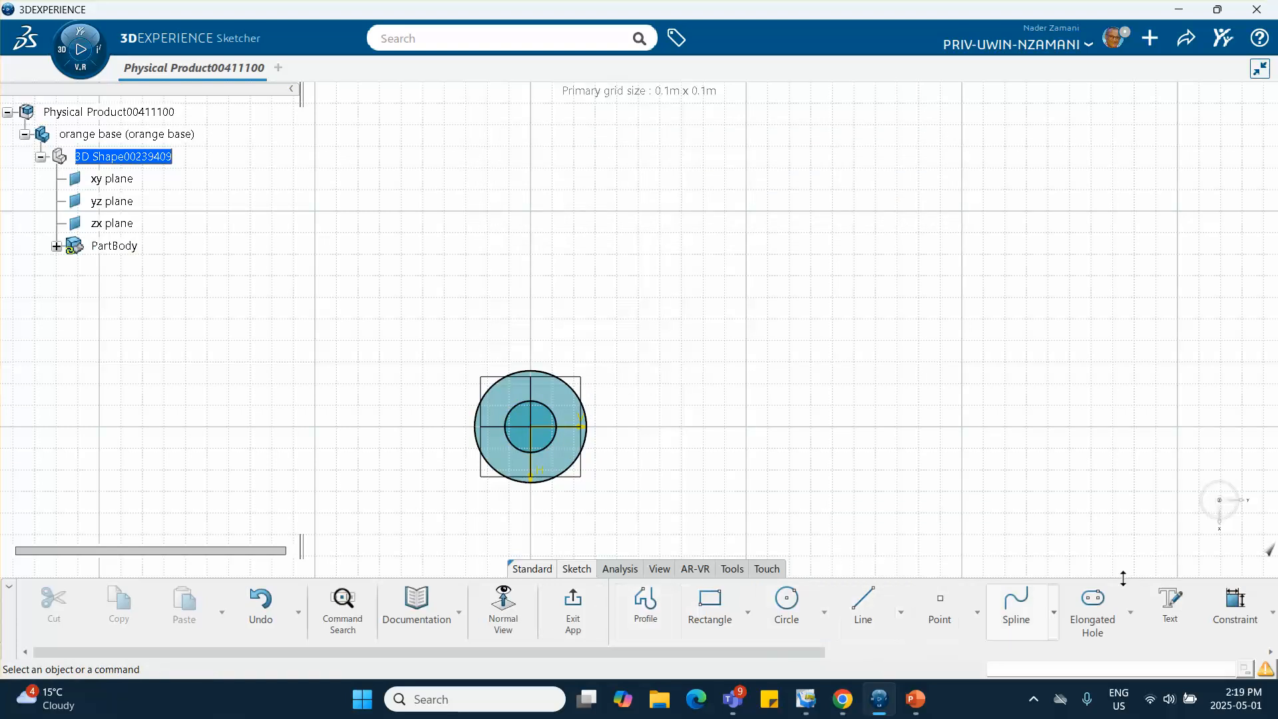
# Step: Add a radius constraint to the inner circle and set it to 0.025 m
pyautogui.click(1235, 605)
pyautogui.click(552, 414)
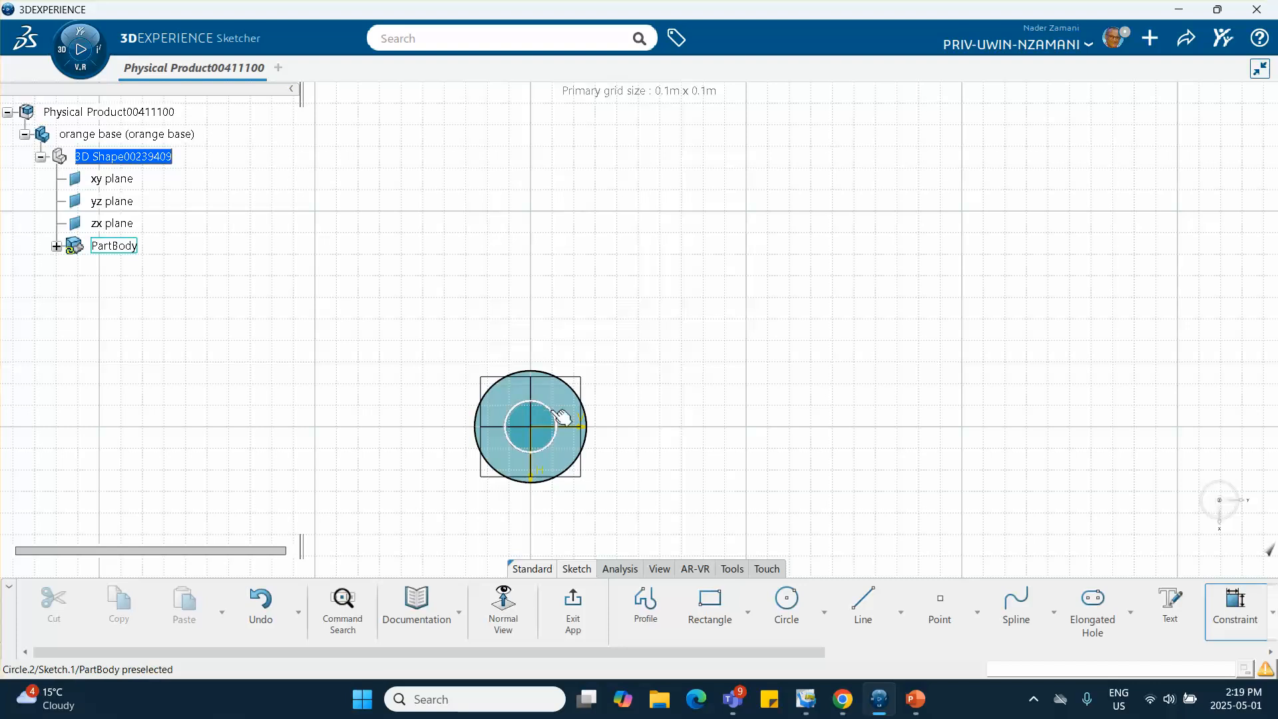
pyautogui.click(649, 393)
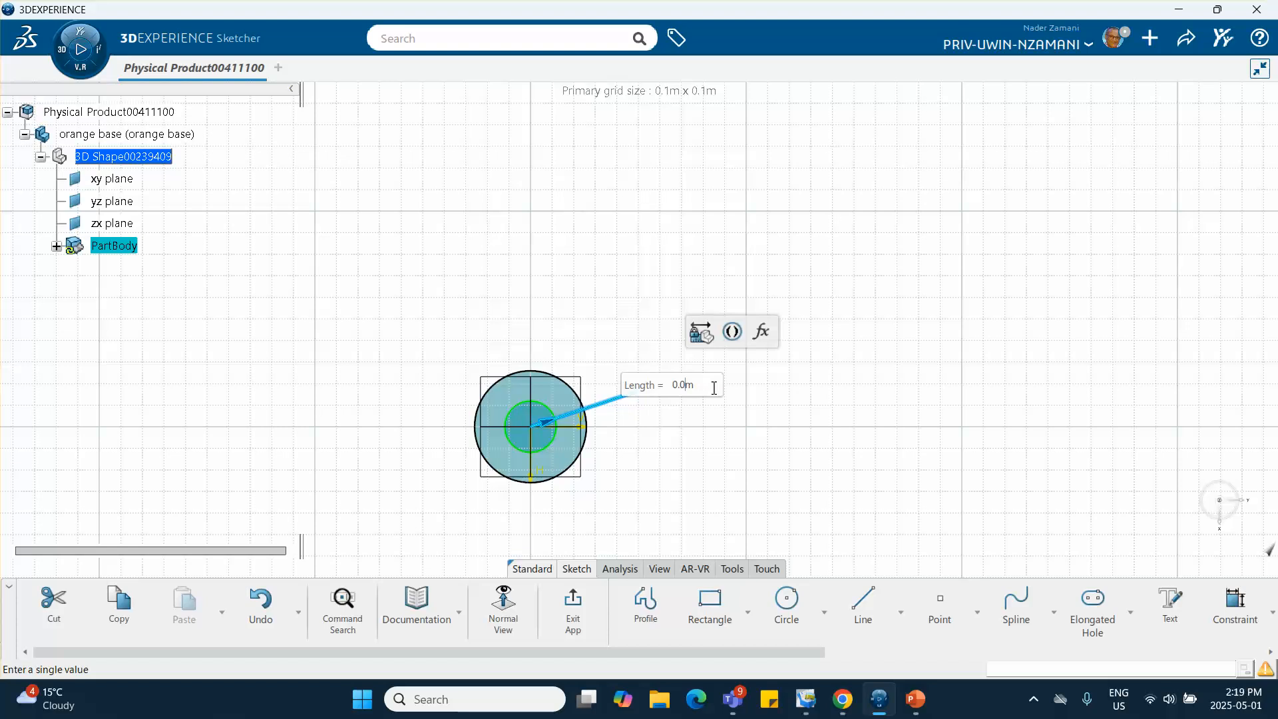
pyautogui.press('Return')
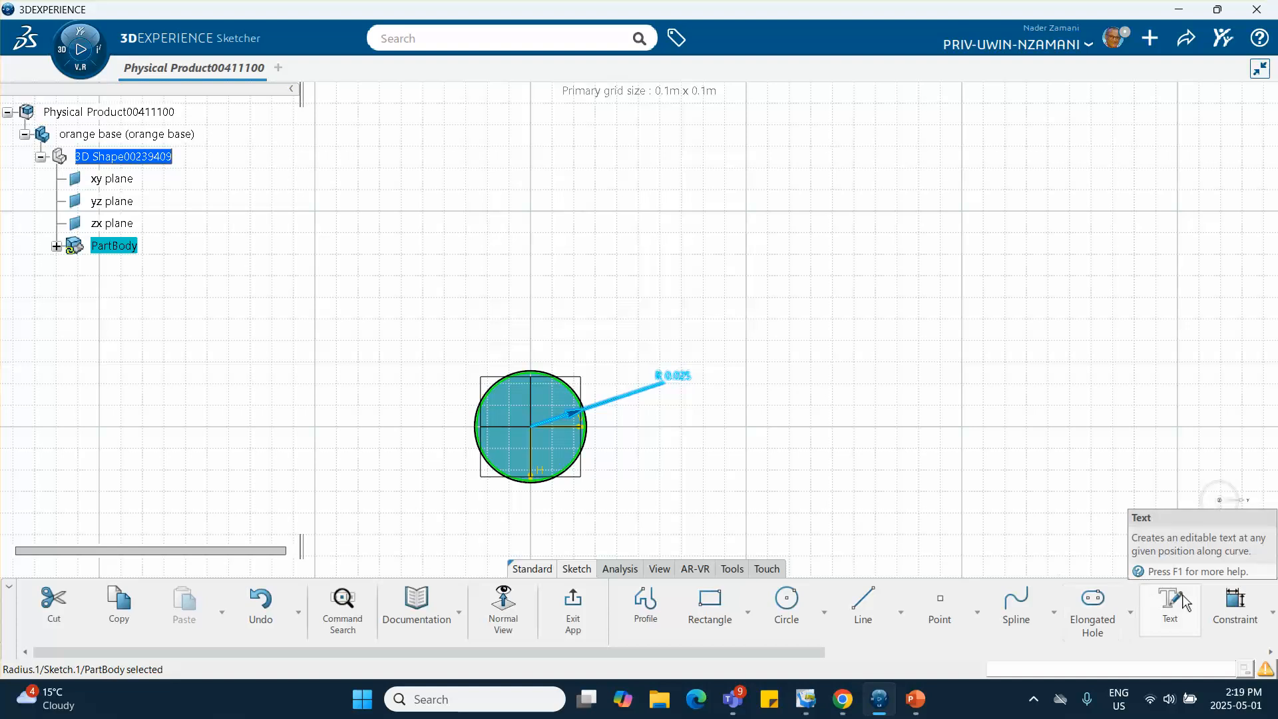
# Step: Add a radius constraint to the outer circle and set it to 0.05 m
pyautogui.click(1234, 603)
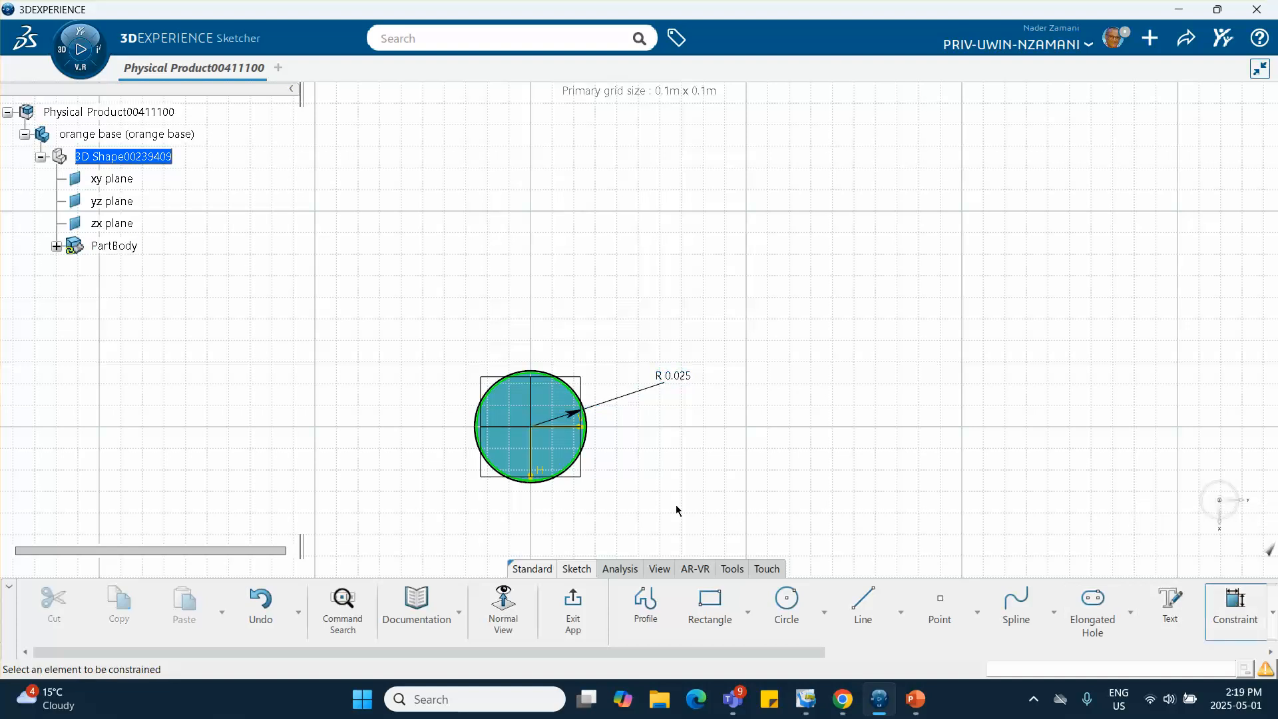
pyautogui.click(594, 452)
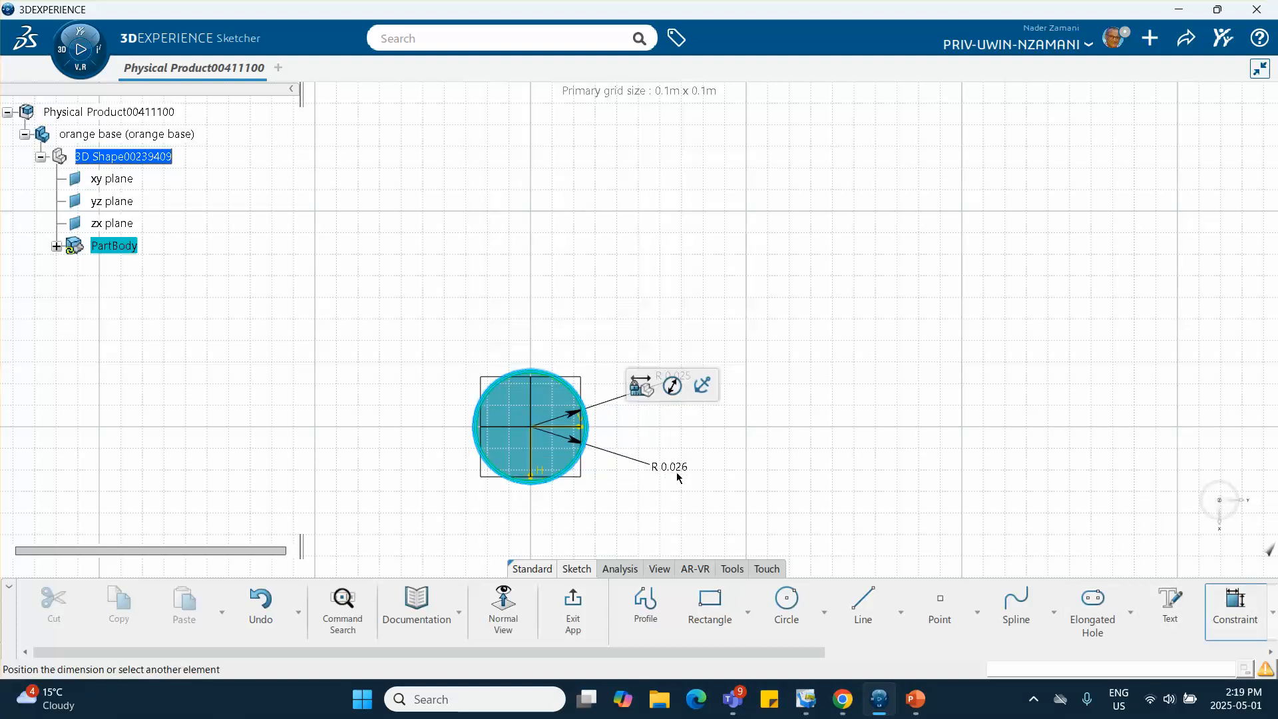
pyautogui.click(700, 480)
pyautogui.write('.0')
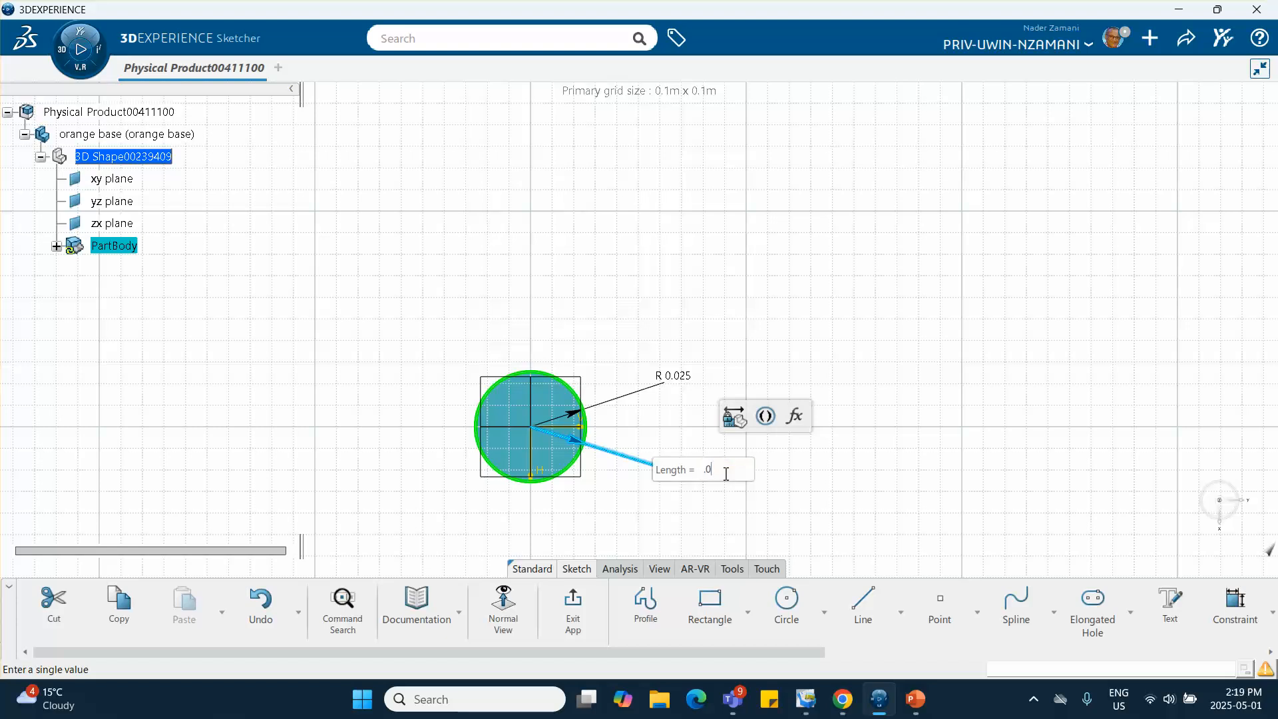
pyautogui.write('5')
pyautogui.press('Return')
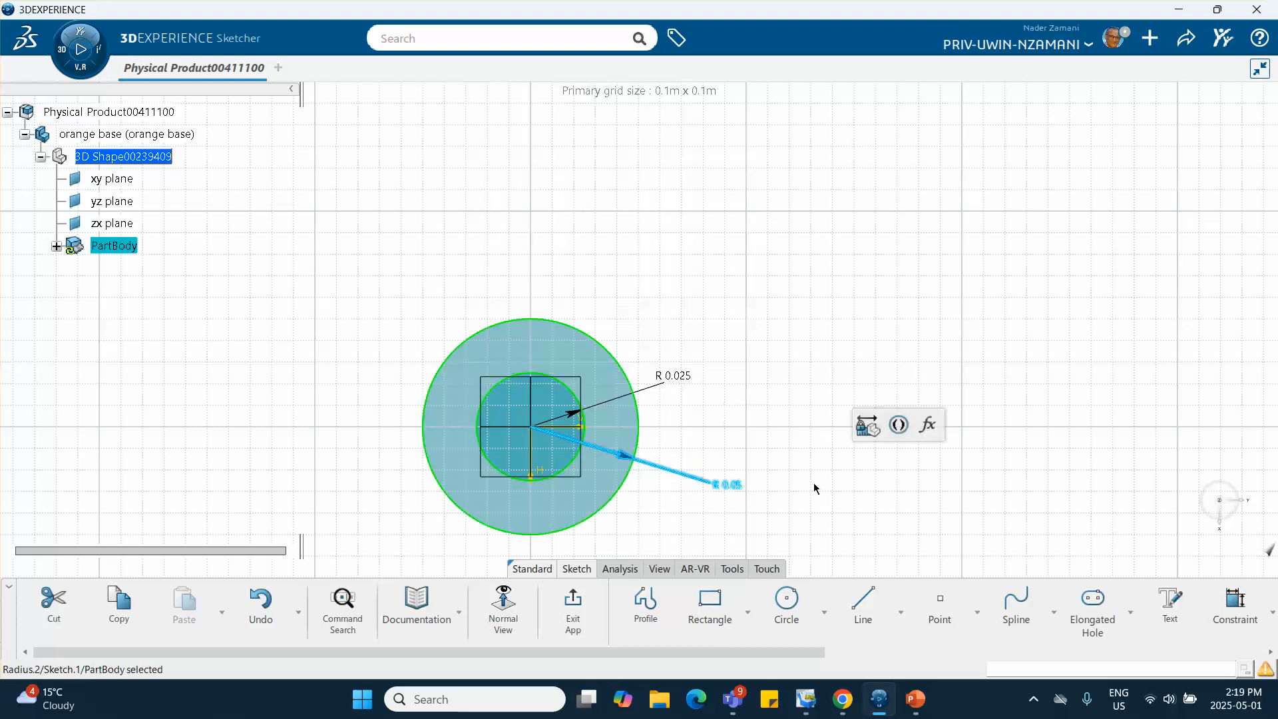
# Step: Exit the sketch and pad the ring profile to a length of 0.1 m
pyautogui.click(601, 613)
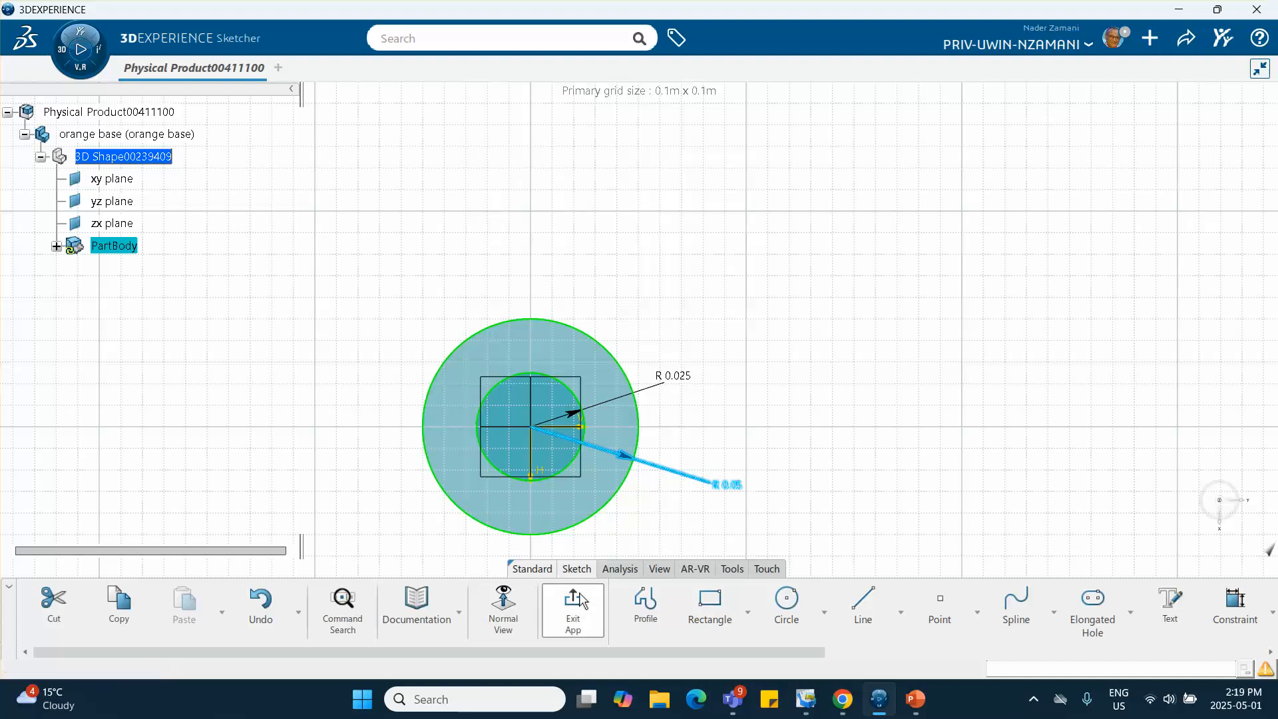
pyautogui.moveTo(567, 427); pyautogui.dragTo(590, 513, button='middle')
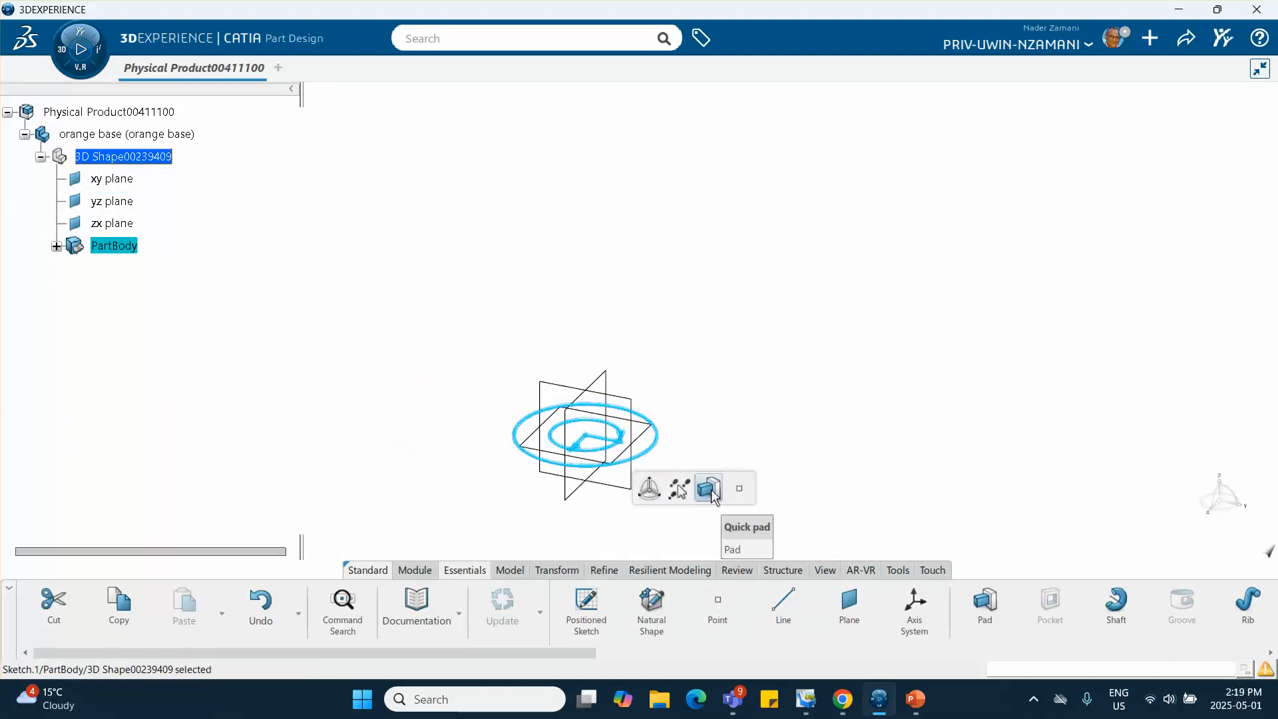
pyautogui.click(709, 488)
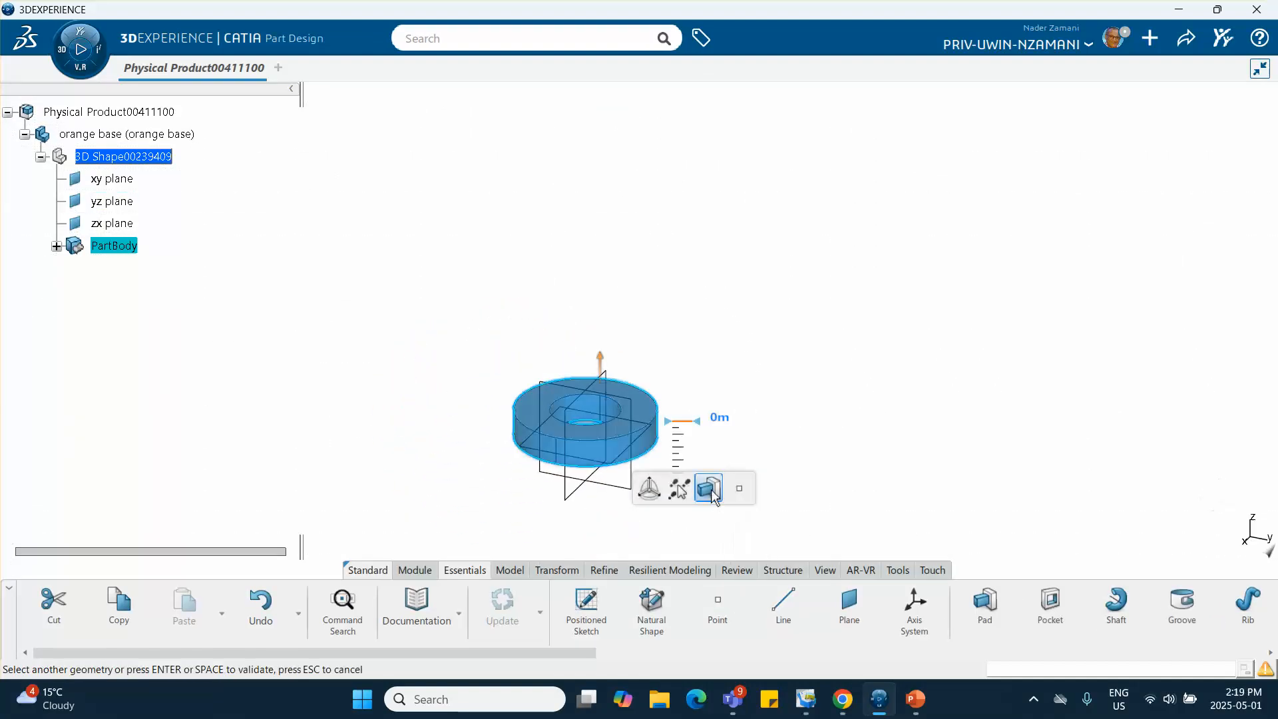
pyautogui.click(720, 418)
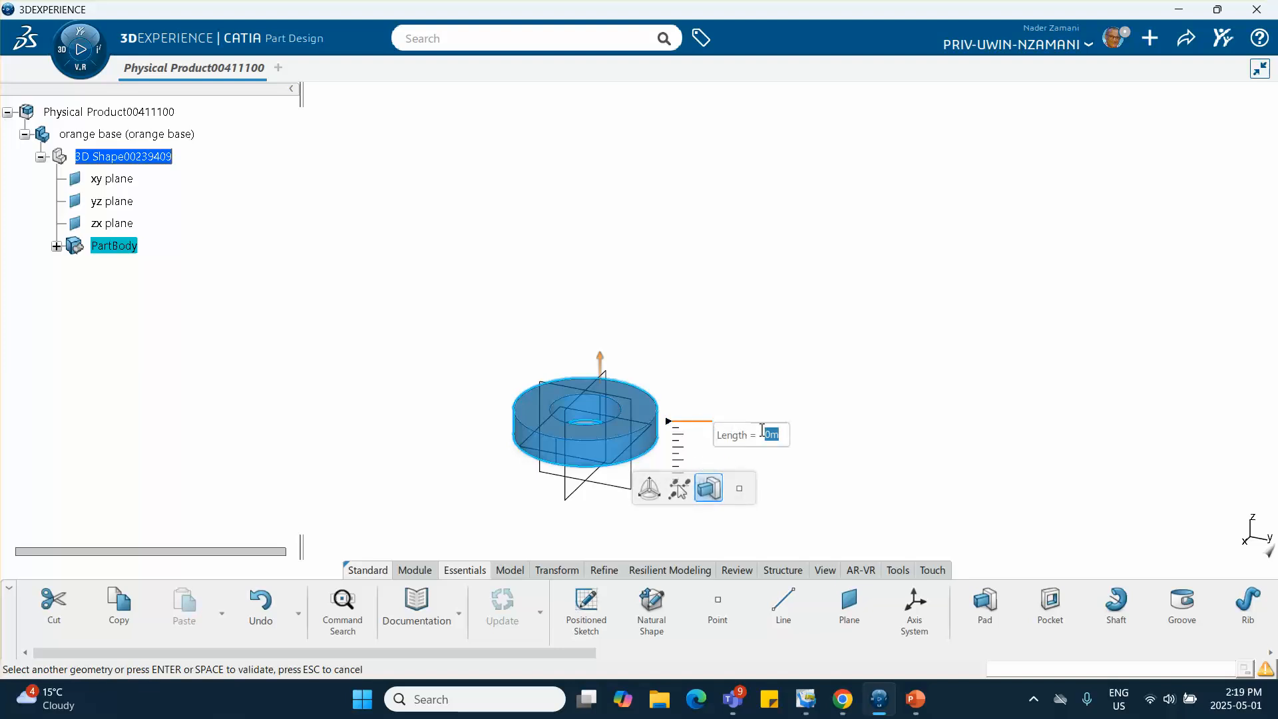
pyautogui.press('Return')
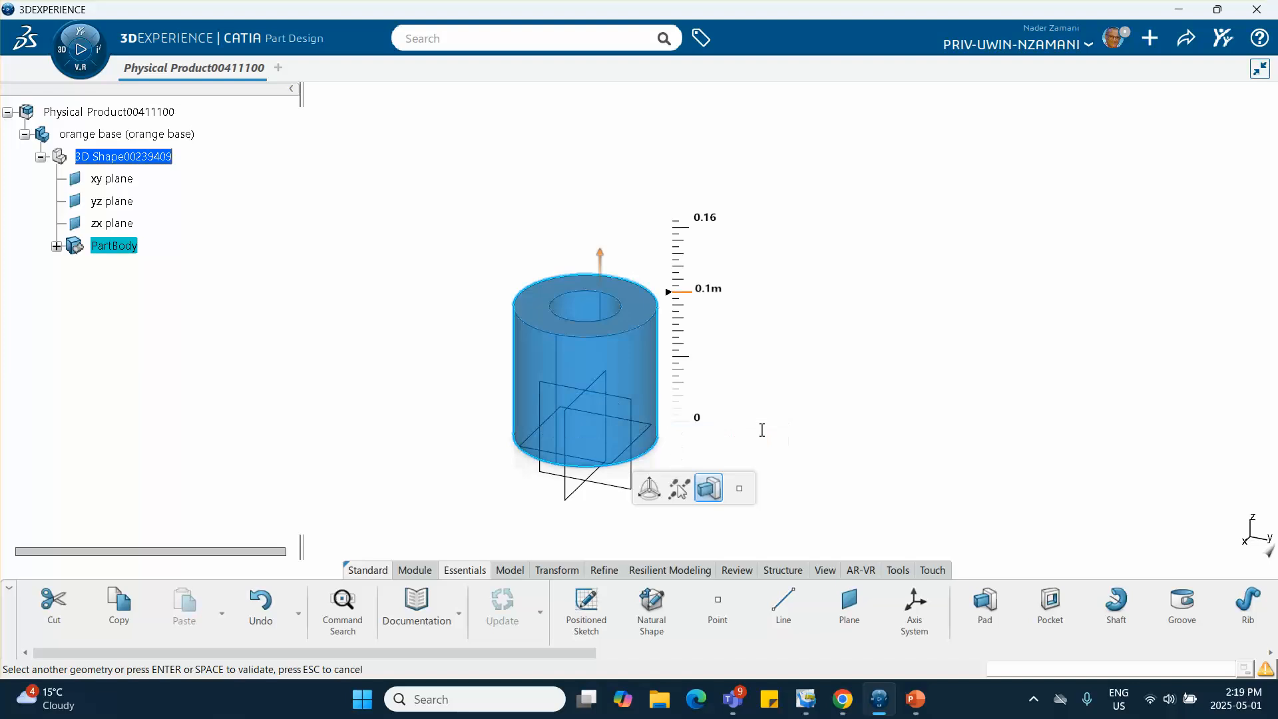
pyautogui.click(757, 428)
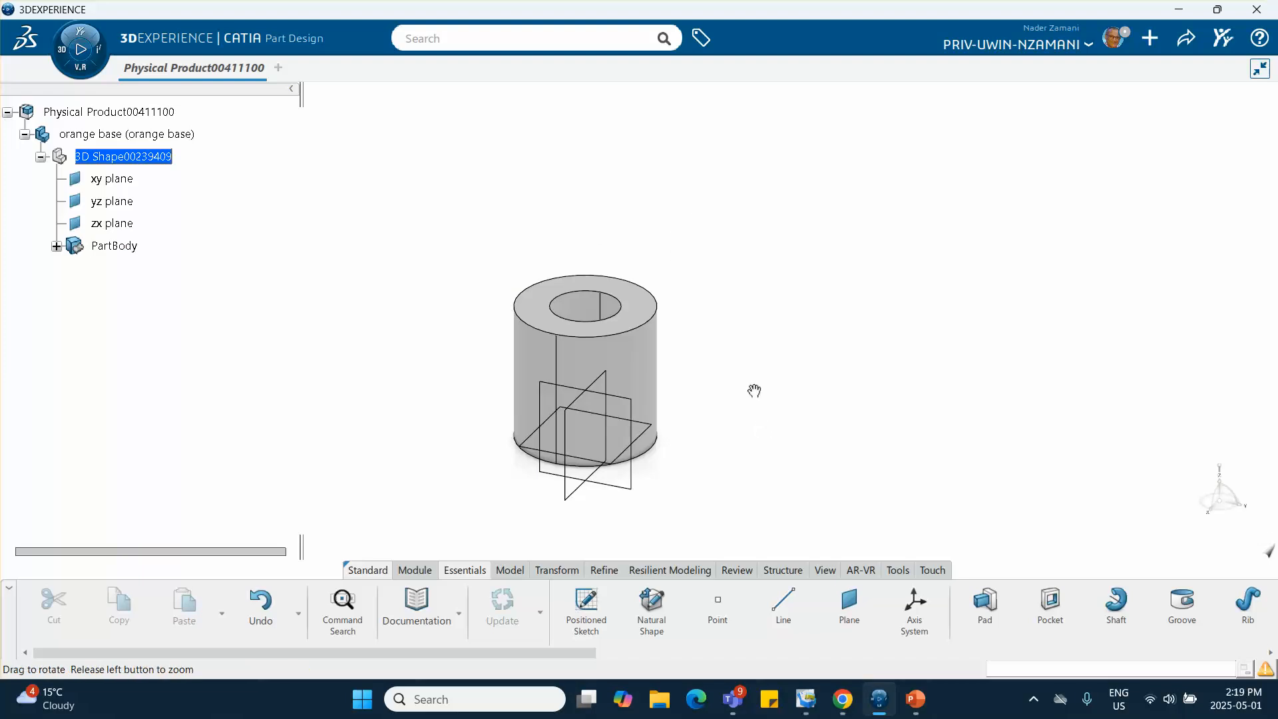
# Step: Set the graphic color of the orange base part to orange in its properties
pyautogui.rightClick(183, 141)
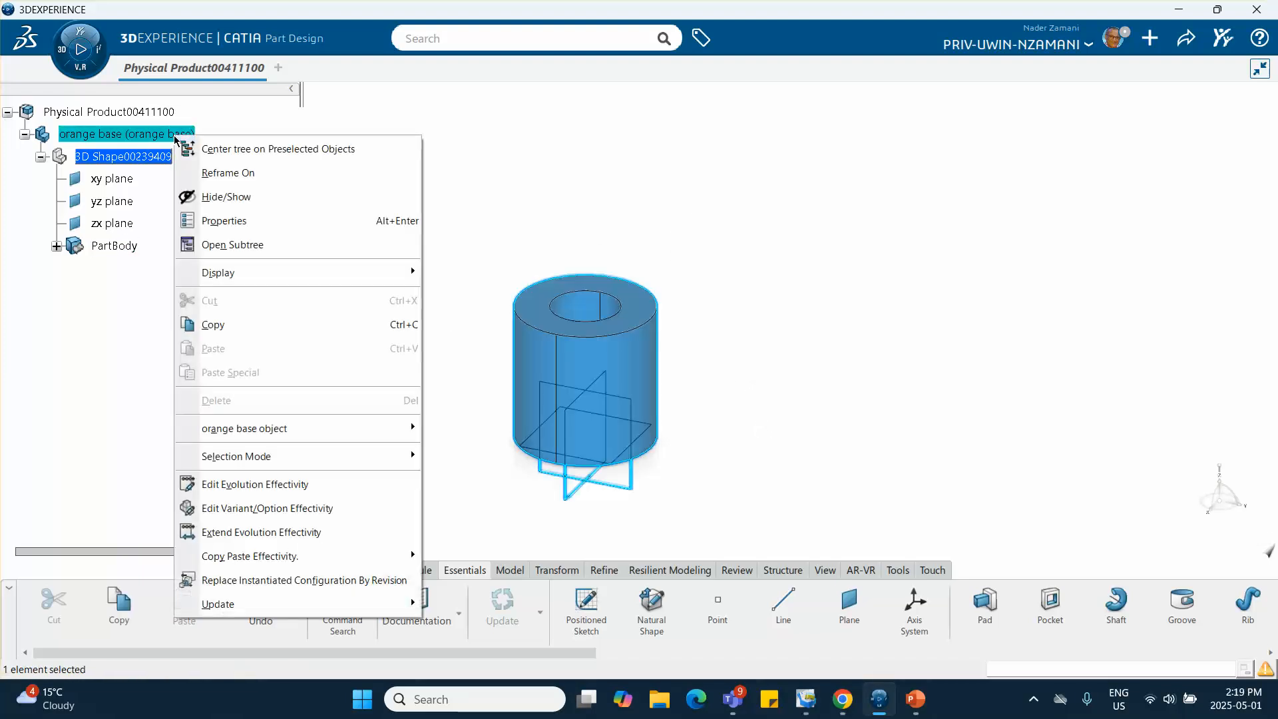
pyautogui.click(213, 228)
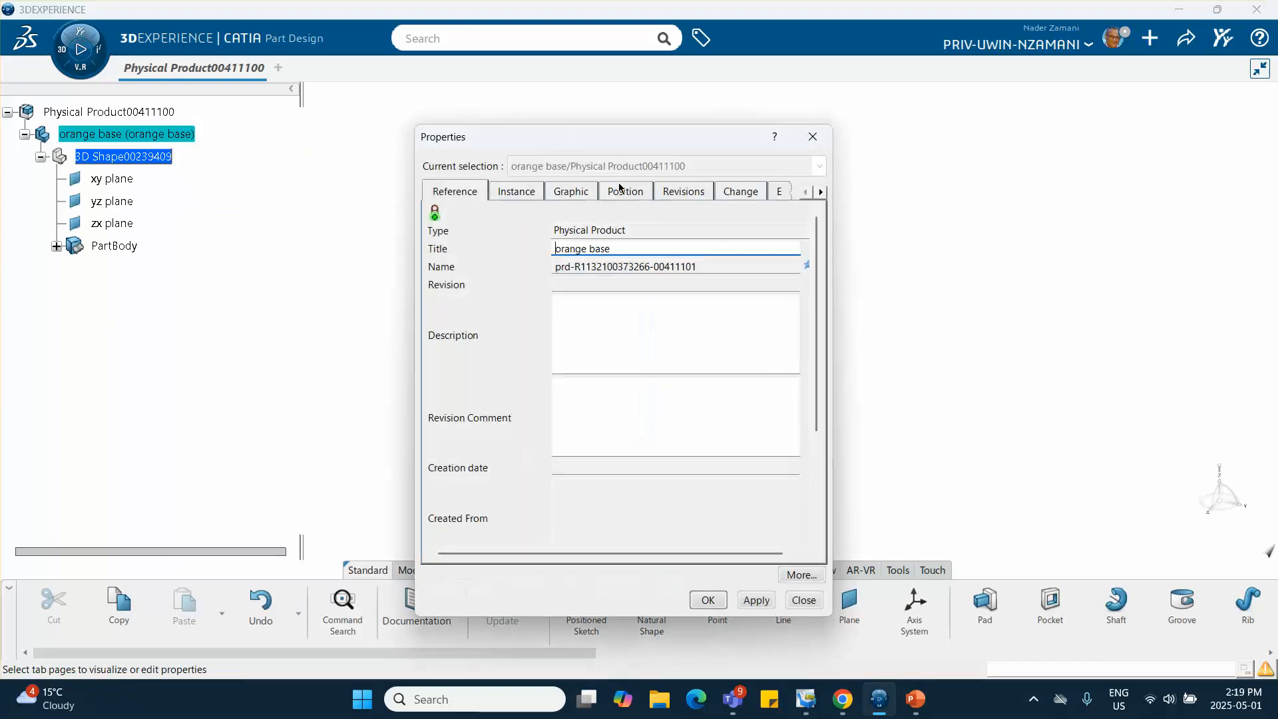
pyautogui.click(558, 193)
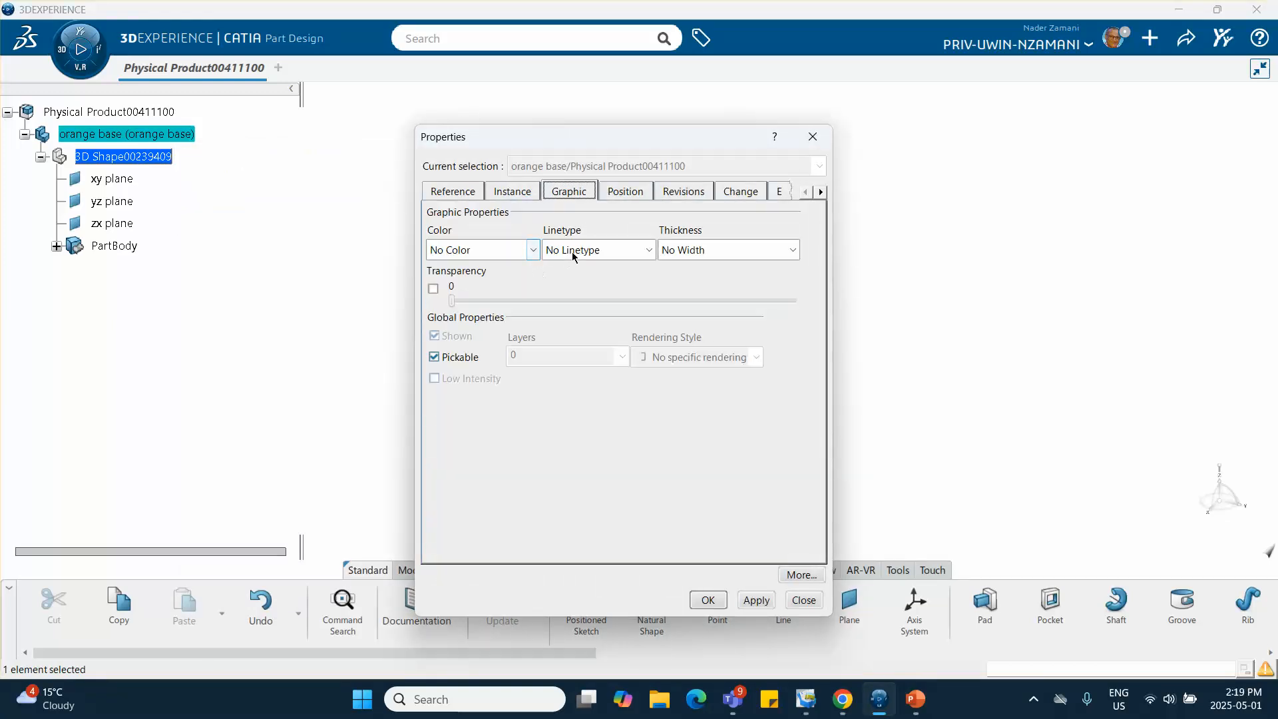
pyautogui.click(522, 250)
pyautogui.click(500, 322)
pyautogui.click(708, 599)
pyautogui.click(256, 393)
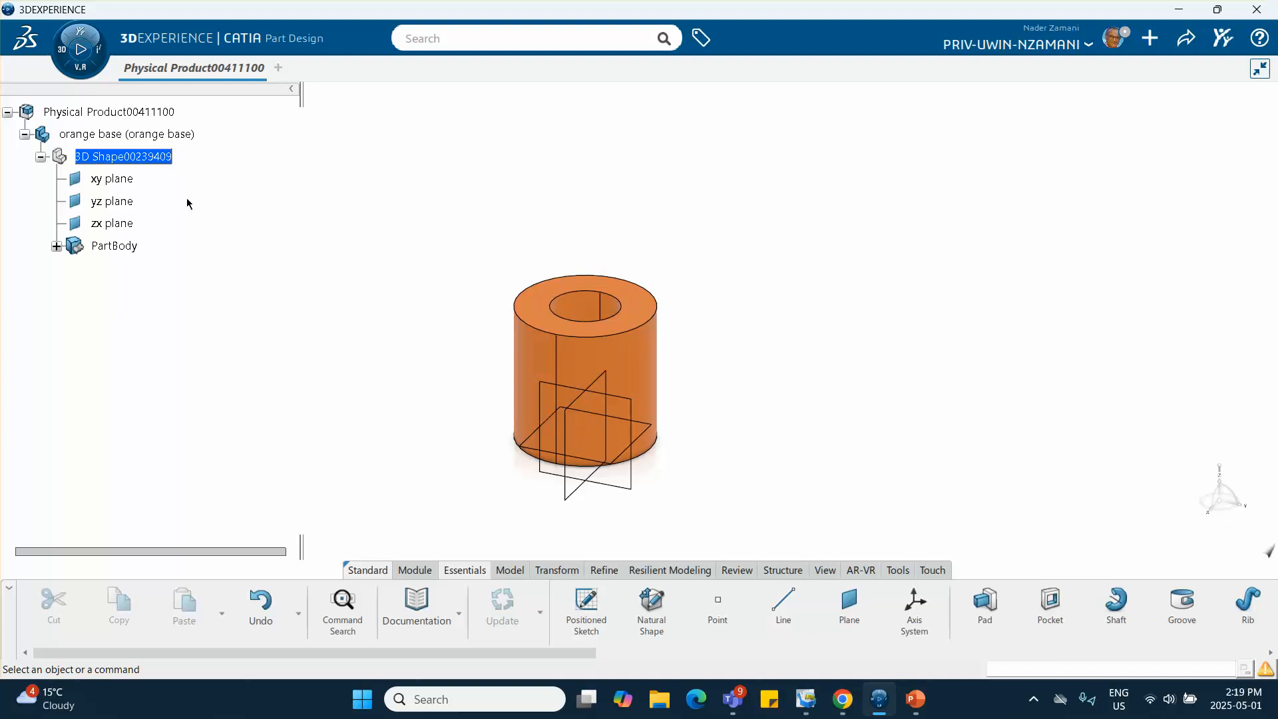
# Step: Activate the root product and insert a new 3D Part under it
pyautogui.doubleClick(100, 112)
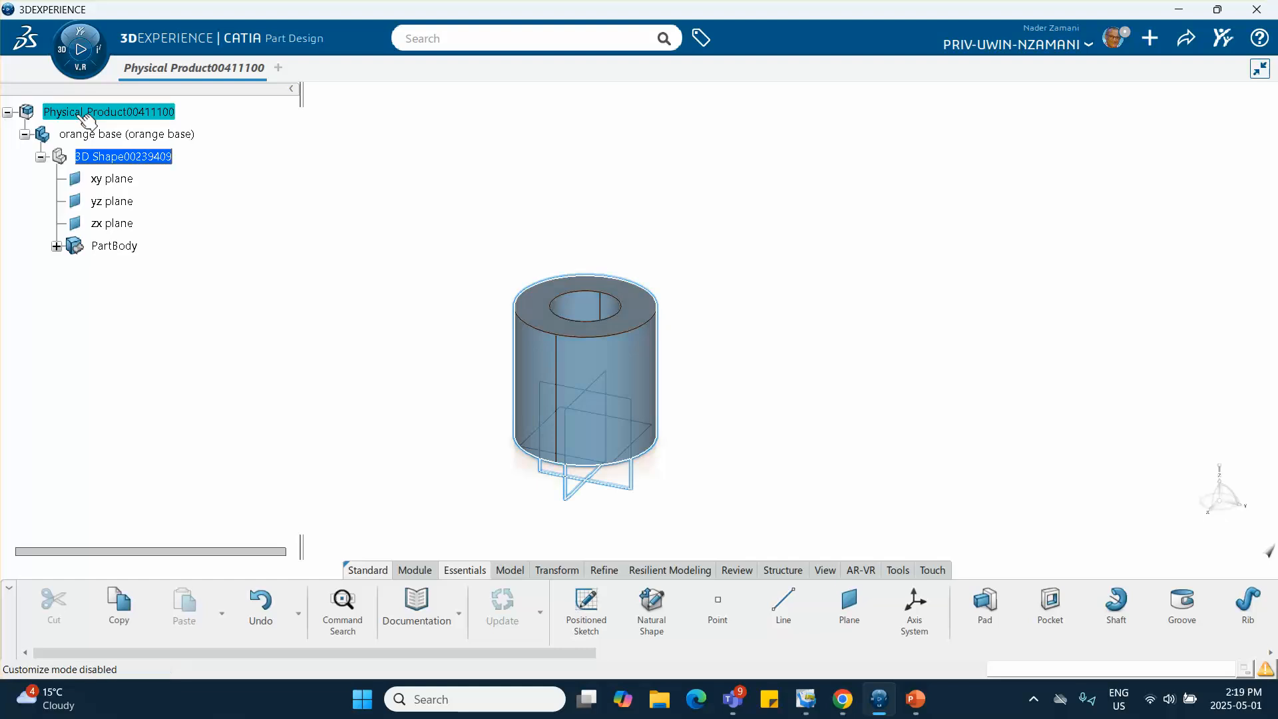
pyautogui.rightClick(152, 113)
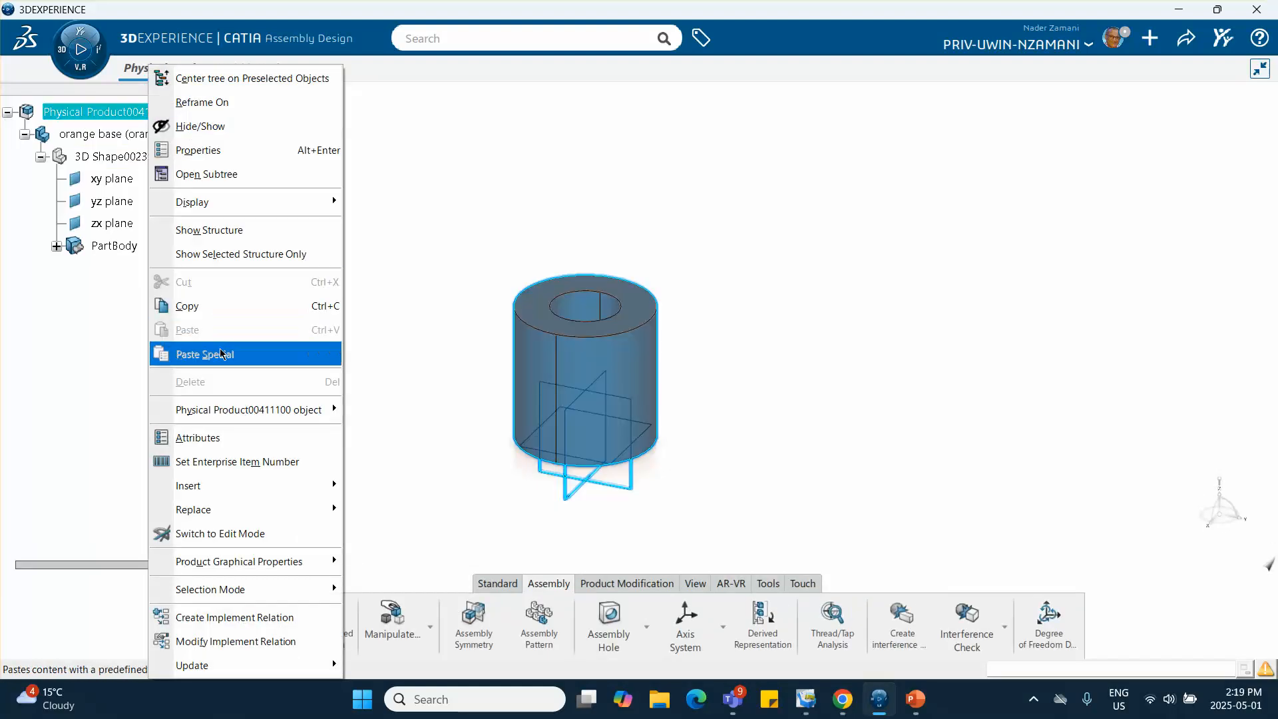
pyautogui.moveTo(233, 491)
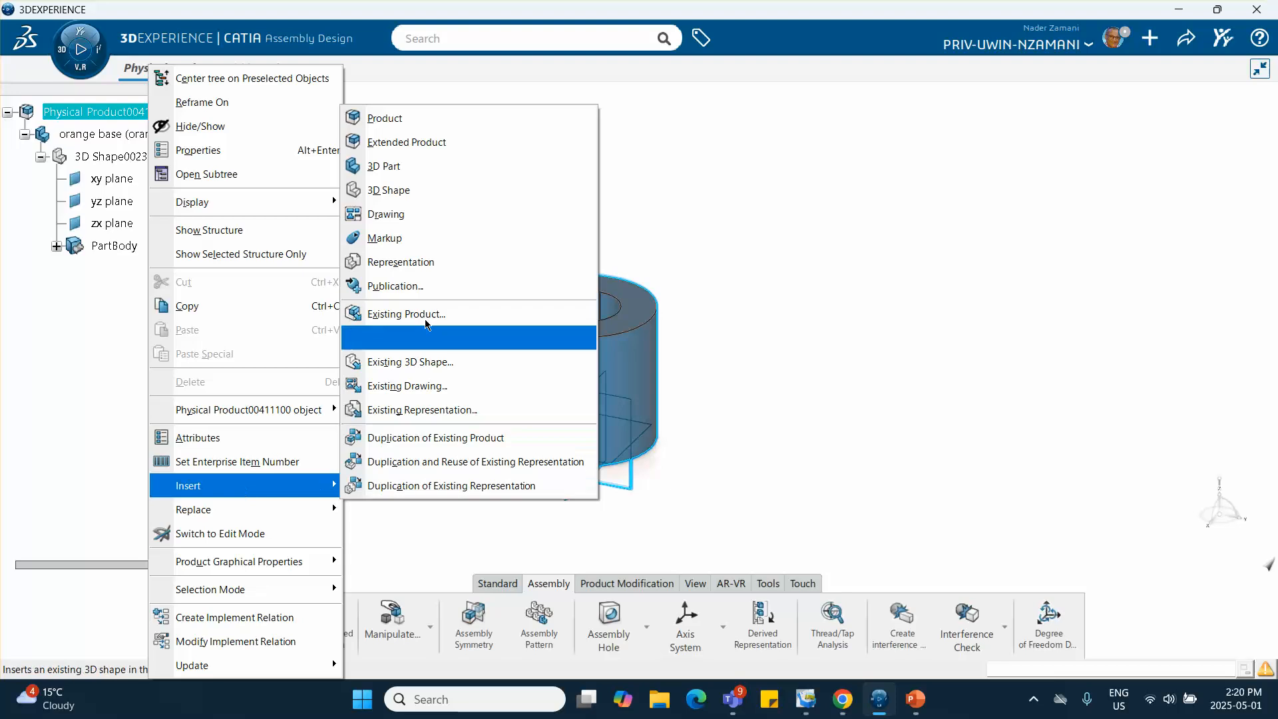
pyautogui.click(553, 166)
pyautogui.click(400, 270)
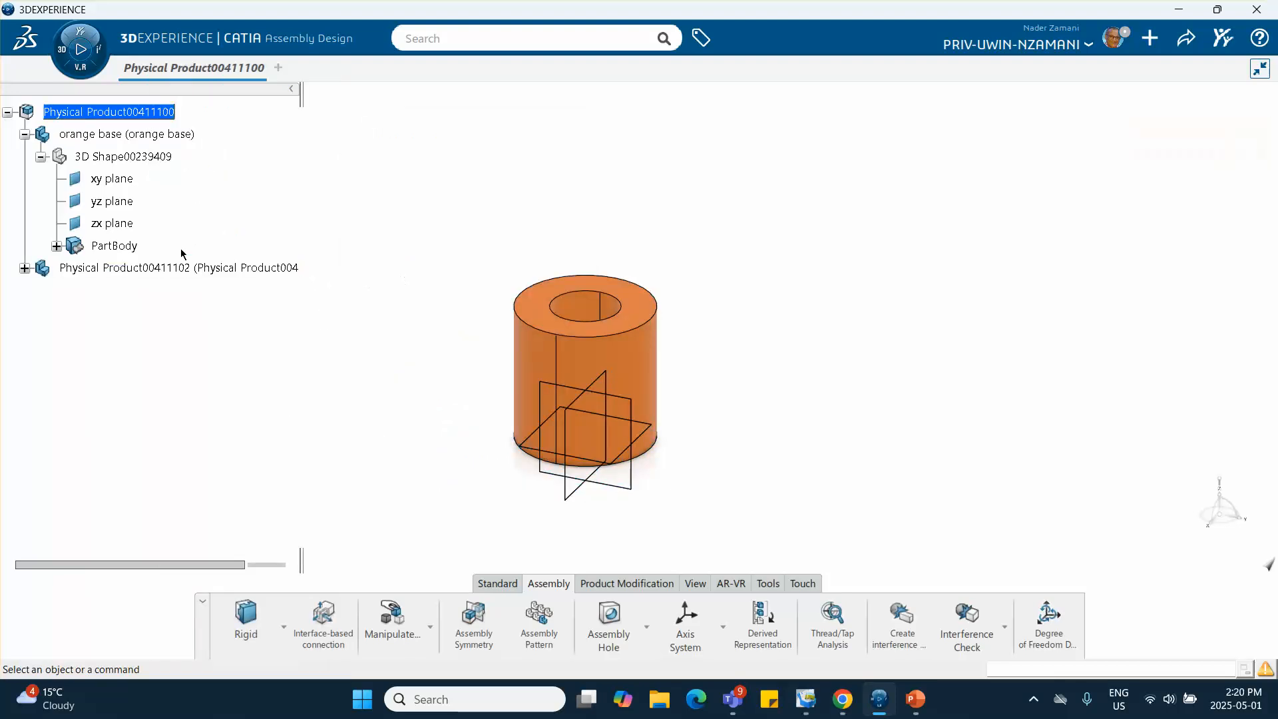
# Step: Set both the title and the instance title of the new part to rod in its properties
pyautogui.rightClick(208, 268)
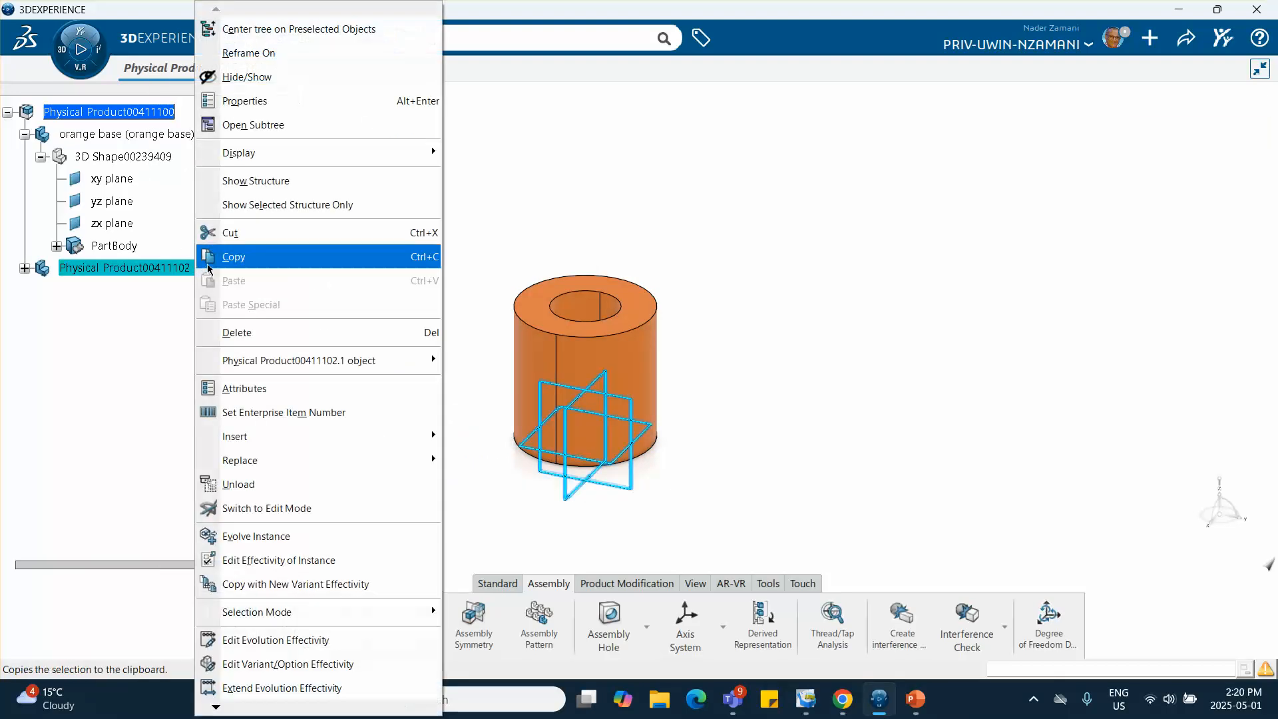
pyautogui.click(262, 100)
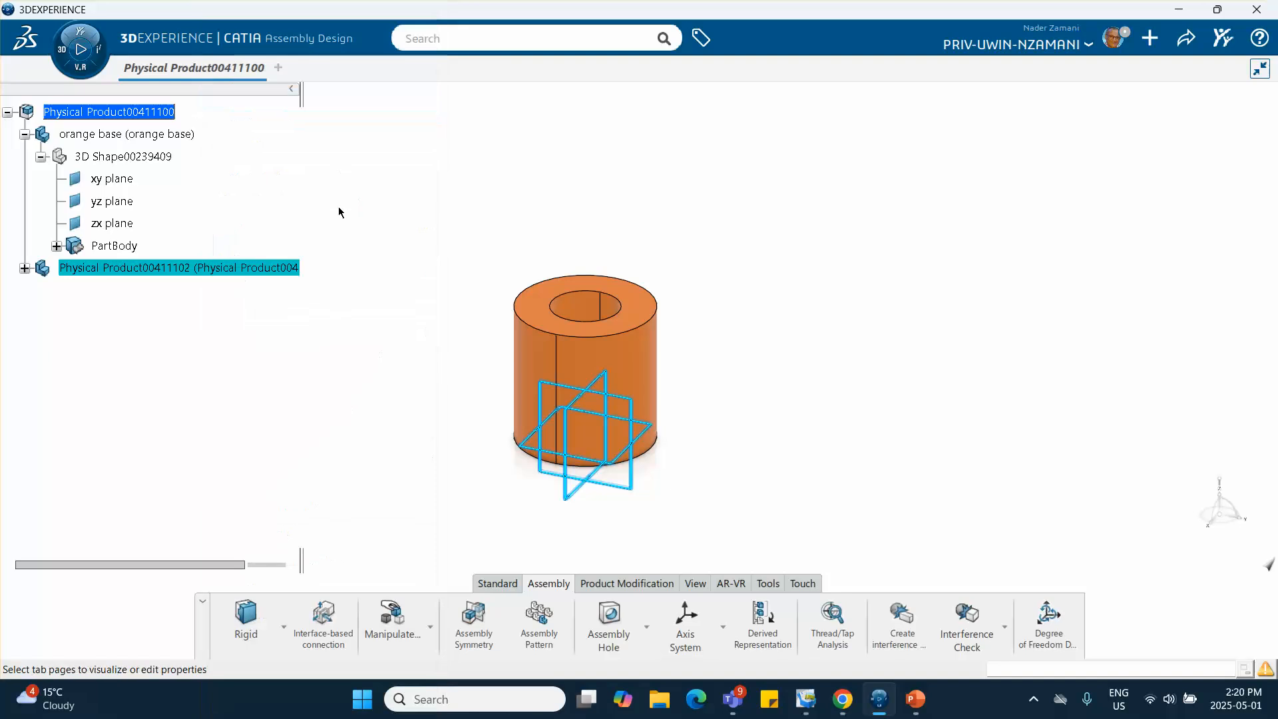
pyautogui.click(461, 192)
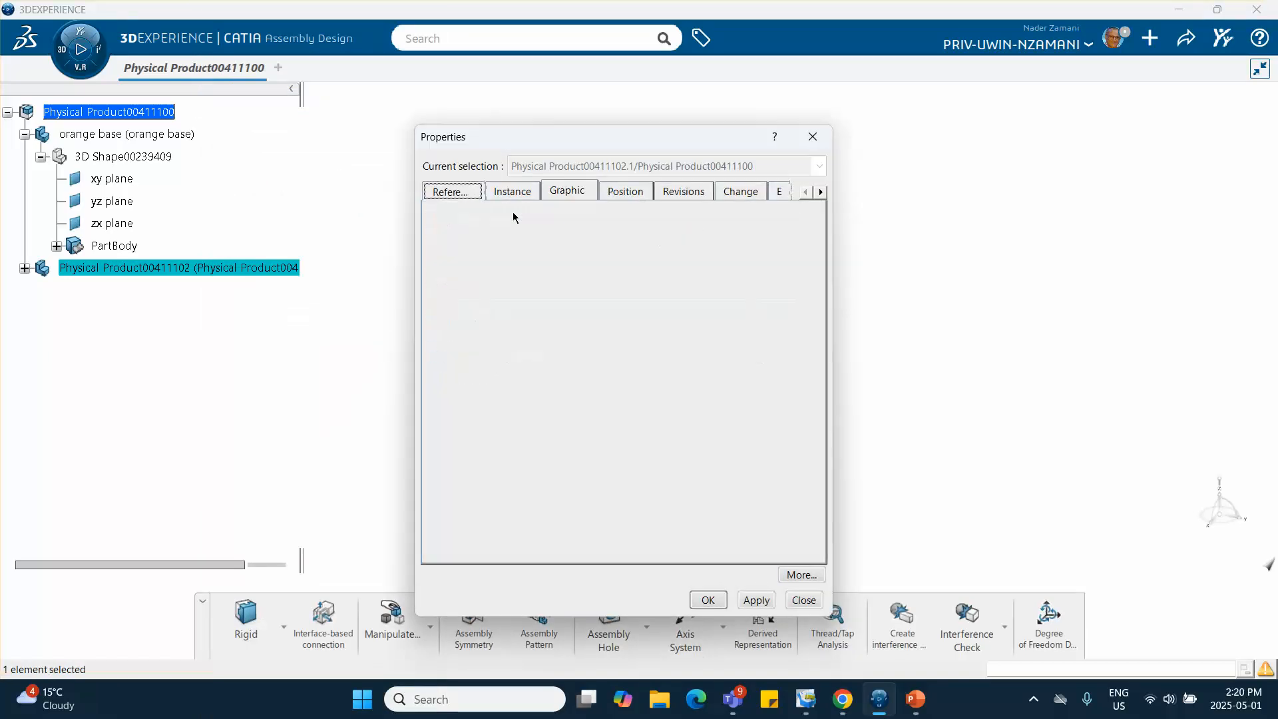
pyautogui.moveTo(674, 251); pyautogui.dragTo(484, 256)
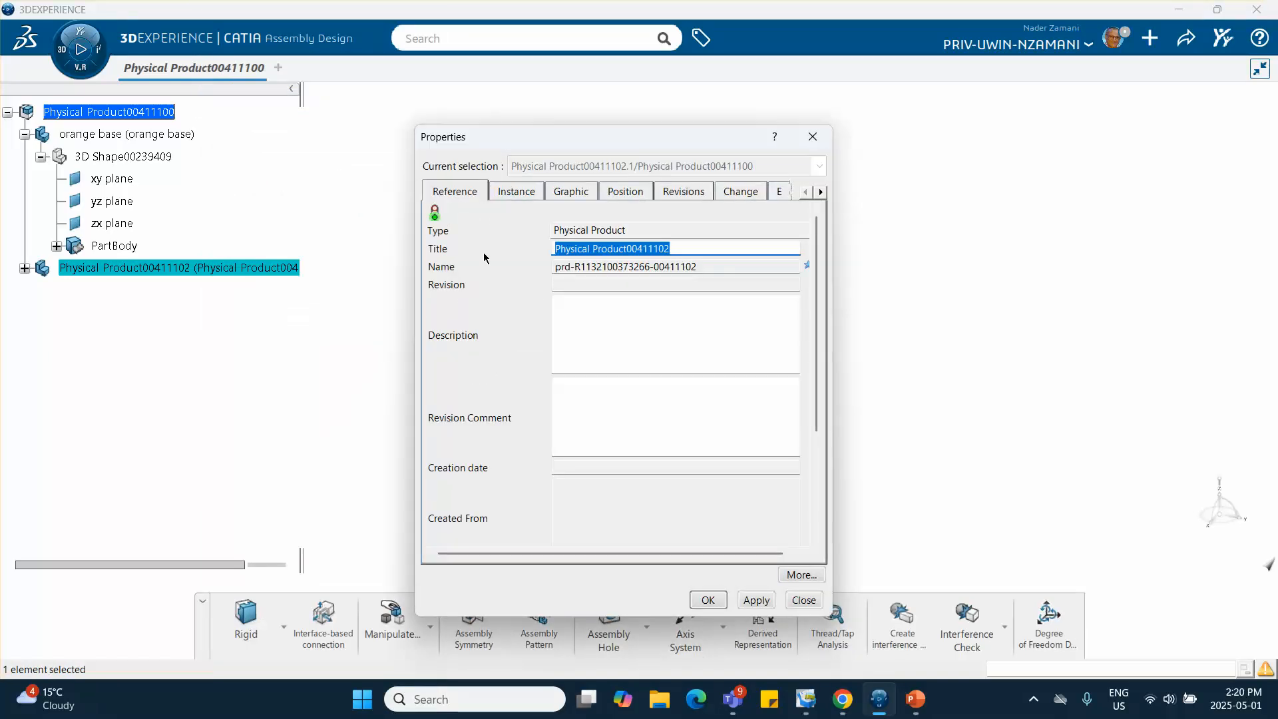
pyautogui.write('rod')
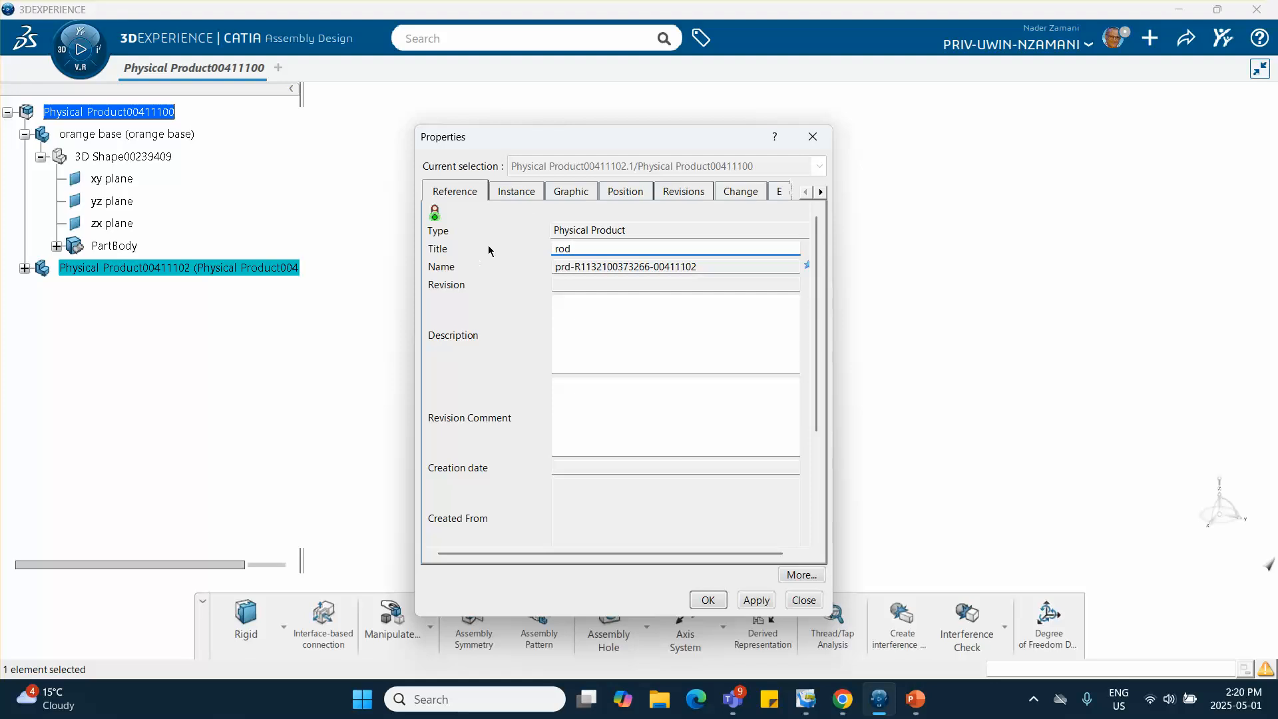
pyautogui.click(527, 193)
pyautogui.moveTo(651, 248); pyautogui.dragTo(486, 266)
pyautogui.write('rod')
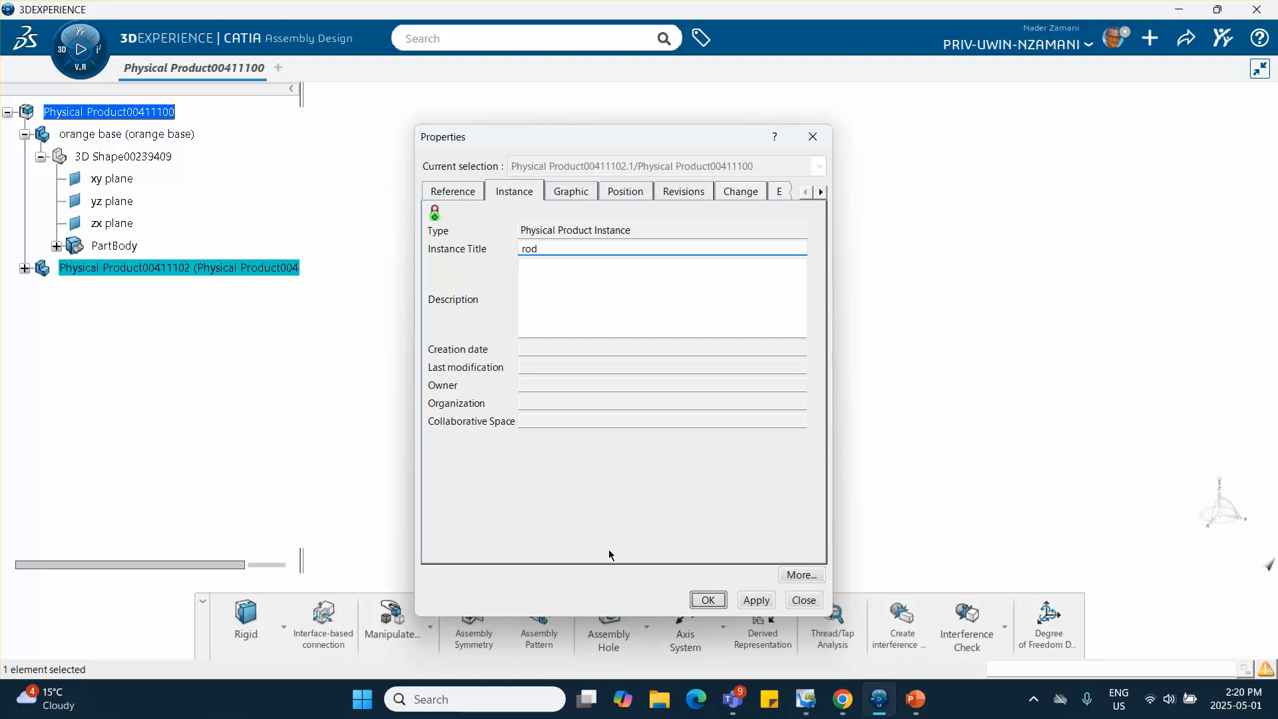
pyautogui.click(709, 600)
# Step: Activate the rod's 3D shape for part design and open a sketch on its xy plane
pyautogui.click(24, 268)
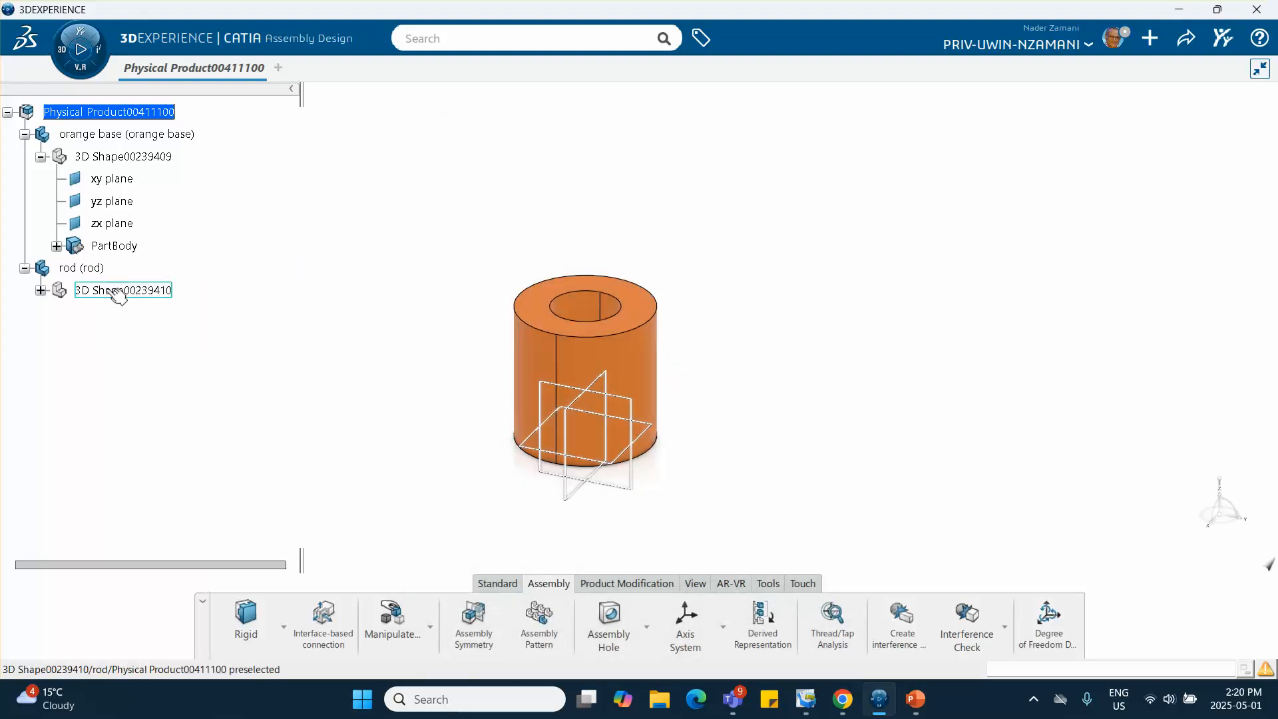
pyautogui.doubleClick(123, 290)
pyautogui.click(271, 378)
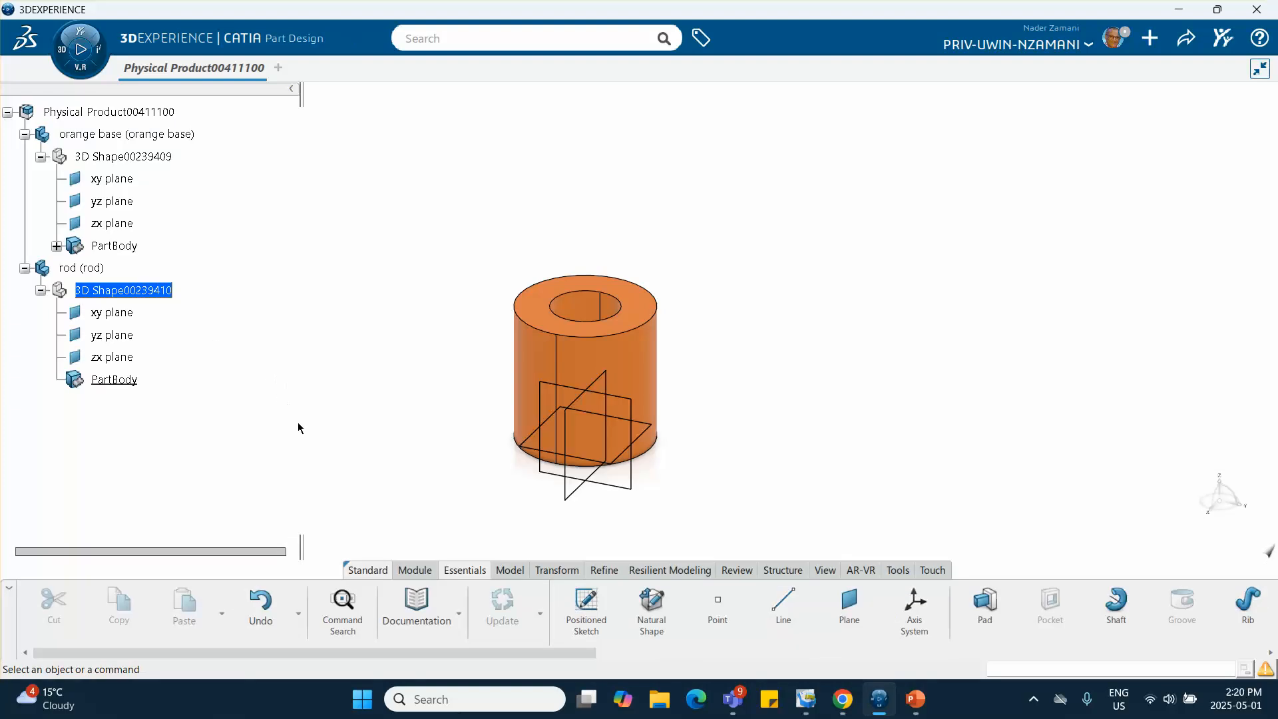
pyautogui.click(122, 313)
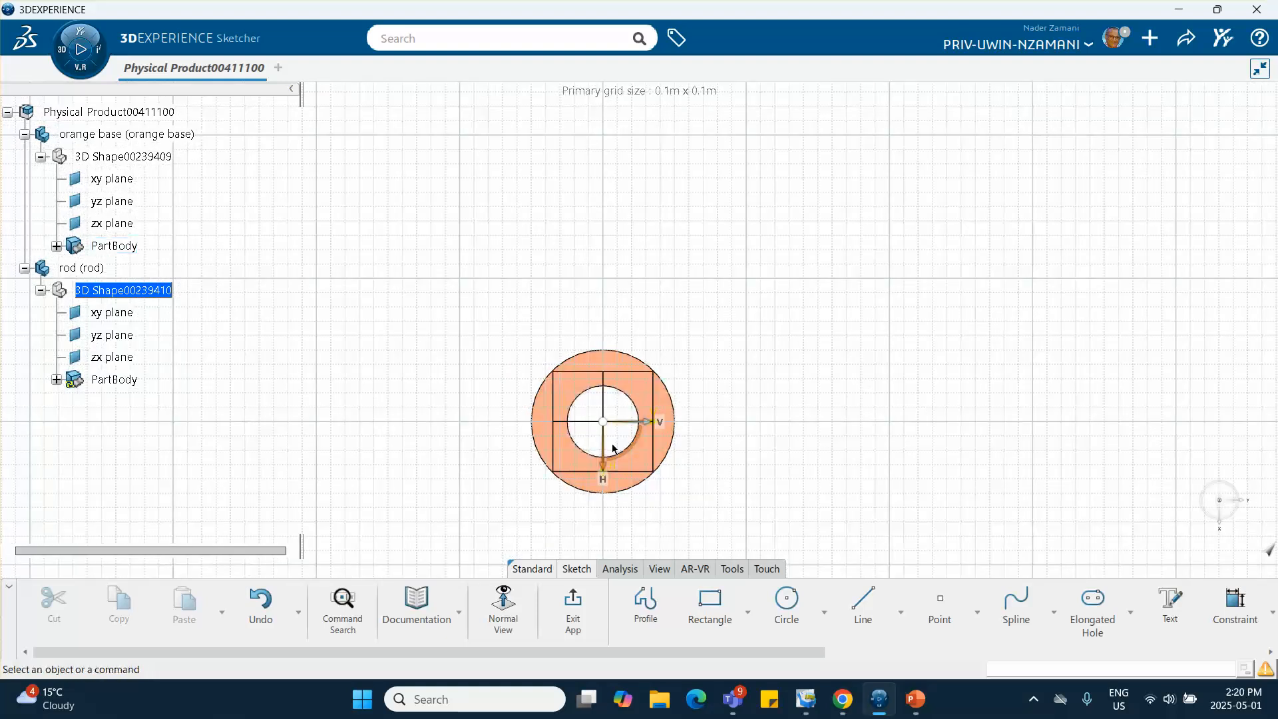
# Step: Project the circular edge of the orange base's hole onto the sketch plane with Project 3D Elements
pyautogui.moveTo(757, 369); pyautogui.dragTo(699, 426, button='middle')
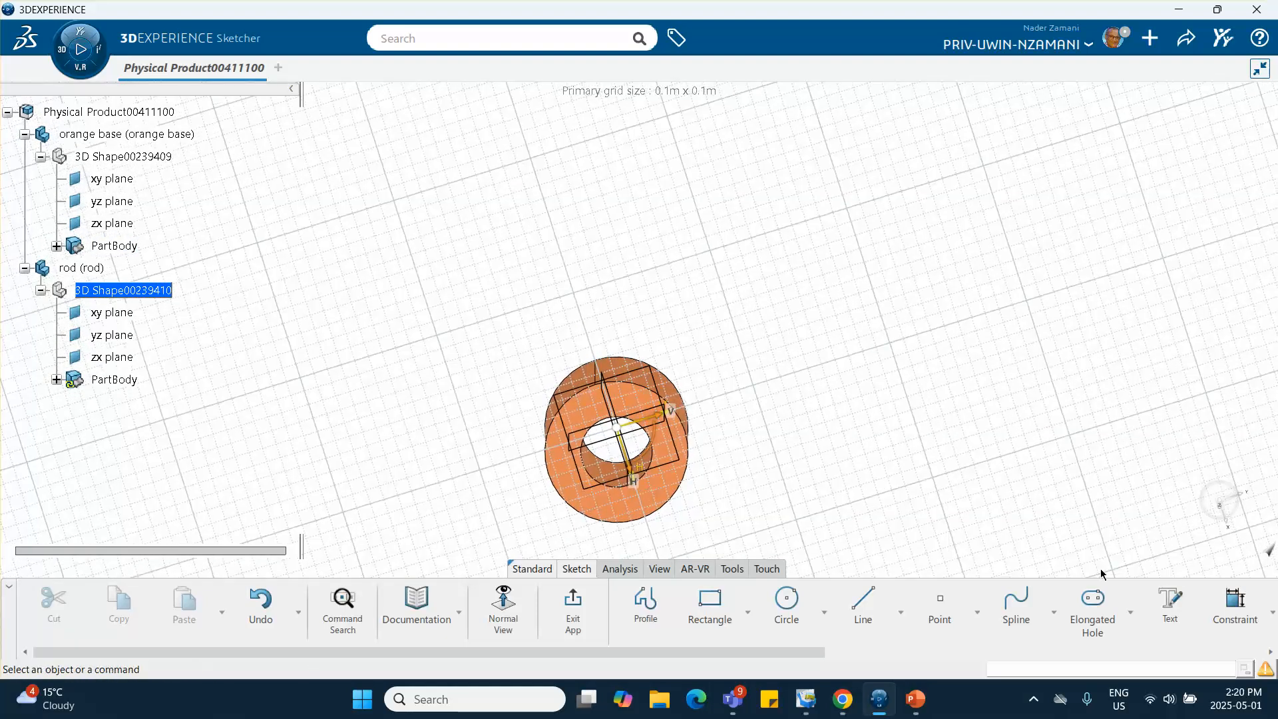
pyautogui.scroll(-2, 1136, 607)
pyautogui.scroll(-10, 1136, 609)
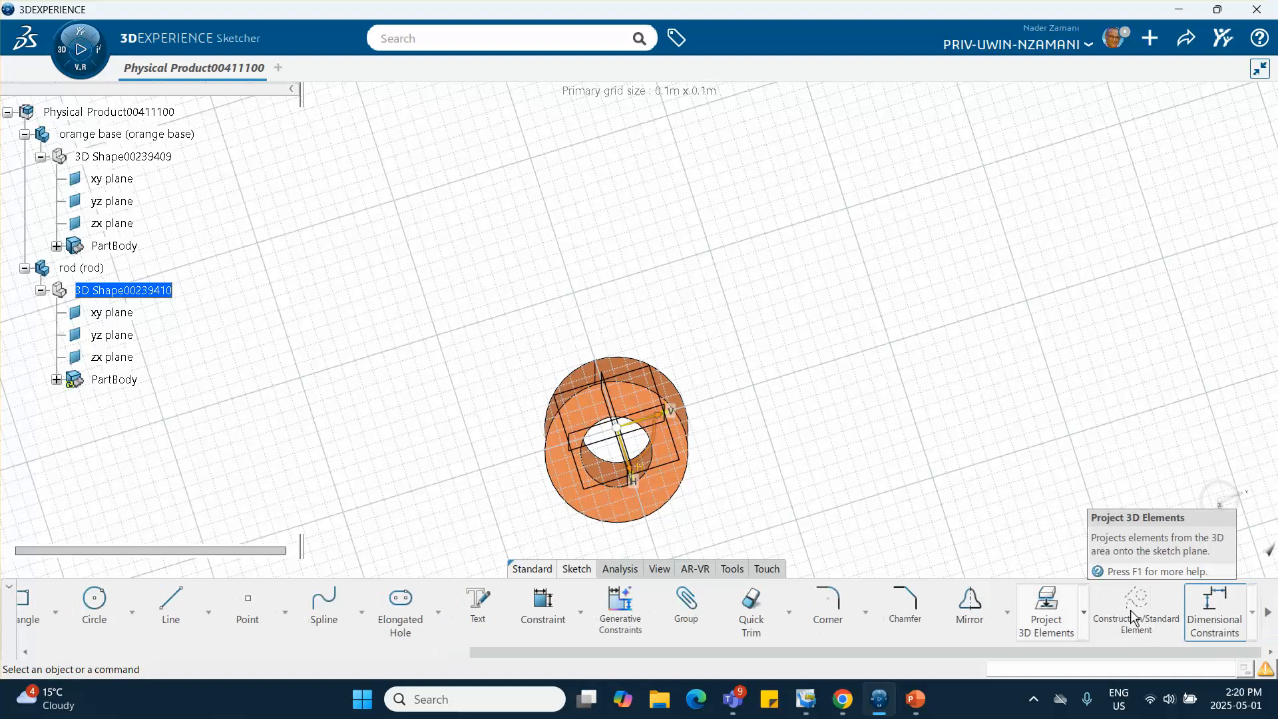
pyautogui.click(1061, 611)
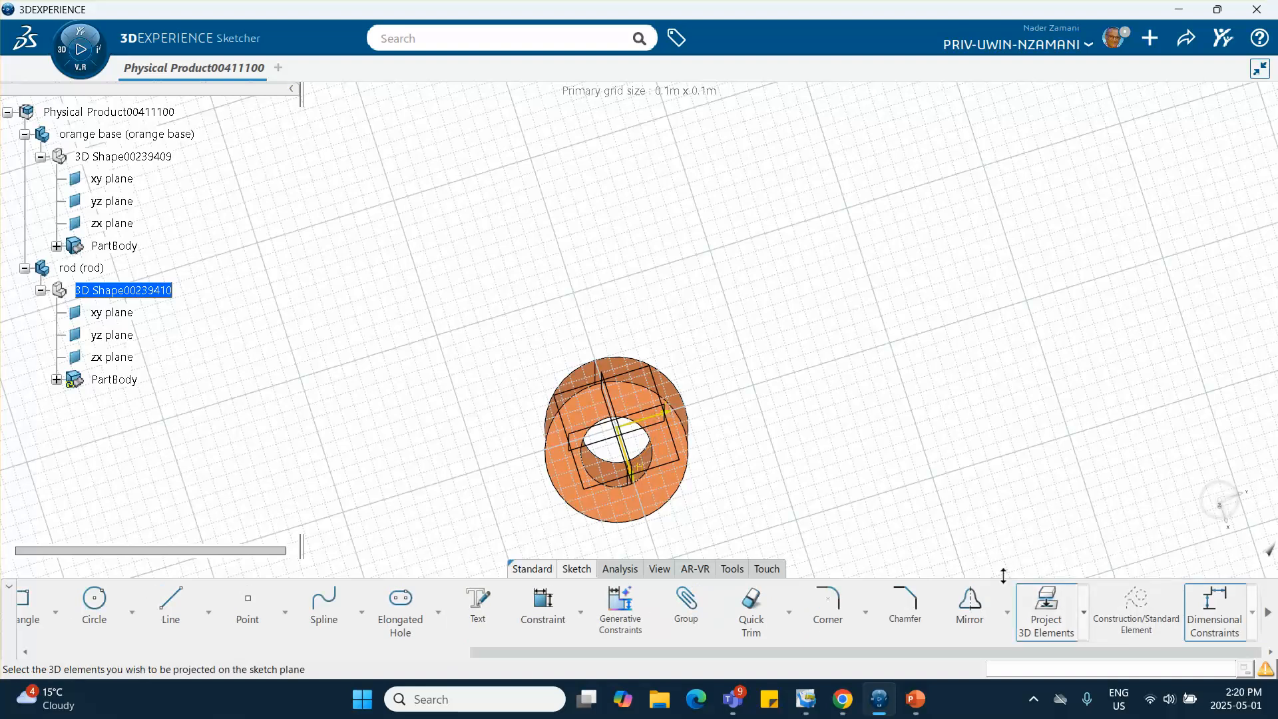
pyautogui.click(658, 448)
pyautogui.click(1188, 211)
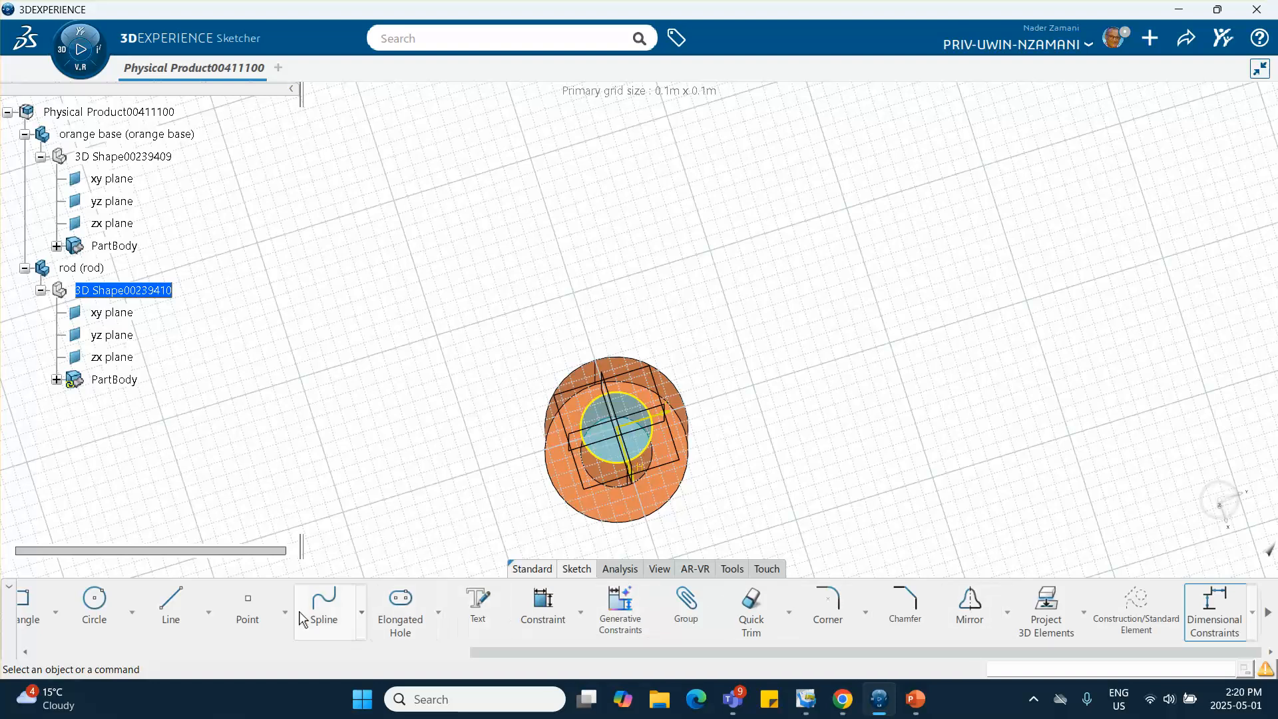
# Step: Exit the circle sketch and open a second rod sketch on the vertical yz plane
pyautogui.scroll(5, 357, 621)
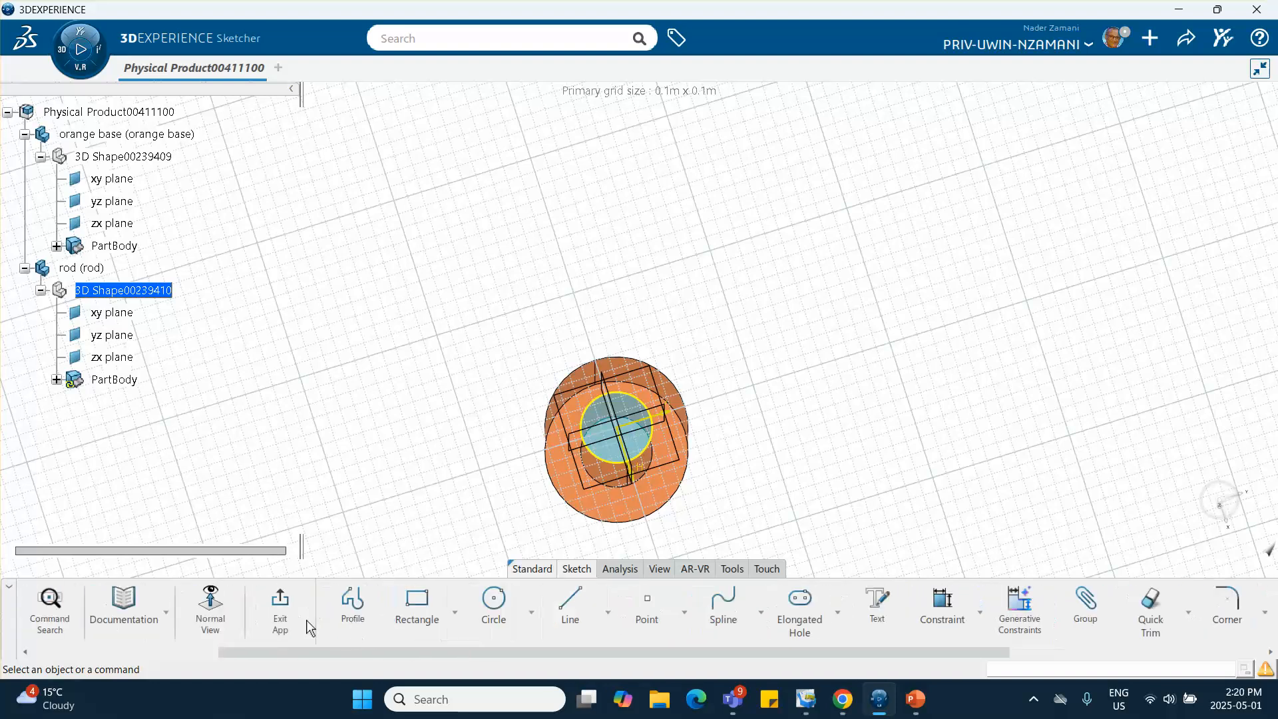
pyautogui.click(274, 612)
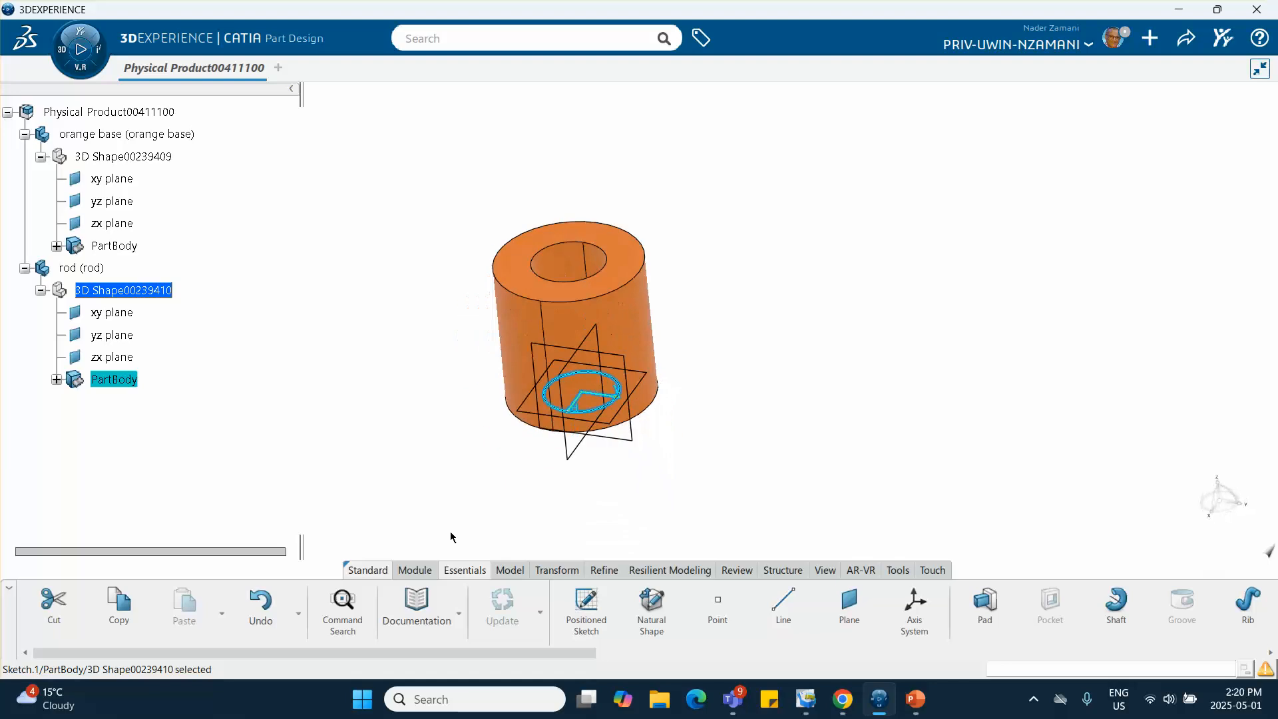
pyautogui.moveTo(708, 219); pyautogui.dragTo(780, 484, button='middle')
pyautogui.click(817, 353)
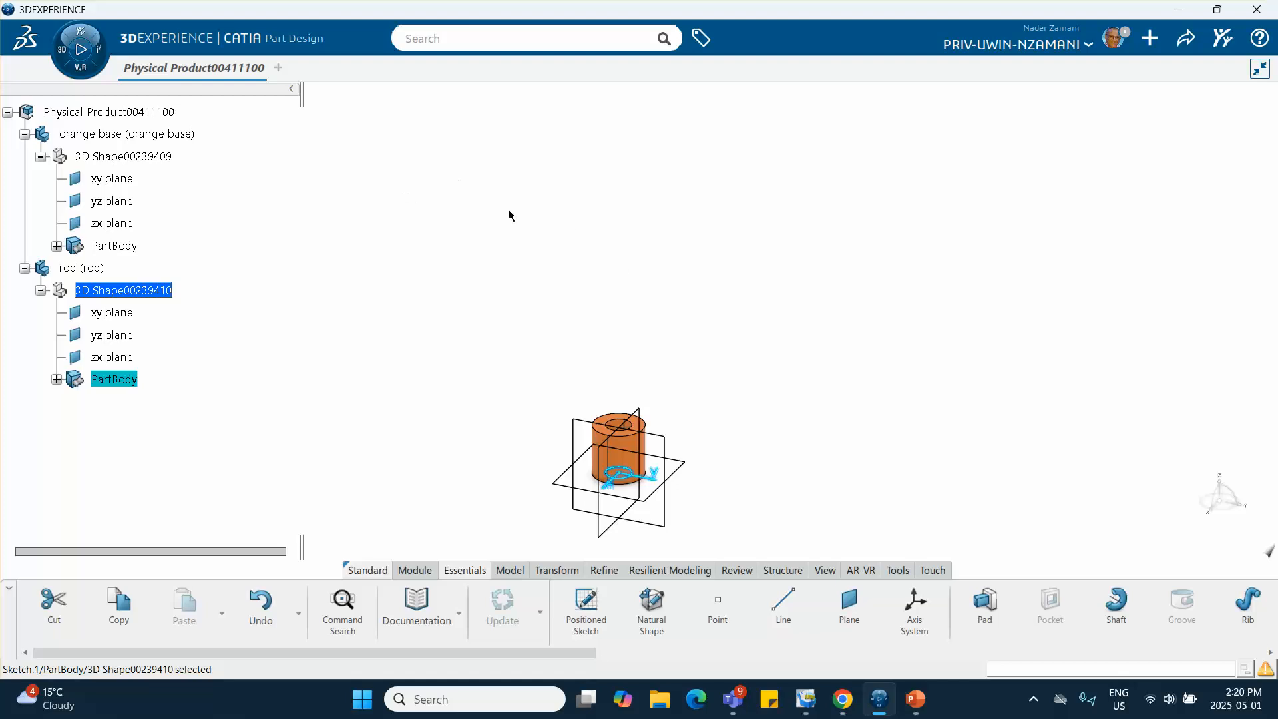
pyautogui.click(474, 205)
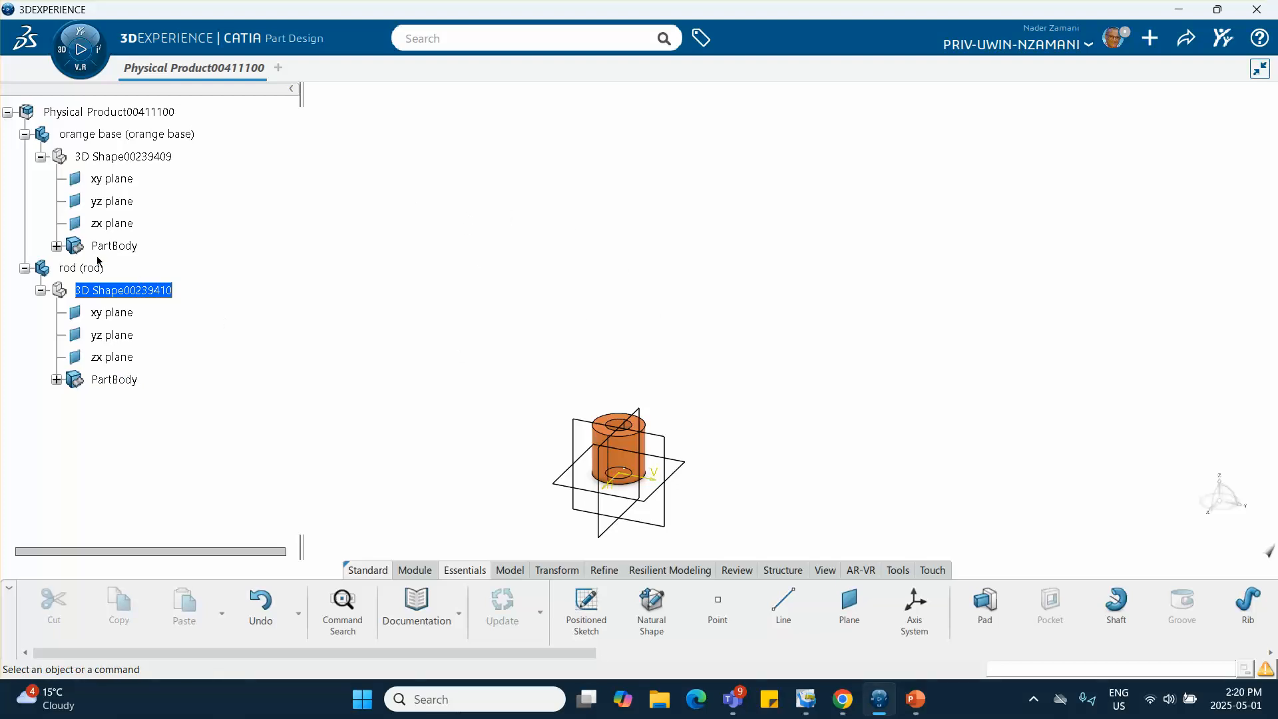
pyautogui.click(665, 441)
pyautogui.click(772, 377)
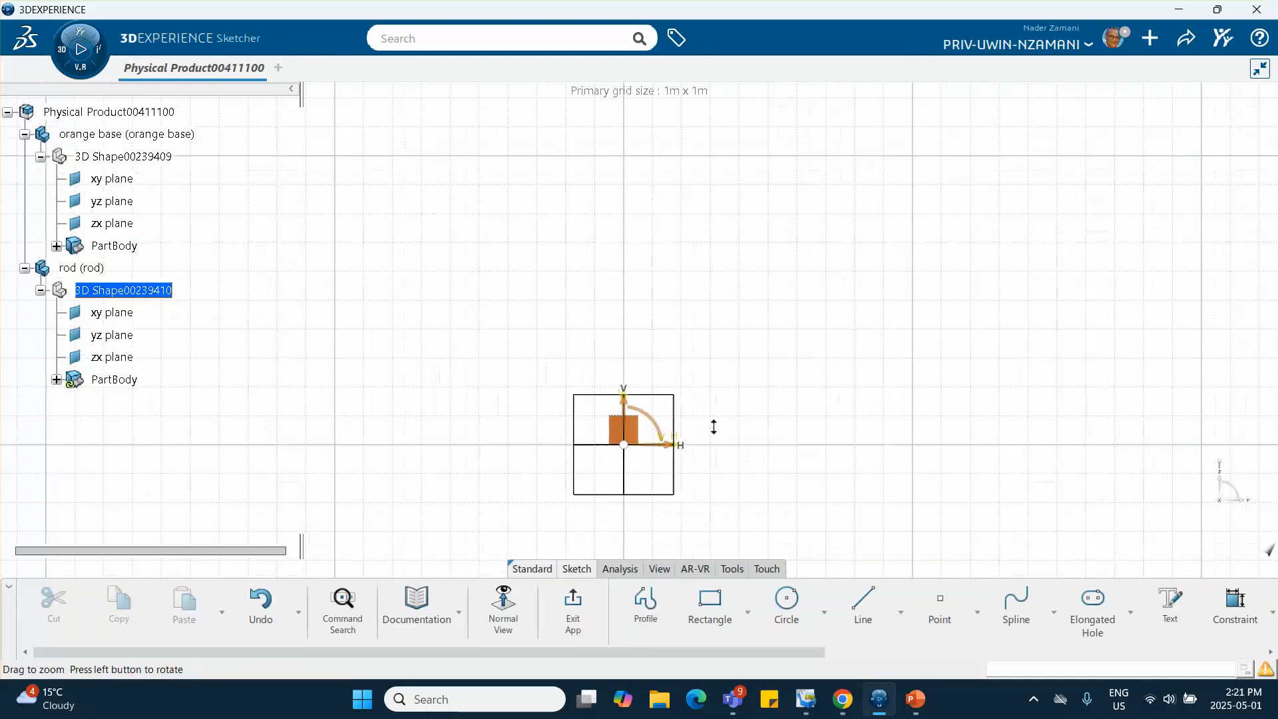
# Step: Draw an open L-shaped profile from the origin, about 1.11 m vertically up, ending in a horizontal line towards negative H
pyautogui.moveTo(695, 377); pyautogui.dragTo(693, 448, button='middle')
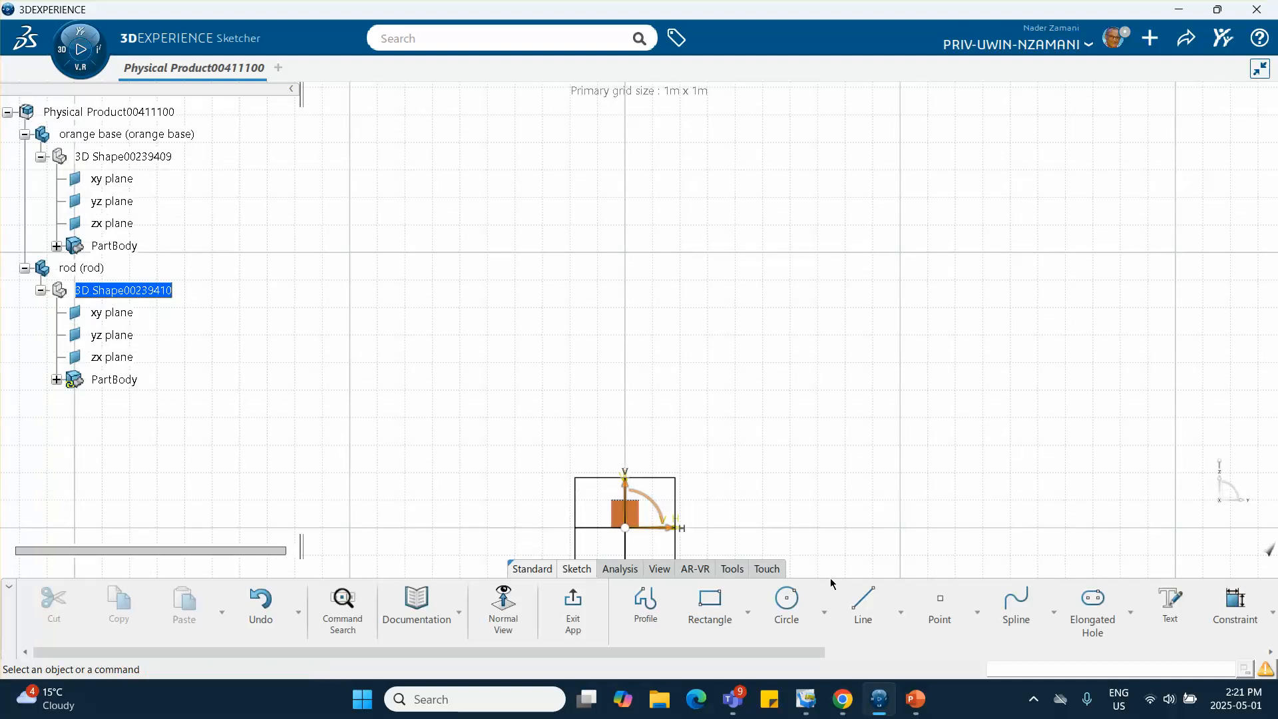
pyautogui.click(643, 607)
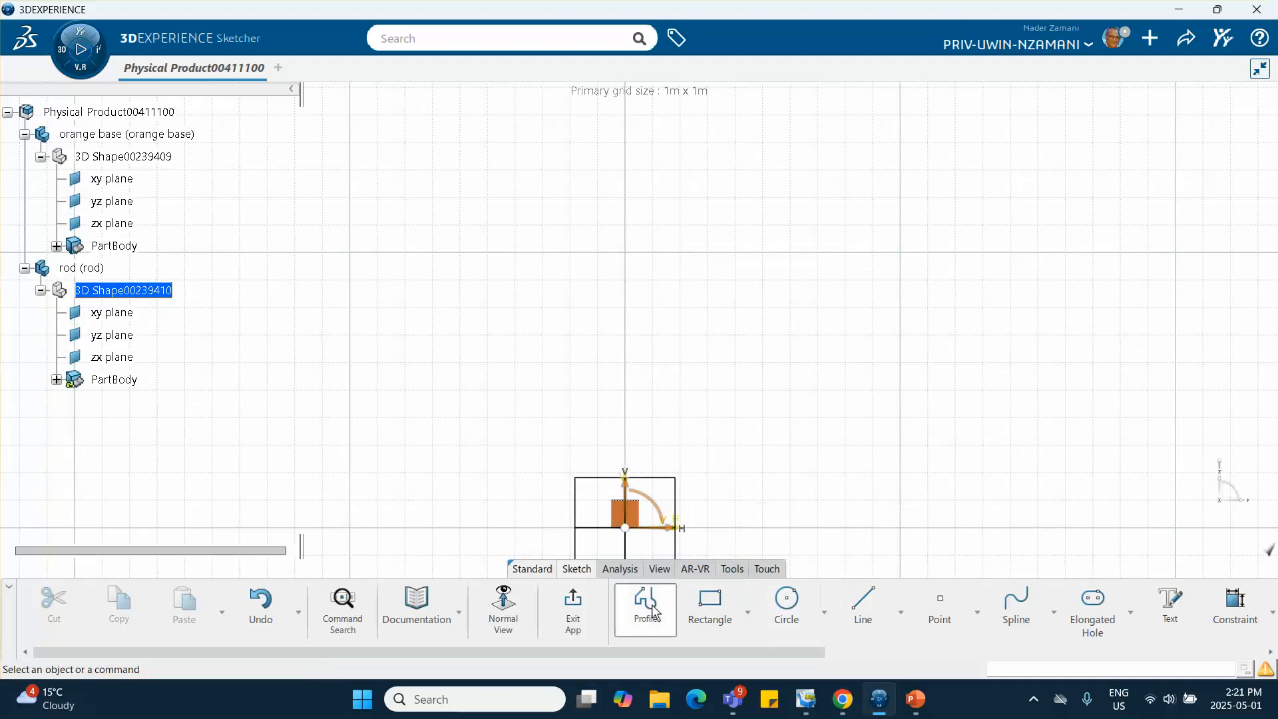
pyautogui.click(626, 527)
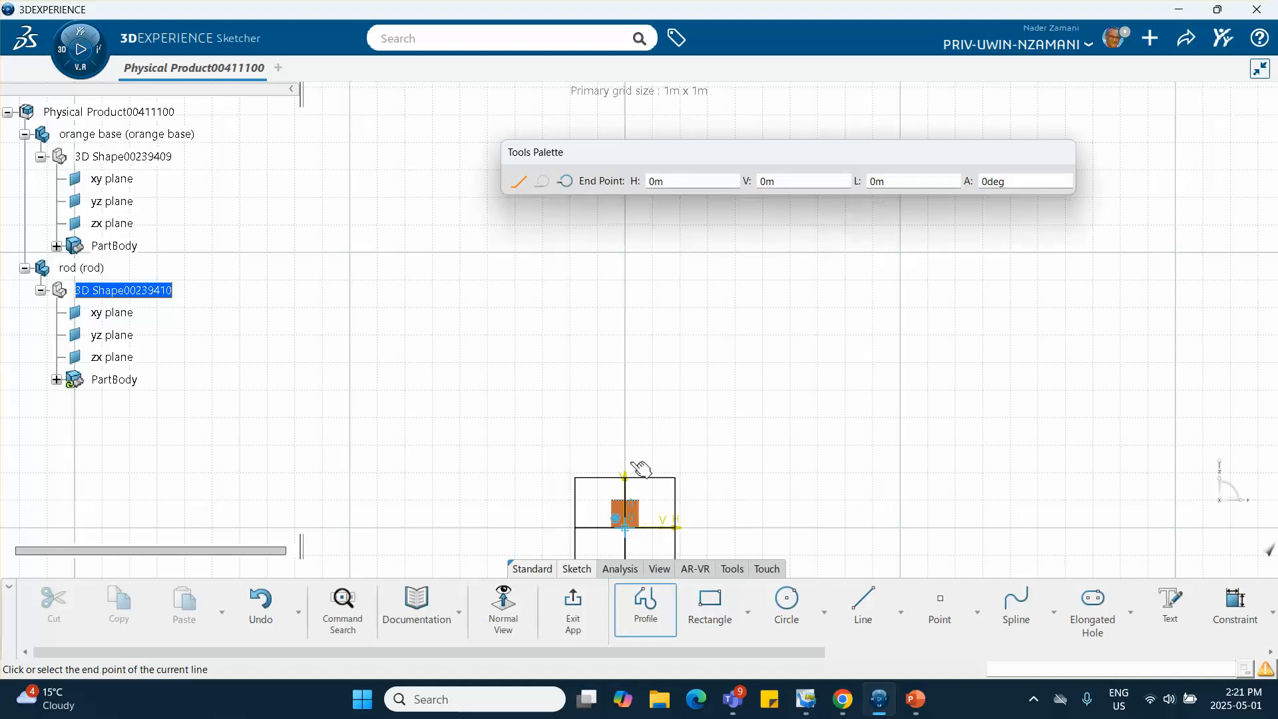
pyautogui.click(627, 223)
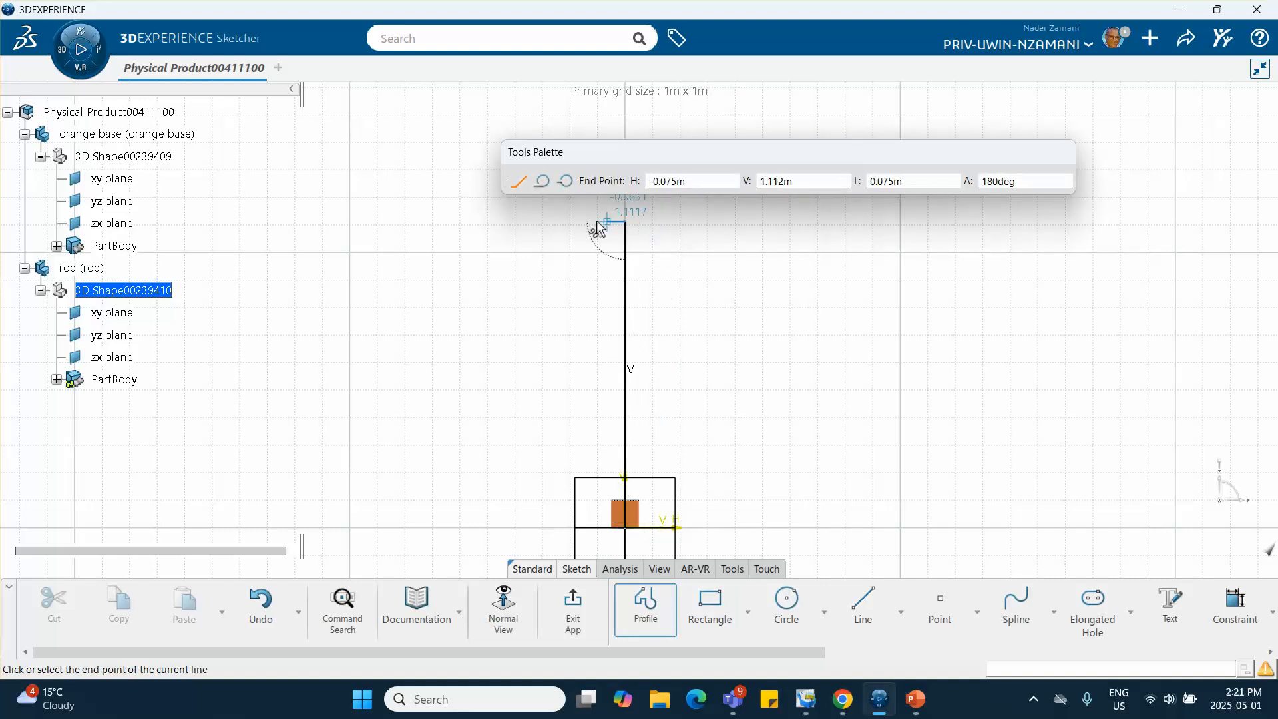
pyautogui.doubleClick(485, 223)
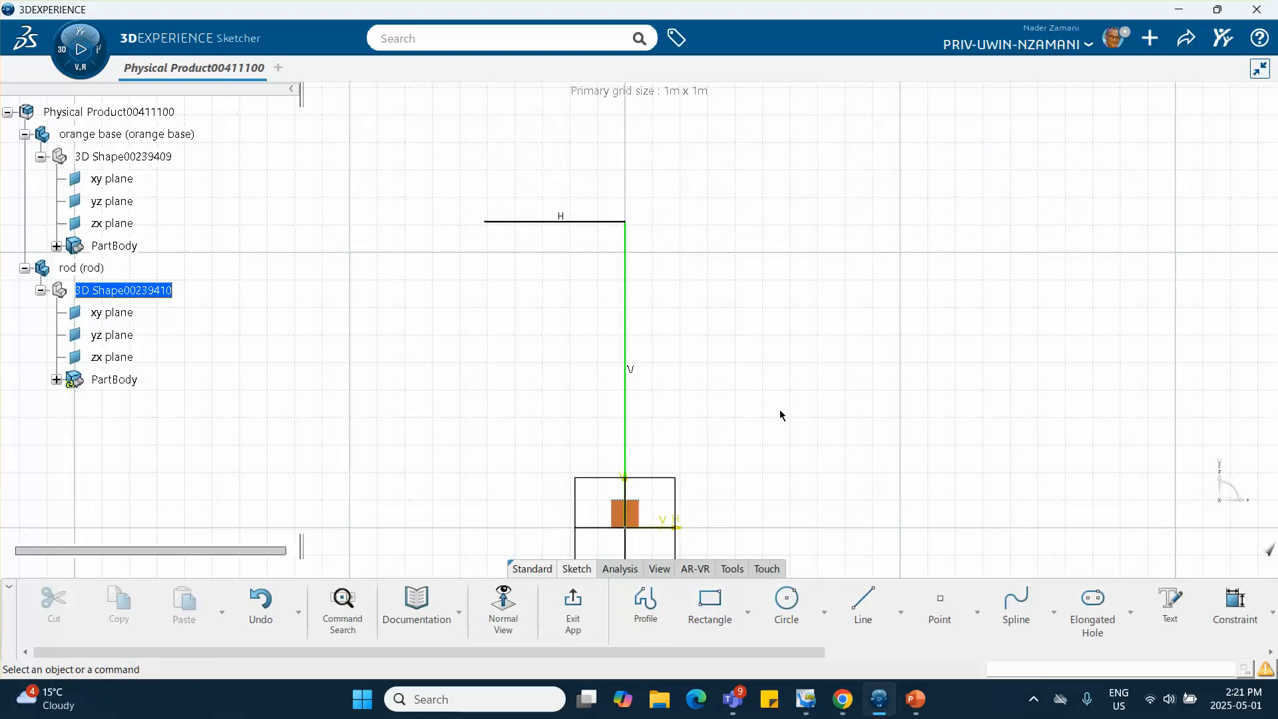
# Step: Add a length constraint to the vertical line and set it to 1.5 m
pyautogui.click(1234, 607)
pyautogui.click(634, 299)
pyautogui.click(706, 335)
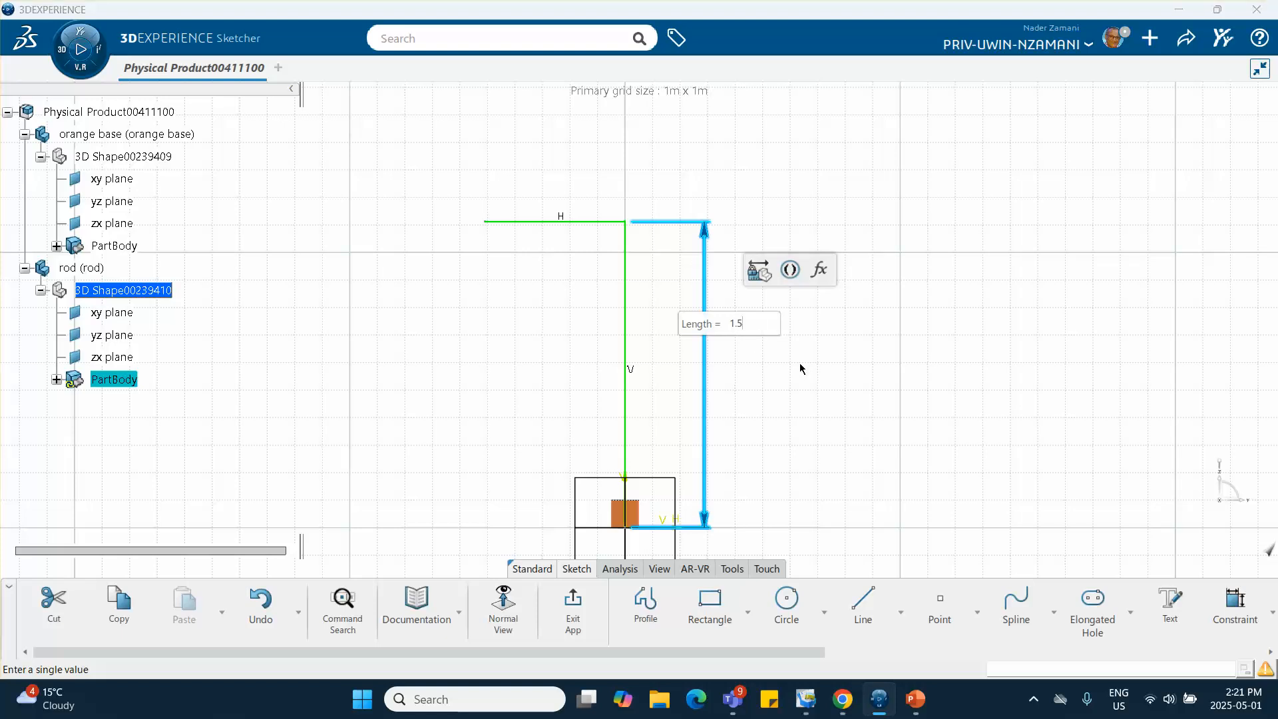
pyautogui.write('1.5')
pyautogui.press('Return')
pyautogui.click(699, 408)
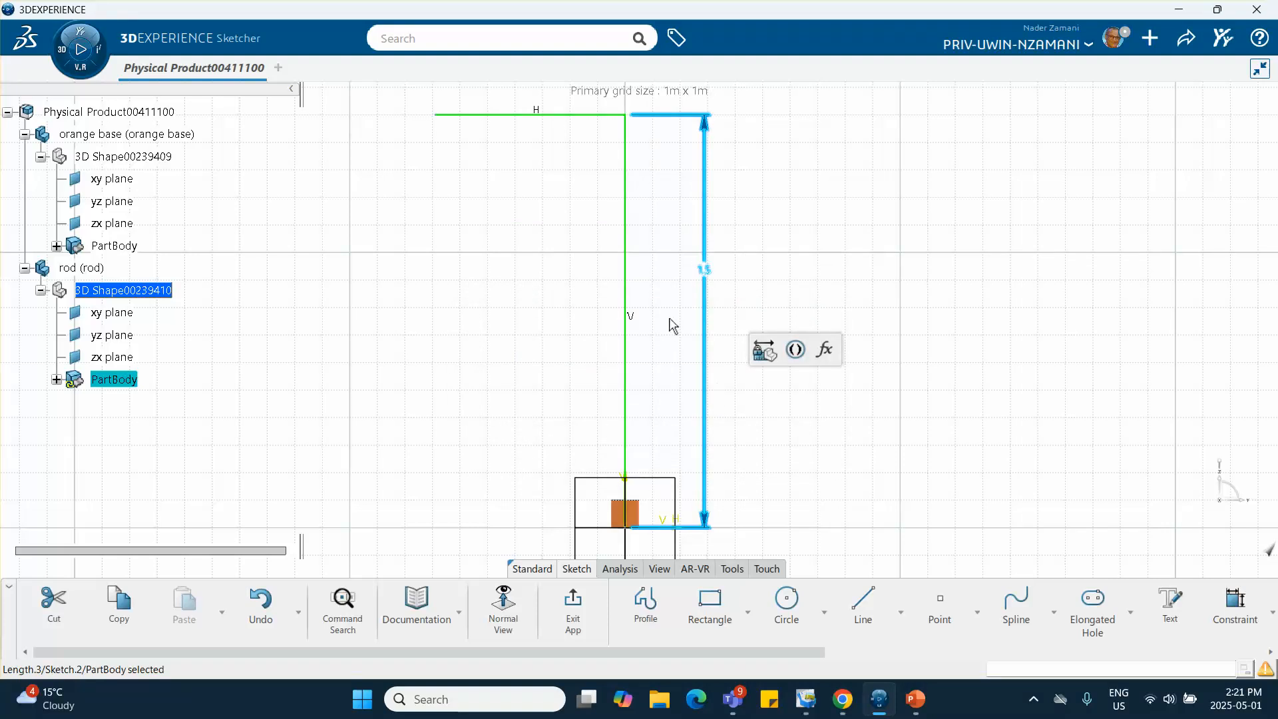
# Step: Add a length constraint to the horizontal line and set it to 1 m
pyautogui.click(541, 115)
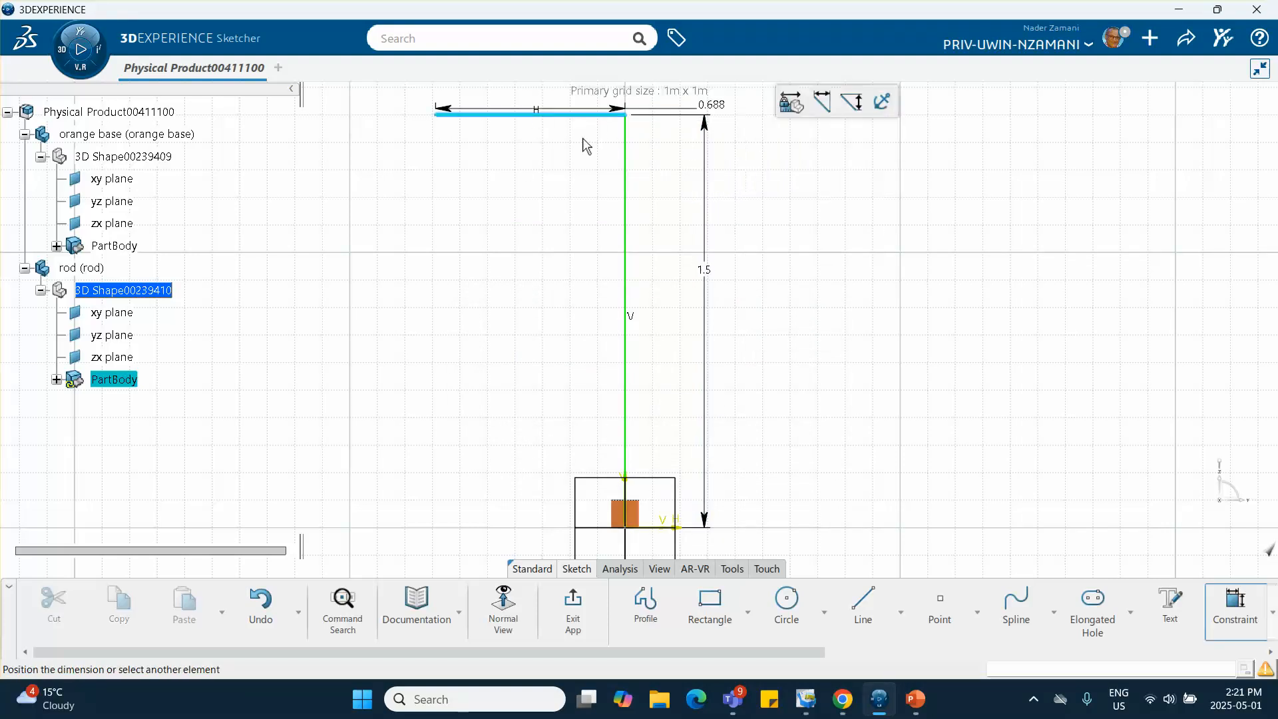
pyautogui.click(526, 178)
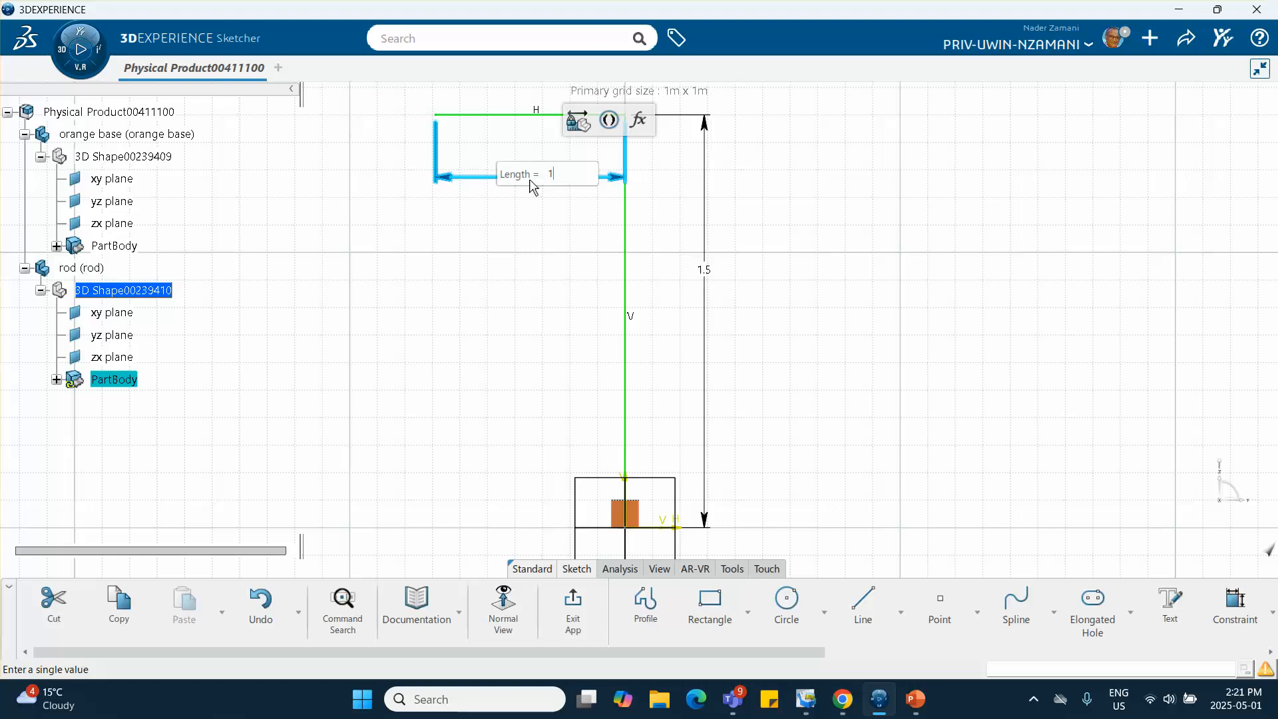
pyautogui.write('1')
pyautogui.press('Return')
pyautogui.click(523, 235)
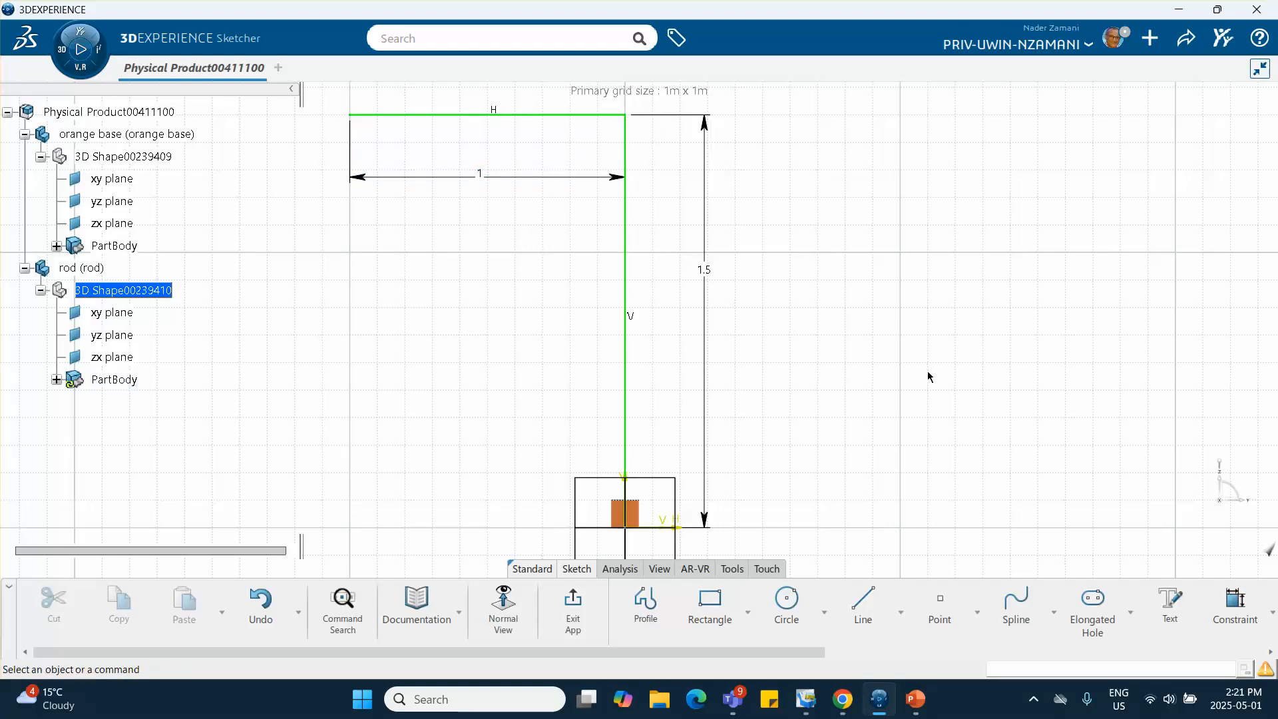
# Step: Round the upper corner of the L-shaped profile, converting its length constraint to a distance, and exit the sketch
pyautogui.scroll(-5, 941, 609)
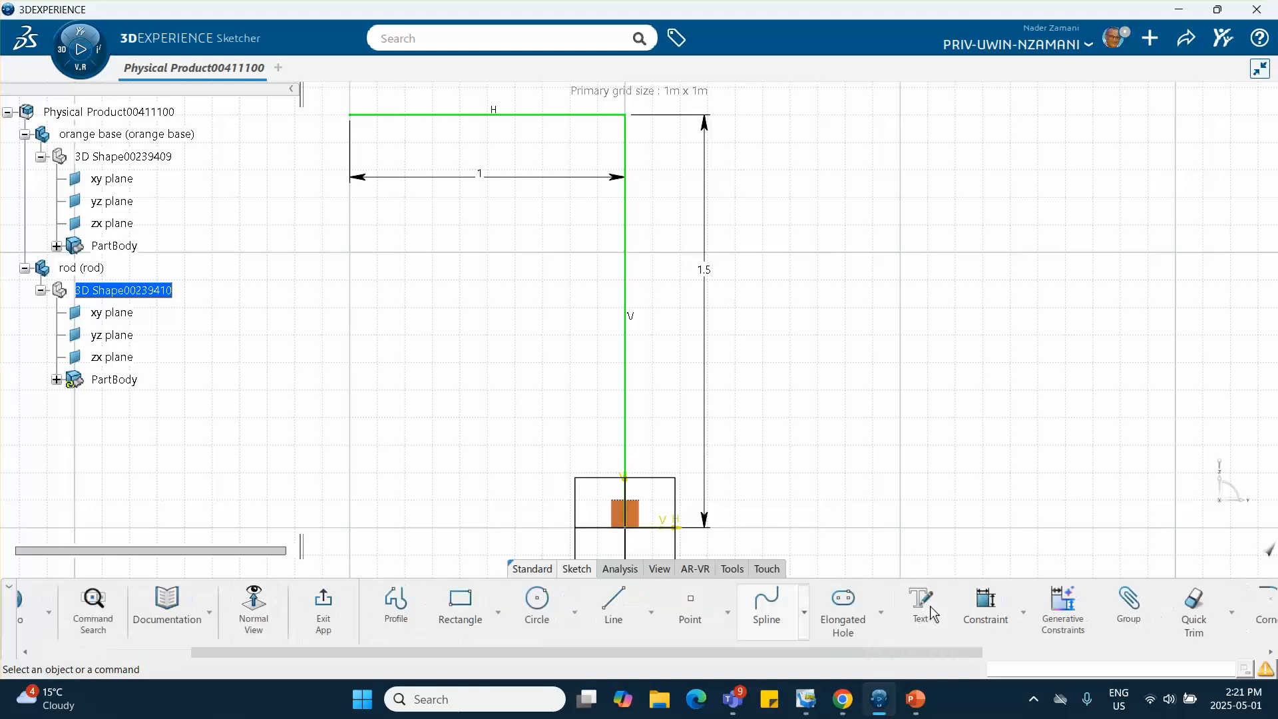
pyautogui.scroll(-2, 931, 613)
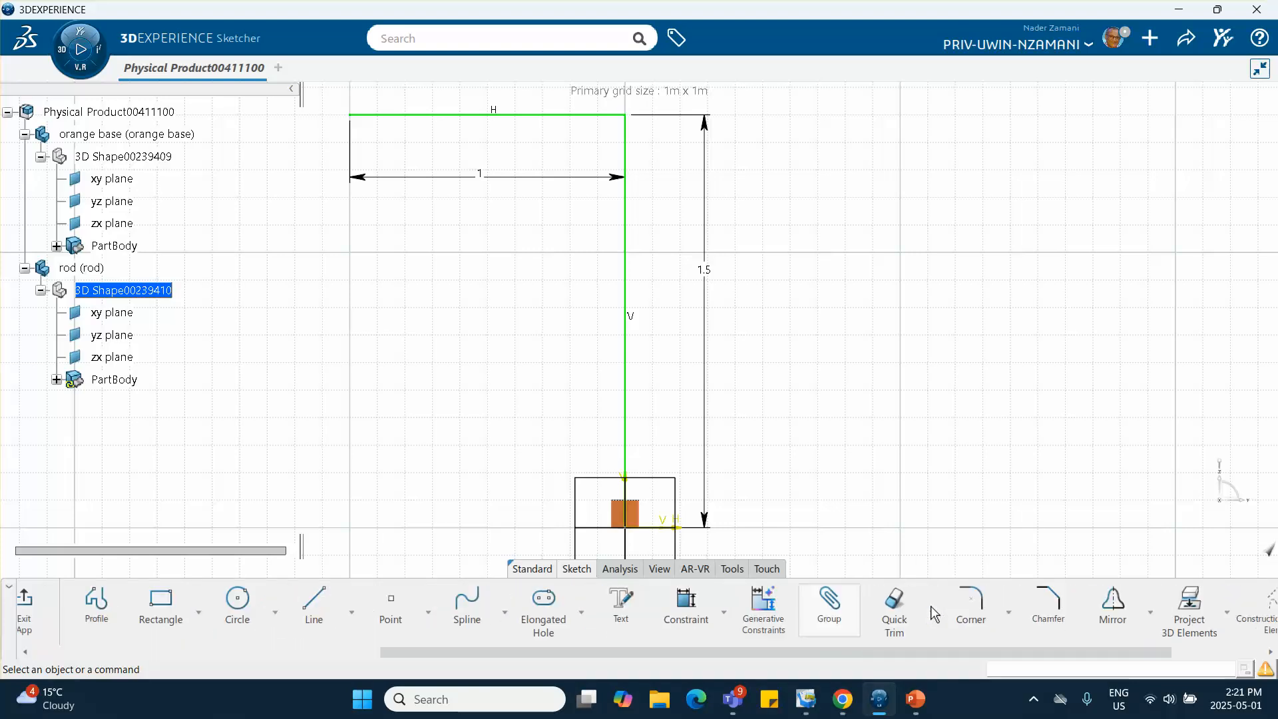
pyautogui.click(977, 599)
pyautogui.click(626, 116)
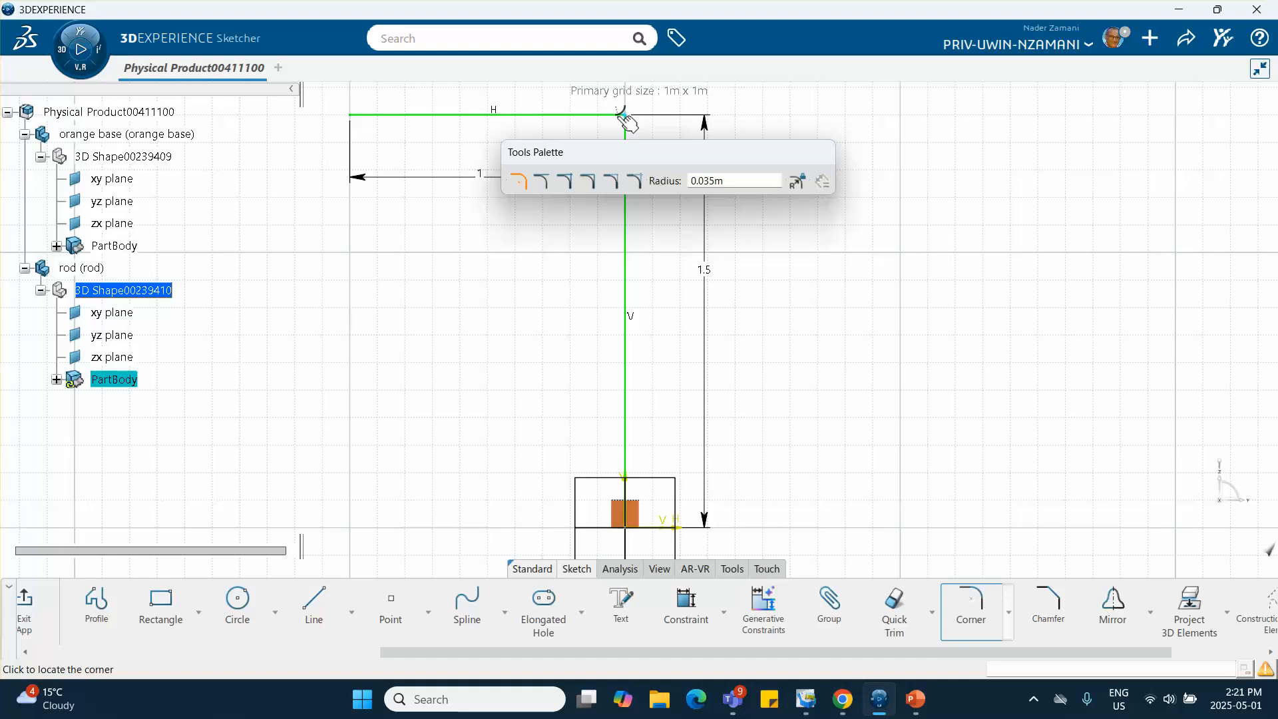
pyautogui.click(626, 118)
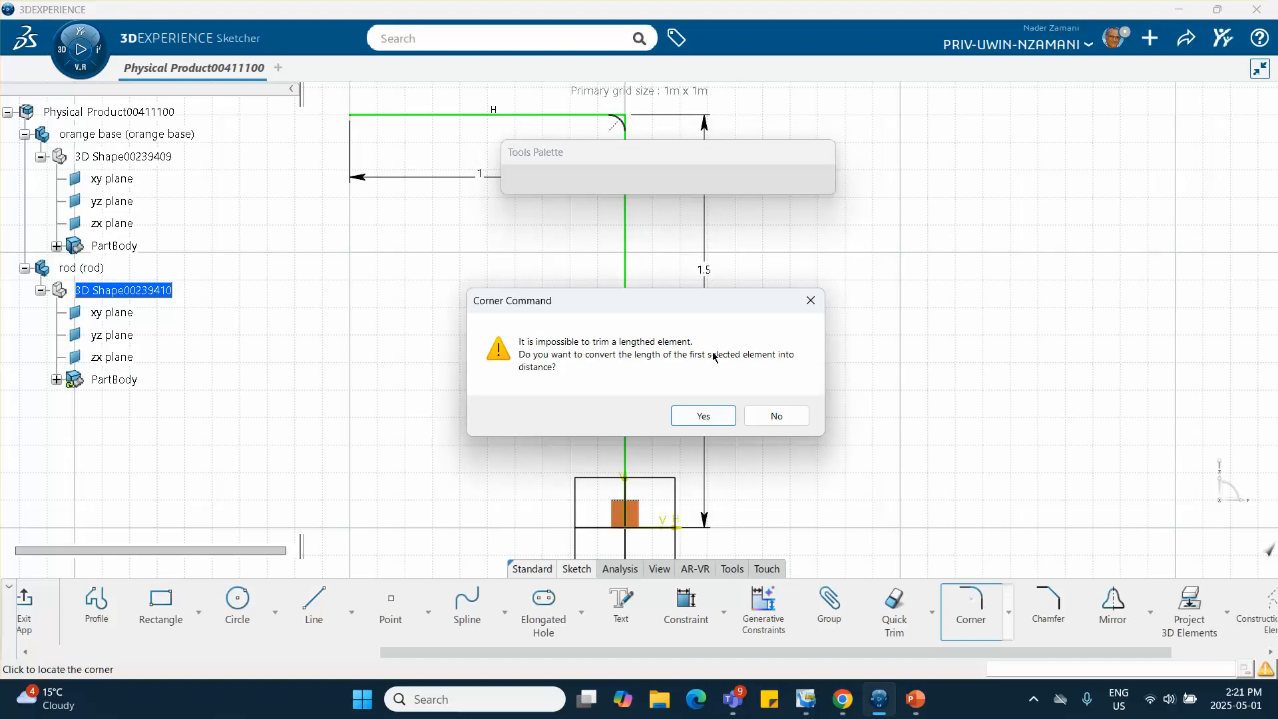
pyautogui.click(700, 416)
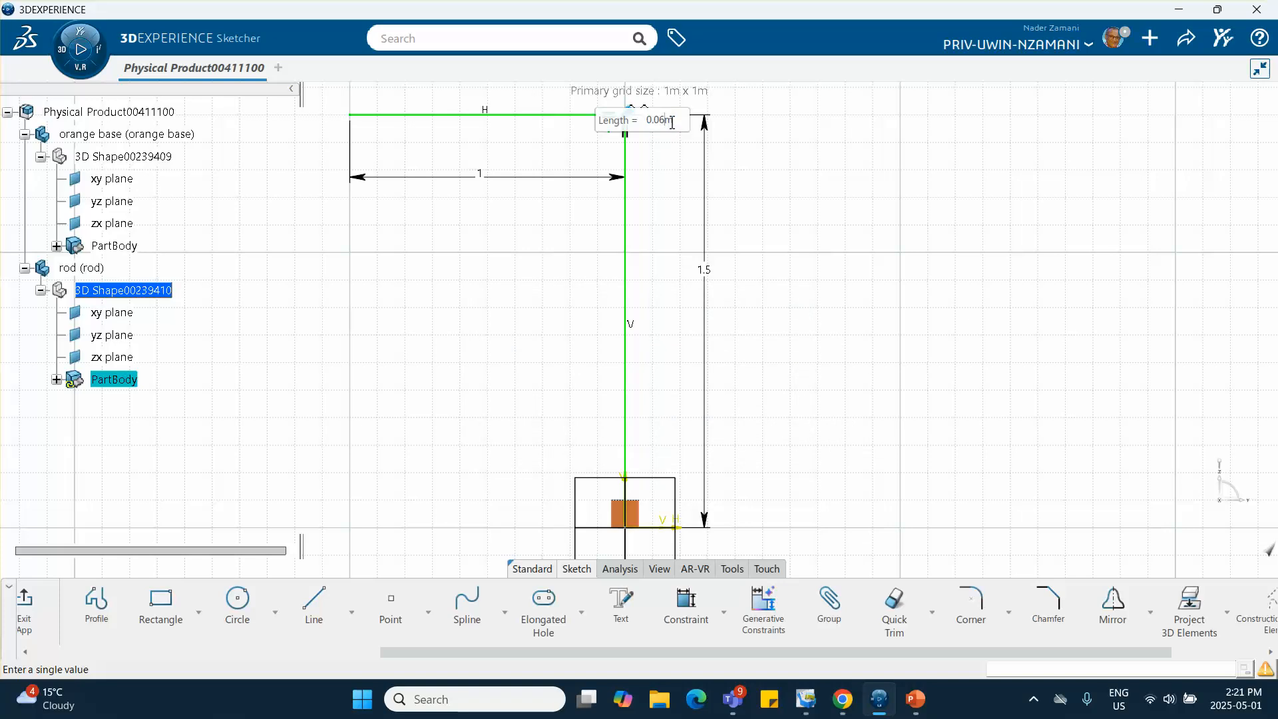
pyautogui.press('Return')
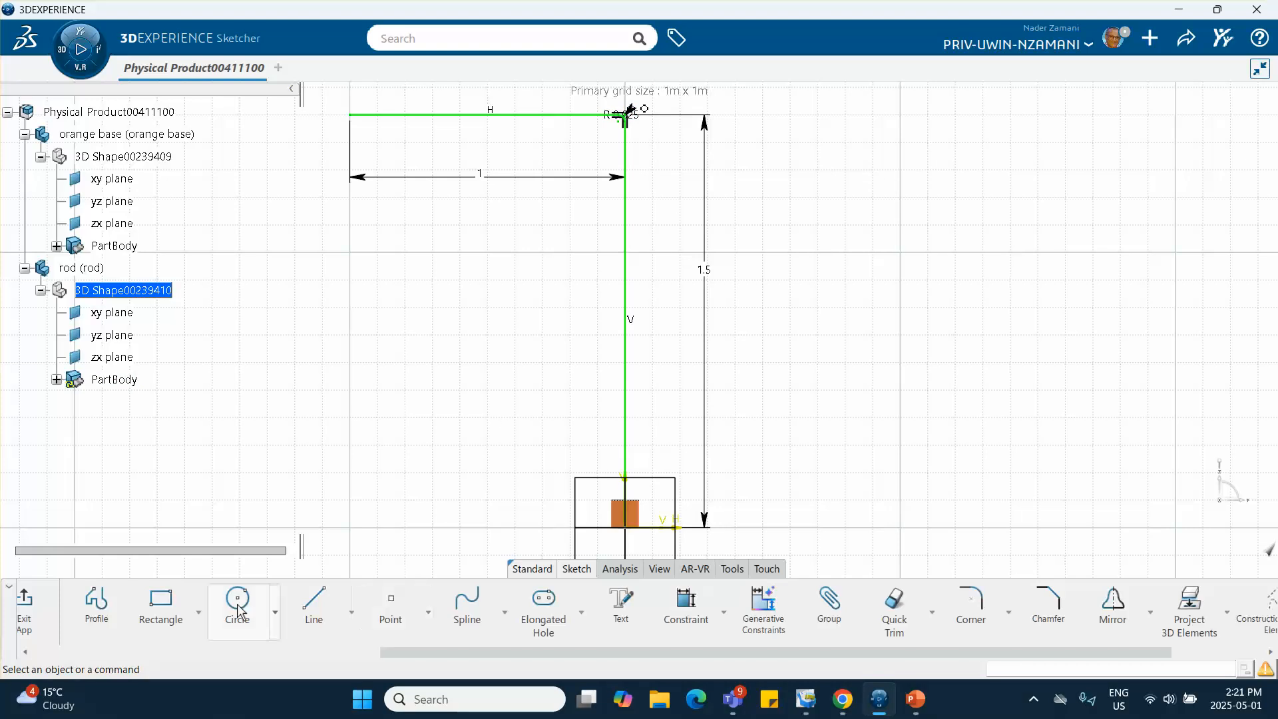
pyautogui.click(25, 603)
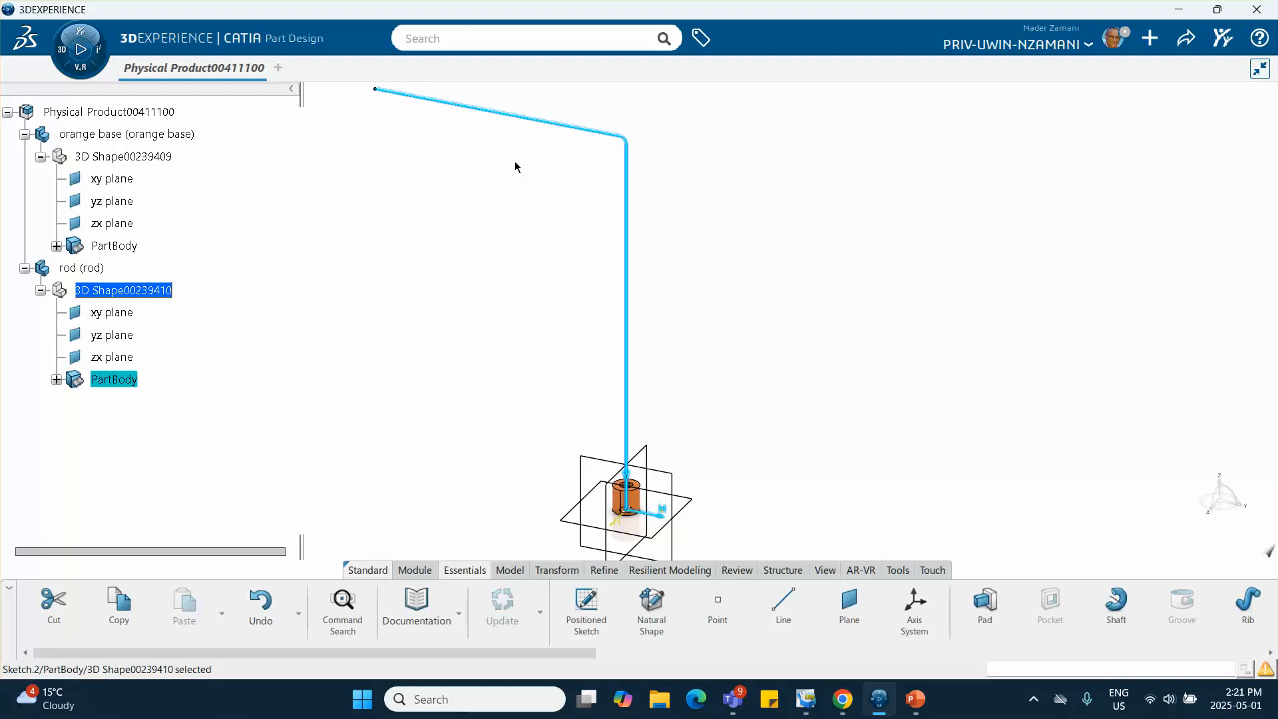
pyautogui.click(1115, 611)
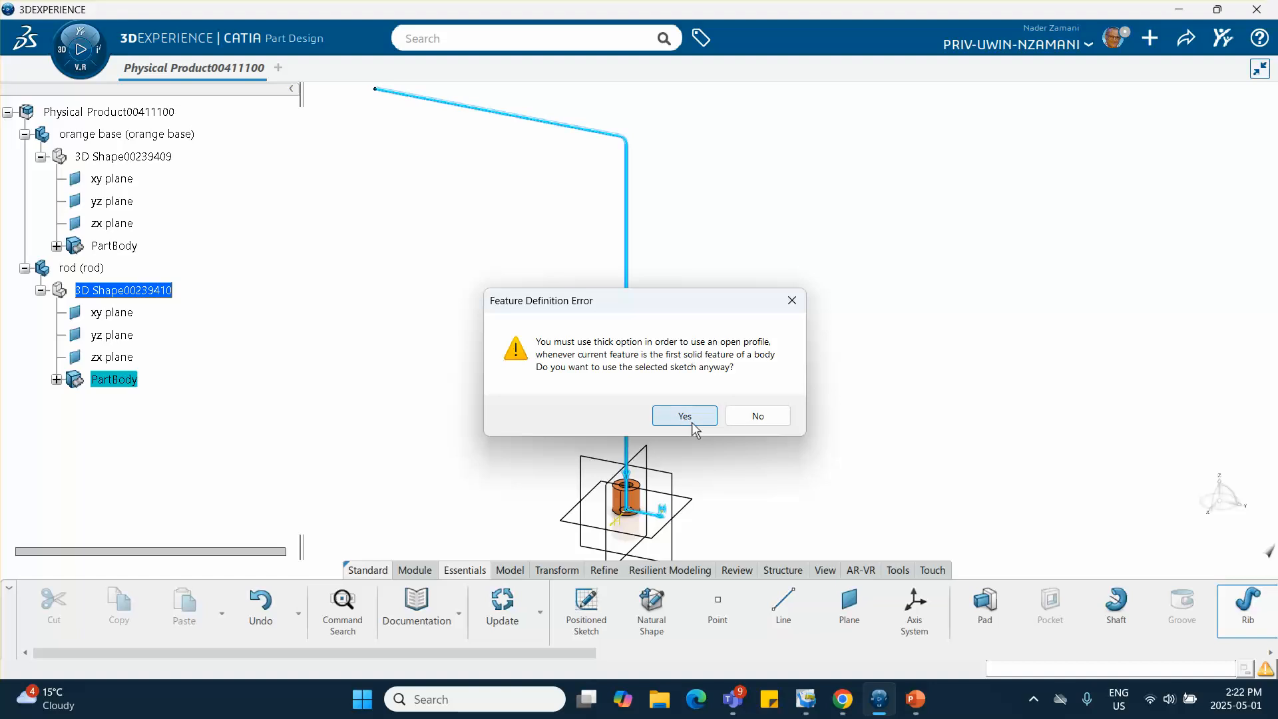
pyautogui.click(690, 420)
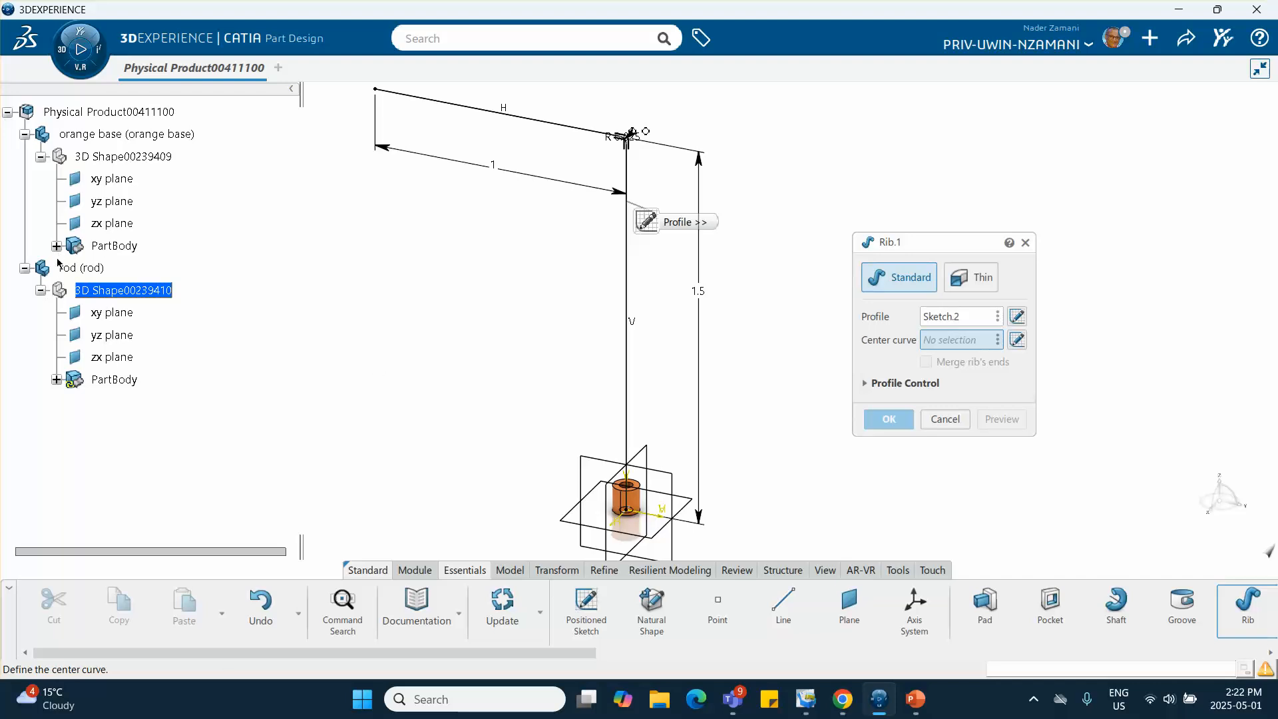
pyautogui.click(57, 379)
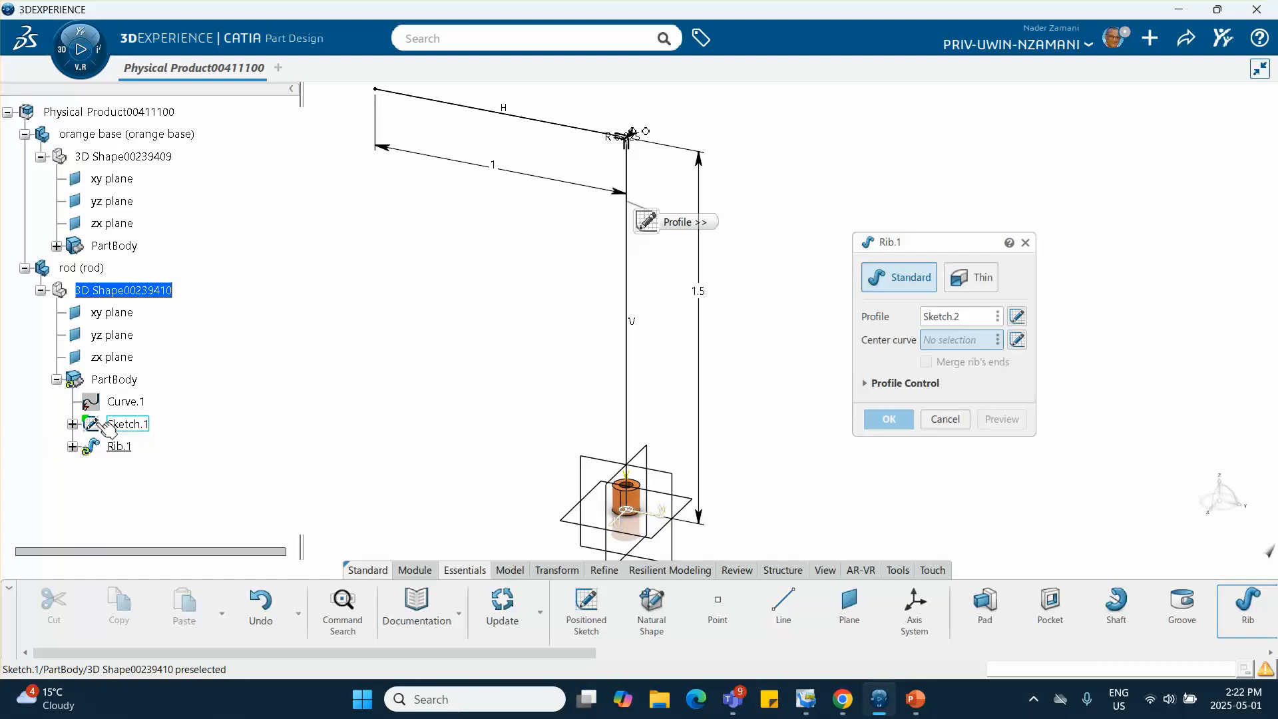
pyautogui.click(945, 419)
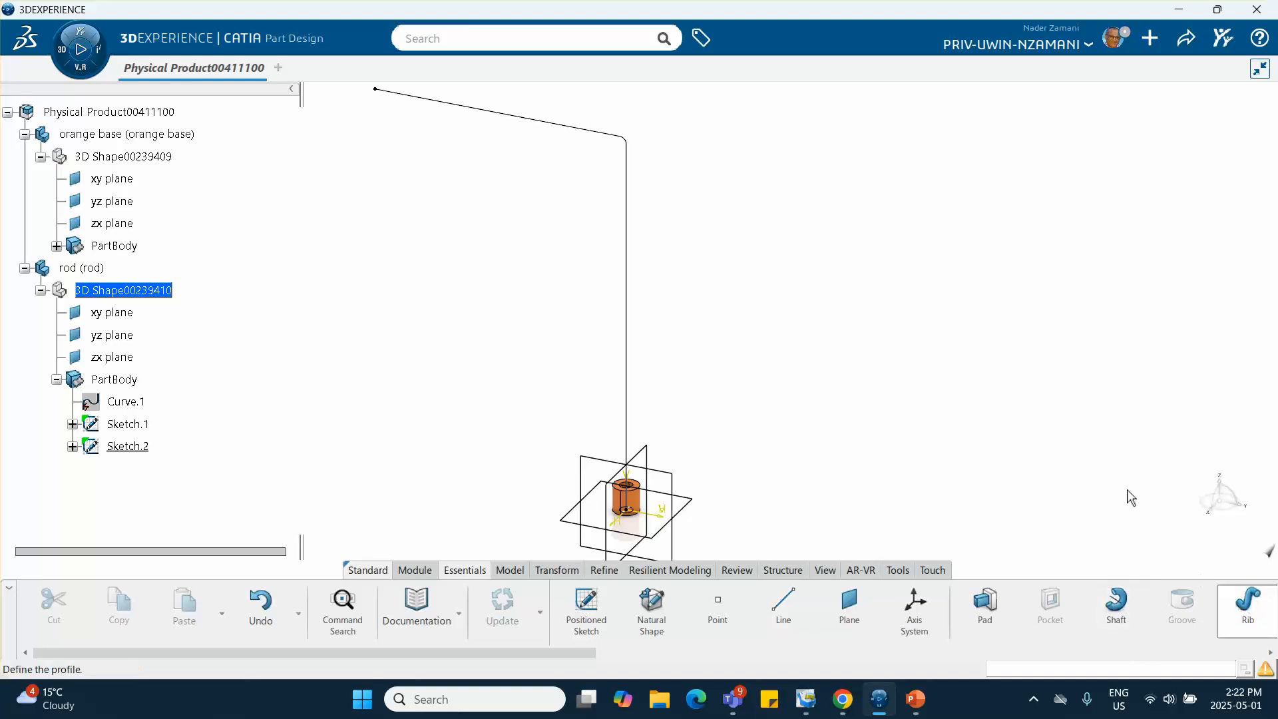
# Step: Create a standard Rib in the rod with Sketch.1 as the profile and Sketch.2 as the center curve
pyautogui.click(1239, 602)
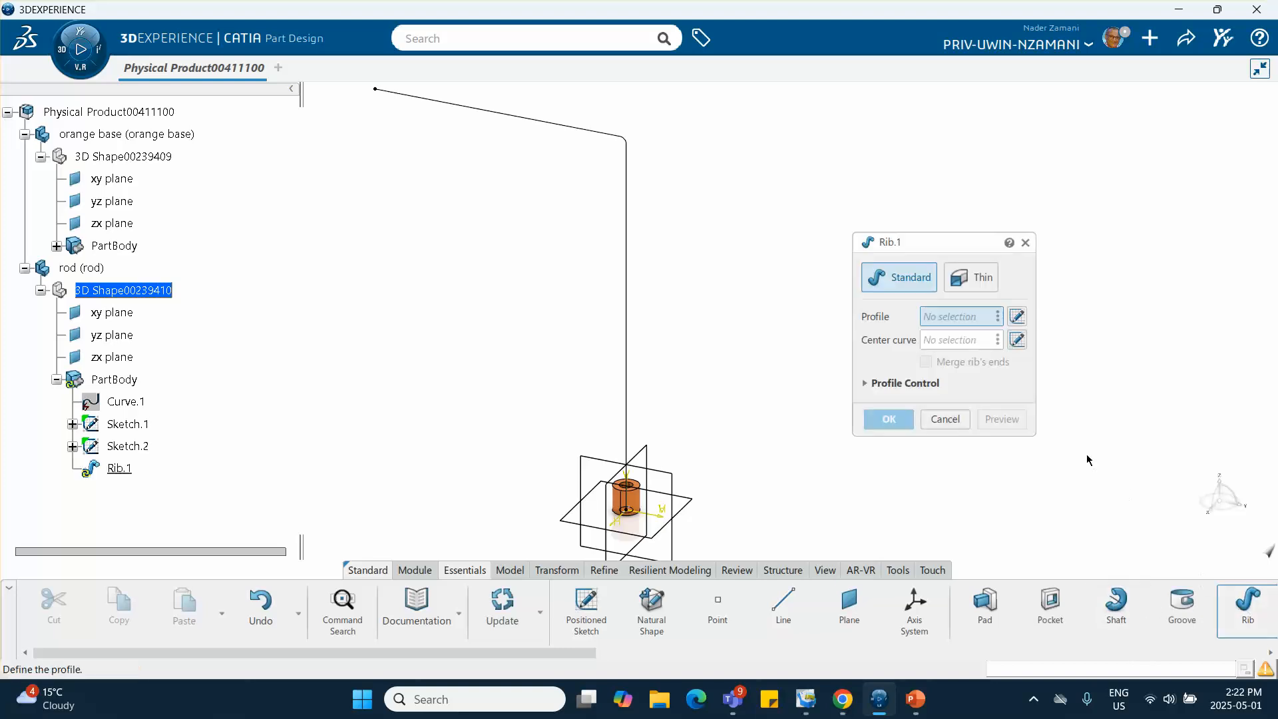
pyautogui.click(131, 424)
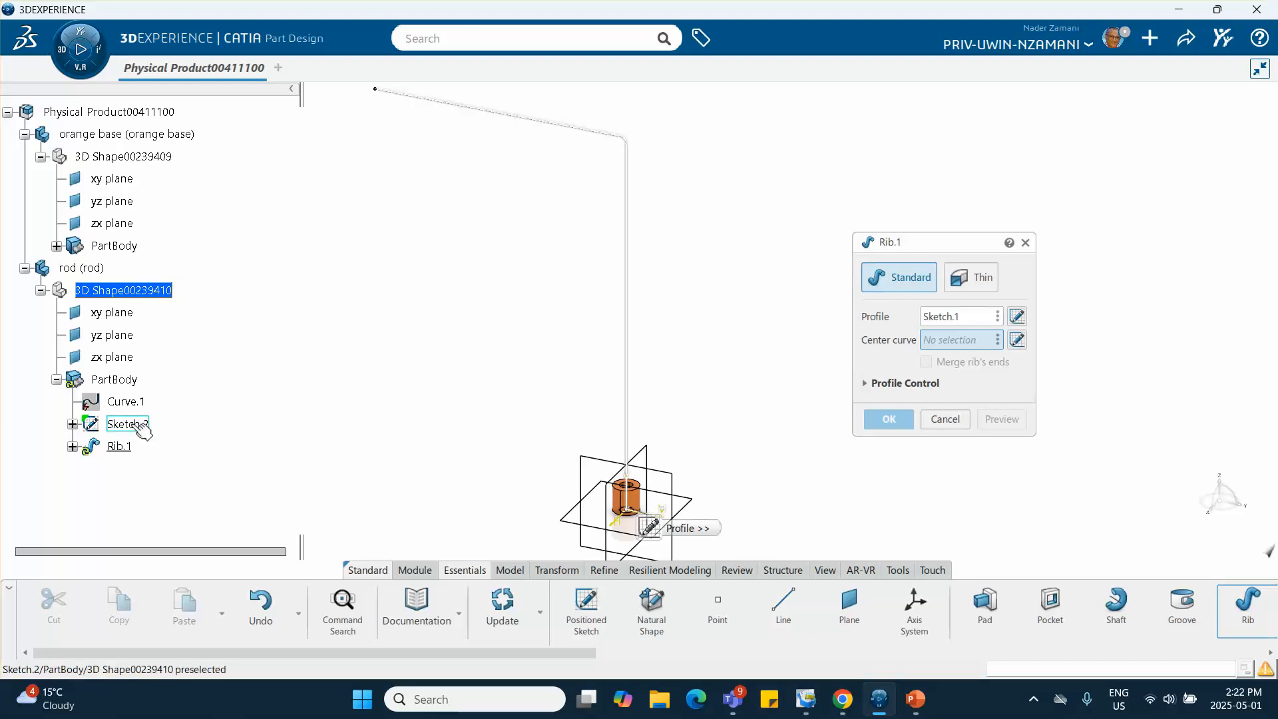
pyautogui.click(139, 425)
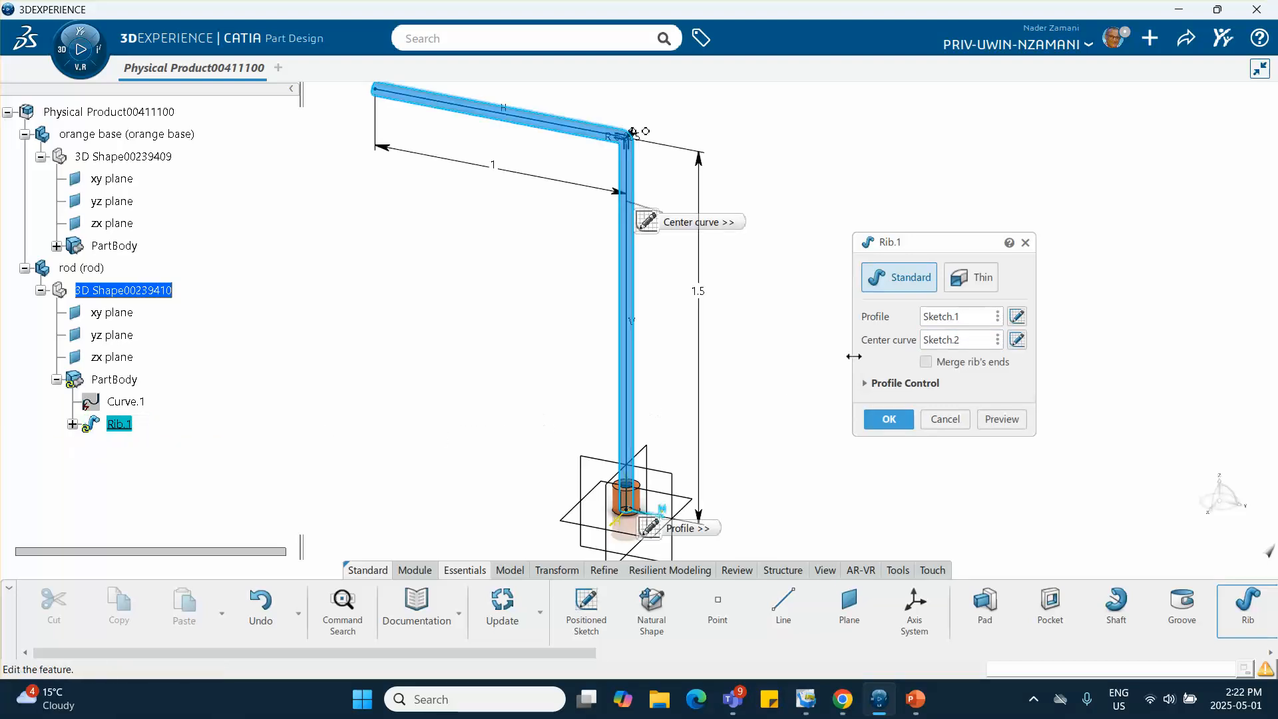
pyautogui.click(889, 420)
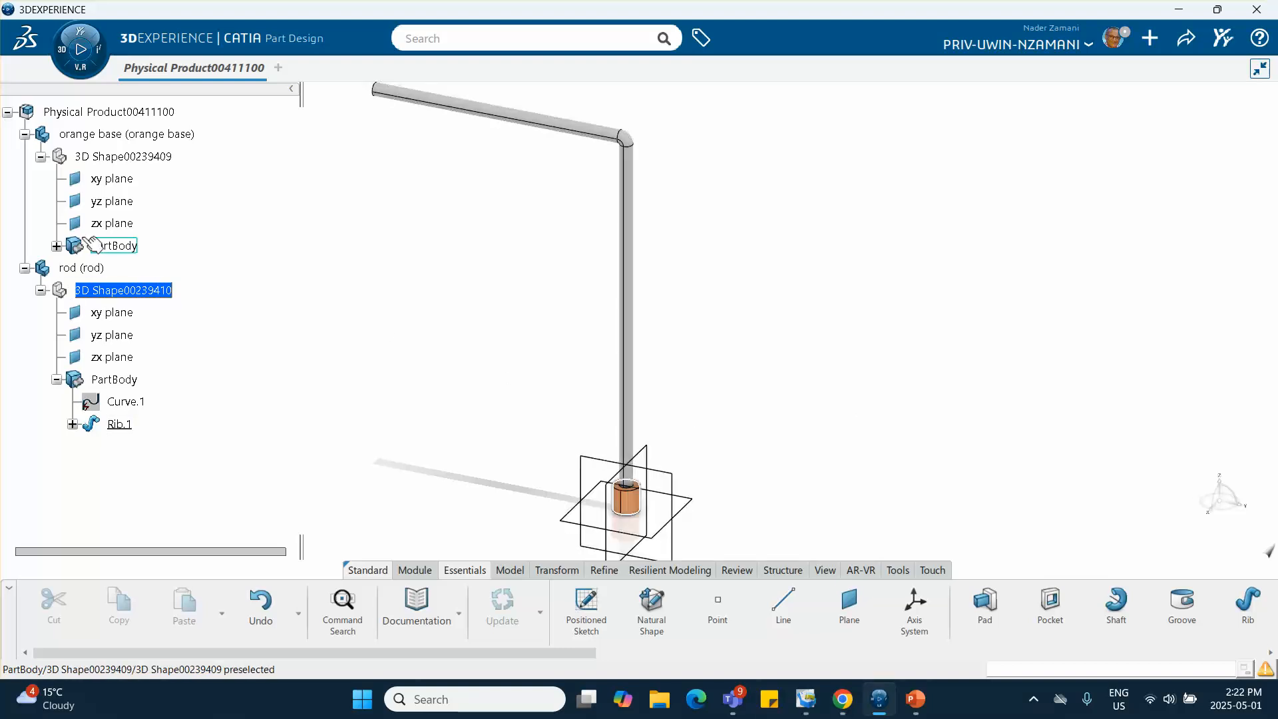
# Step: Activate the top-level physical product and insert a new 3D Part under it
pyautogui.scroll(2, 89, 248)
pyautogui.doubleClick(128, 170)
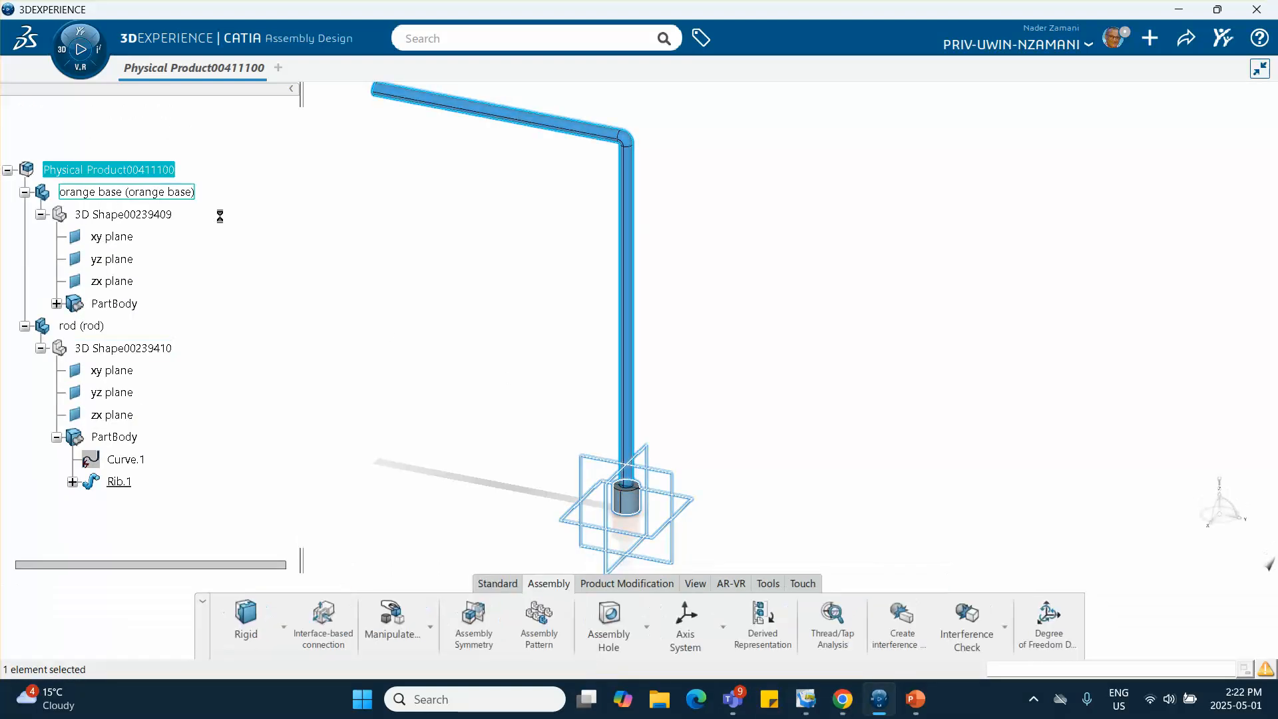
pyautogui.moveTo(313, 265); pyautogui.dragTo(488, 257, button='middle')
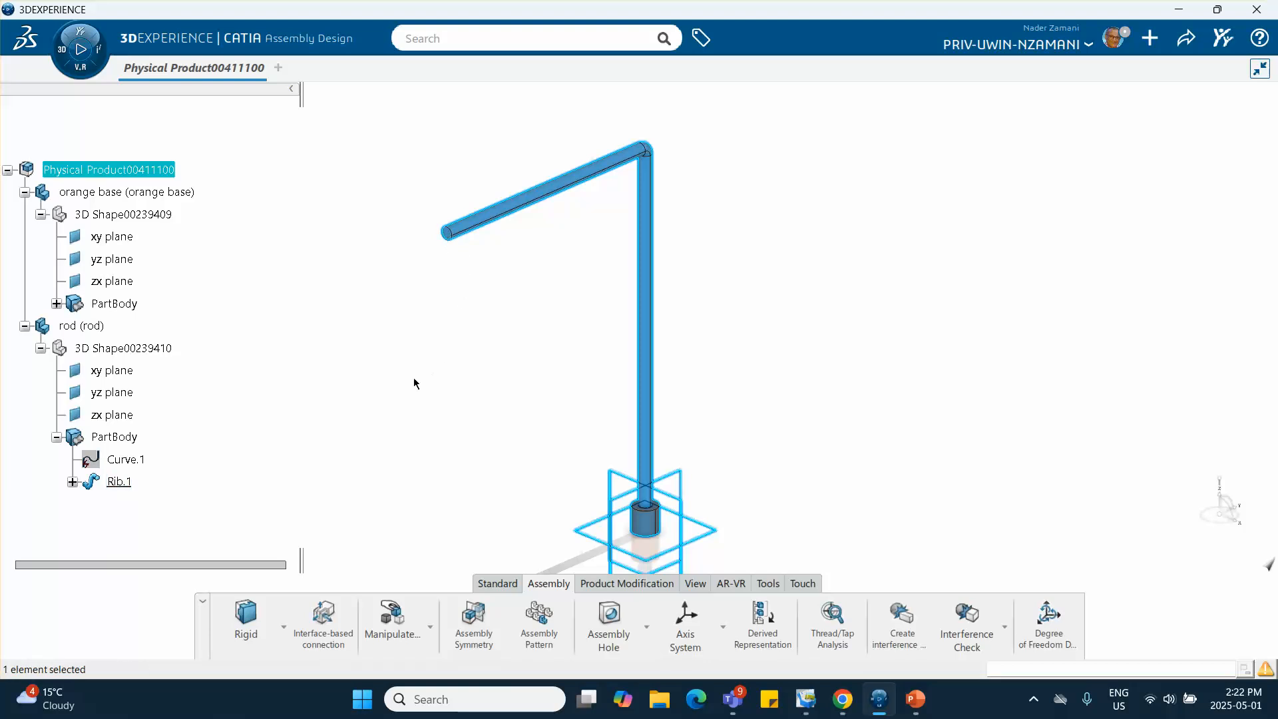
pyautogui.click(382, 434)
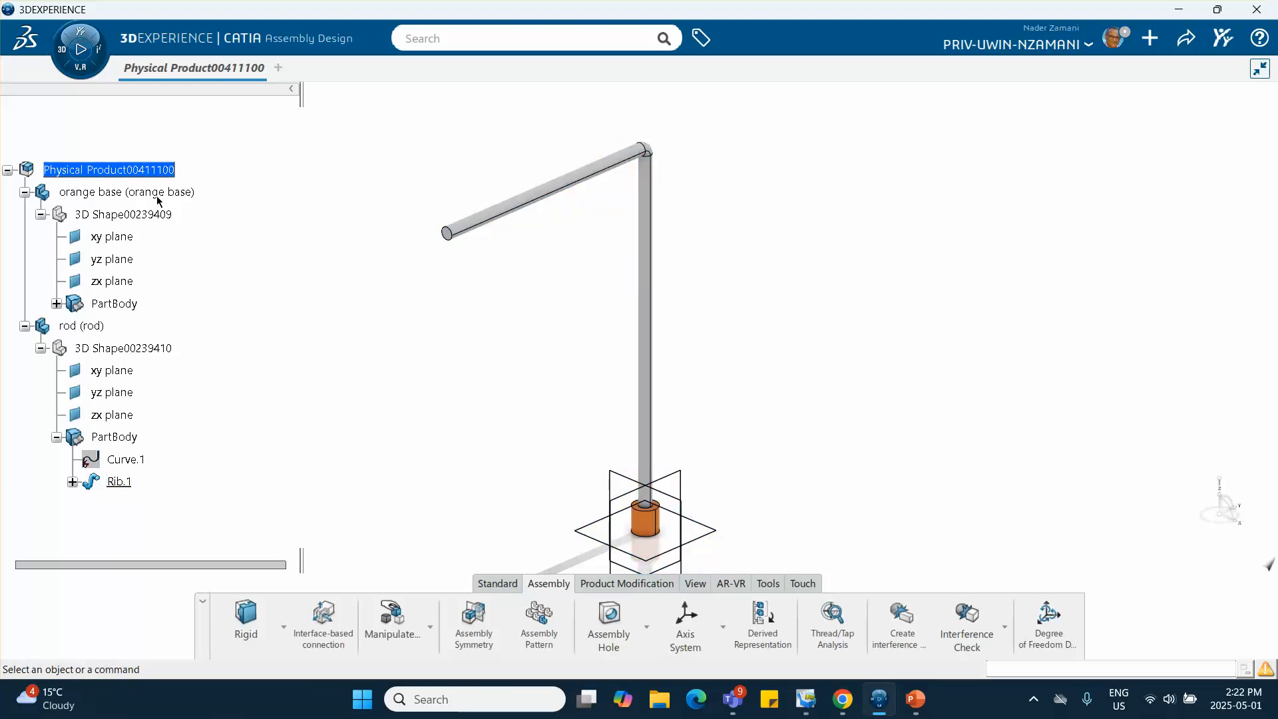
pyautogui.rightClick(153, 175)
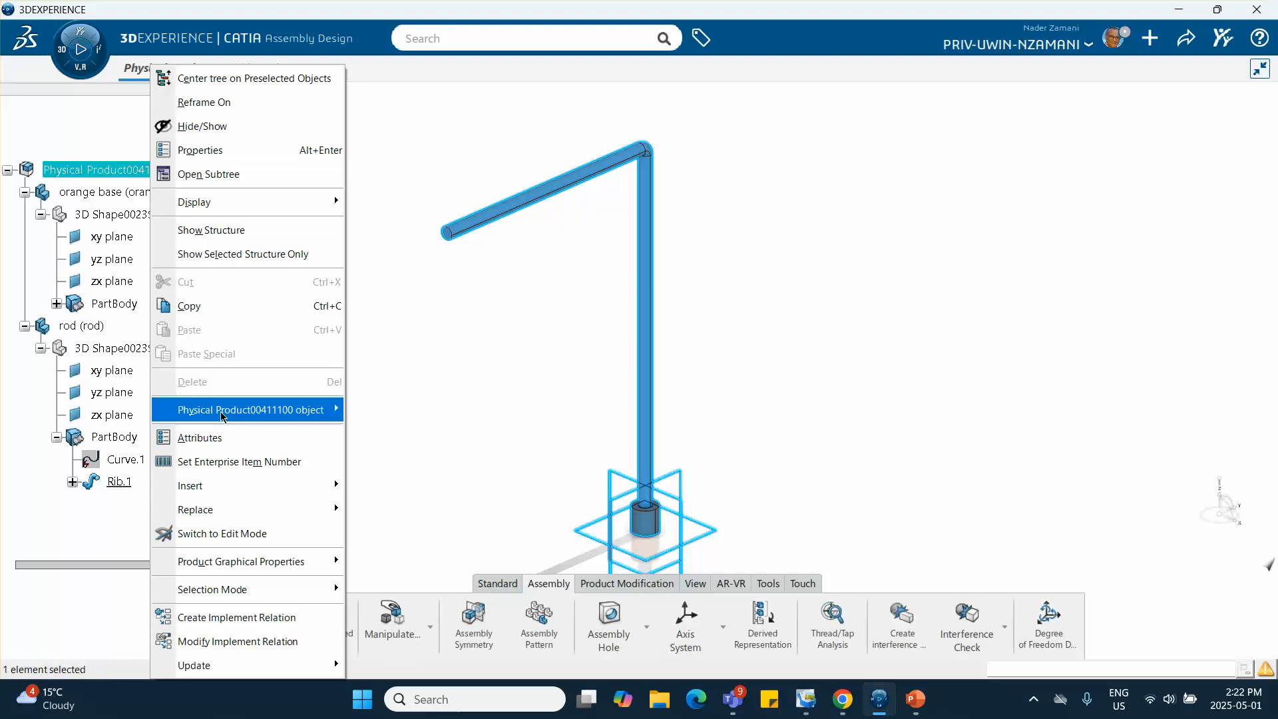
pyautogui.moveTo(225, 490)
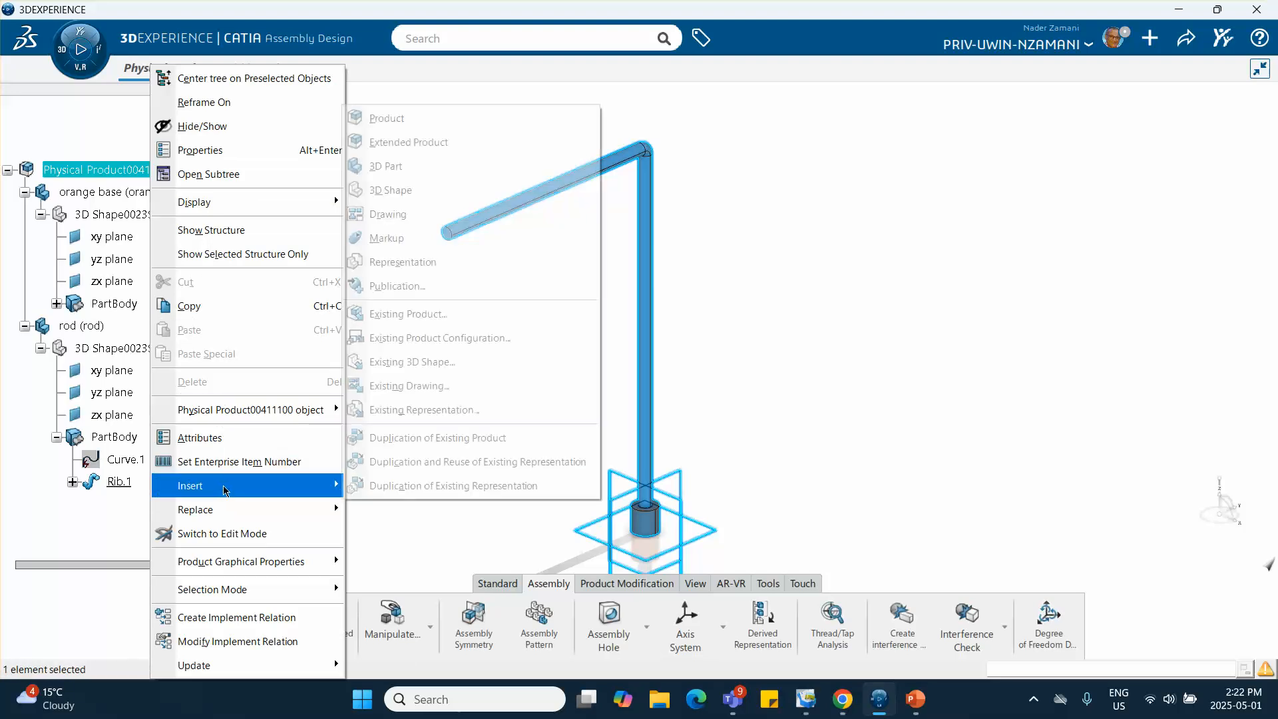
pyautogui.click(393, 166)
# Step: Set the new part's instance title to "green mass" in its properties and copy that text
pyautogui.scroll(-5, 226, 433)
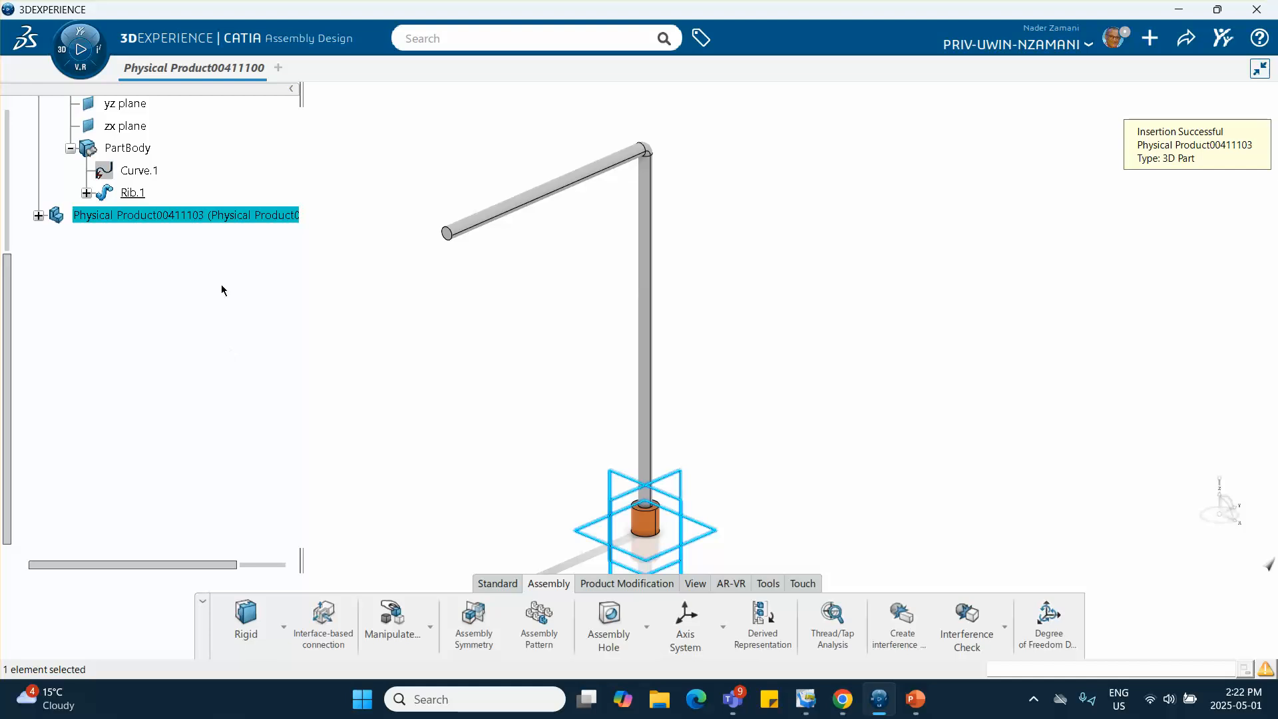
pyautogui.rightClick(228, 217)
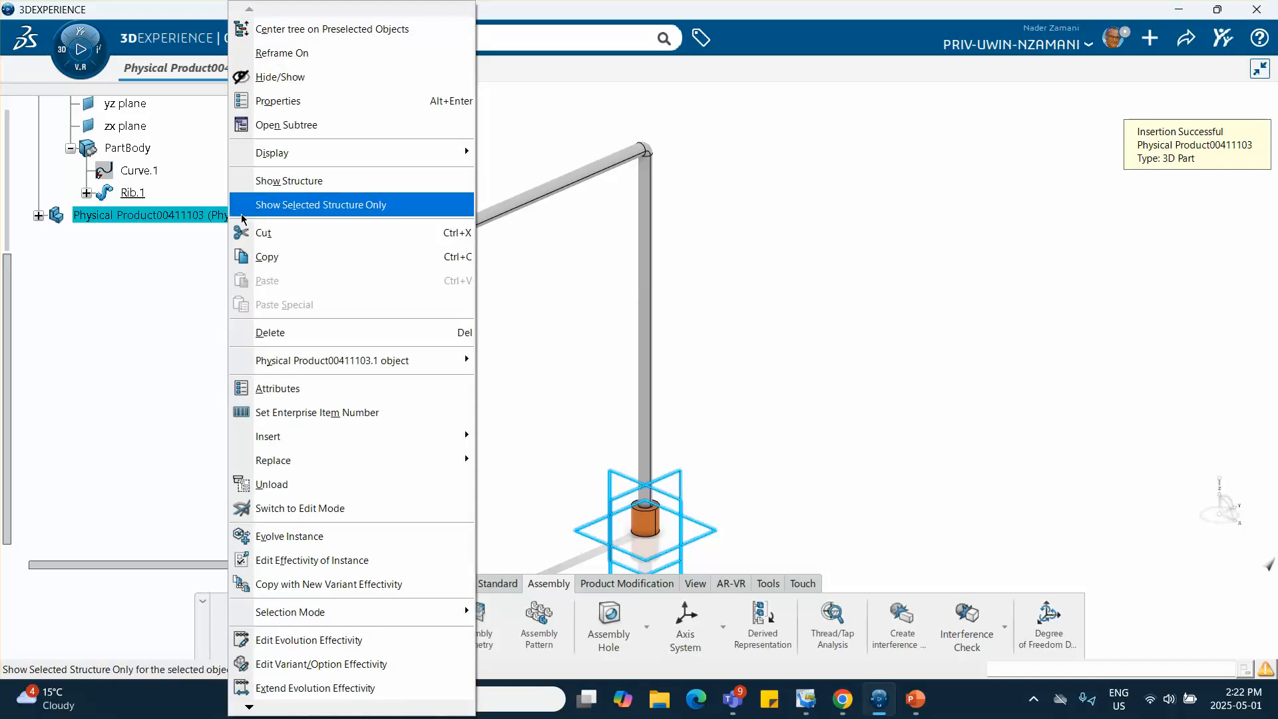
pyautogui.click(278, 100)
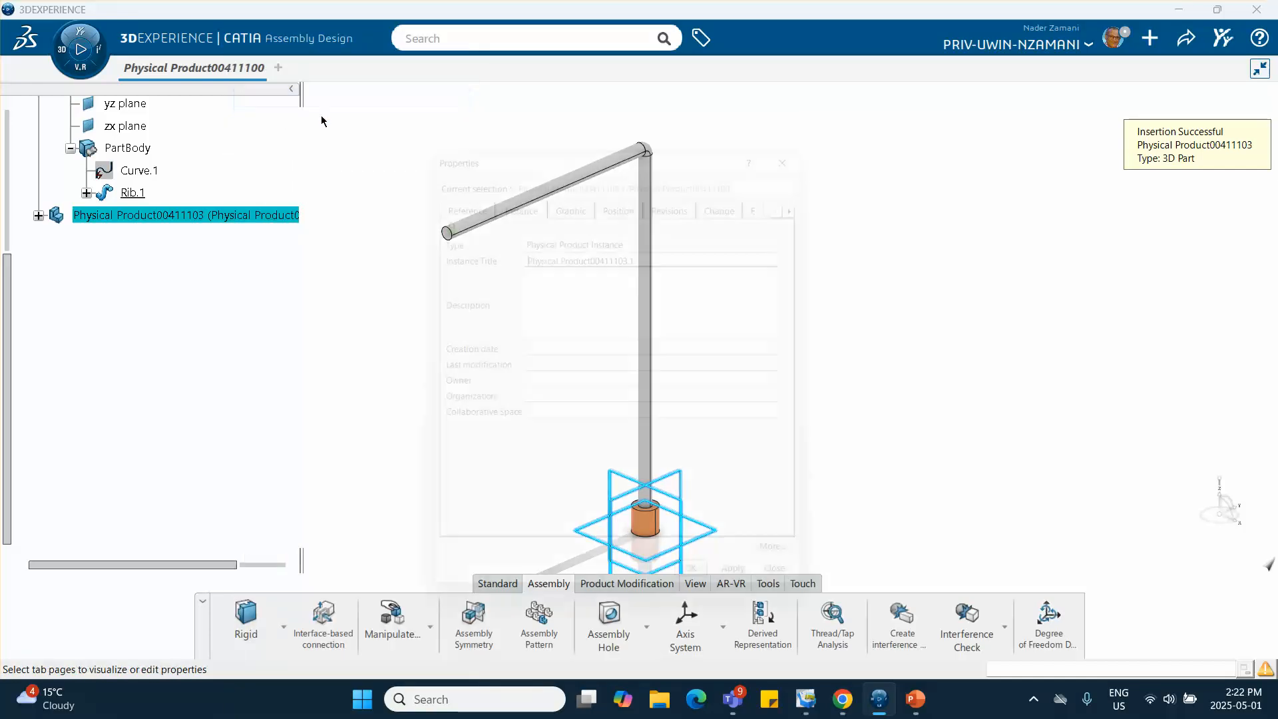
pyautogui.moveTo(649, 248); pyautogui.dragTo(433, 250)
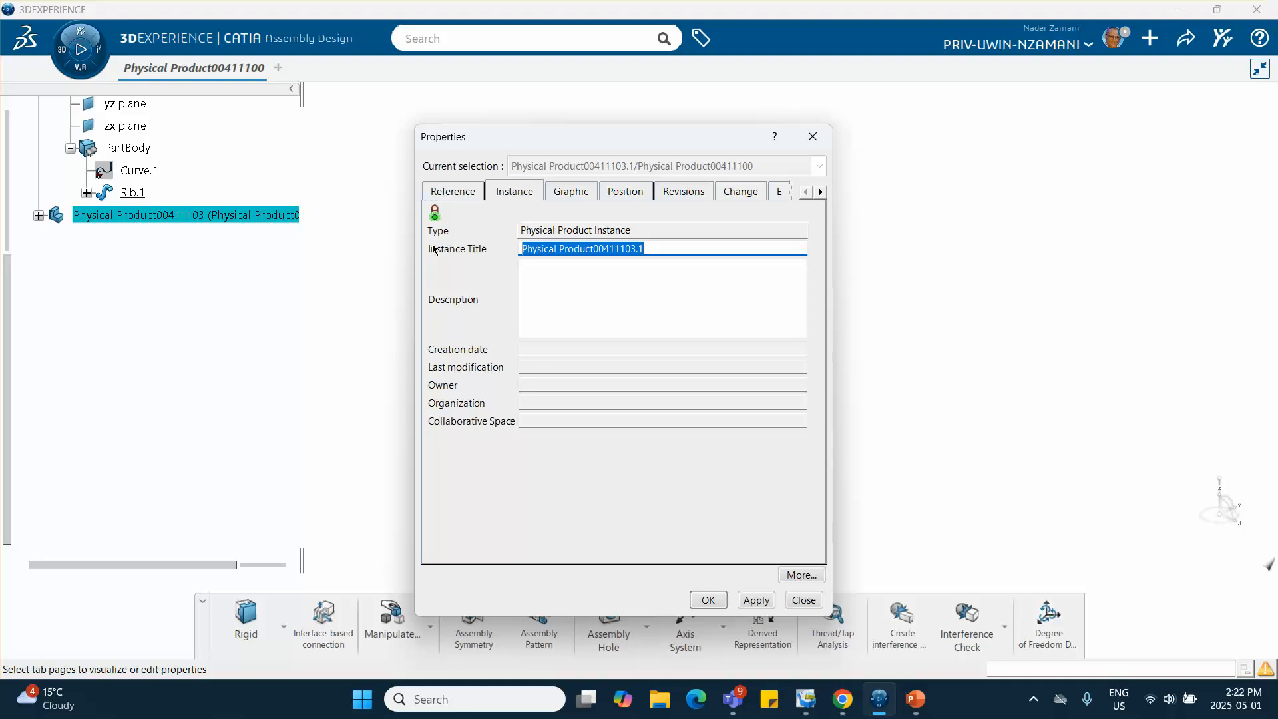
pyautogui.write('green mass')
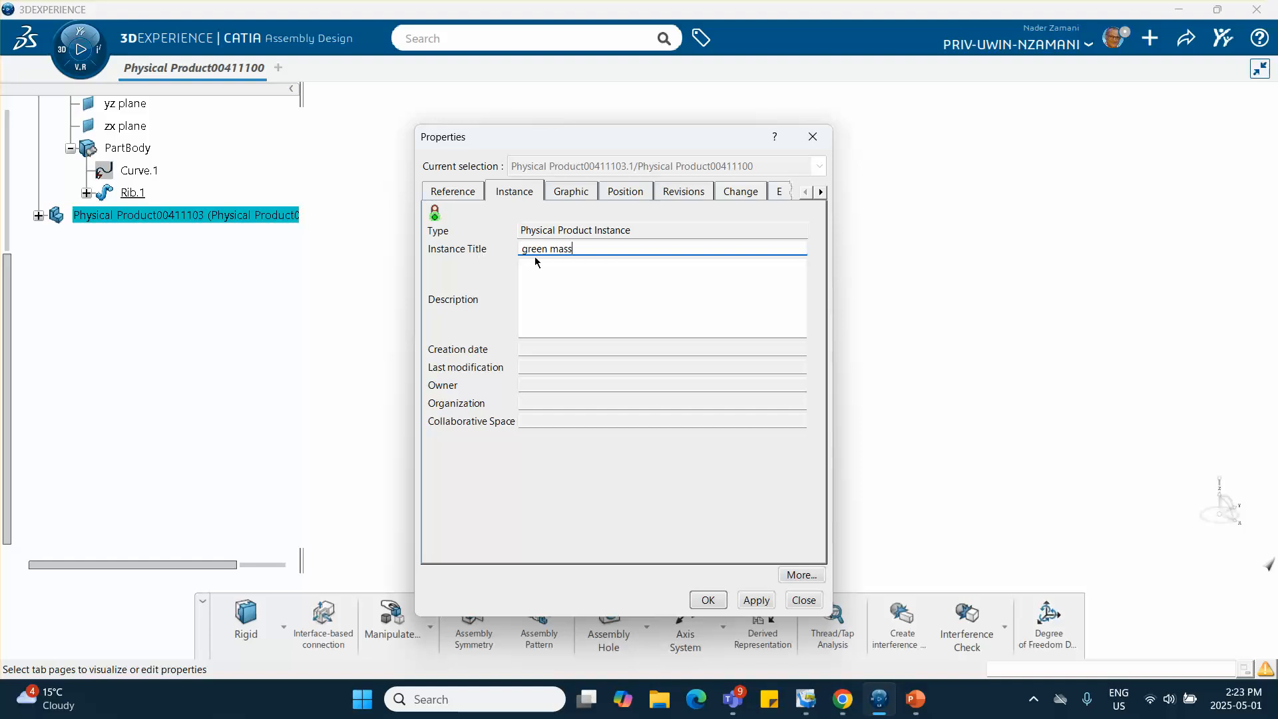
pyautogui.moveTo(536, 249); pyautogui.dragTo(496, 253)
pyautogui.rightClick(558, 249)
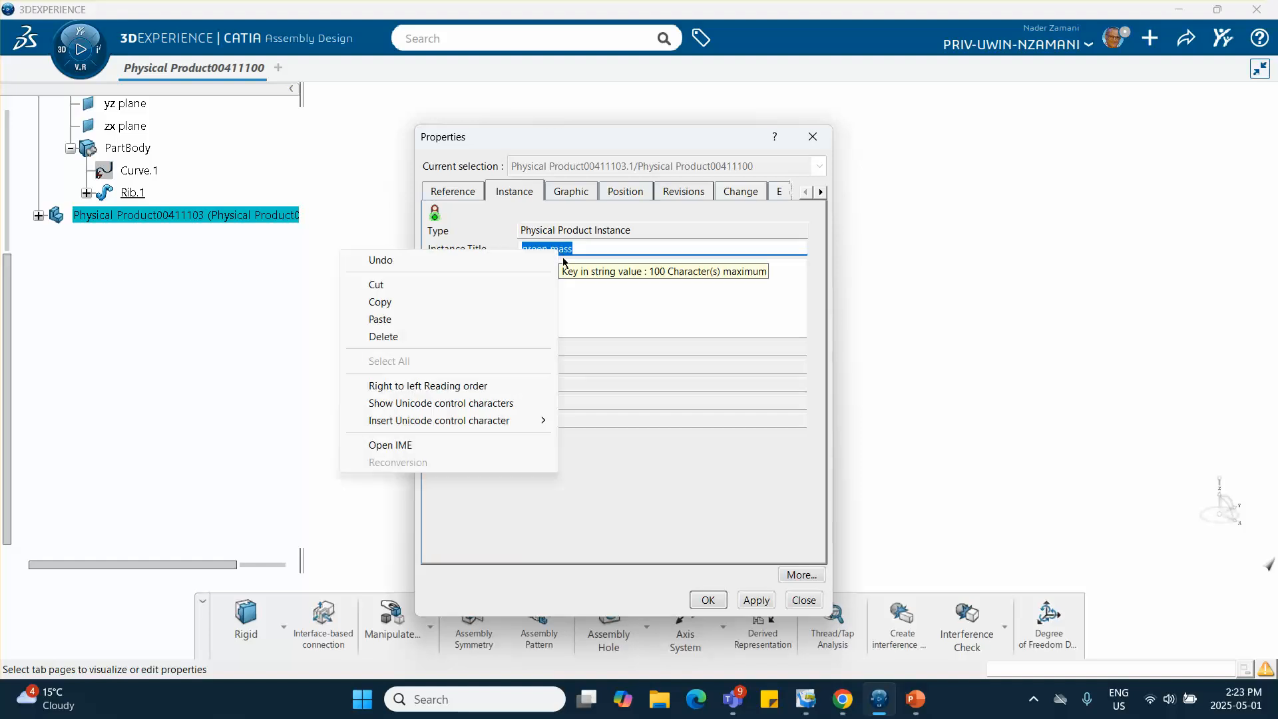
pyautogui.click(420, 305)
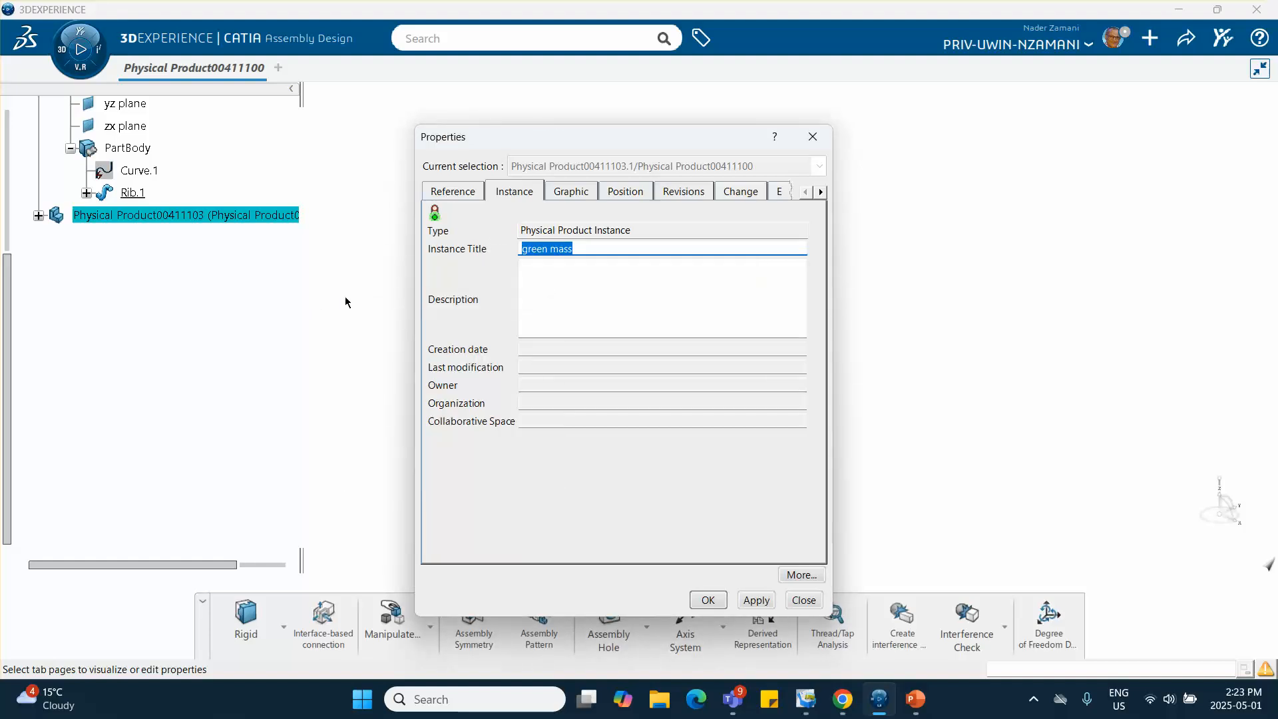
pyautogui.rightClick(551, 250)
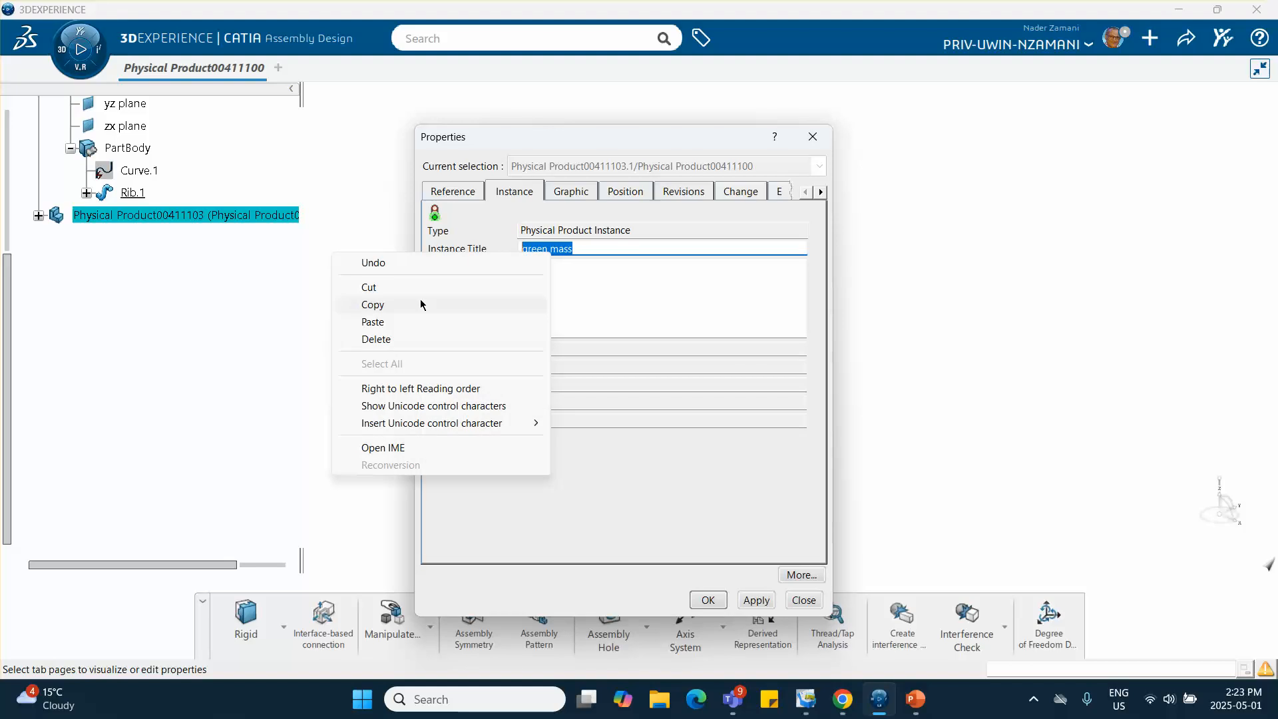
pyautogui.click(422, 304)
pyautogui.click(553, 302)
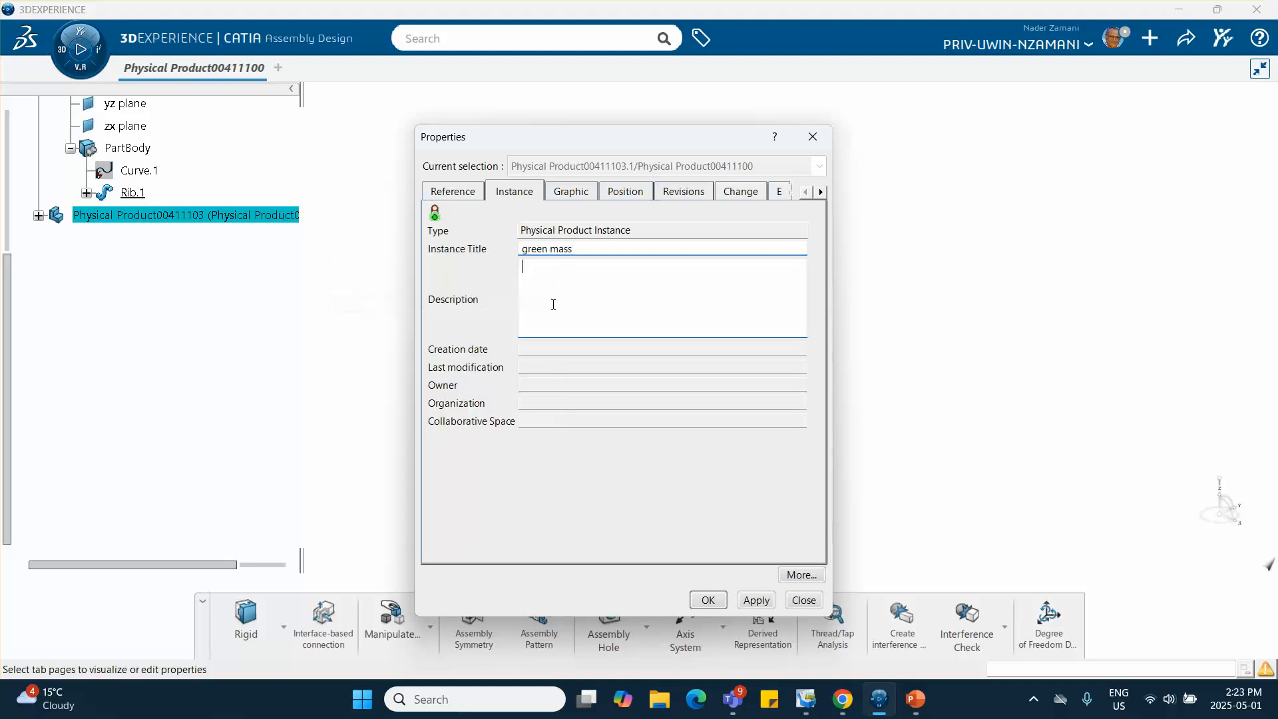
# Step: Set the part's reference title to the copied "green mass" and apply the properties
pyautogui.click(464, 193)
pyautogui.tripleClick(640, 247)
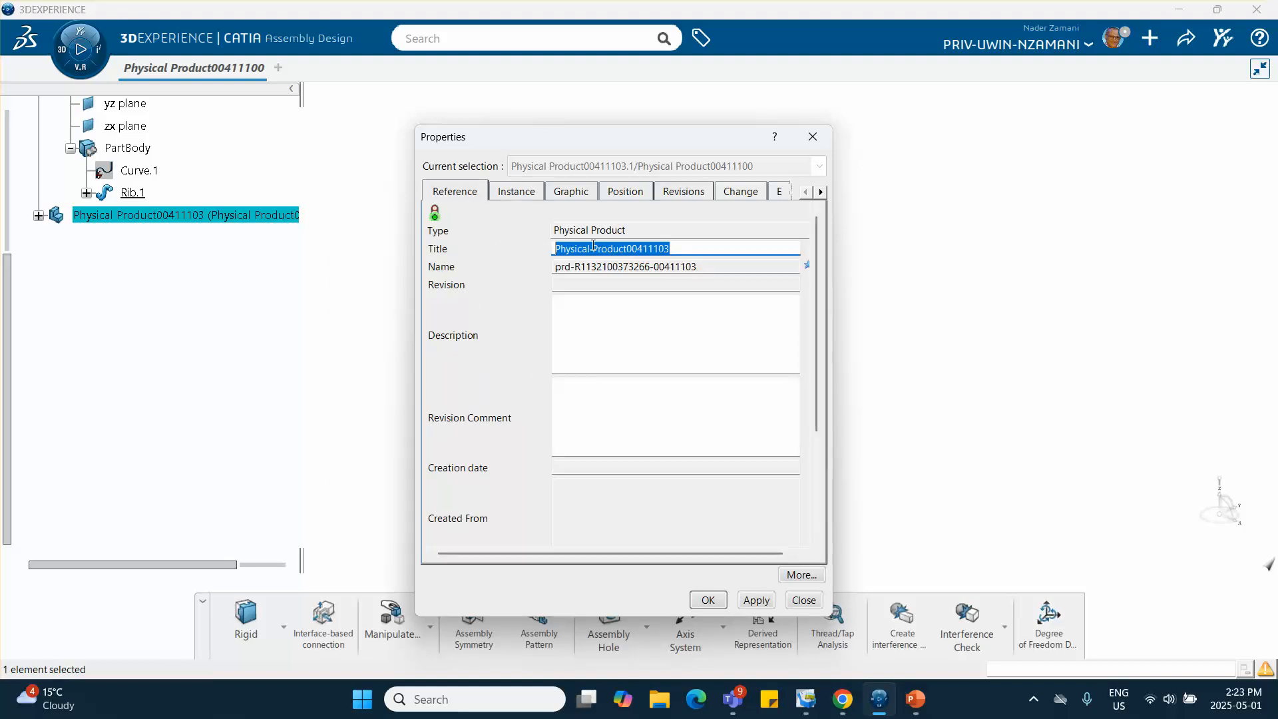
pyautogui.rightClick(592, 247)
pyautogui.click(445, 317)
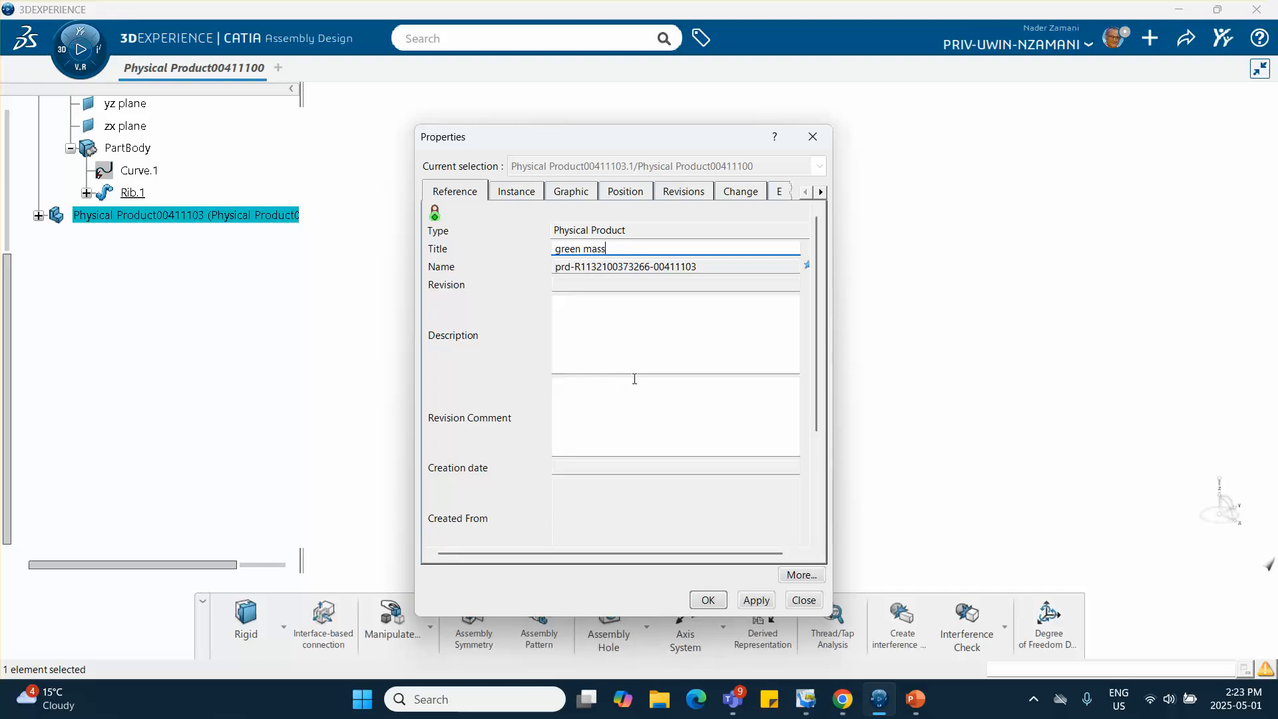
pyautogui.click(707, 599)
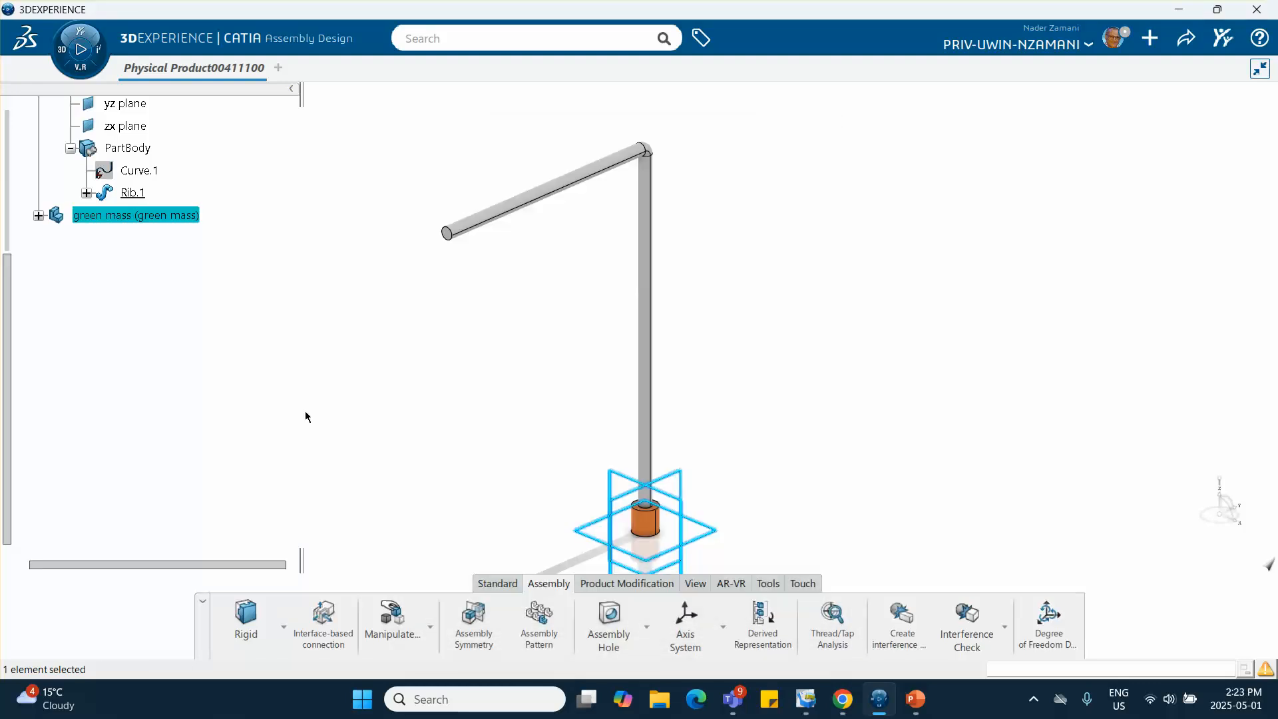
# Step: Expand the green mass part and open its 3D shape for editing
pyautogui.moveTo(371, 368); pyautogui.dragTo(431, 326, button='middle')
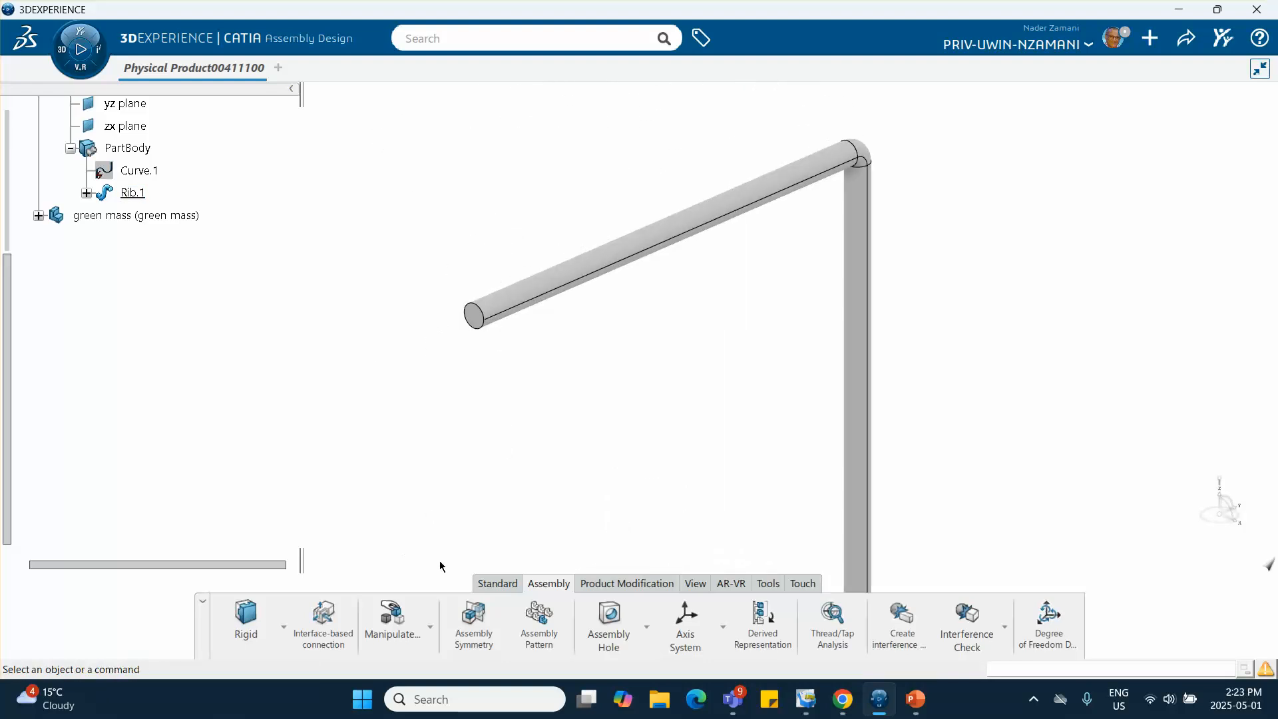
pyautogui.click(38, 216)
pyautogui.click(157, 240)
pyautogui.doubleClick(157, 240)
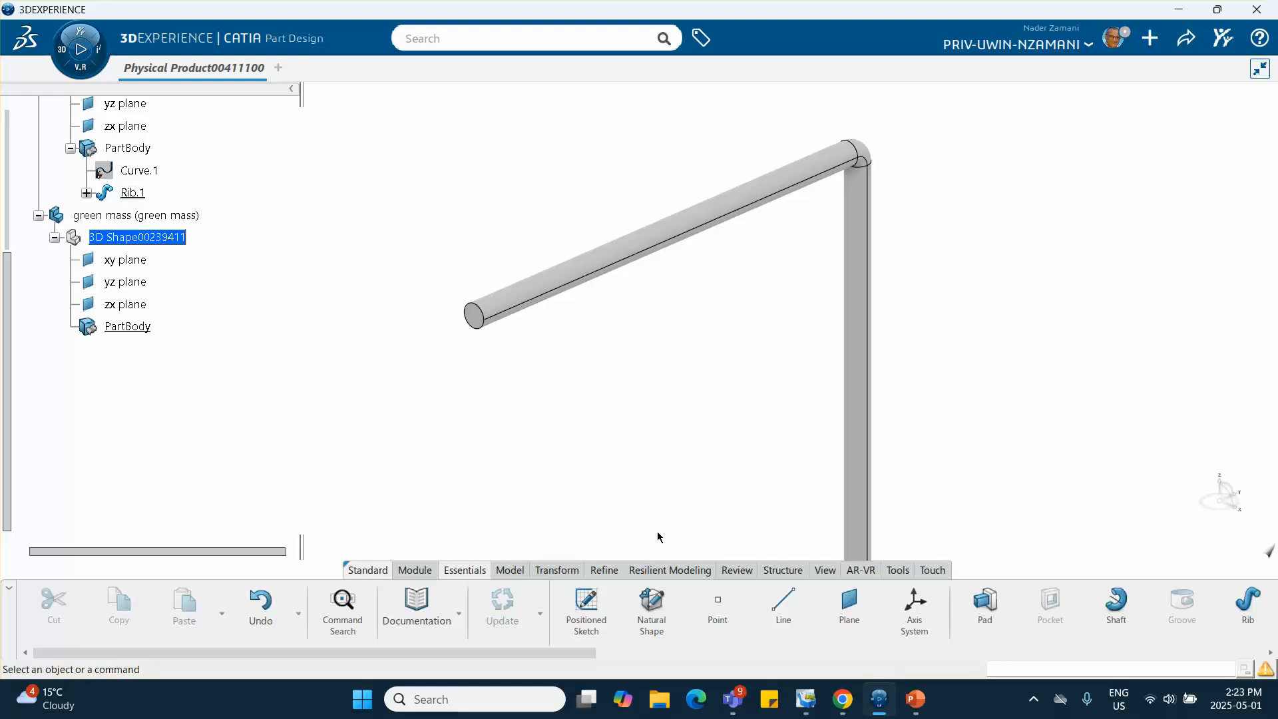
# Step: Create a point at the circle centre of the rod's free end face, using the face's edge as the element
pyautogui.click(717, 599)
pyautogui.click(889, 169)
pyautogui.click(872, 273)
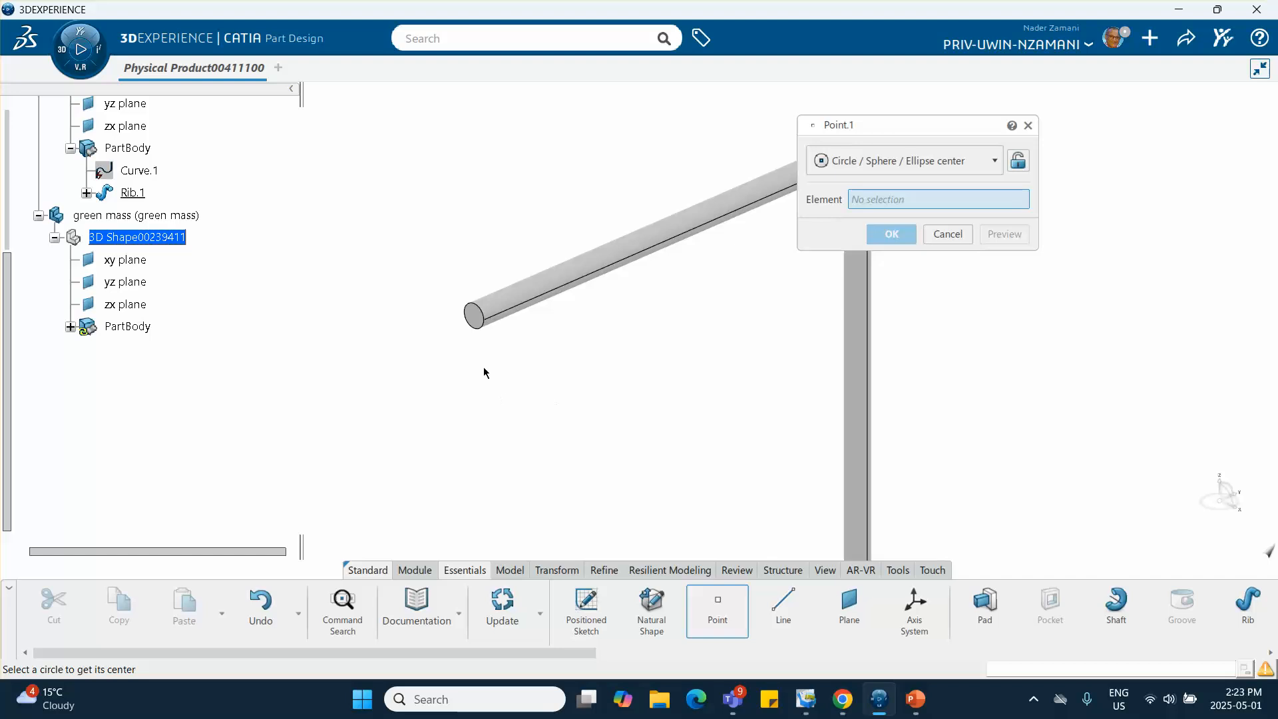
pyautogui.click(478, 326)
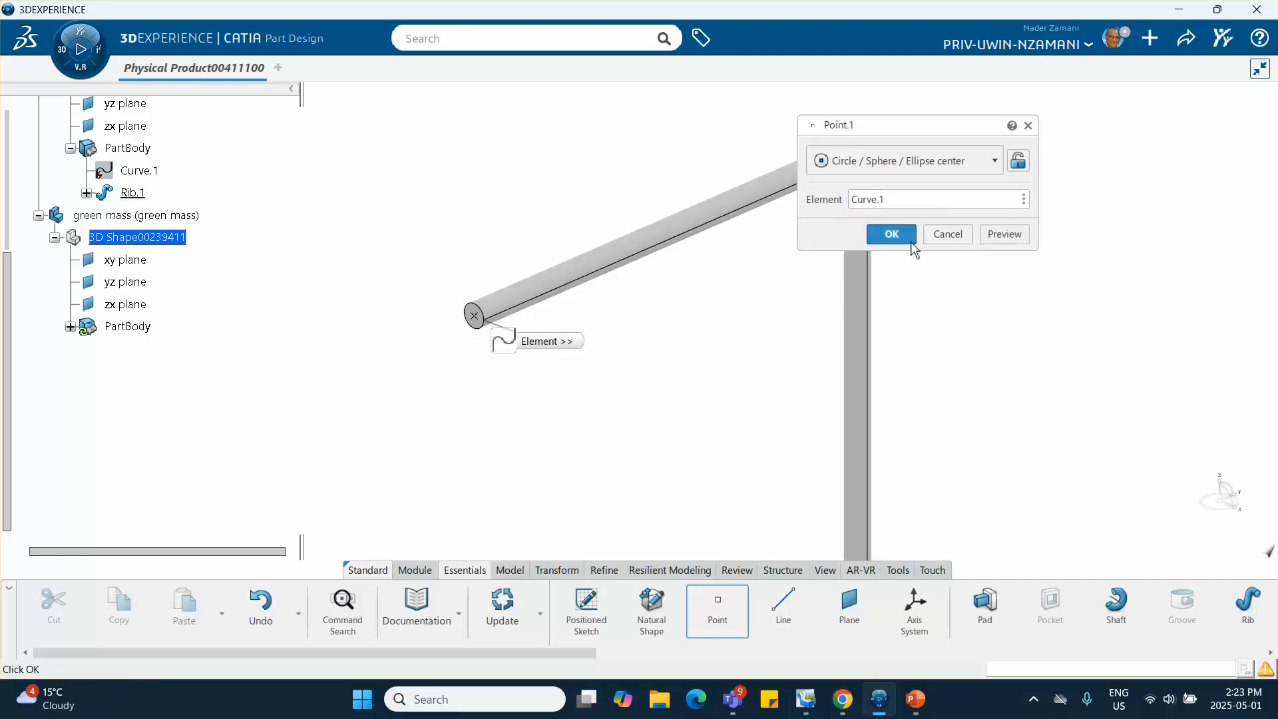
pyautogui.click(891, 235)
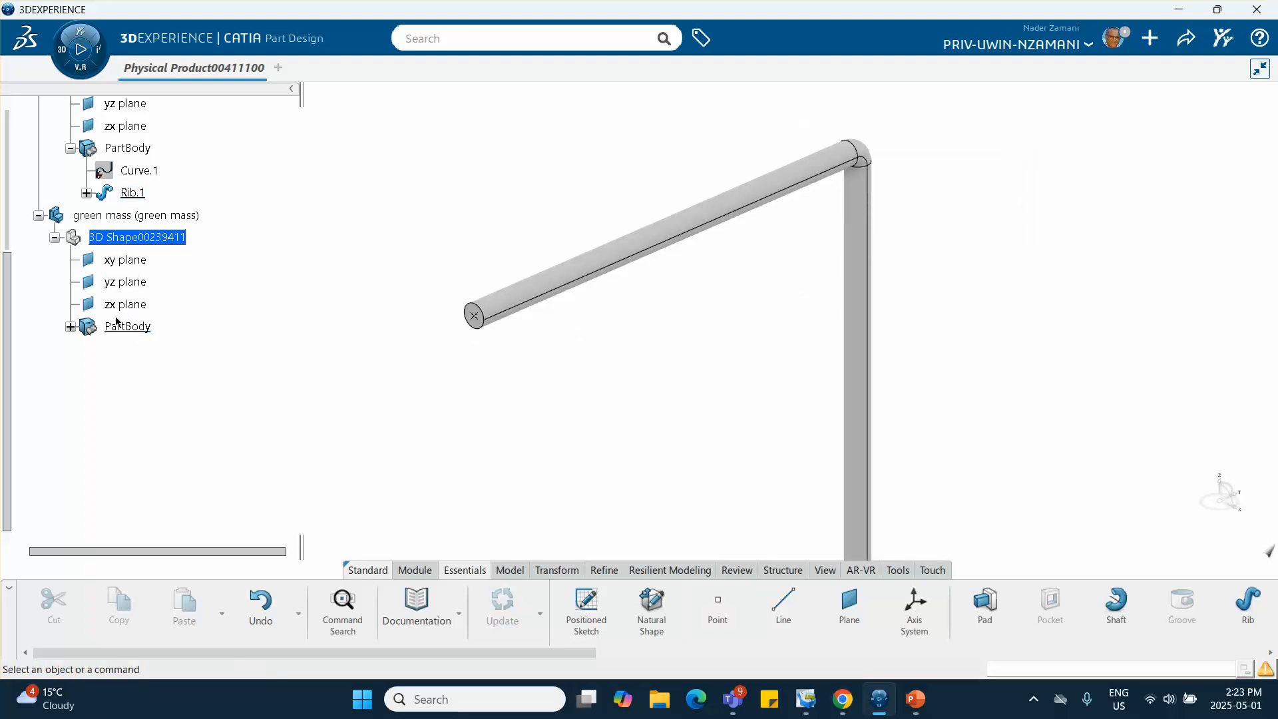
# Step: Start a sketch on the circular end face at the rod's free end
pyautogui.moveTo(424, 510); pyautogui.dragTo(633, 456, button='middle')
pyautogui.click(470, 341)
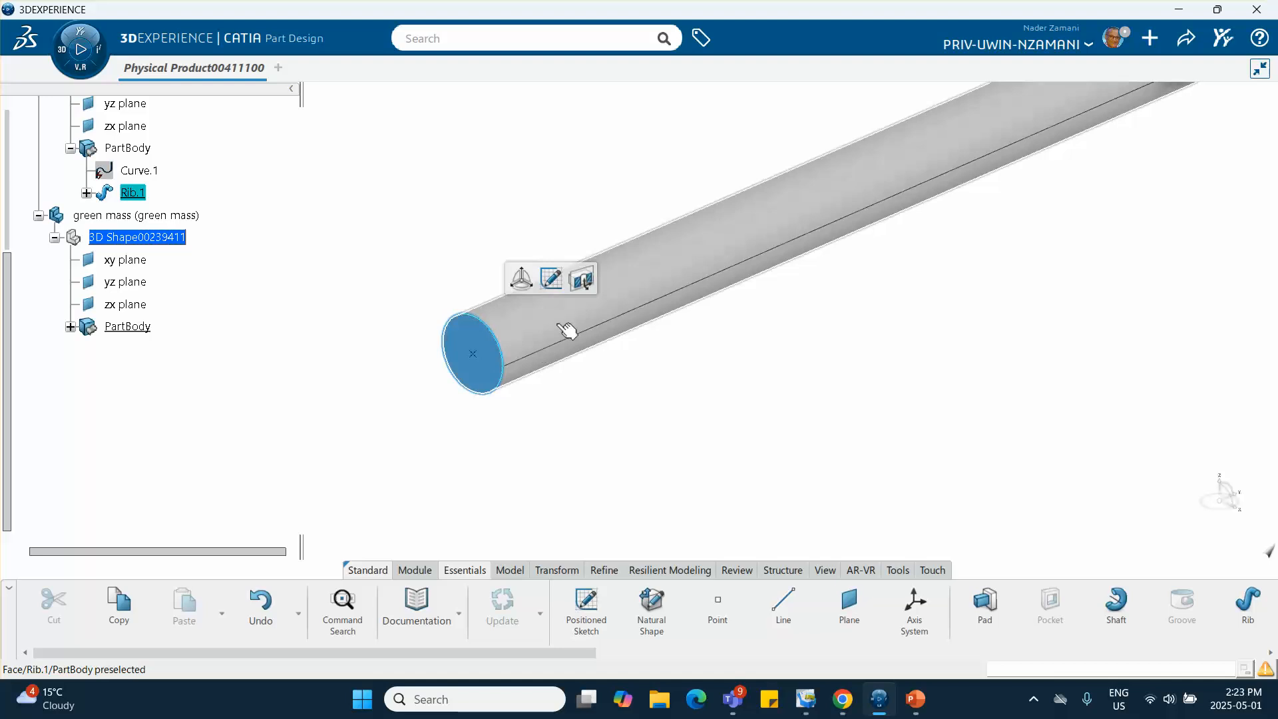
pyautogui.click(551, 278)
pyautogui.moveTo(648, 326)
pyautogui.mouseDown(button='middle')
pyautogui.moveTo(670, 385)
pyautogui.moveTo(668, 446)
pyautogui.mouseUp(button='middle')
pyautogui.moveTo(597, 375)
pyautogui.mouseDown(button='middle')
pyautogui.moveTo(517, 484)
pyautogui.moveTo(448, 540)
pyautogui.moveTo(467, 330)
pyautogui.moveTo(371, 374)
pyautogui.moveTo(371, 331)
pyautogui.mouseUp(button='middle')
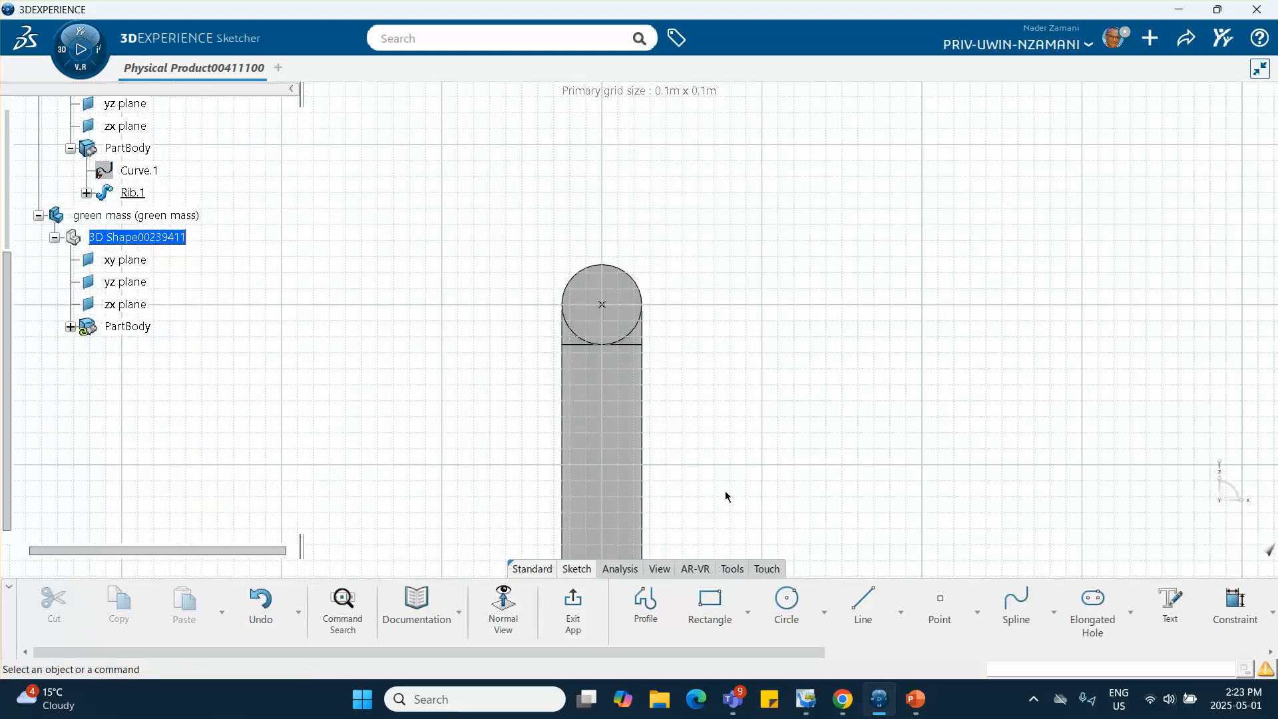
# Step: Sketch a semicircular arc of about 0.045 m radius centred on the new point, with both ends on the vertical axis
pyautogui.click(825, 612)
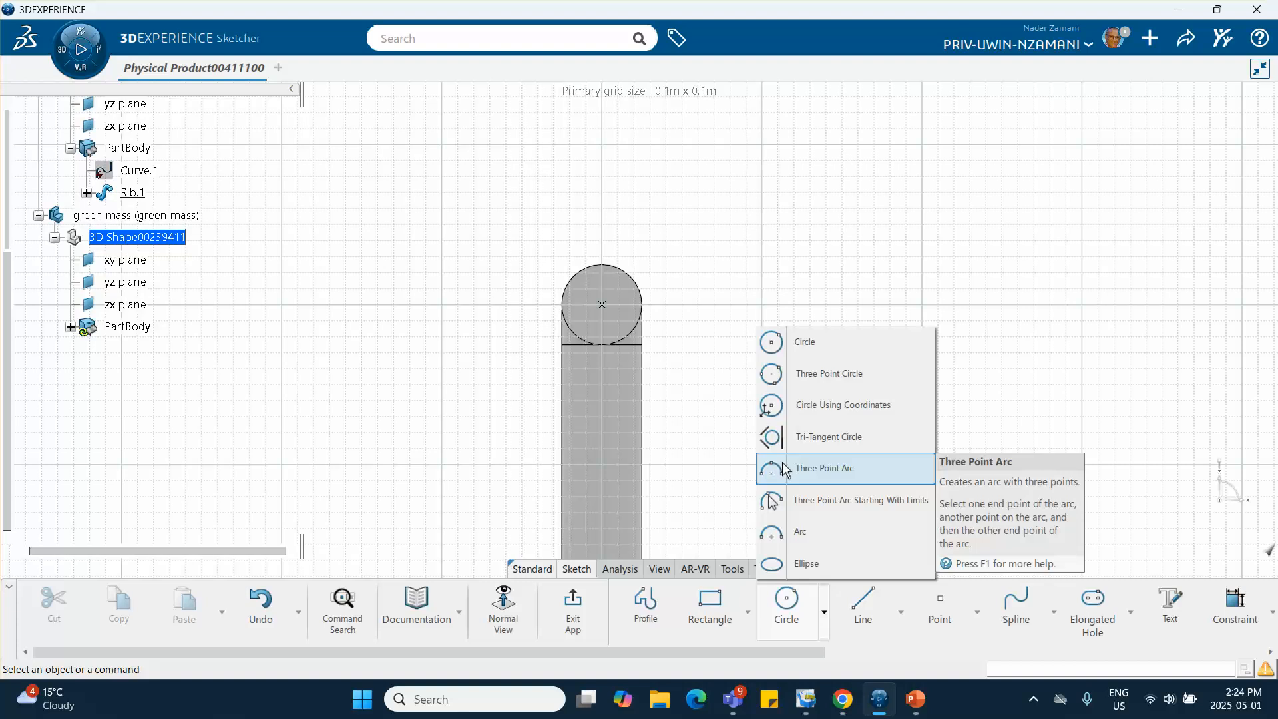
pyautogui.click(783, 541)
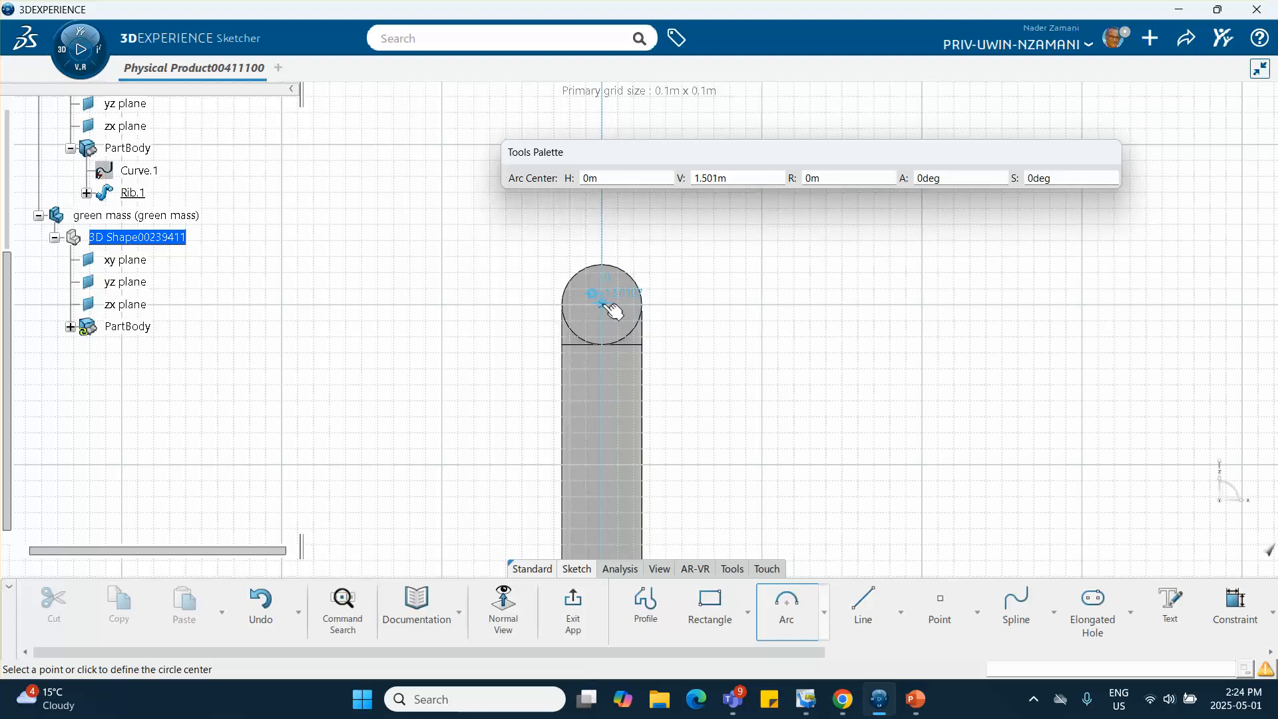
pyautogui.moveTo(603, 305); pyautogui.dragTo(586, 239, button='middle')
pyautogui.moveTo(579, 254); pyautogui.dragTo(598, 354, button='middle')
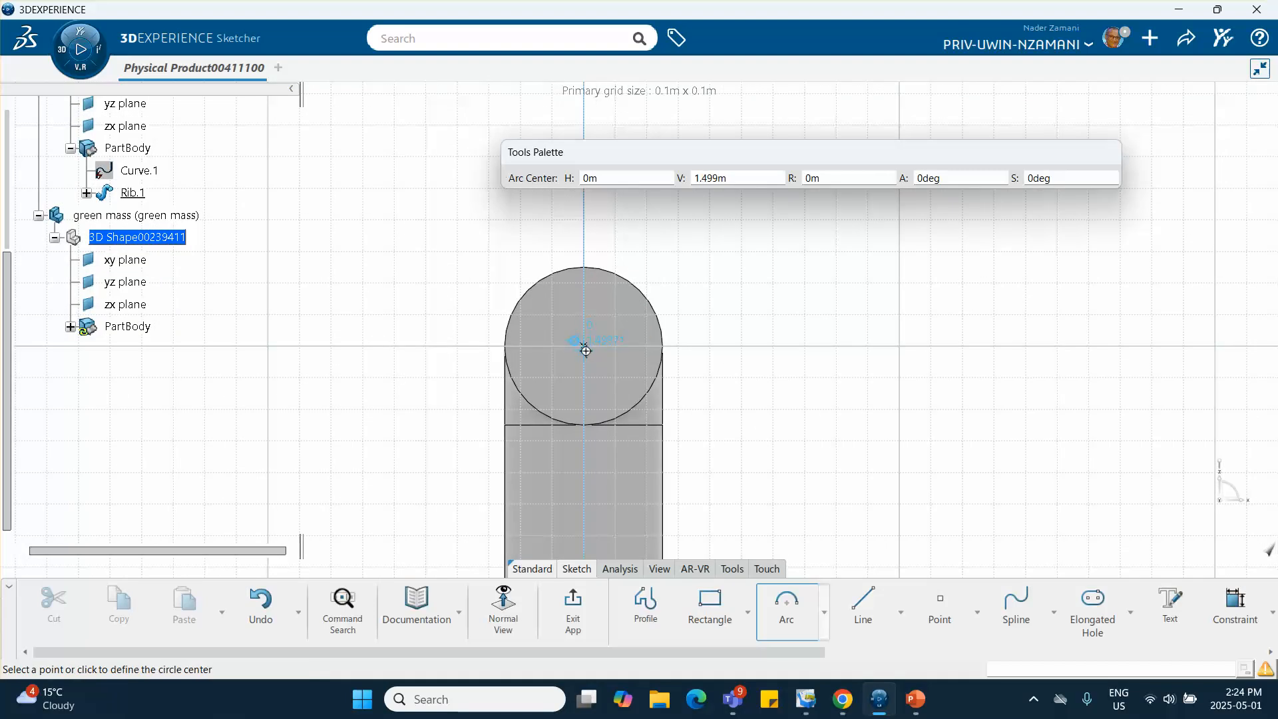
pyautogui.click(584, 346)
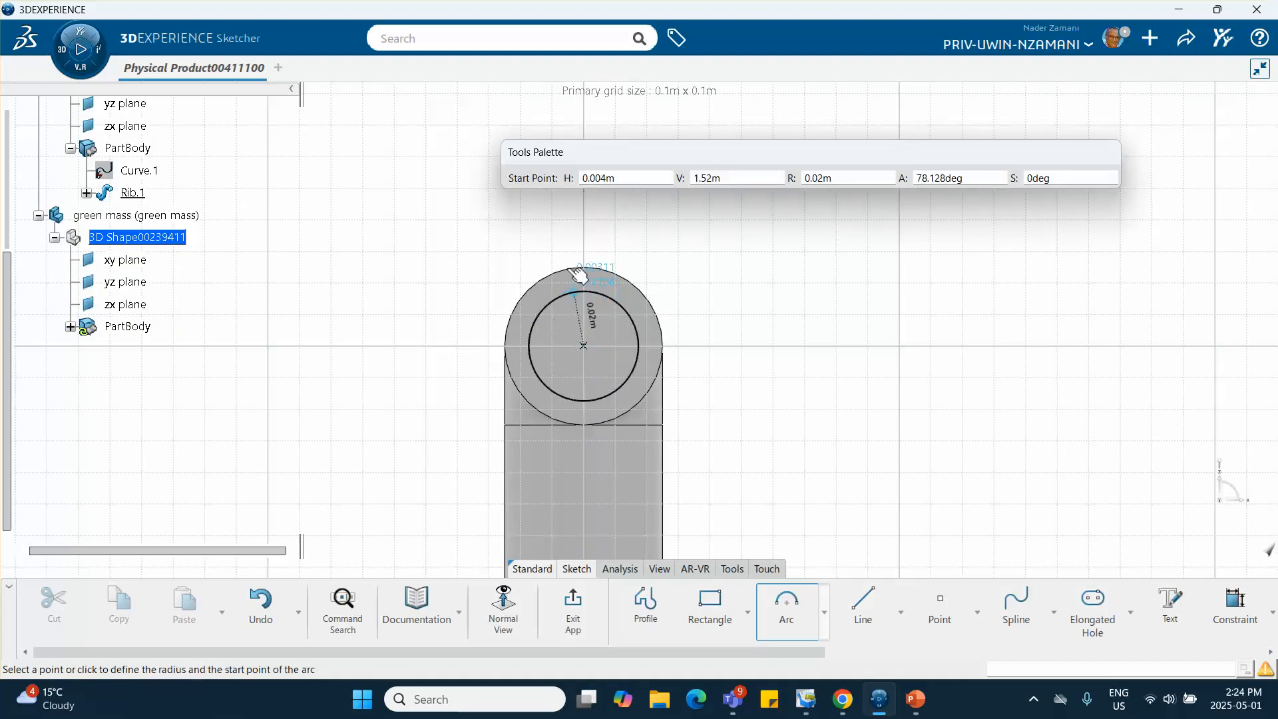
pyautogui.click(584, 205)
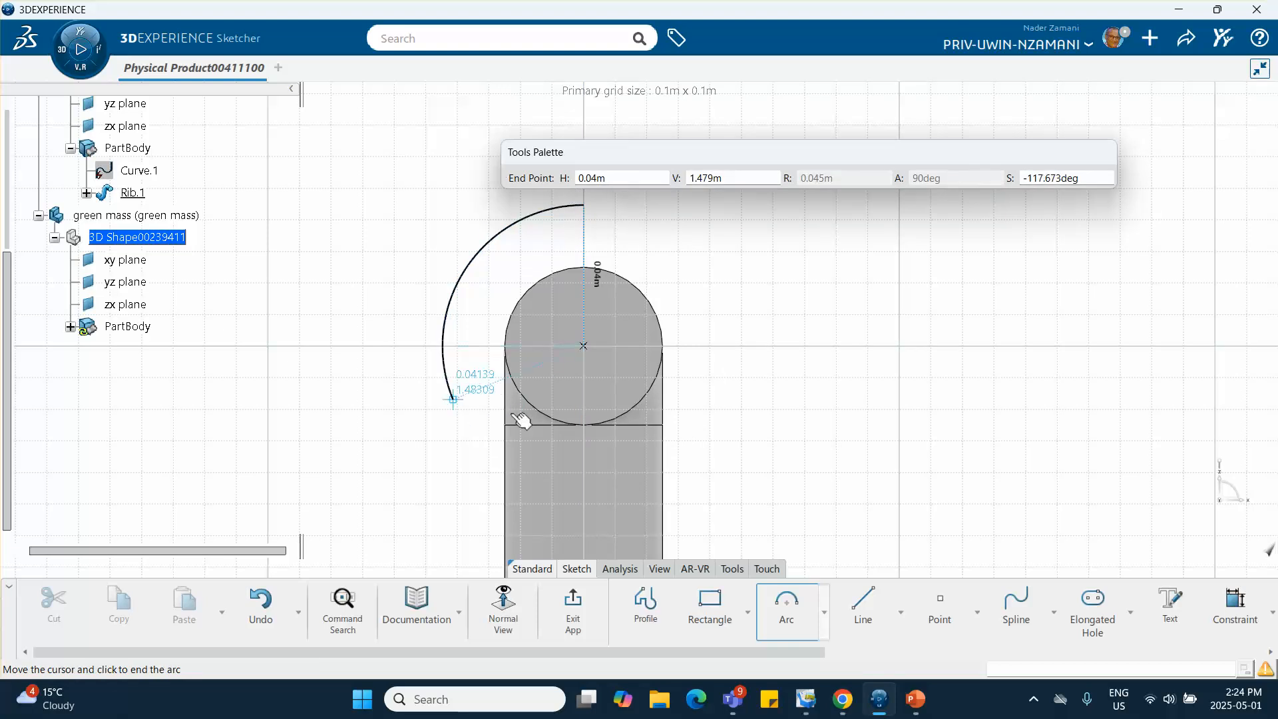
pyautogui.click(595, 483)
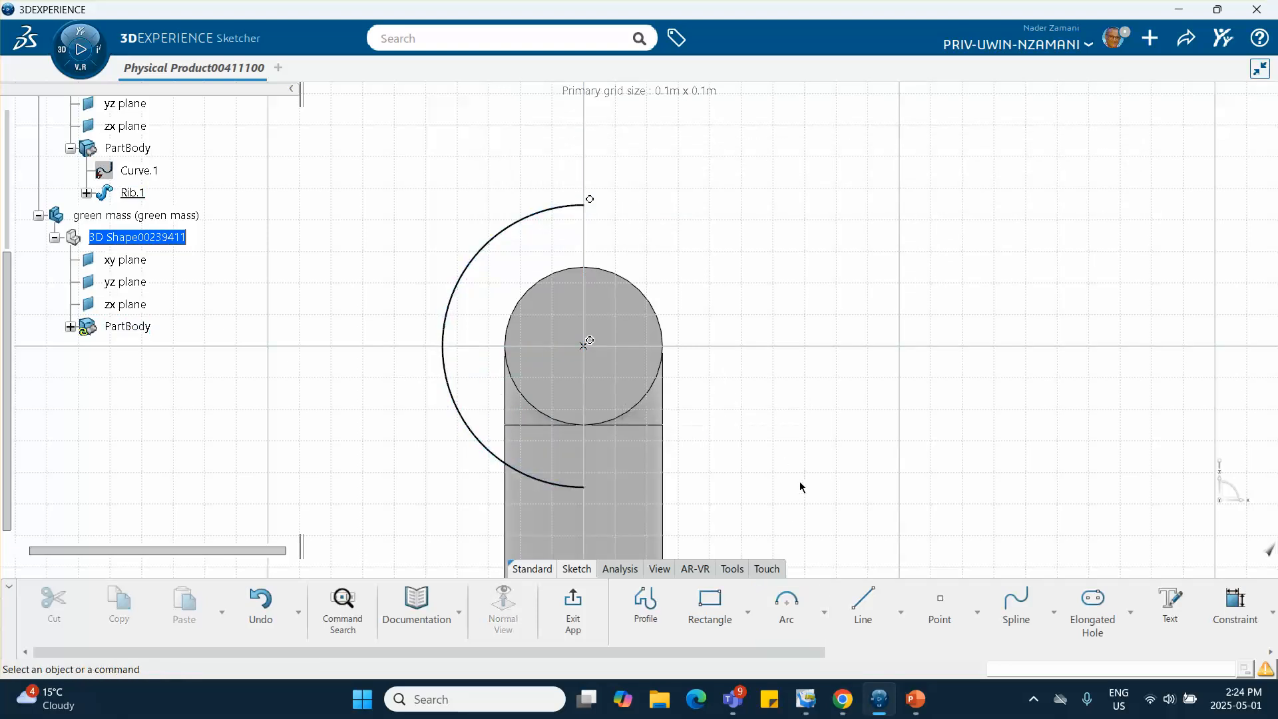
# Step: Close the semicircle with a vertical line between the two ends of the arc
pyautogui.click(863, 604)
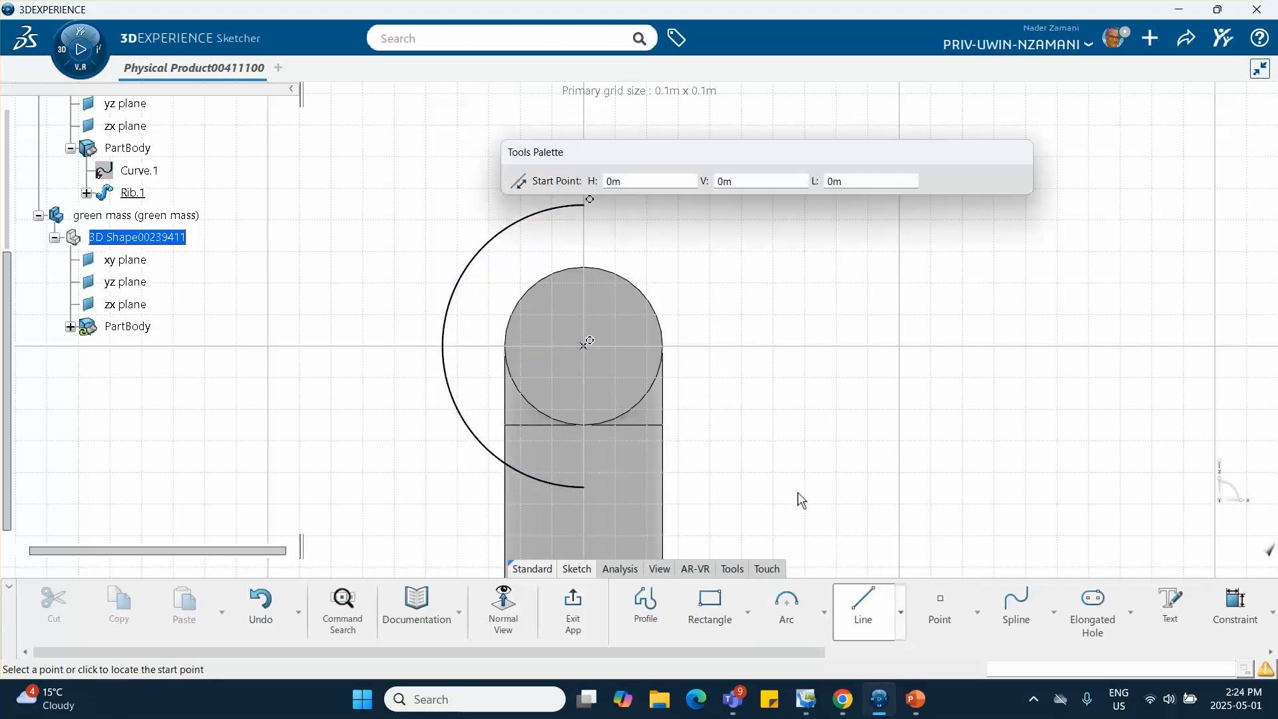
pyautogui.click(585, 205)
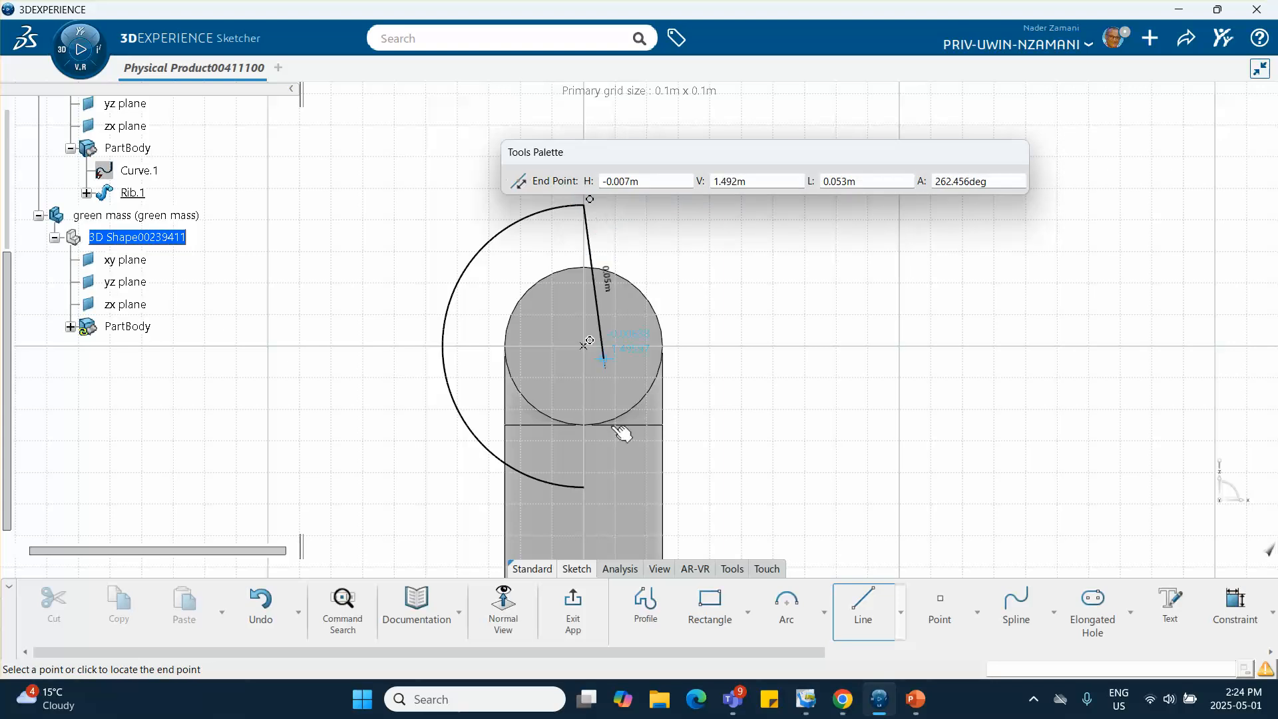
pyautogui.click(585, 487)
pyautogui.click(816, 271)
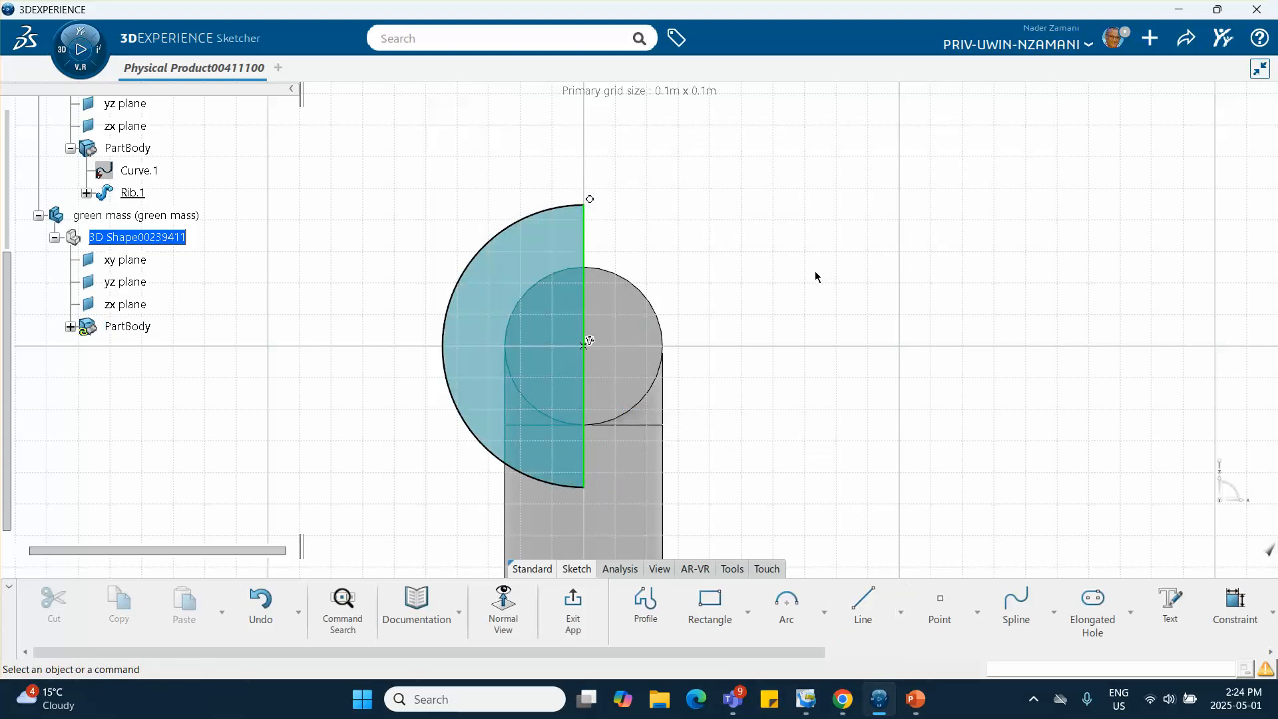
# Step: Constrain the arc's radius to 0.2 m
pyautogui.click(1235, 602)
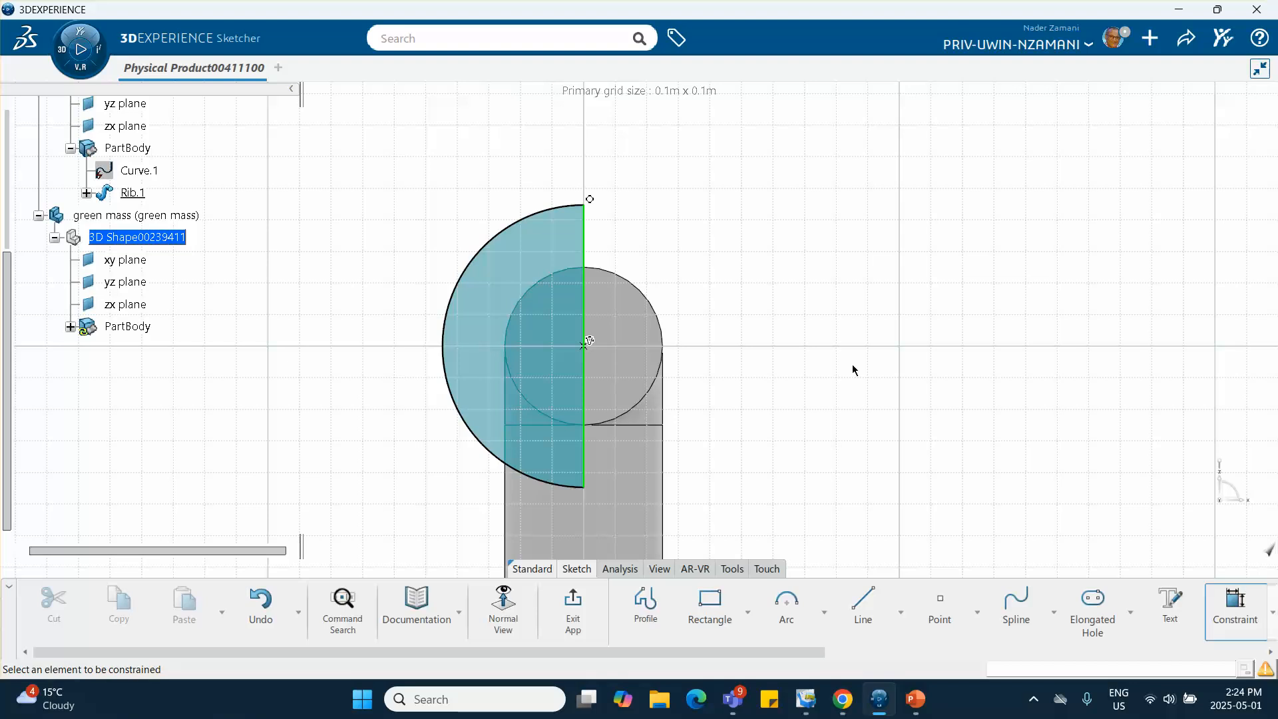
pyautogui.click(491, 252)
pyautogui.click(414, 207)
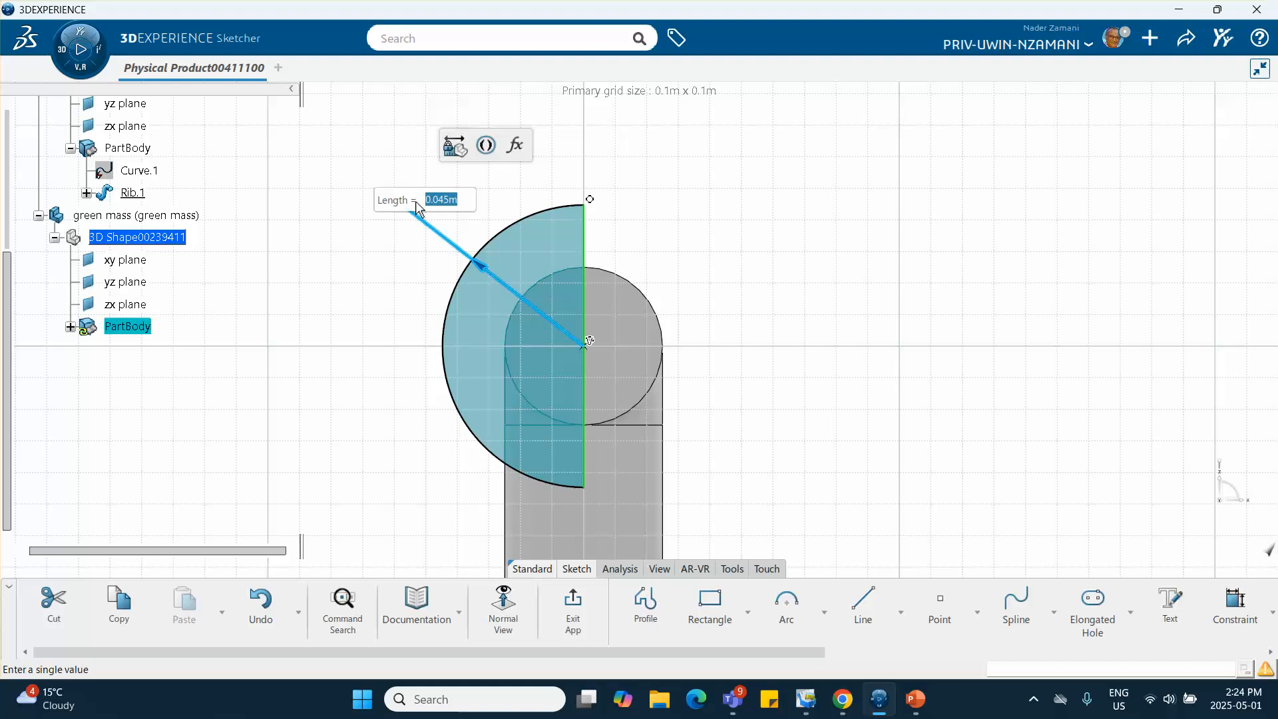
pyautogui.write('.2')
pyautogui.press('Return')
pyautogui.moveTo(703, 205)
pyautogui.mouseDown(button='middle')
pyautogui.moveTo(724, 297)
pyautogui.moveTo(718, 399)
pyautogui.mouseUp(button='middle')
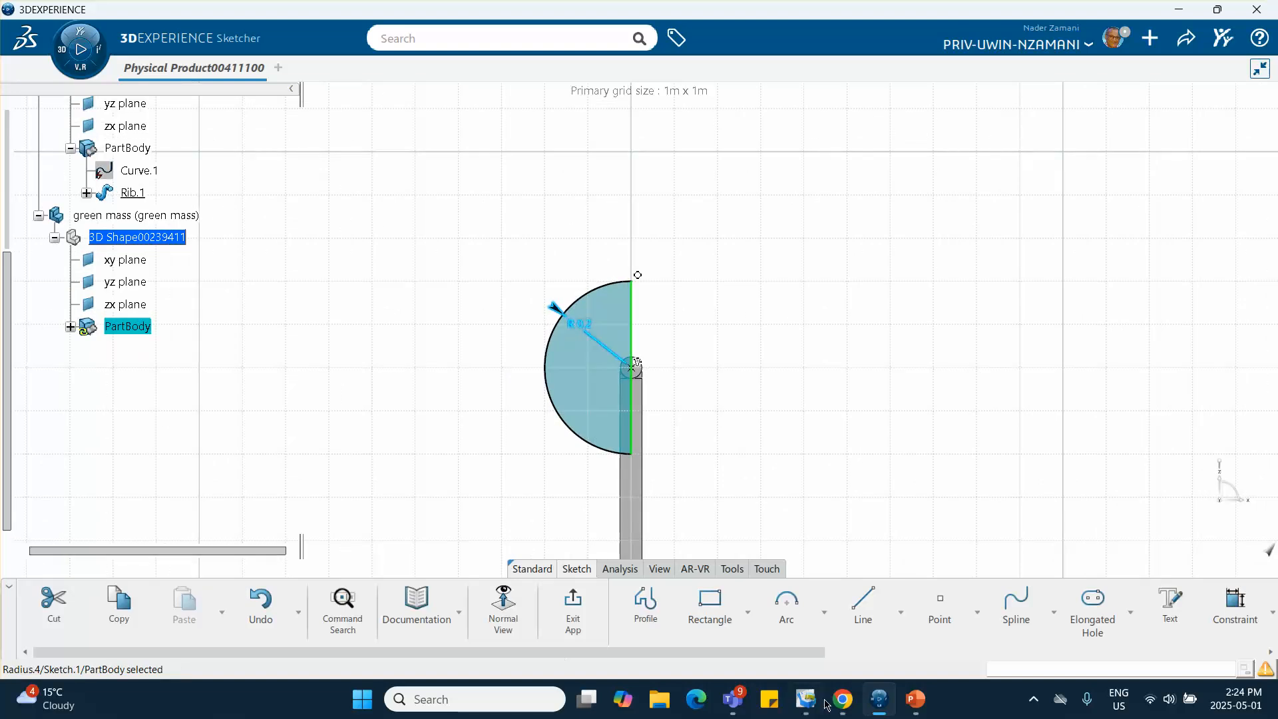
# Step: Switch to PowerPoint and check the green sphere's radius on slide 2, returning to the sketch
pyautogui.click(916, 699)
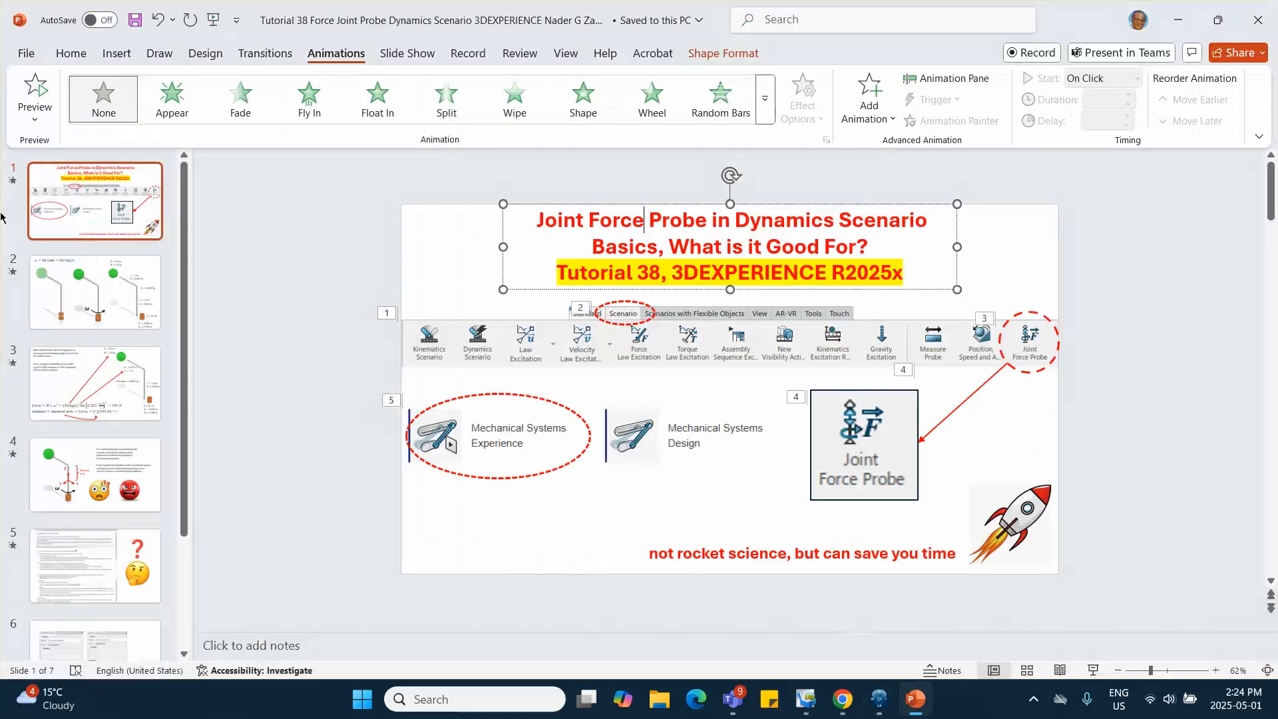
pyautogui.click(93, 293)
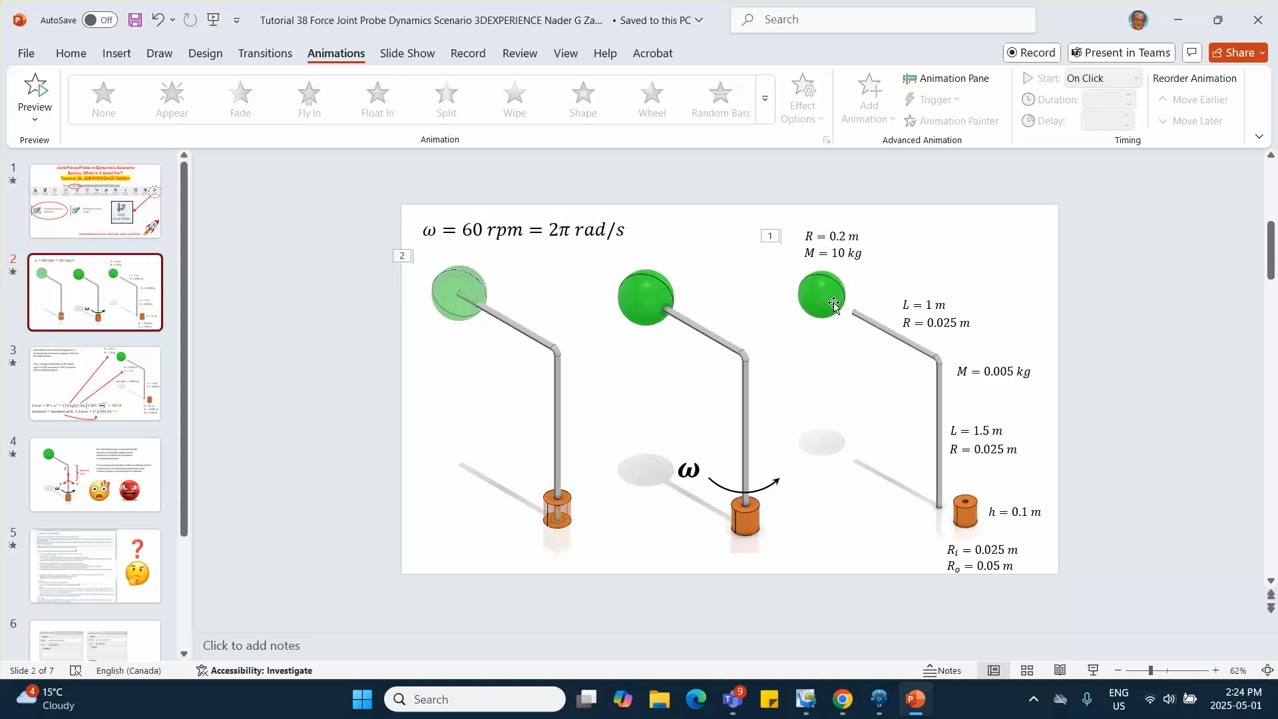
pyautogui.click(1178, 20)
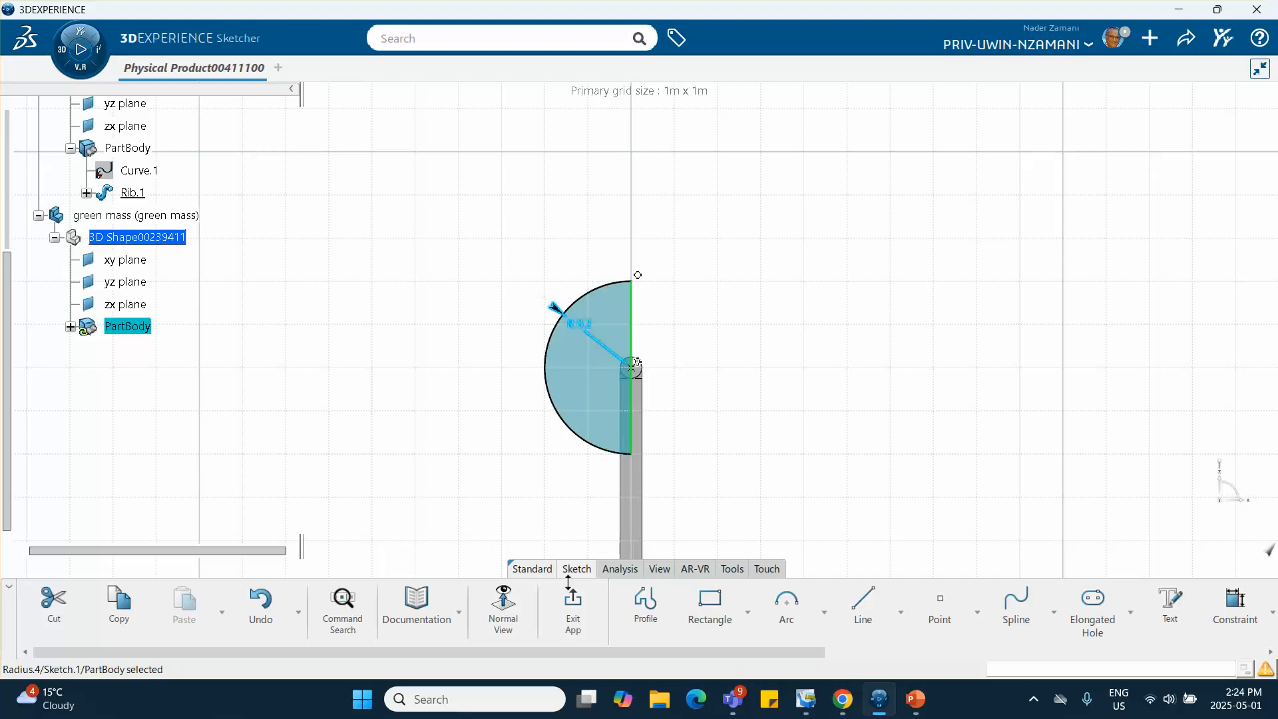
# Step: Exit the sketch and revolve the half-circle profile 360 degrees about its straight edge with Shaft to form a sphere
pyautogui.click(573, 607)
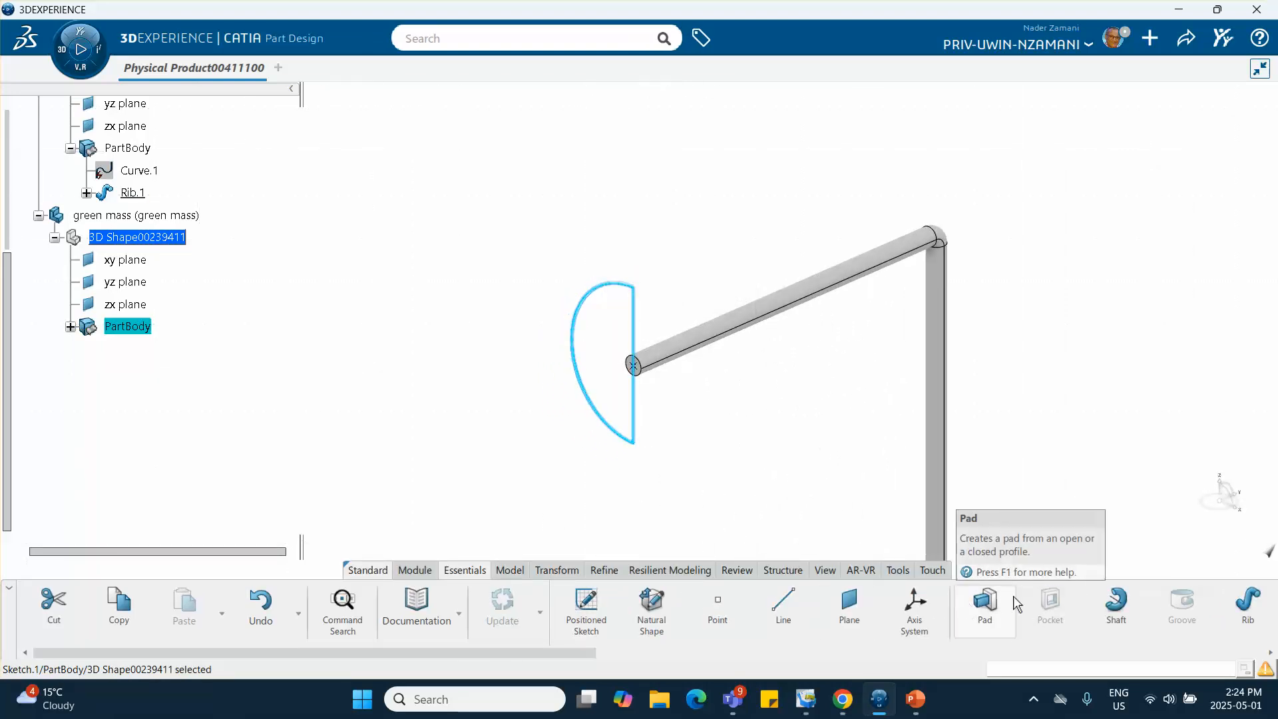
pyautogui.click(1069, 410)
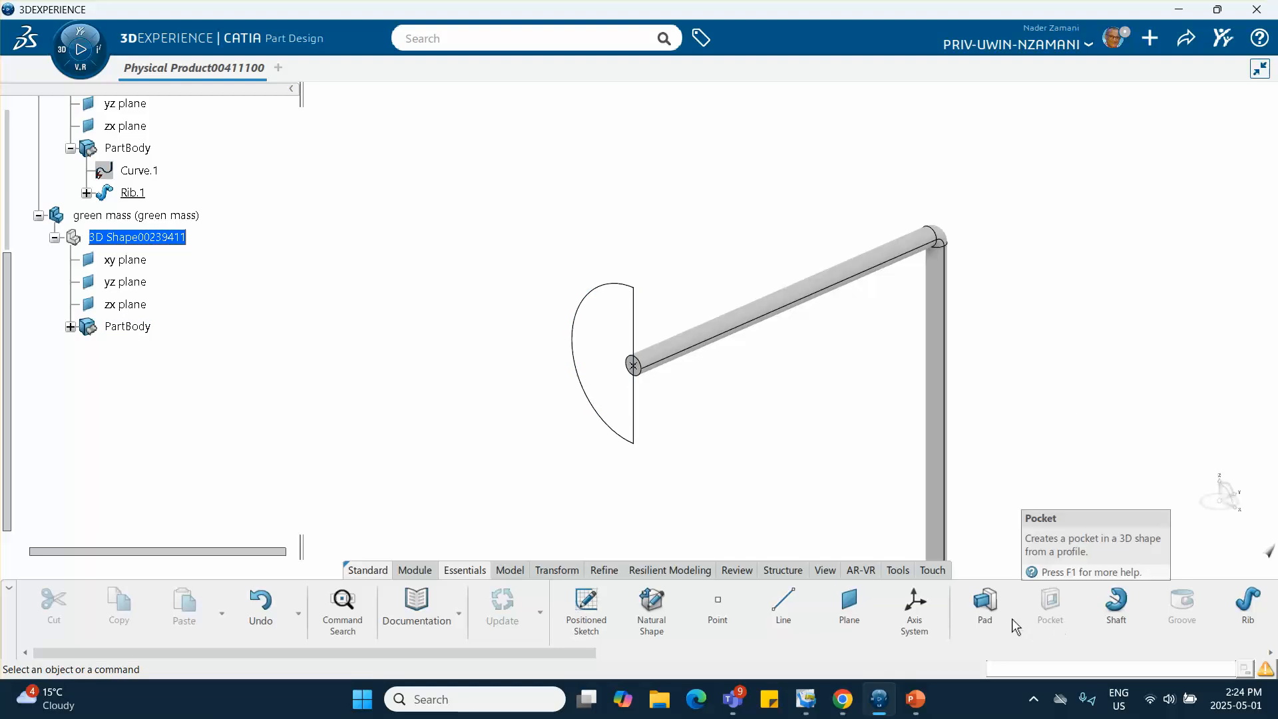
pyautogui.click(1117, 607)
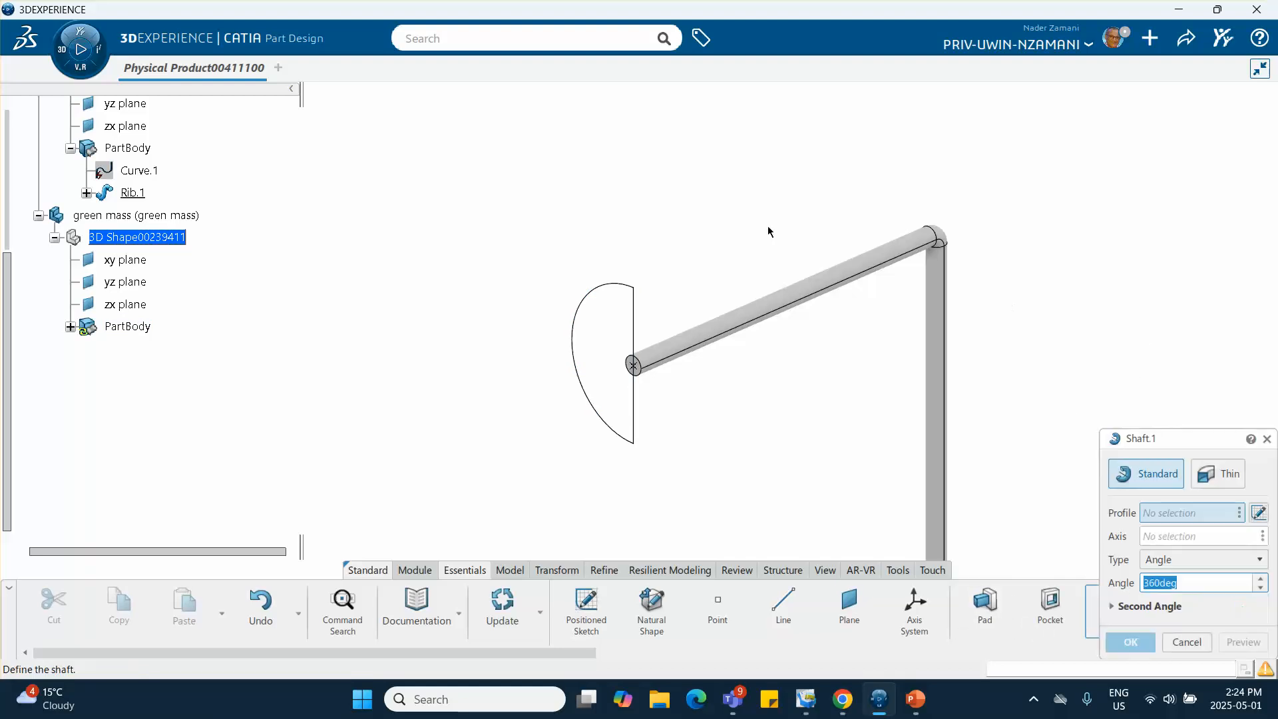
pyautogui.click(599, 290)
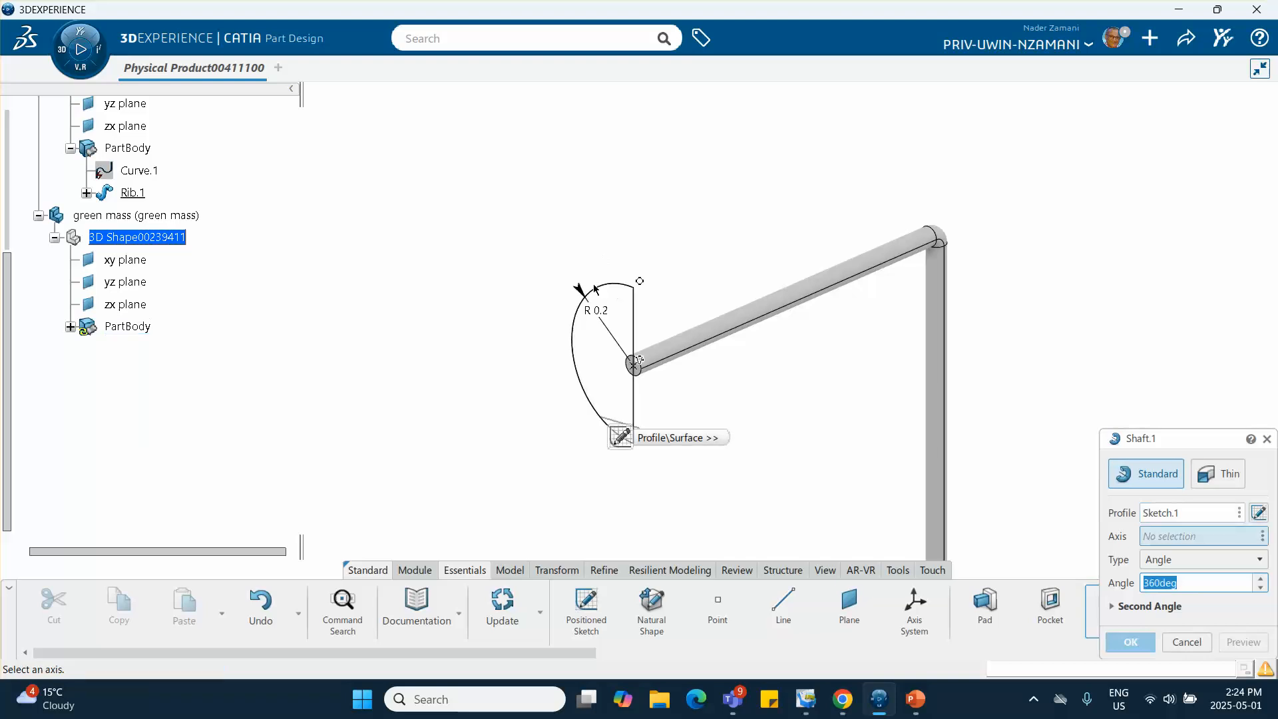
pyautogui.click(639, 314)
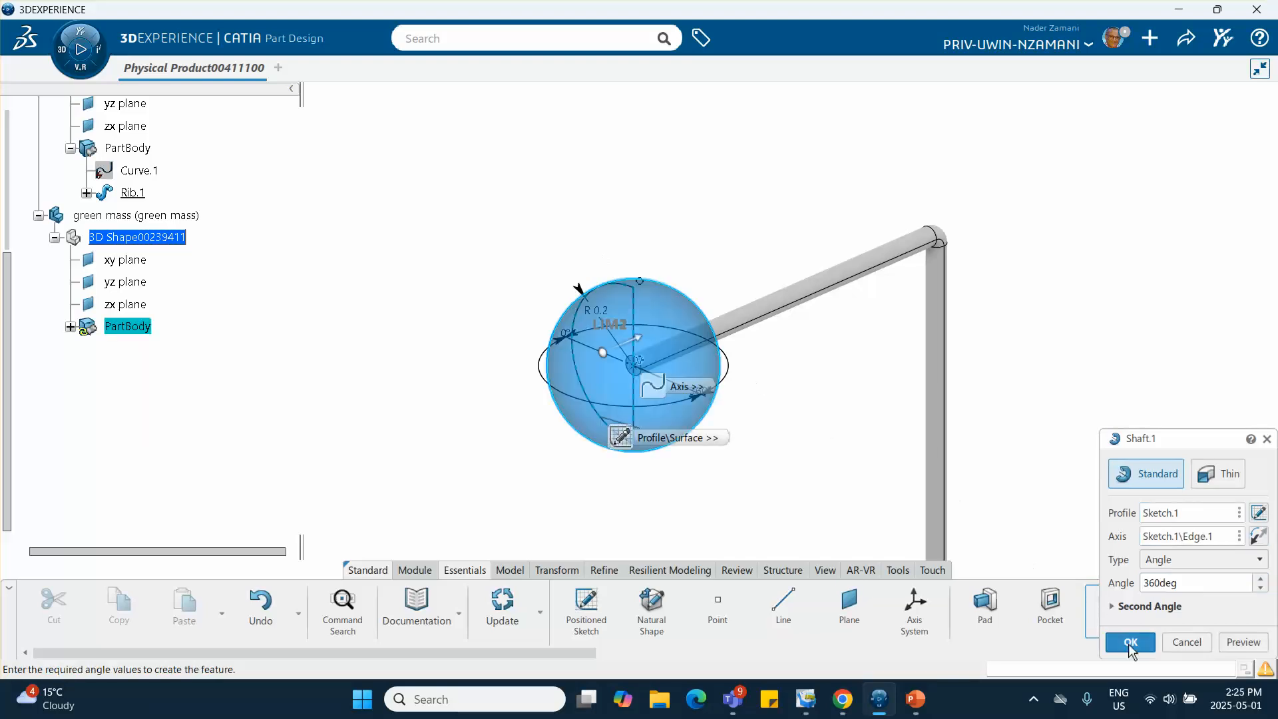
pyautogui.click(1130, 641)
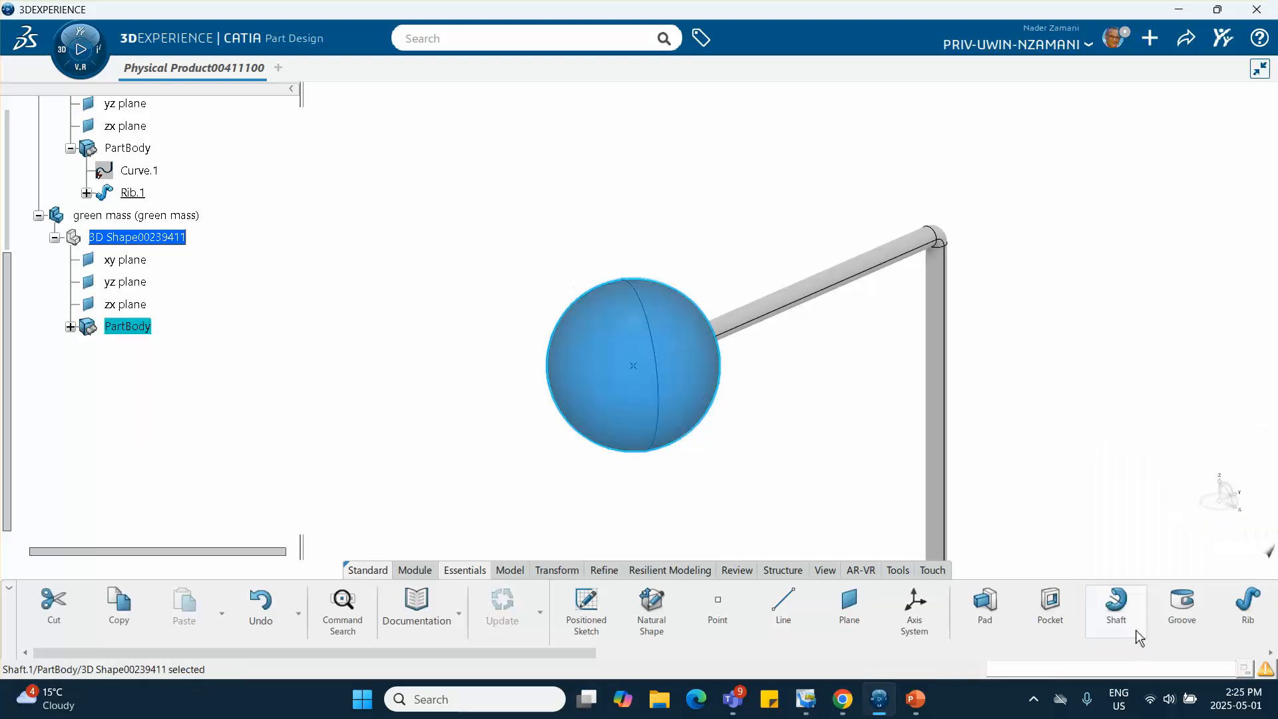
# Step: Set the graphic color of the green mass part to bright green in its properties
pyautogui.rightClick(157, 215)
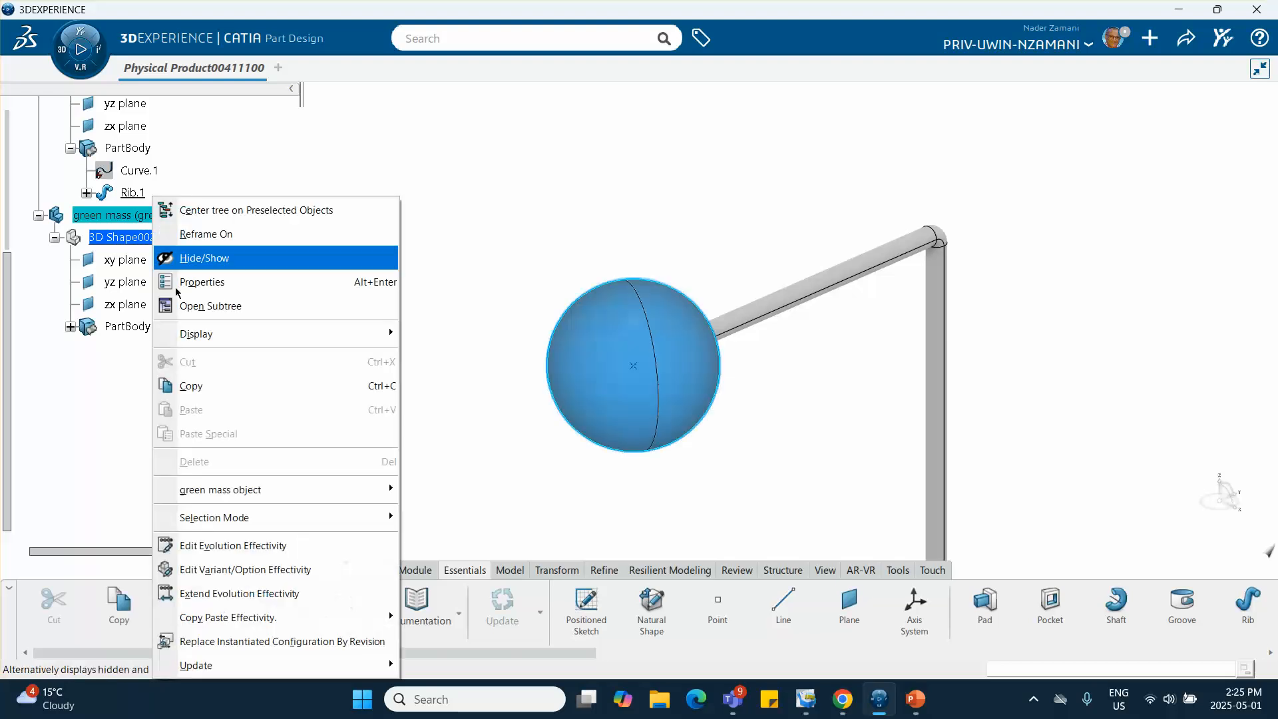
pyautogui.click(213, 283)
pyautogui.click(569, 194)
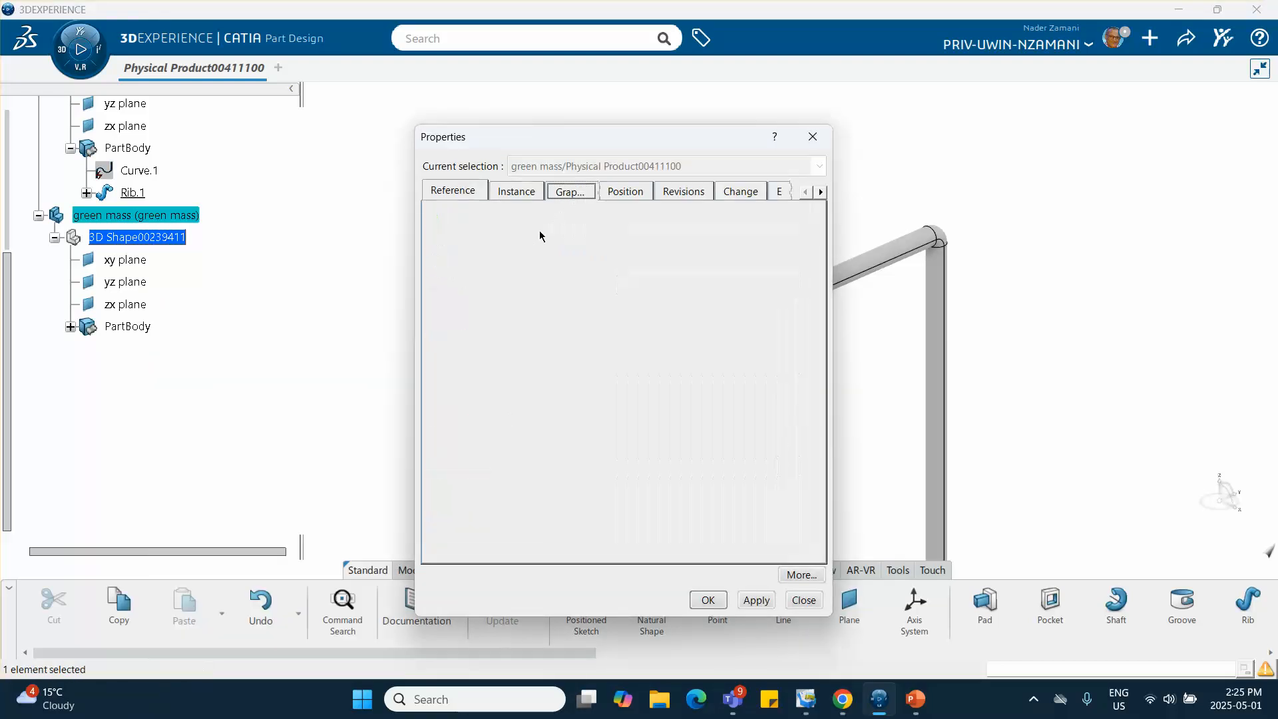
pyautogui.click(526, 253)
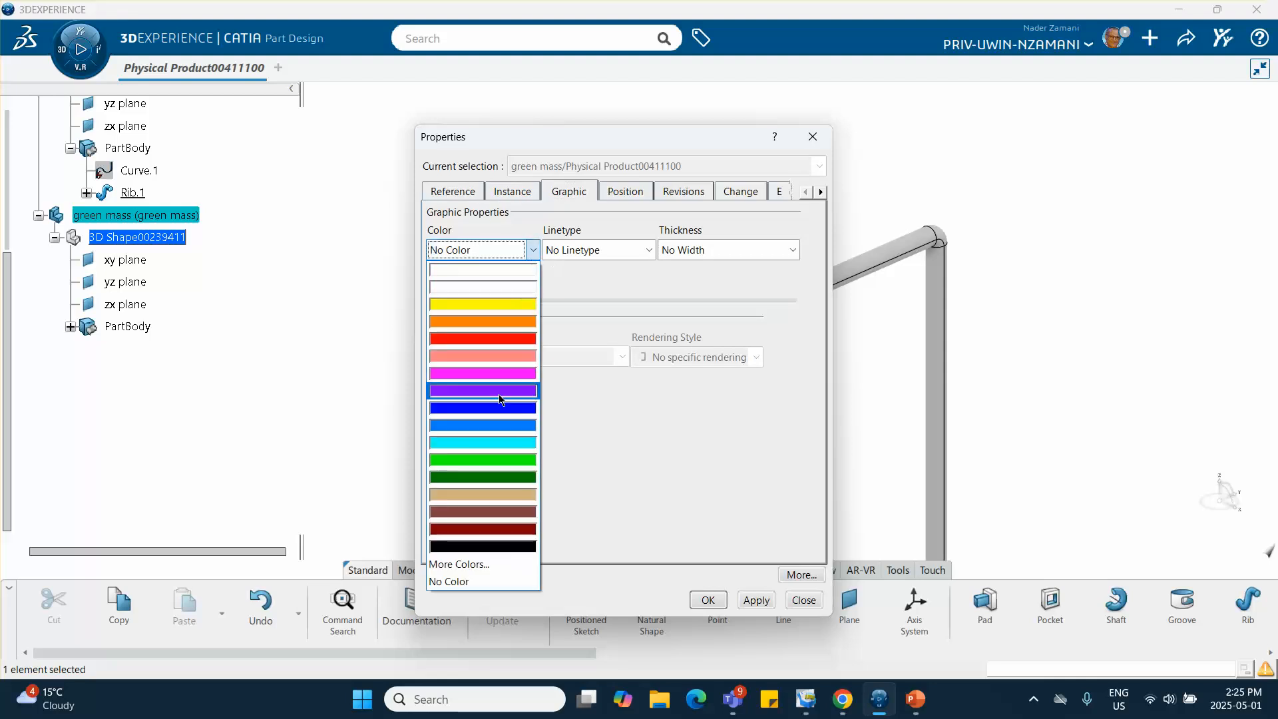
pyautogui.click(487, 460)
pyautogui.click(709, 600)
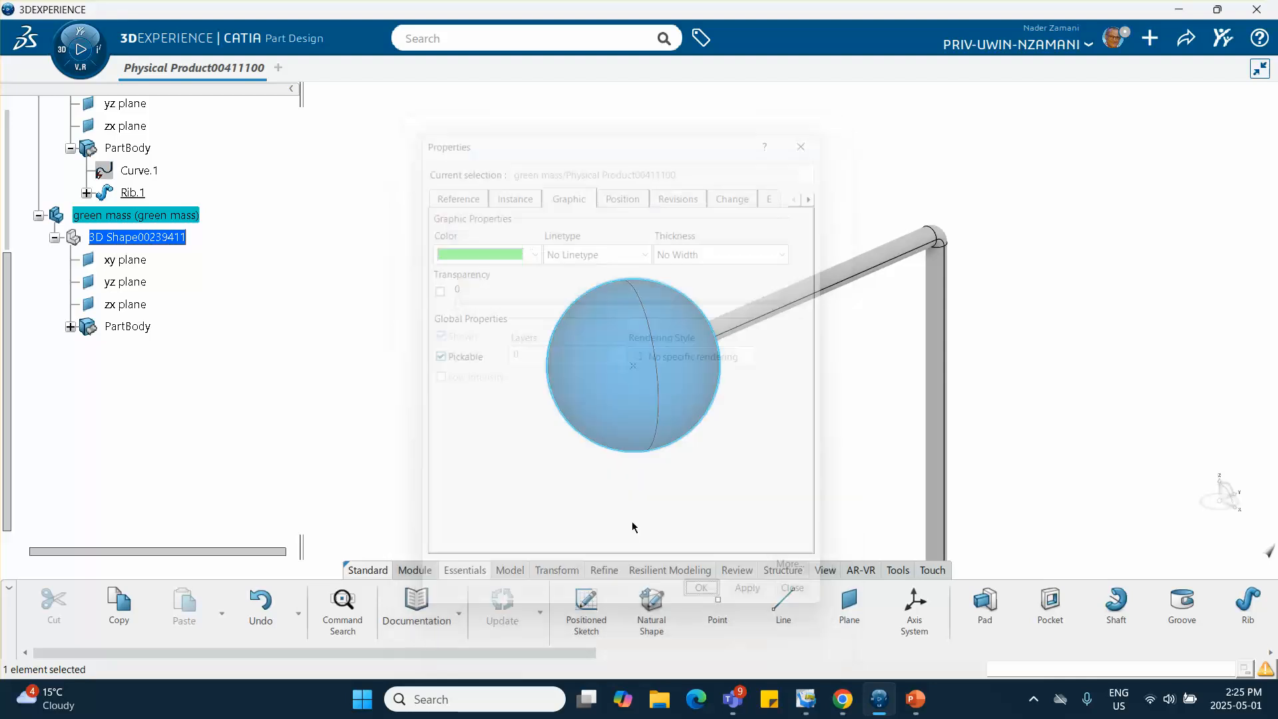
# Step: Activate the top-level physical product to work in Assembly Design, with nothing selected
pyautogui.moveTo(505, 345); pyautogui.dragTo(390, 273, button='middle')
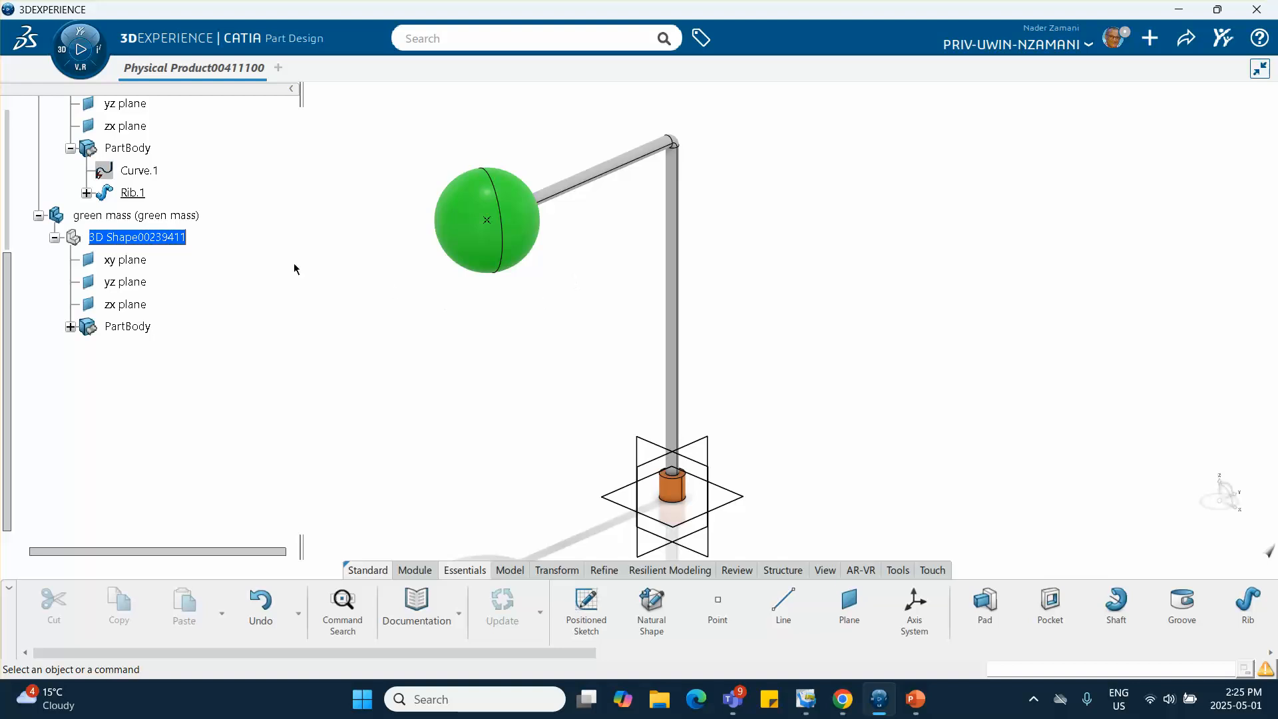
pyautogui.scroll(5, 205, 285)
pyautogui.doubleClick(123, 227)
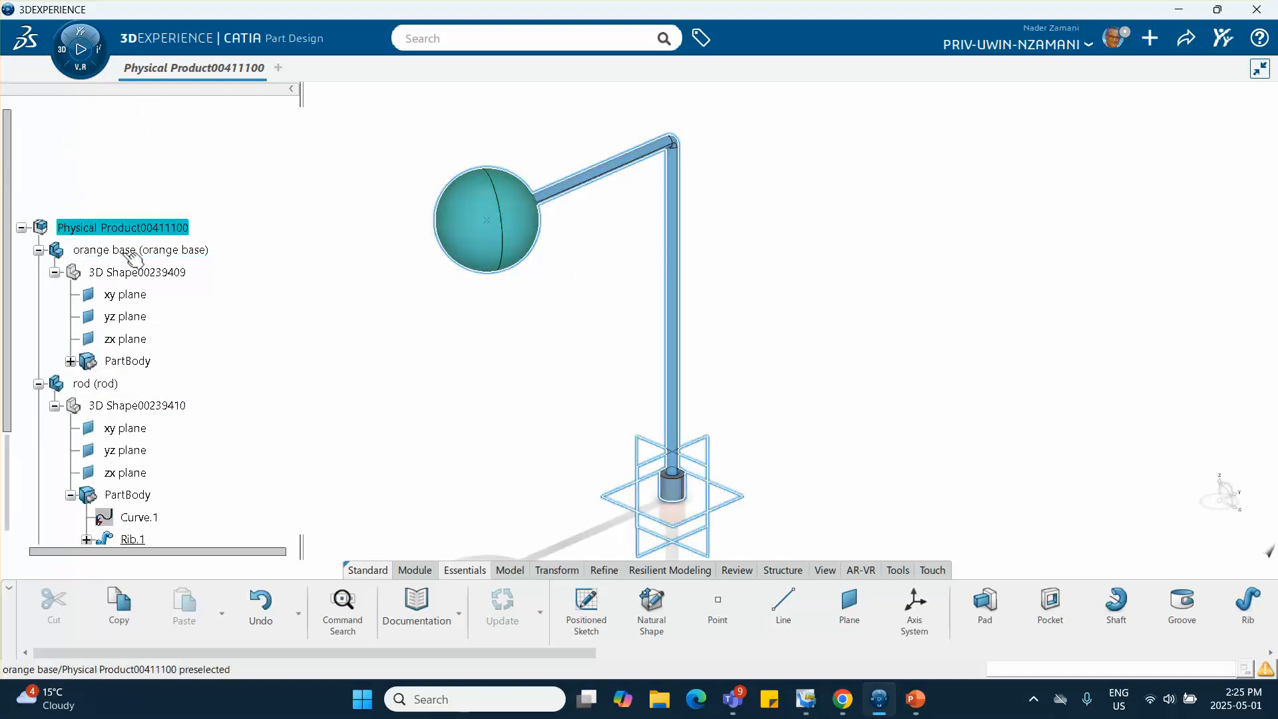
pyautogui.scroll(-3, 189, 261)
pyautogui.scroll(-4, 189, 260)
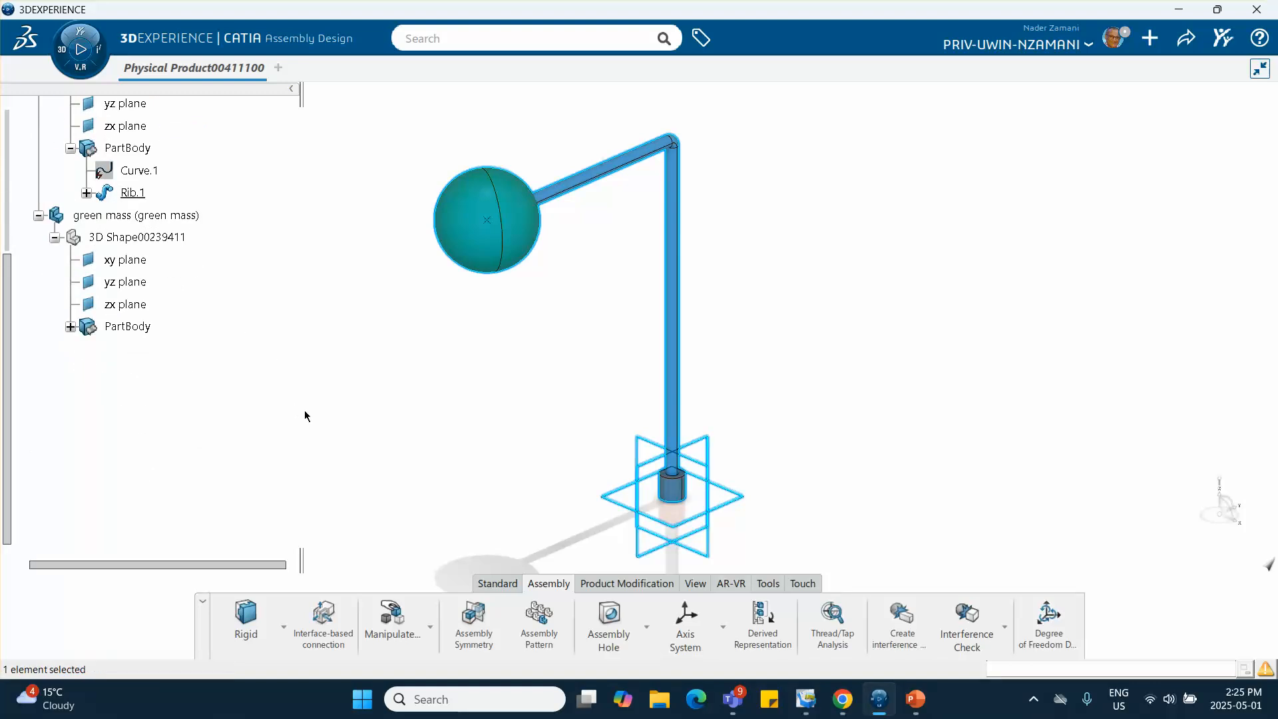
pyautogui.click(297, 359)
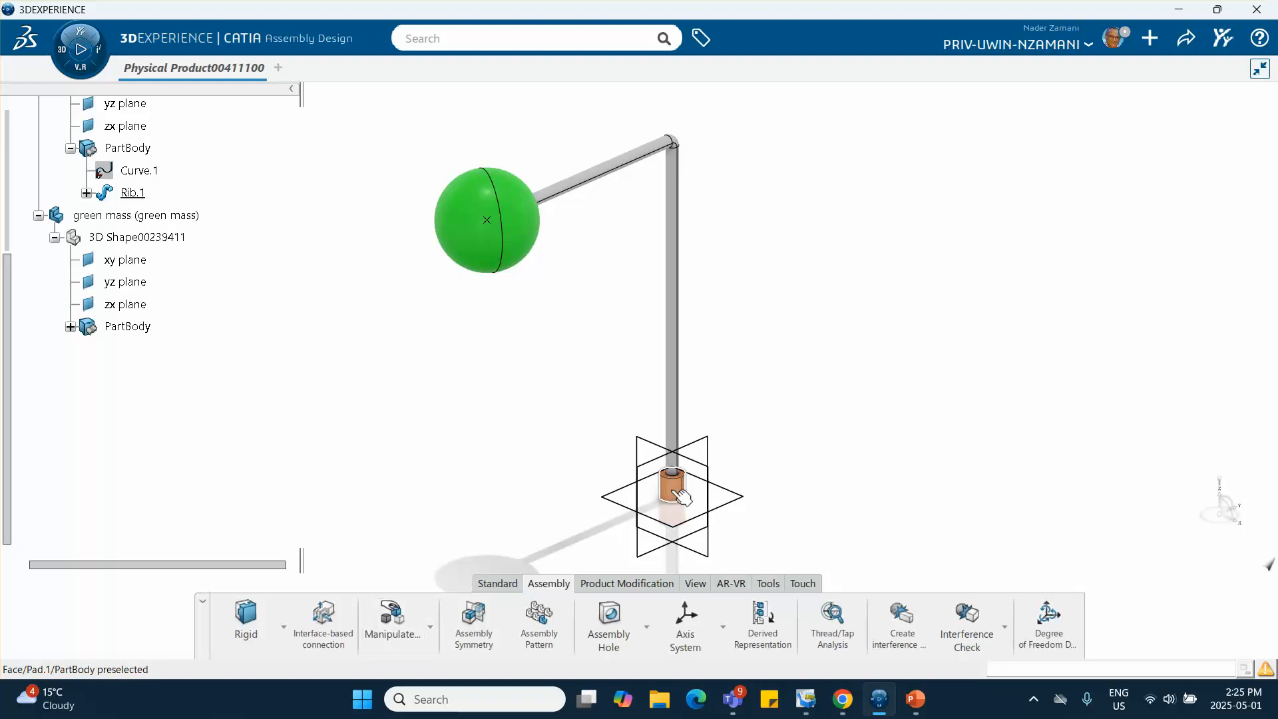
# Step: Fix the orange base in space with a Fix engineering connection
pyautogui.click(284, 626)
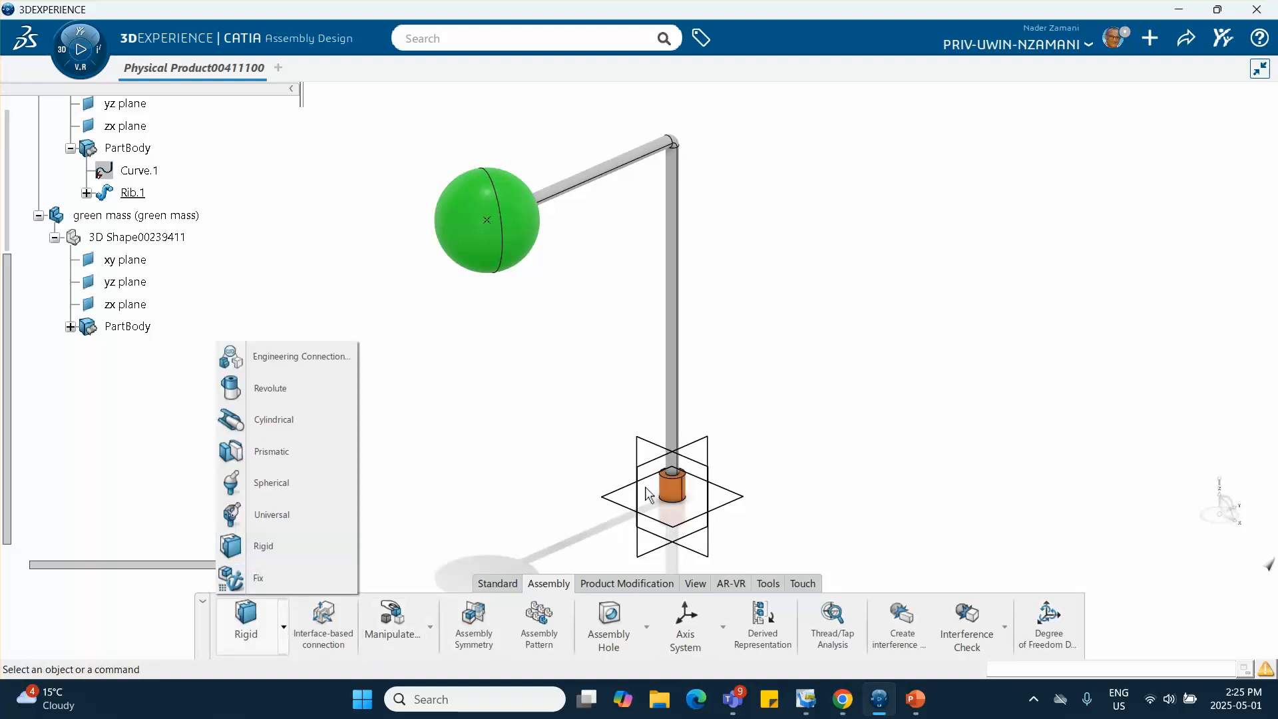
pyautogui.click(262, 575)
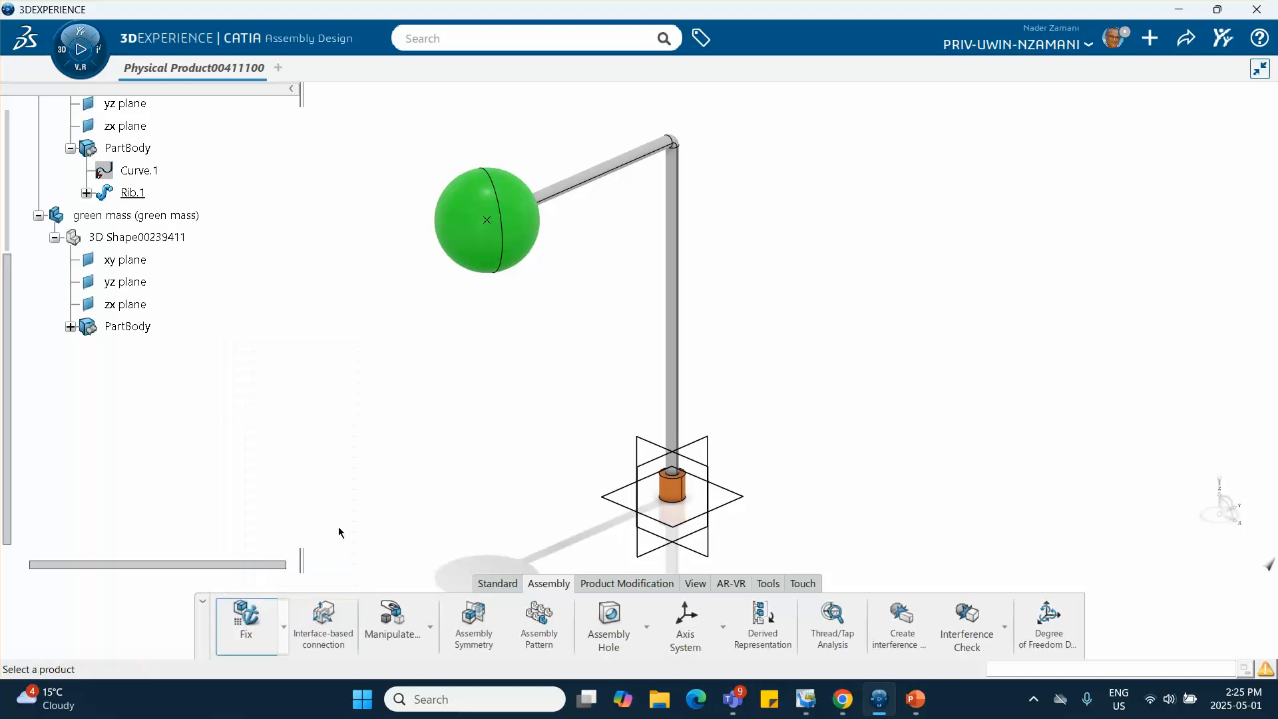
pyautogui.scroll(5, 190, 328)
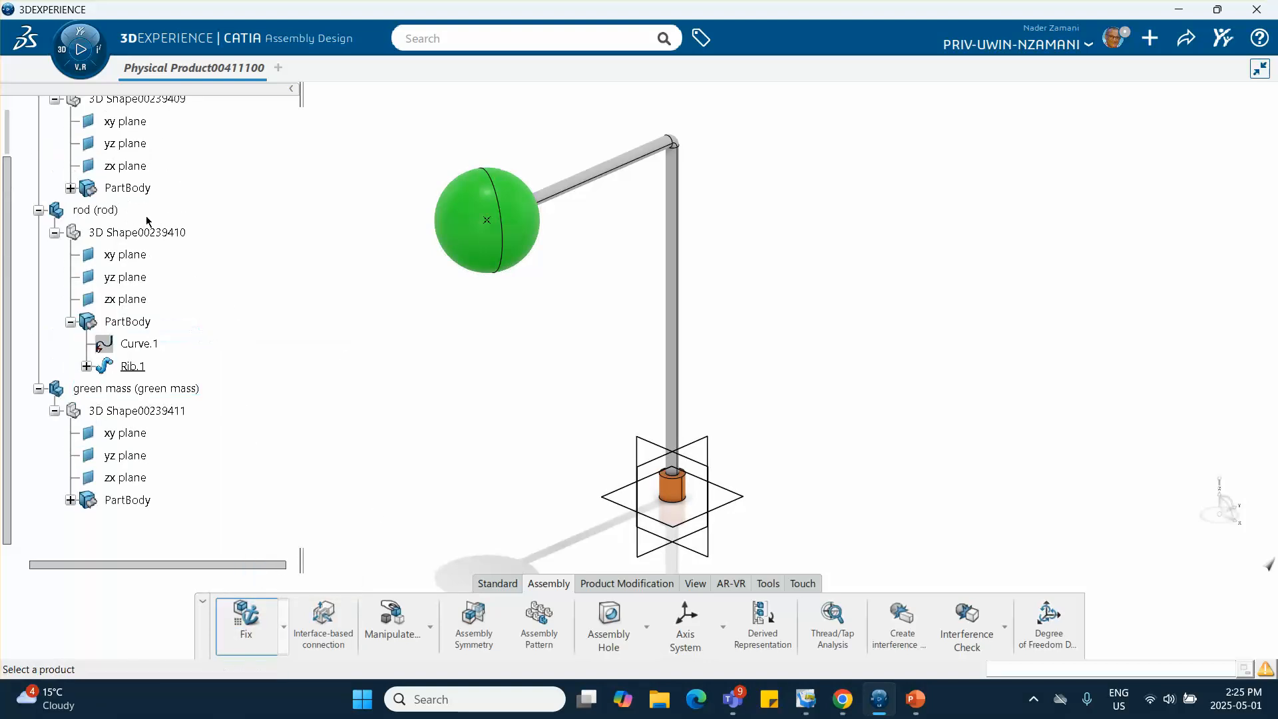
pyautogui.click(120, 195)
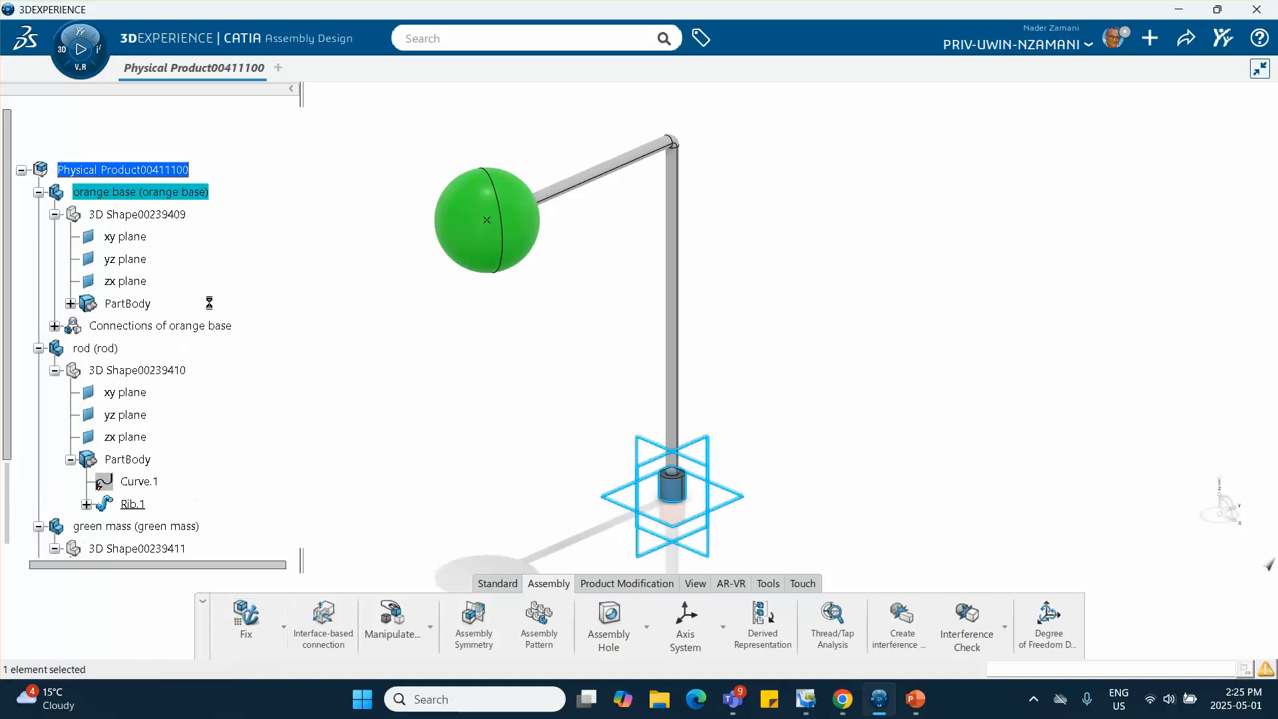
pyautogui.scroll(-6, 200, 346)
pyautogui.click(38, 314)
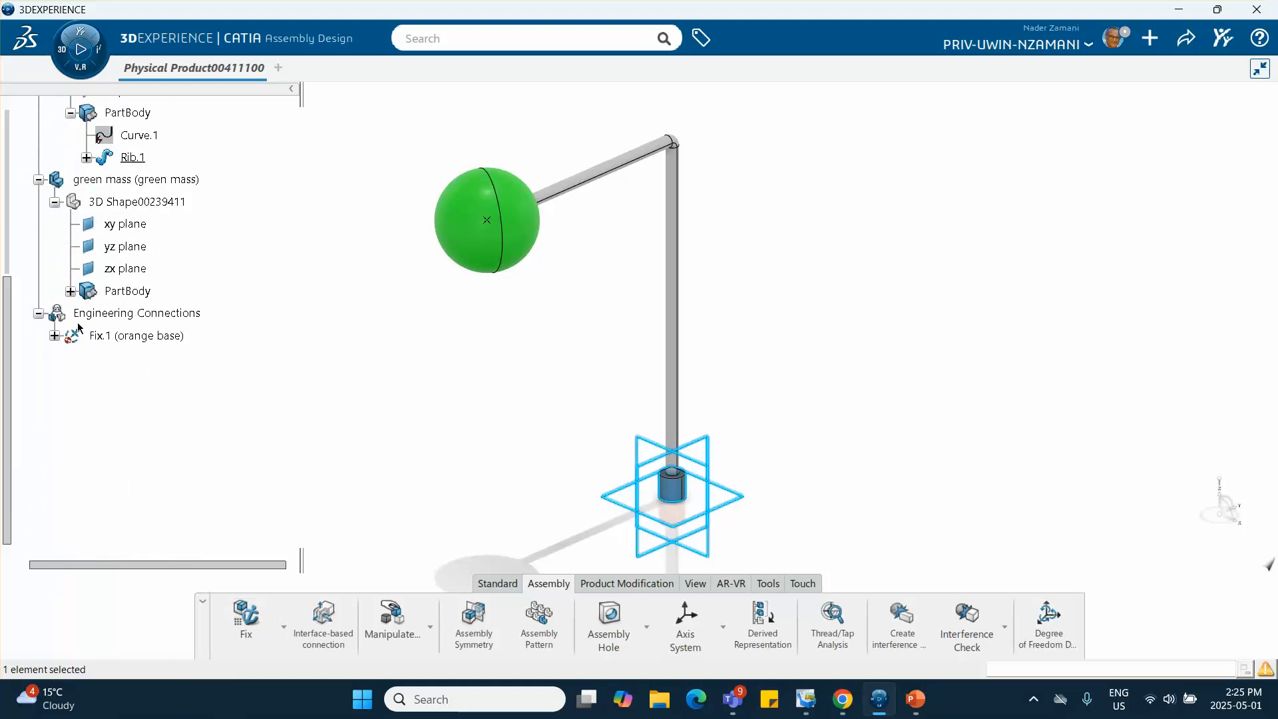
pyautogui.click(135, 437)
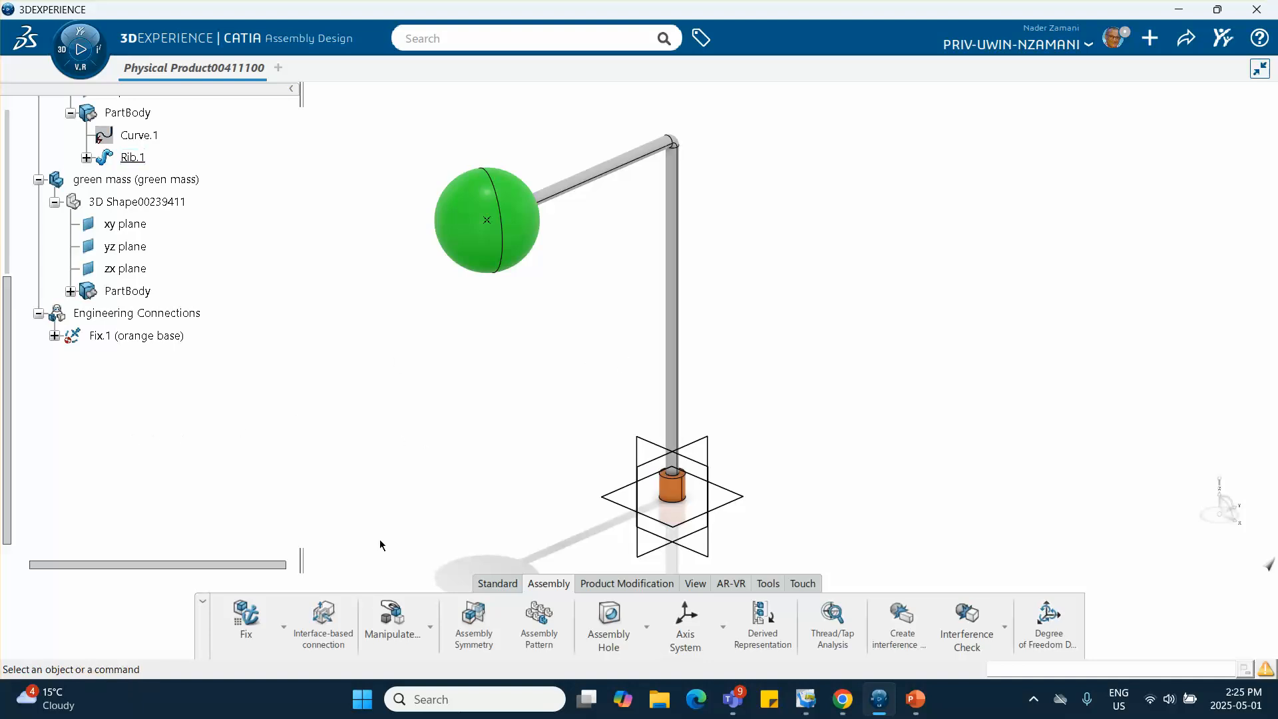
# Step: Start a Revolute connection from the coincidence-coincidence-angle template and make the rod's vertical axis coincident with the orange base's axis
pyautogui.click(281, 626)
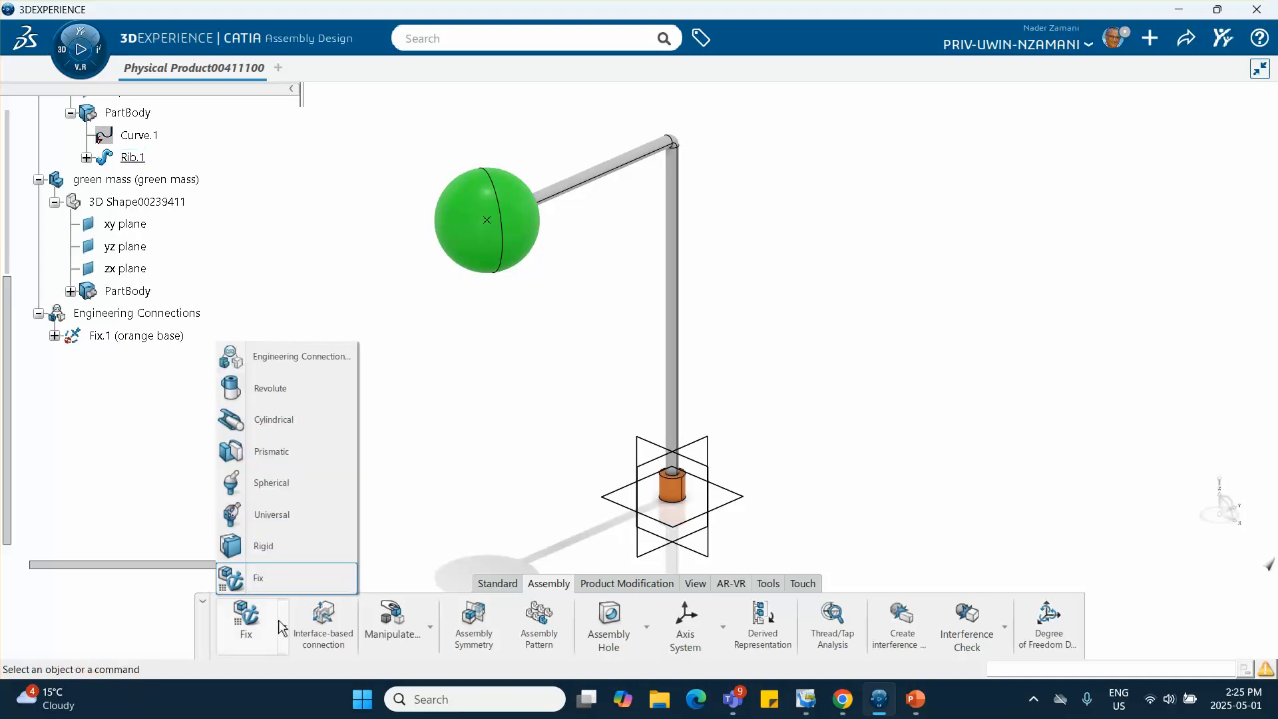
pyautogui.click(260, 393)
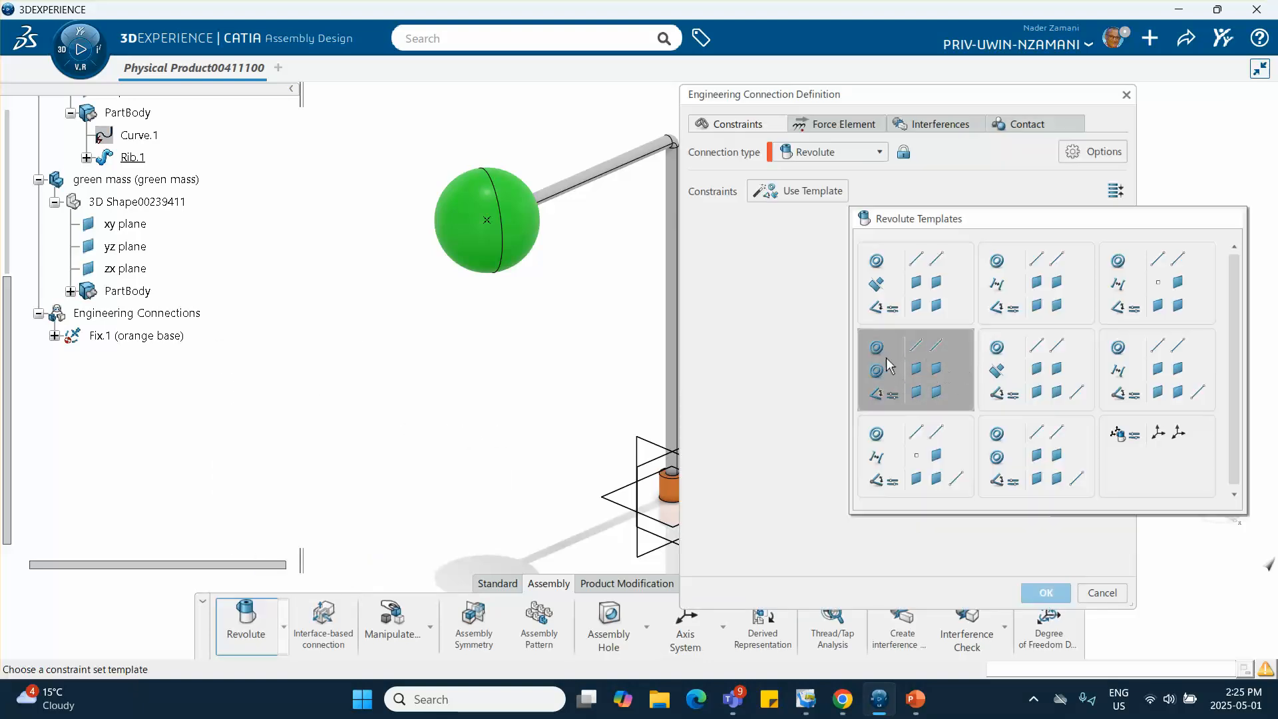
pyautogui.click(924, 376)
pyautogui.moveTo(458, 333); pyautogui.dragTo(391, 171, button='middle')
pyautogui.moveTo(556, 249); pyautogui.dragTo(659, 213, button='middle')
pyautogui.click(479, 232)
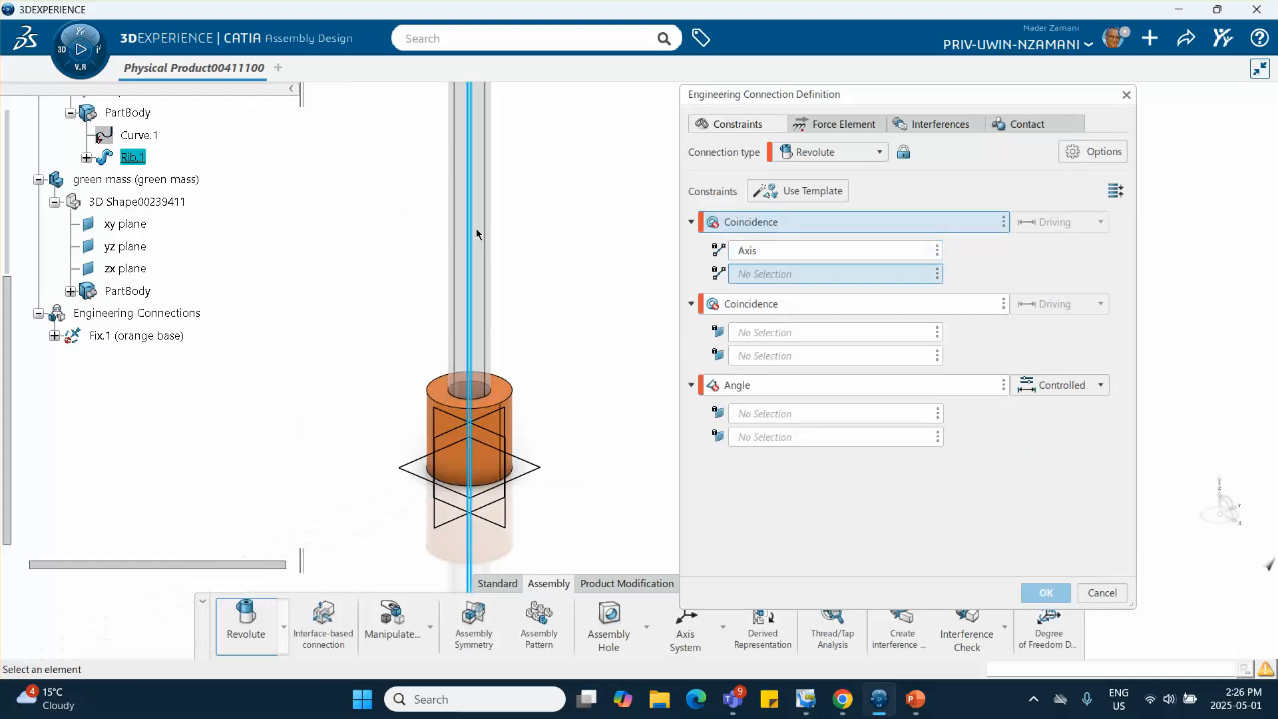
pyautogui.click(464, 460)
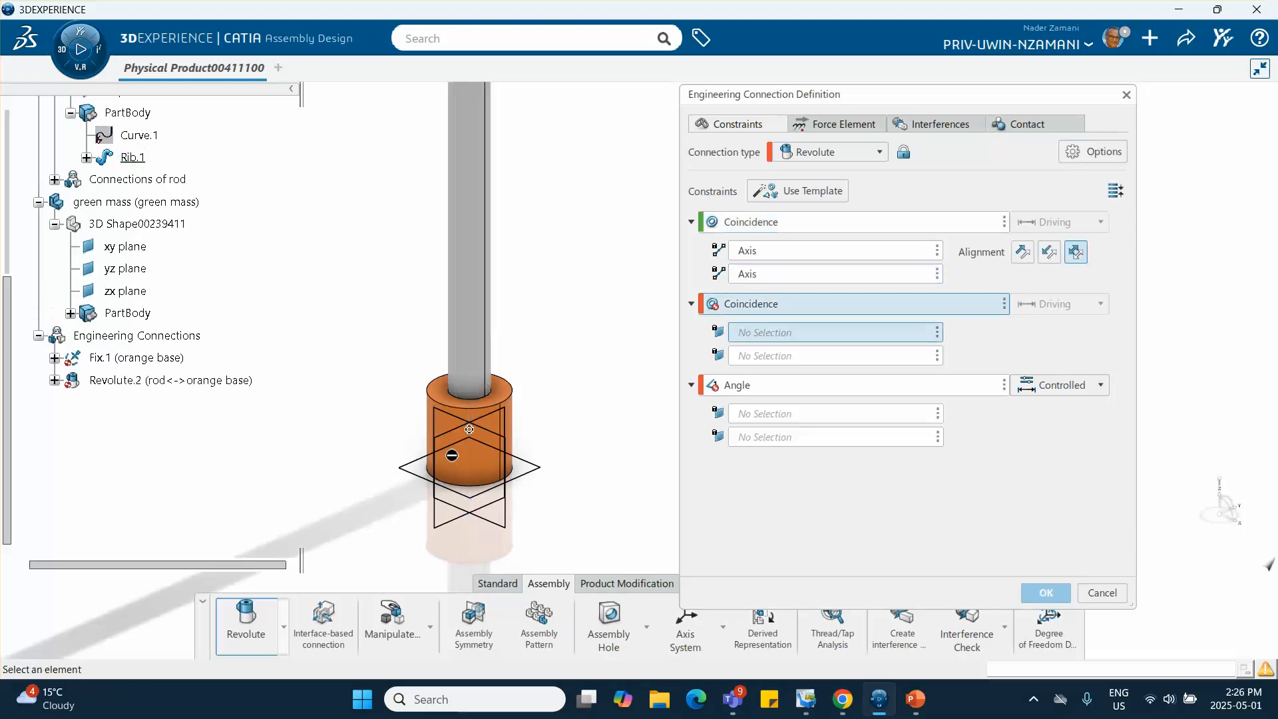
# Step: Make the rod's bottom end face coincident with the orange base's bottom face in the revolute connection
pyautogui.moveTo(469, 466); pyautogui.dragTo(510, 237, button='middle')
pyautogui.moveTo(491, 400); pyautogui.dragTo(413, 160, button='middle')
pyautogui.moveTo(477, 463); pyautogui.dragTo(495, 138, button='middle')
pyautogui.moveTo(408, 298); pyautogui.dragTo(649, 503, button='middle')
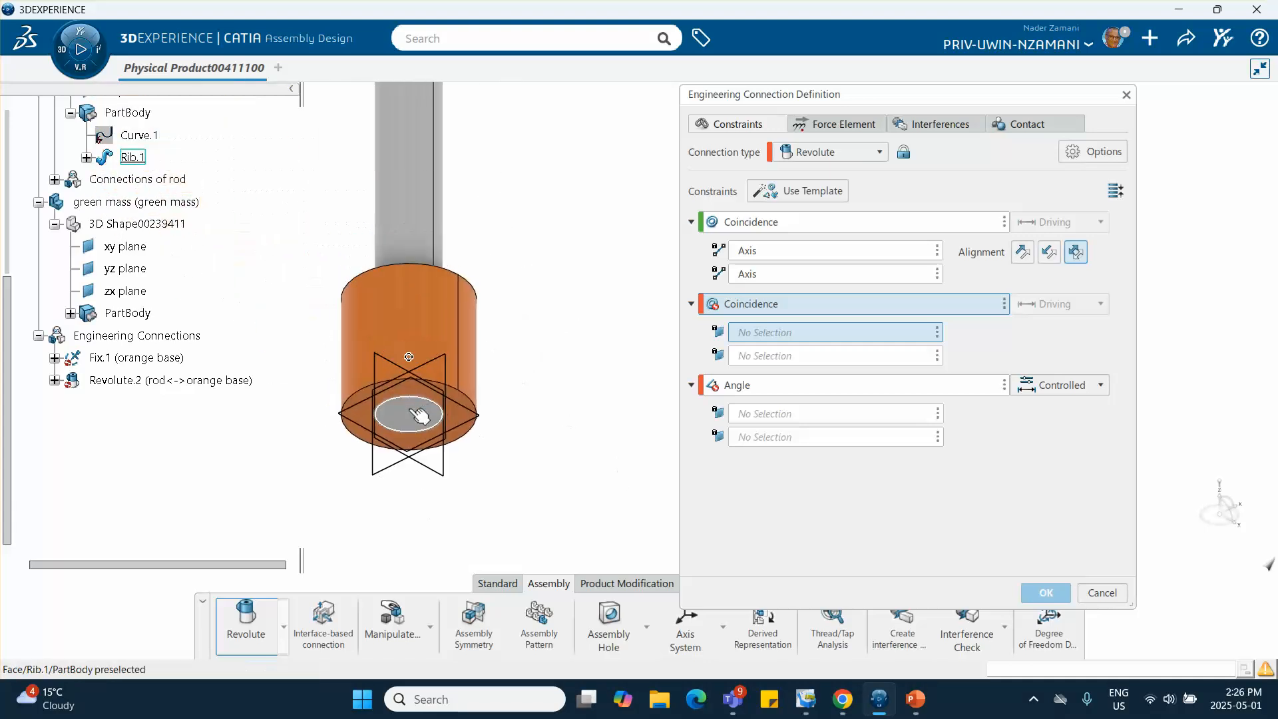
pyautogui.click(409, 412)
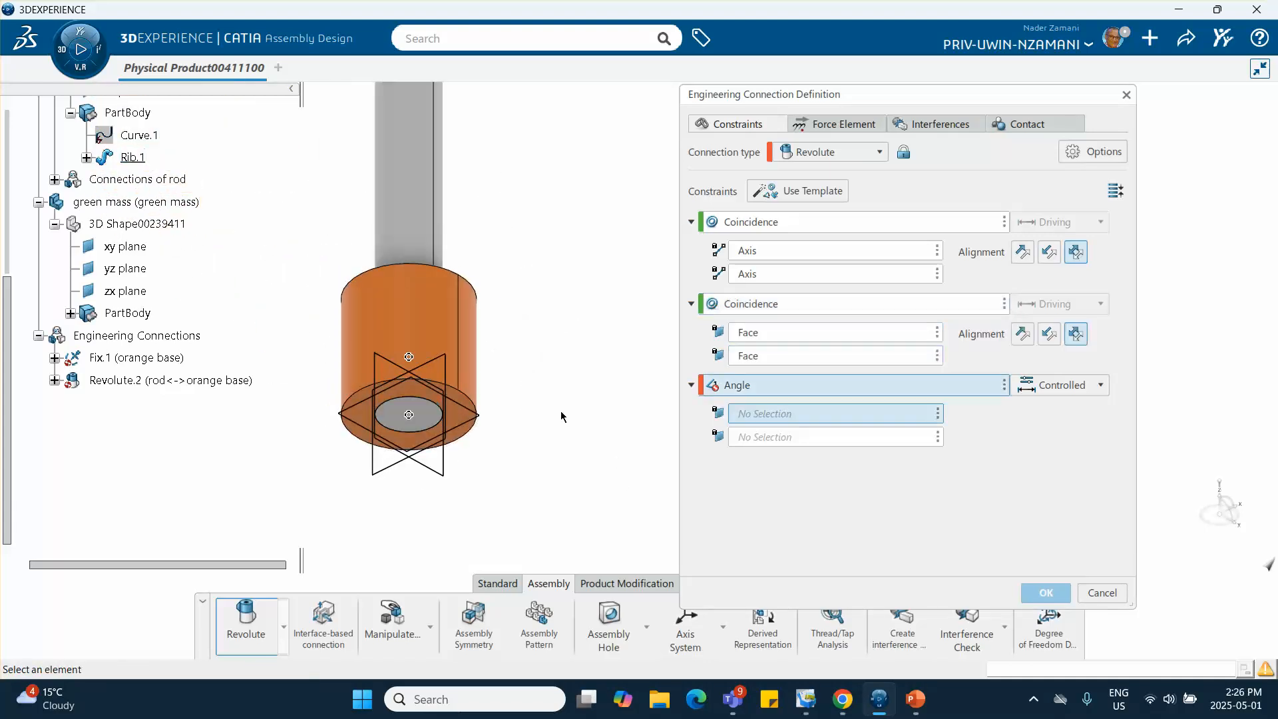
# Step: Define the controlled angle between the yz planes of the rod and orange base, and finish the revolute connection despite the interference
pyautogui.moveTo(481, 268); pyautogui.dragTo(503, 382, button='middle')
pyautogui.moveTo(530, 231); pyautogui.dragTo(511, 457, button='middle')
pyautogui.moveTo(581, 243); pyautogui.dragTo(476, 474, button='middle')
pyautogui.moveTo(575, 268); pyautogui.dragTo(556, 399, button='middle')
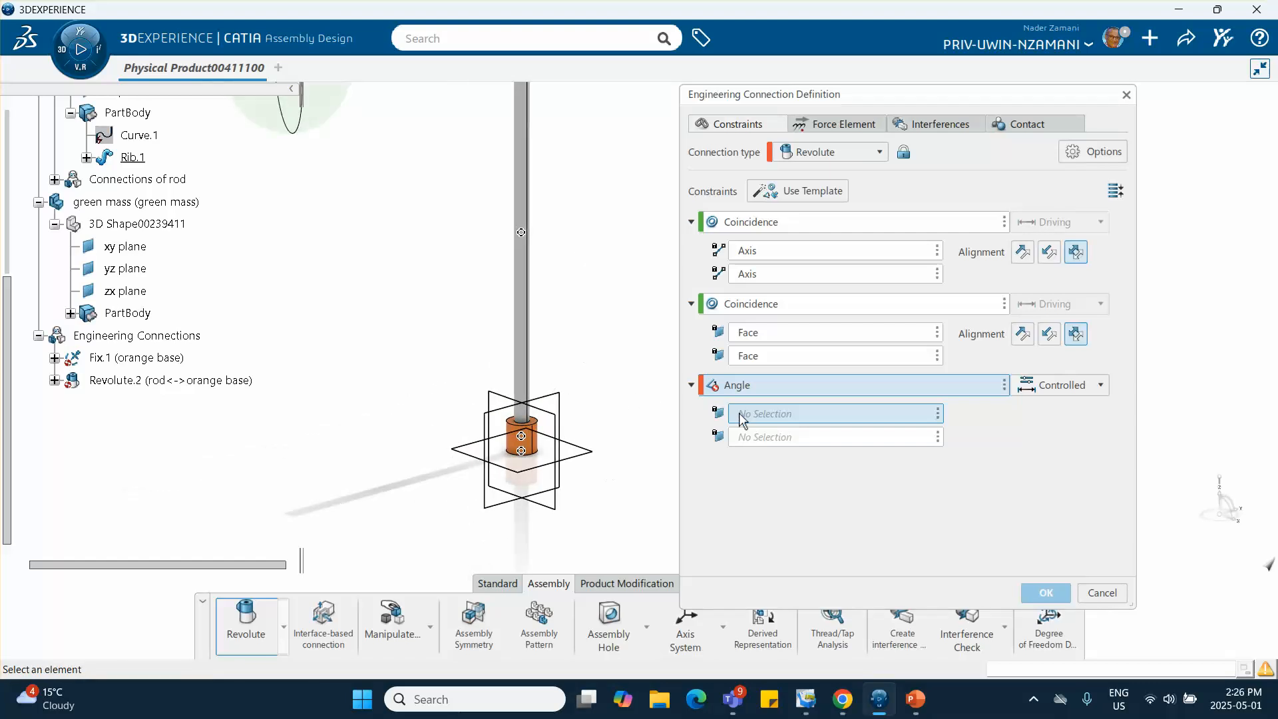
pyautogui.scroll(5, 128, 319)
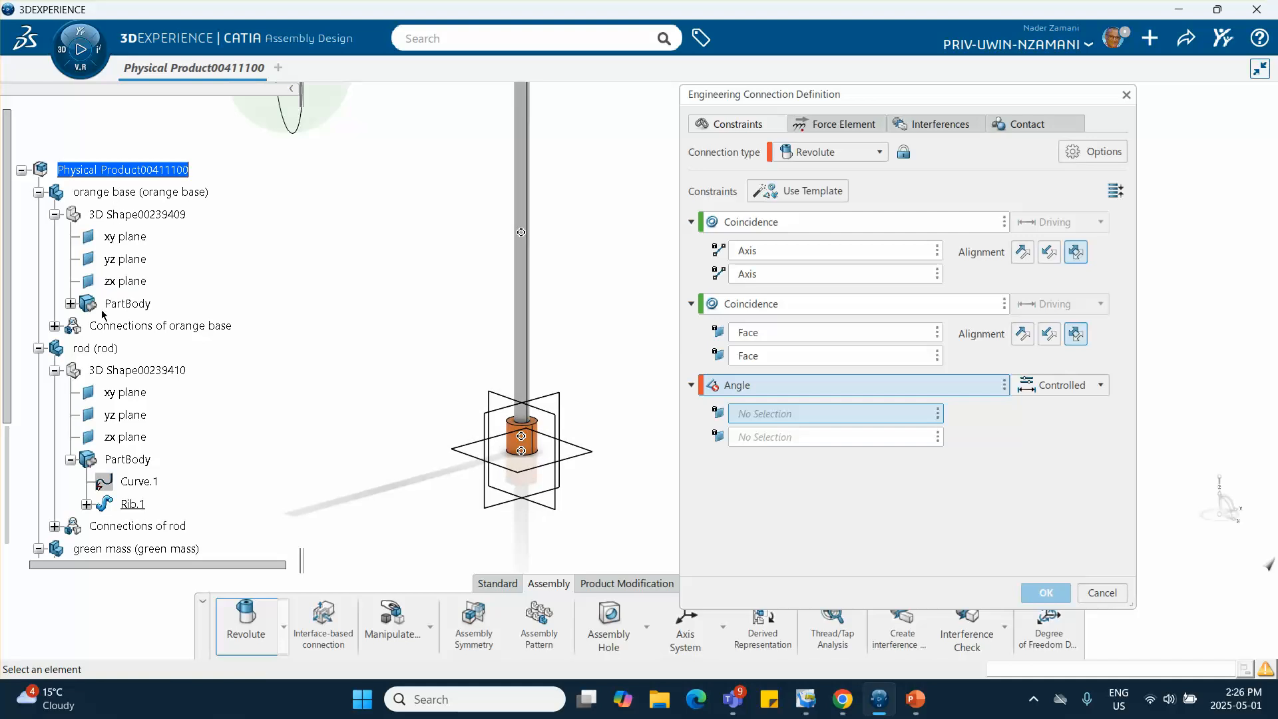
pyautogui.click(135, 418)
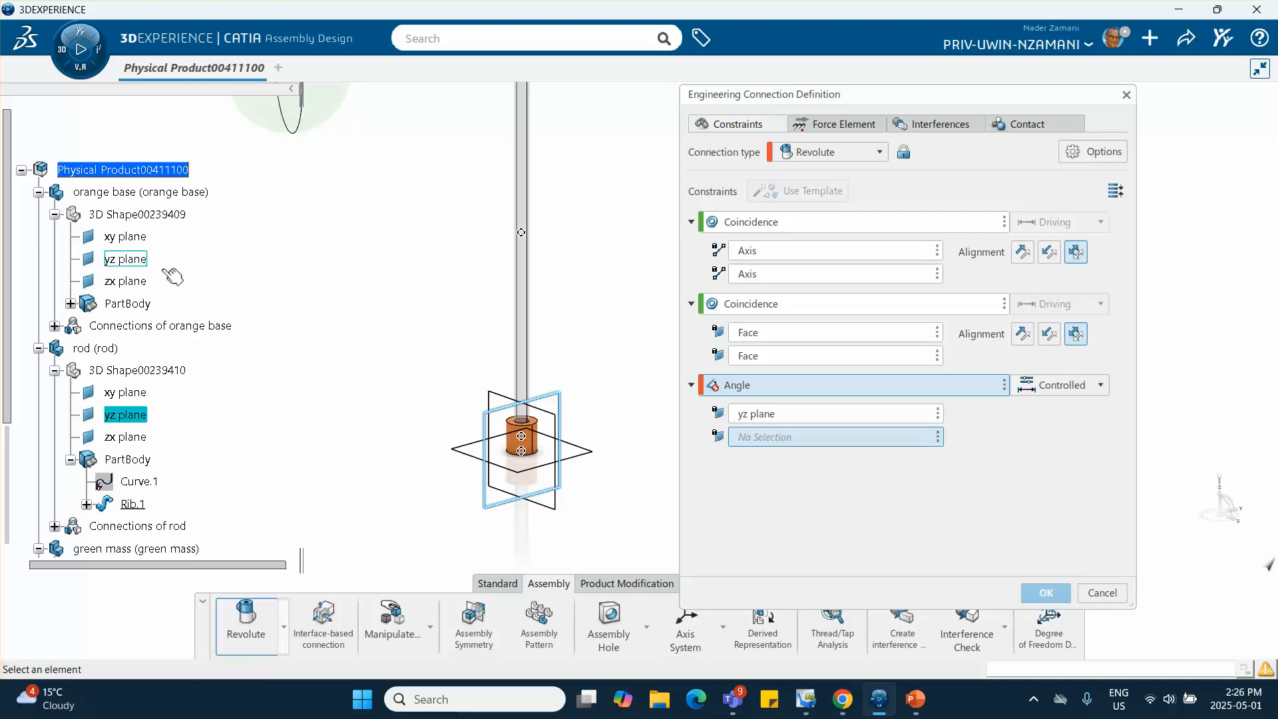
pyautogui.click(128, 259)
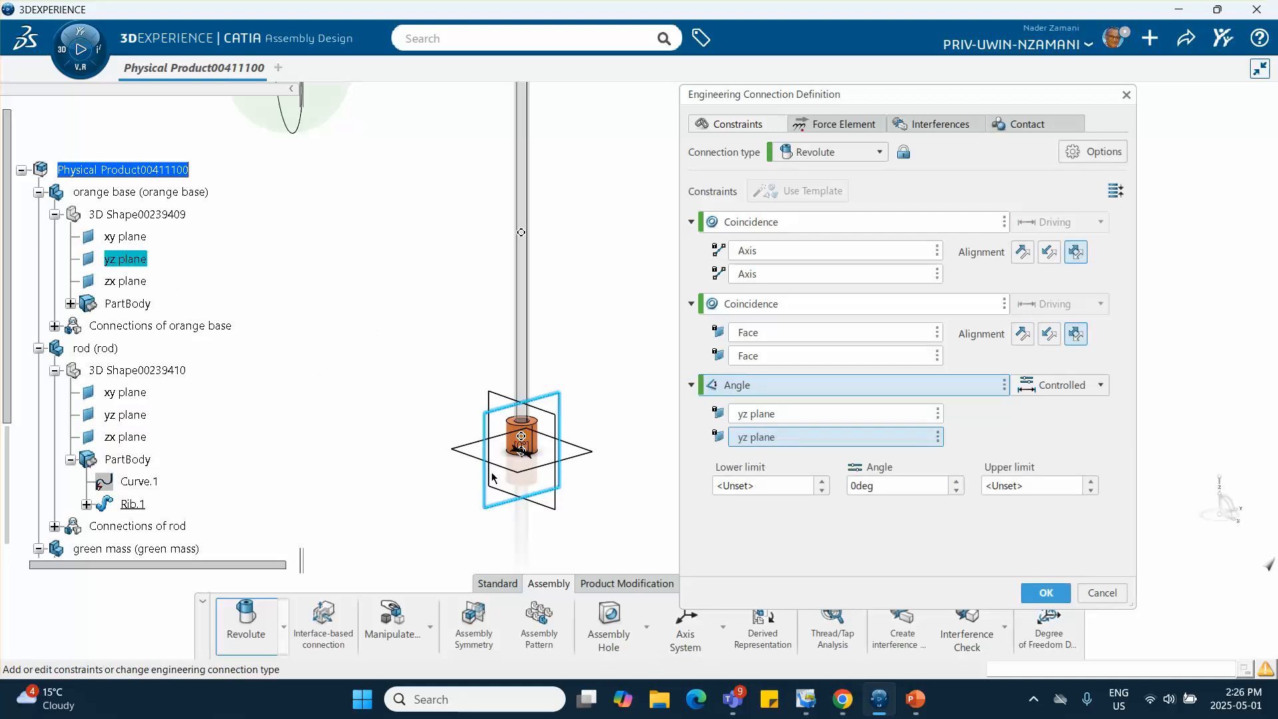
pyautogui.click(1041, 593)
pyautogui.click(672, 409)
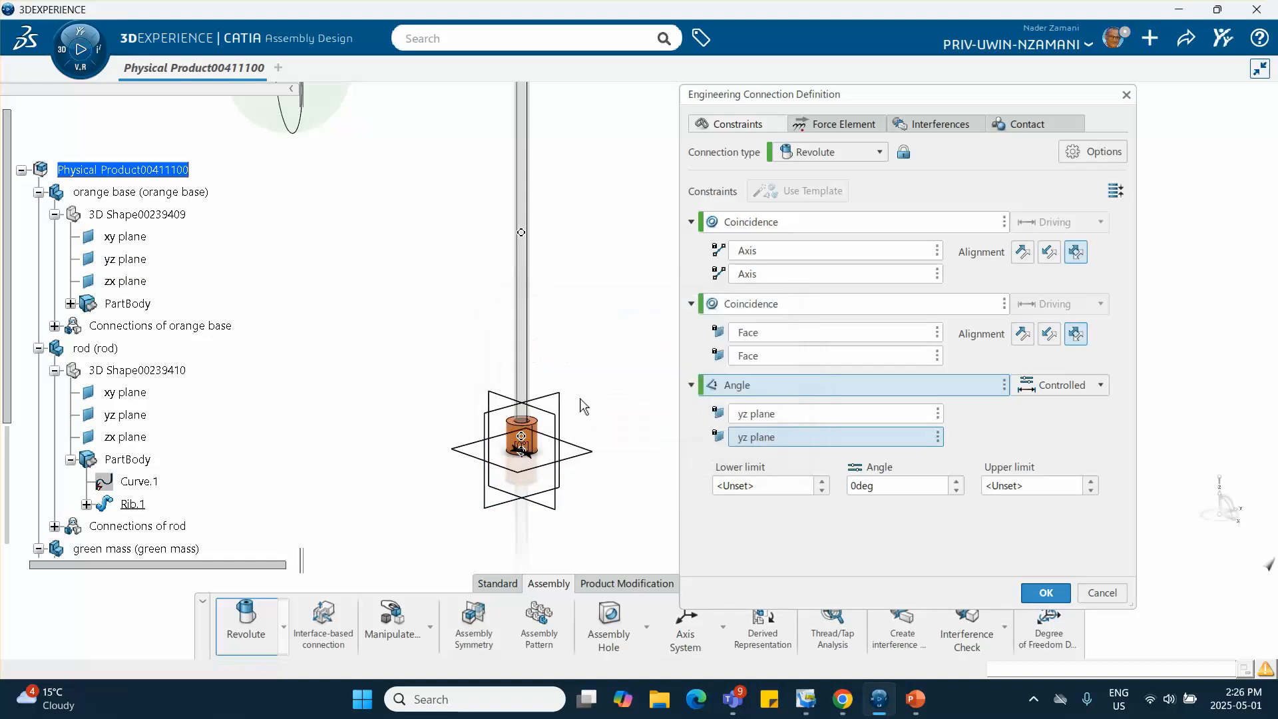
# Step: Fix the green mass and the rod together with a Rigid connection using the two-component template, accepting the clash
pyautogui.scroll(-2, 582, 353)
pyautogui.moveTo(522, 261); pyautogui.dragTo(563, 246, button='middle')
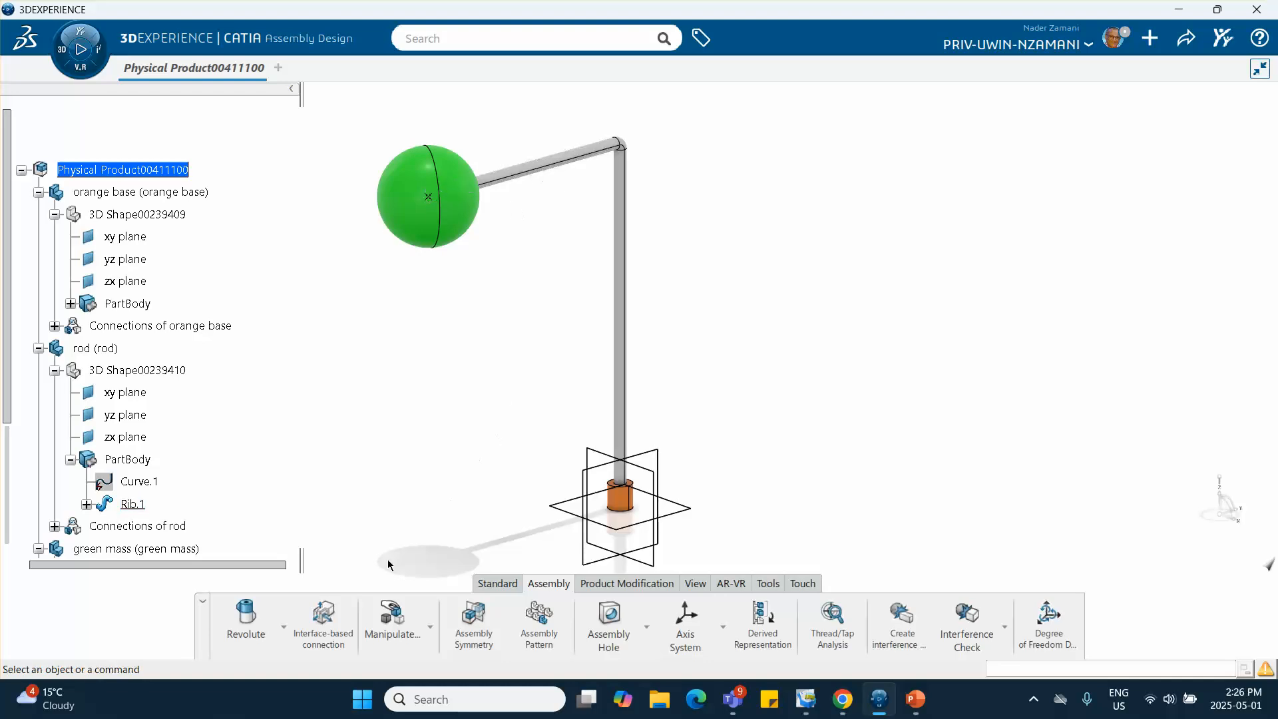
pyautogui.click(283, 628)
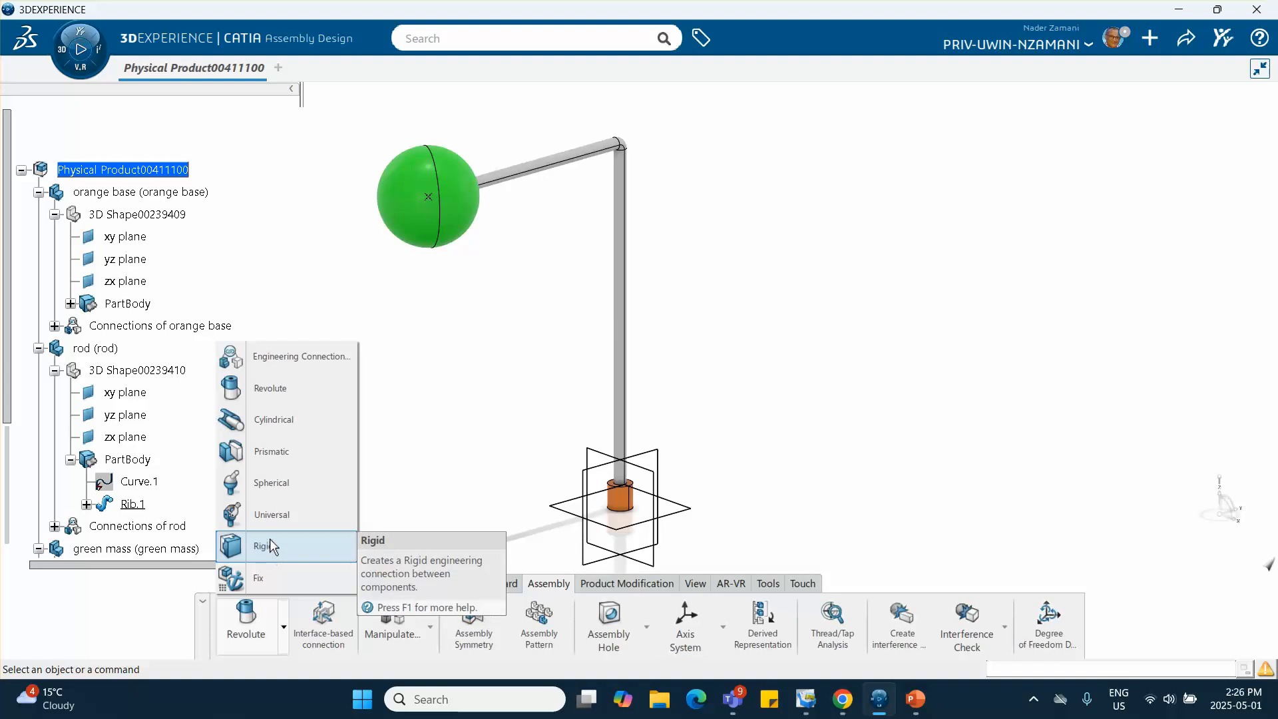
pyautogui.click(290, 542)
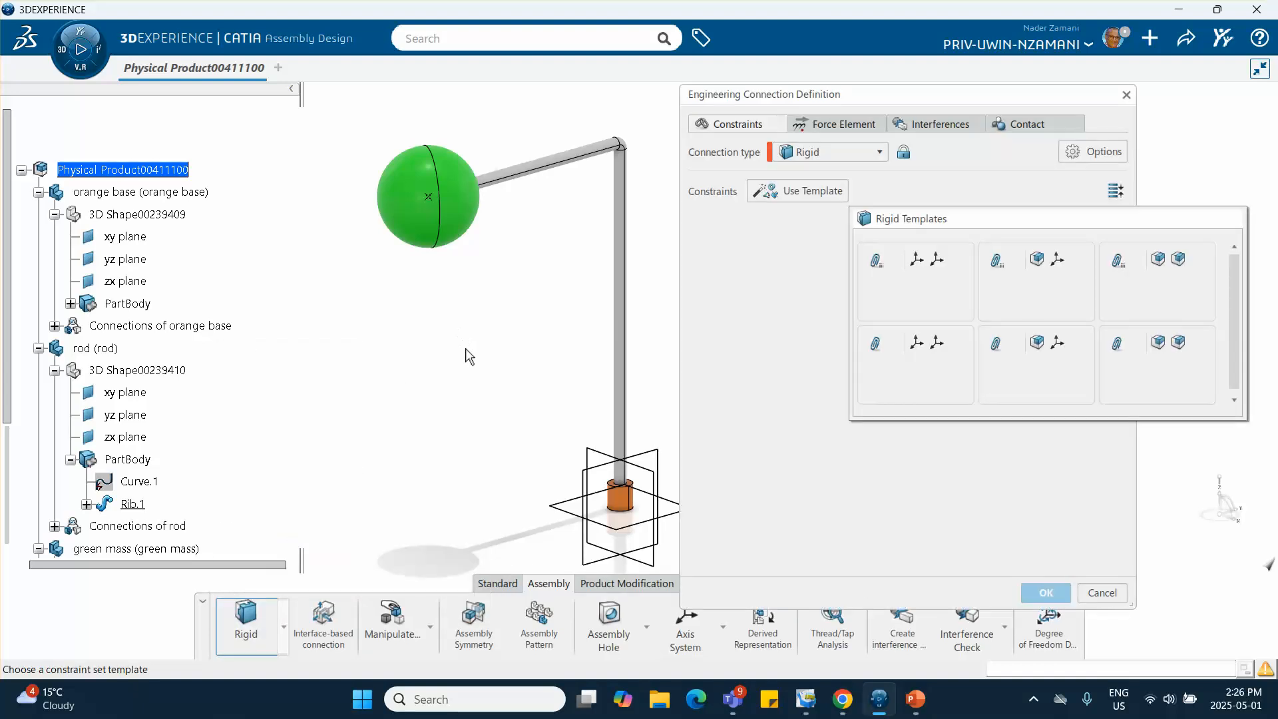
pyautogui.click(1170, 355)
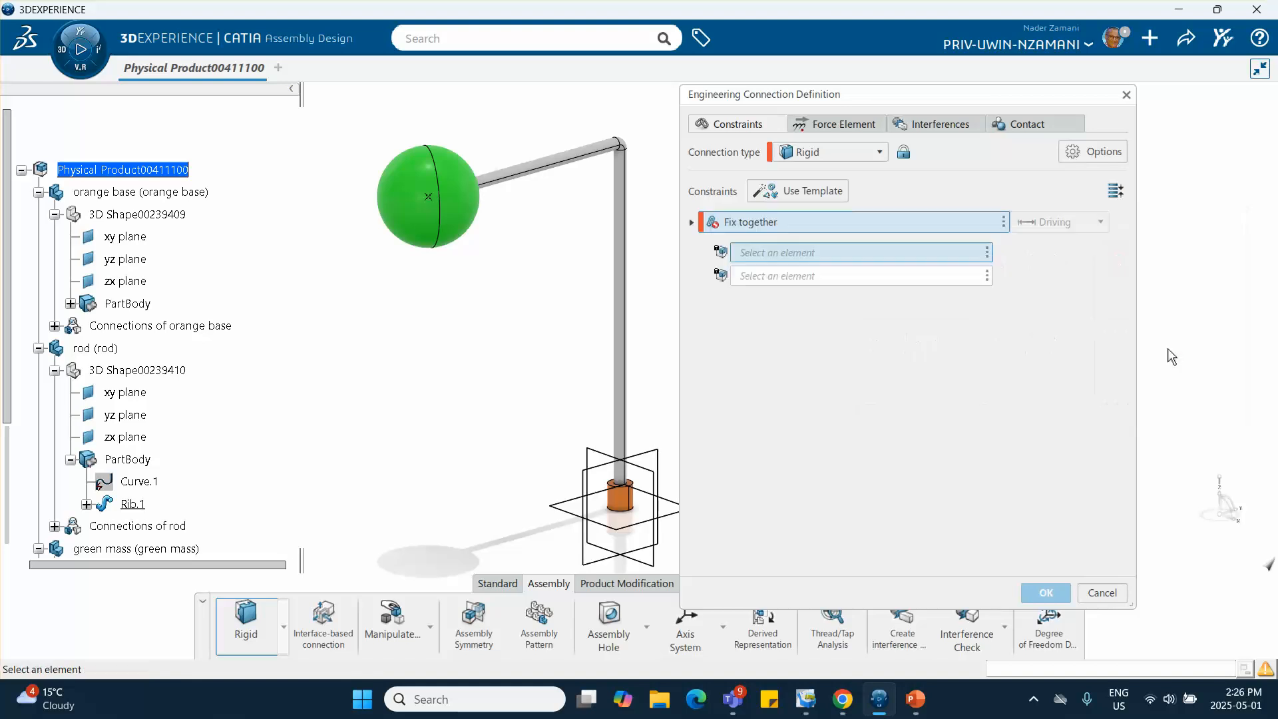
pyautogui.click(468, 197)
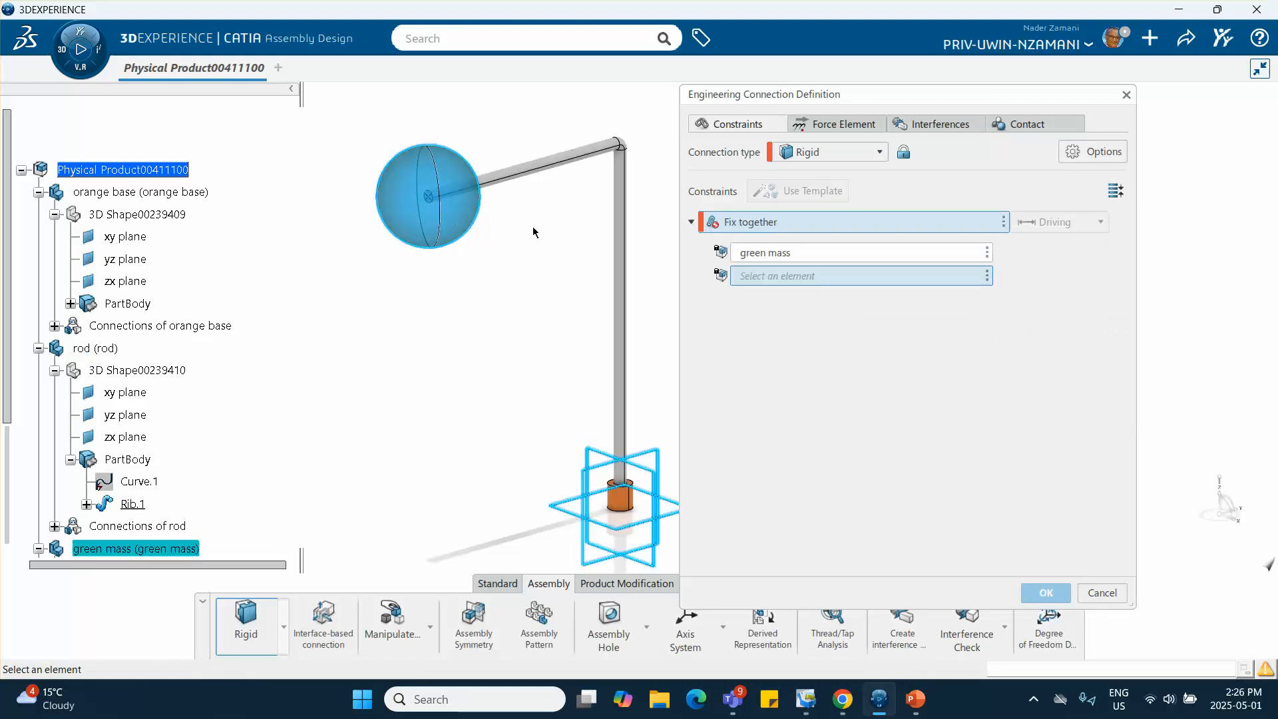
pyautogui.click(551, 168)
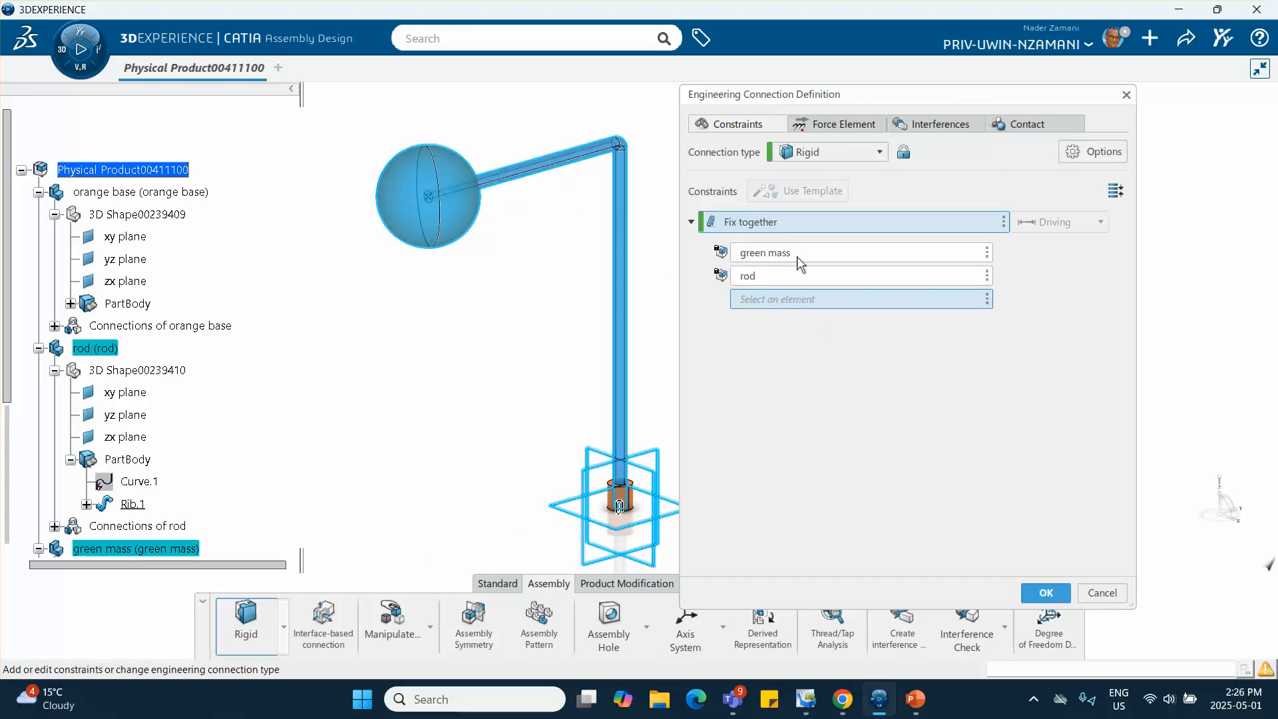
pyautogui.click(1042, 591)
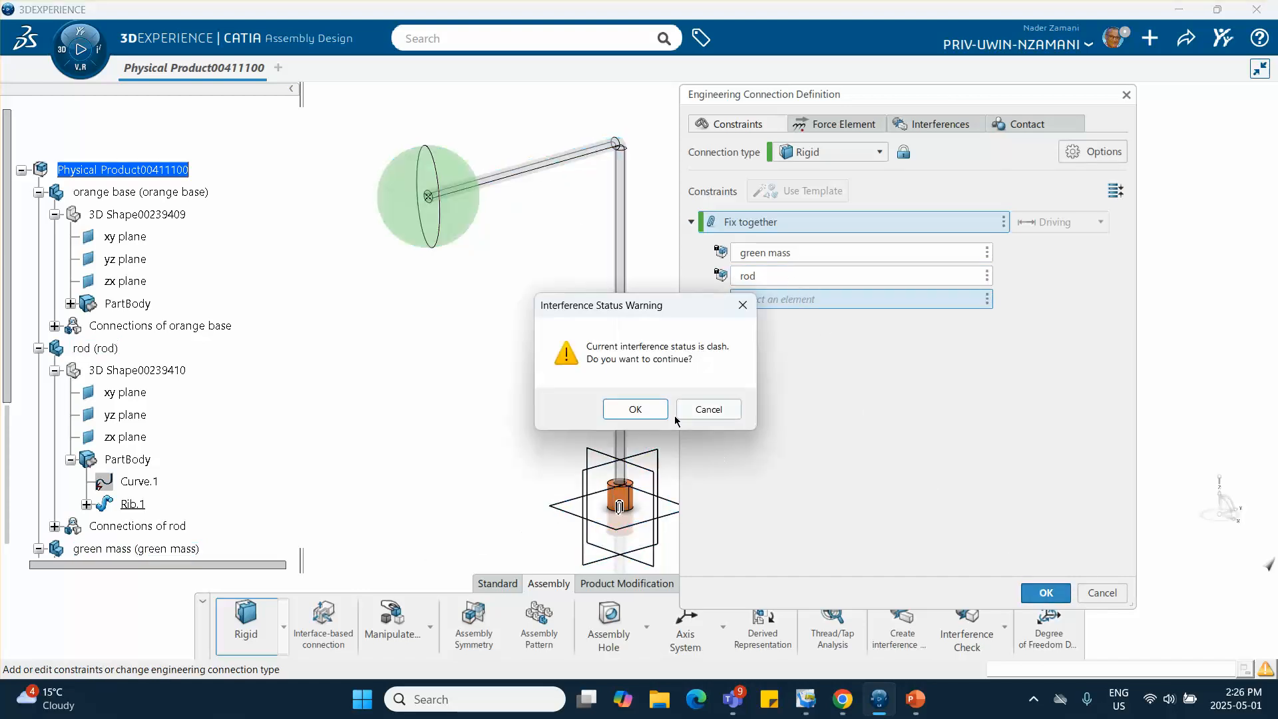
pyautogui.click(607, 407)
# Step: Collapse the orange base, rod and green mass branches in the tree and update the assembly's connections
pyautogui.click(473, 326)
pyautogui.moveTo(472, 326); pyautogui.dragTo(427, 361, button='middle')
pyautogui.click(437, 386)
pyautogui.scroll(-3, 299, 336)
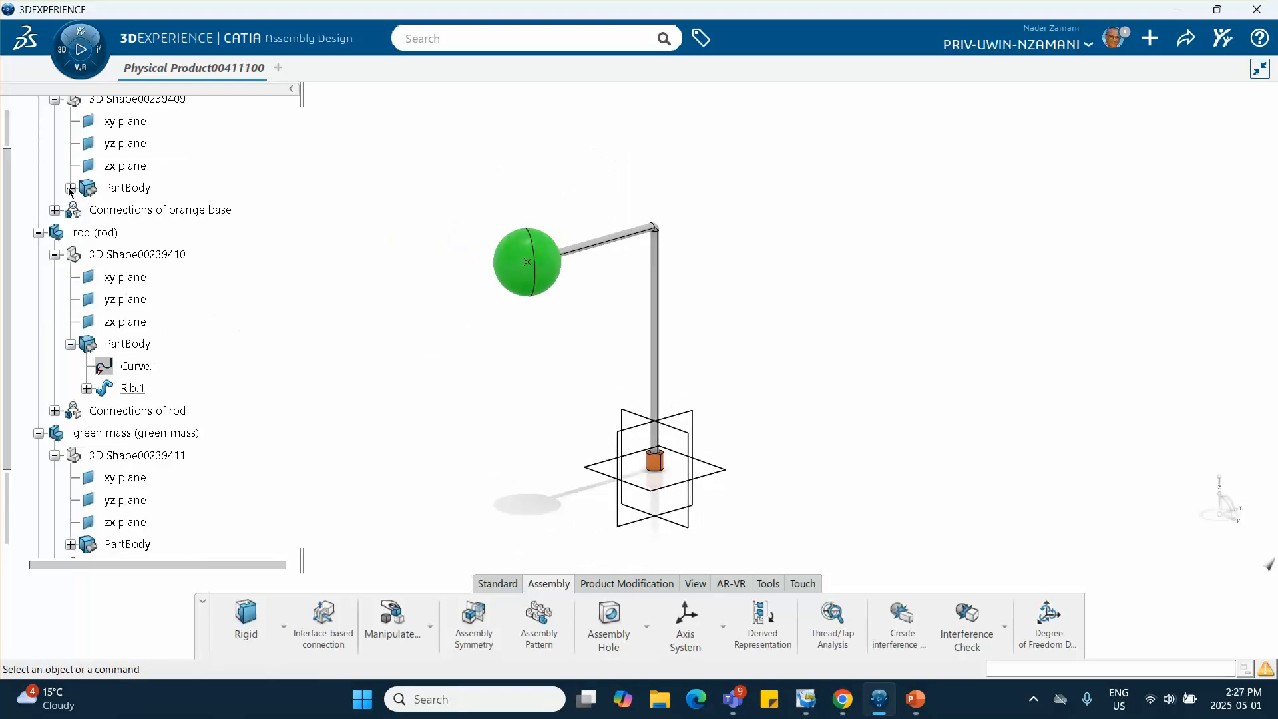
pyautogui.scroll(2, 74, 195)
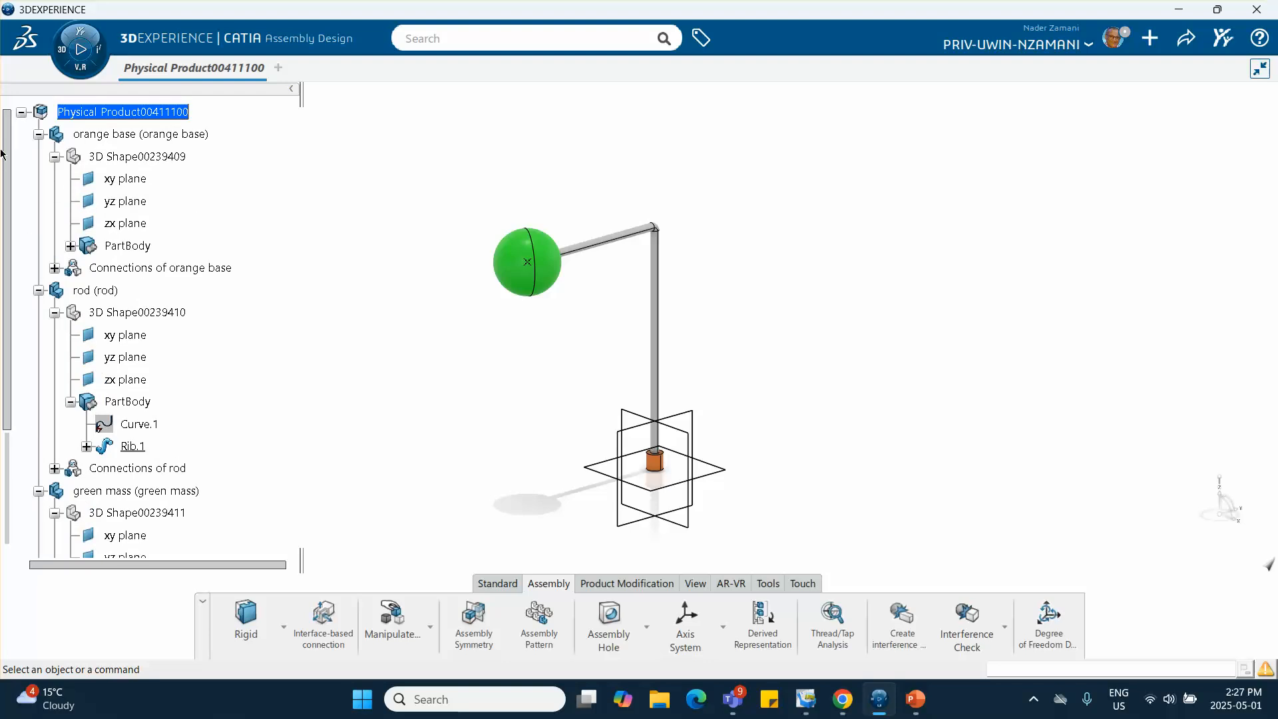
pyautogui.click(40, 135)
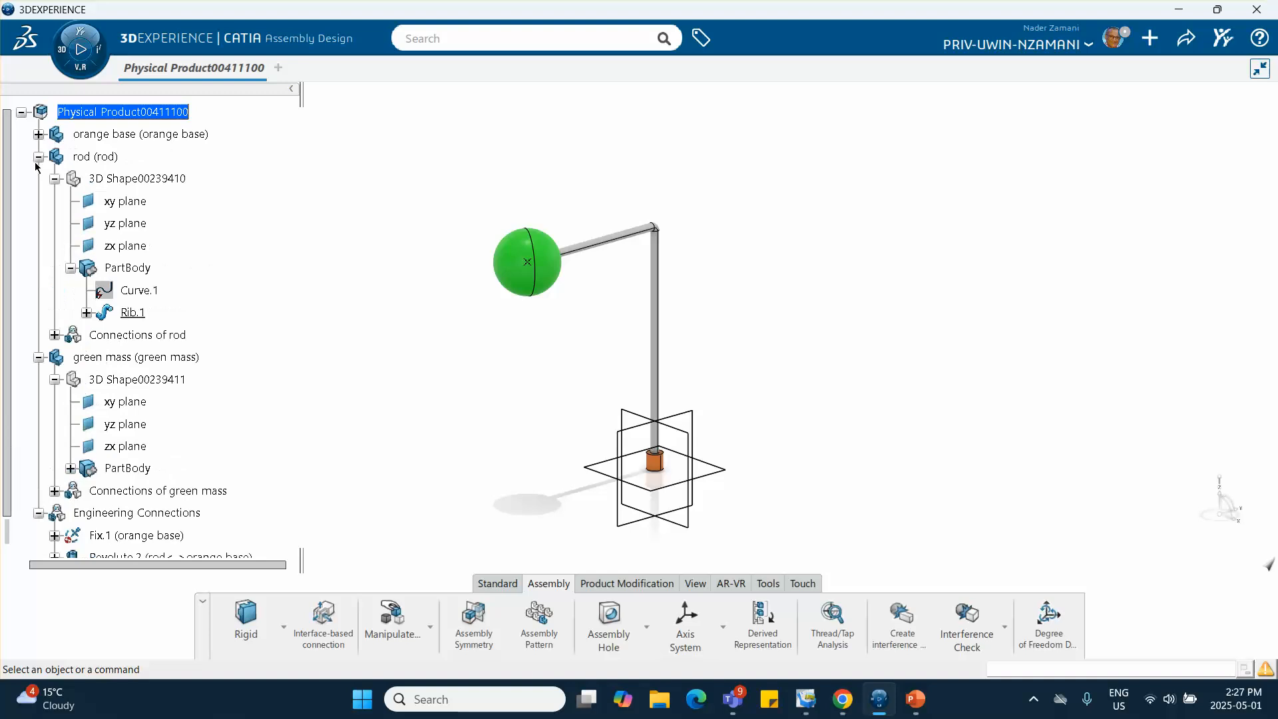
pyautogui.click(38, 157)
pyautogui.click(26, 179)
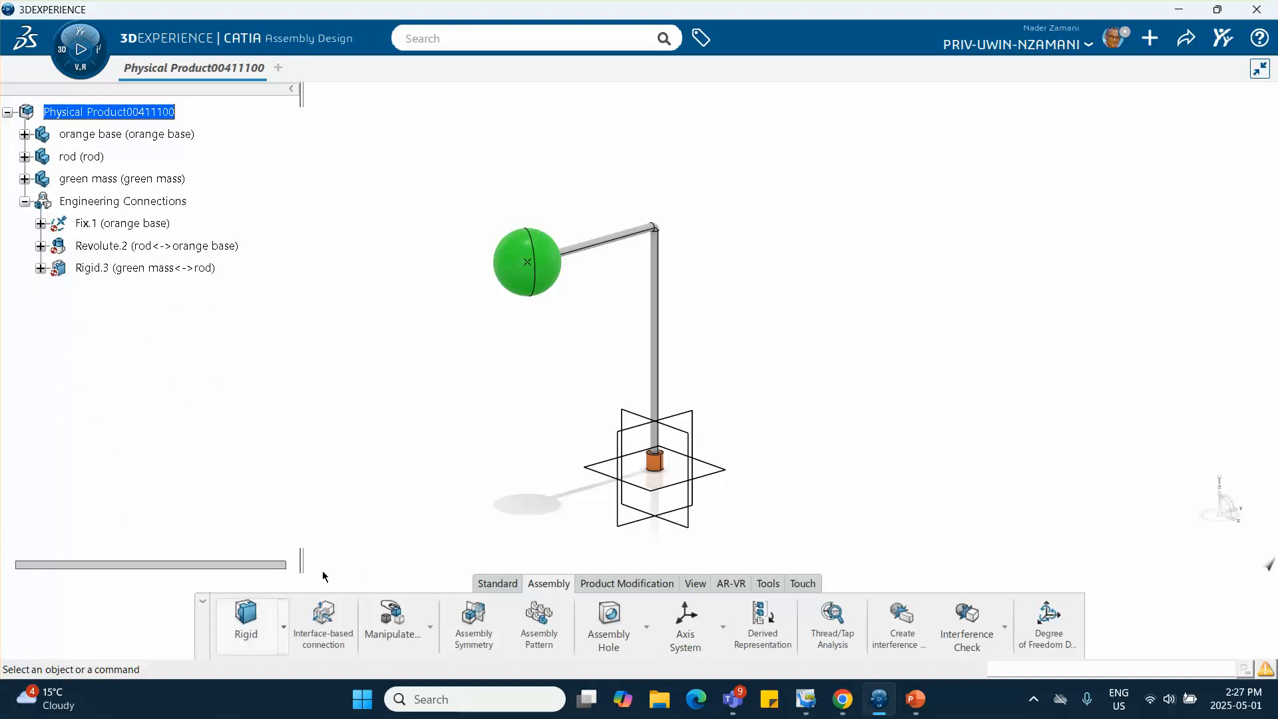
pyautogui.click(496, 583)
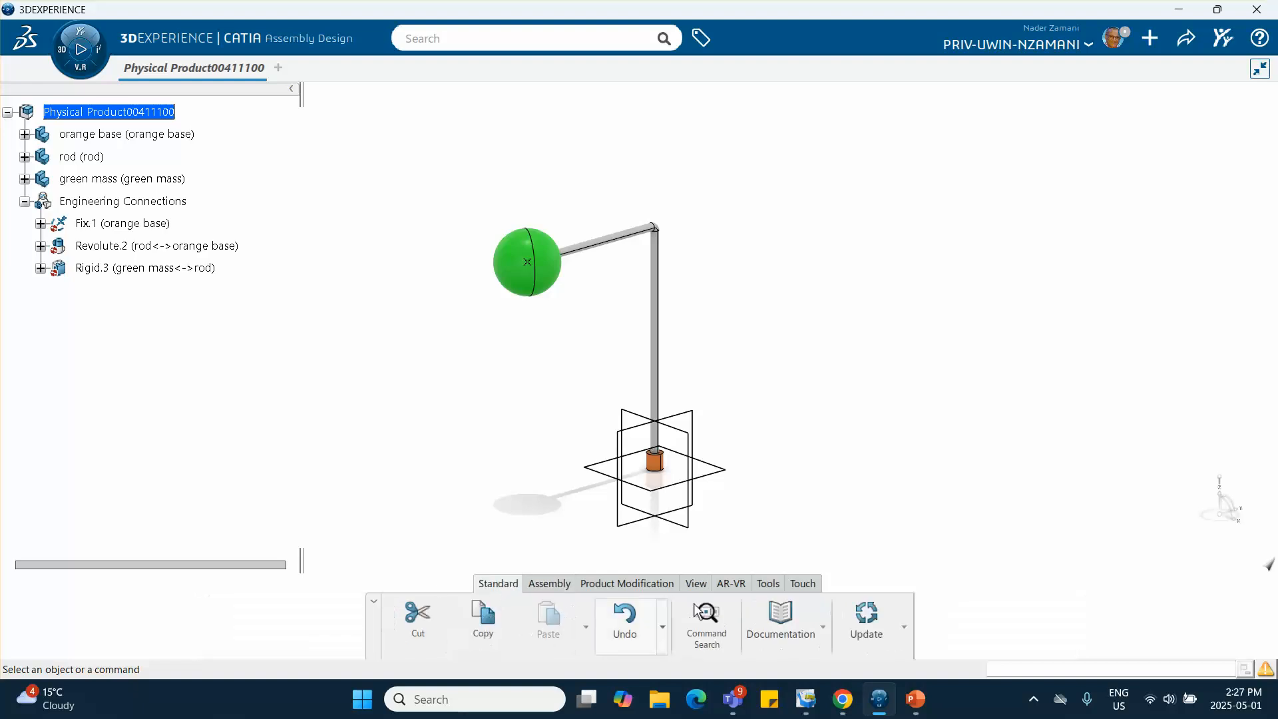
pyautogui.click(858, 615)
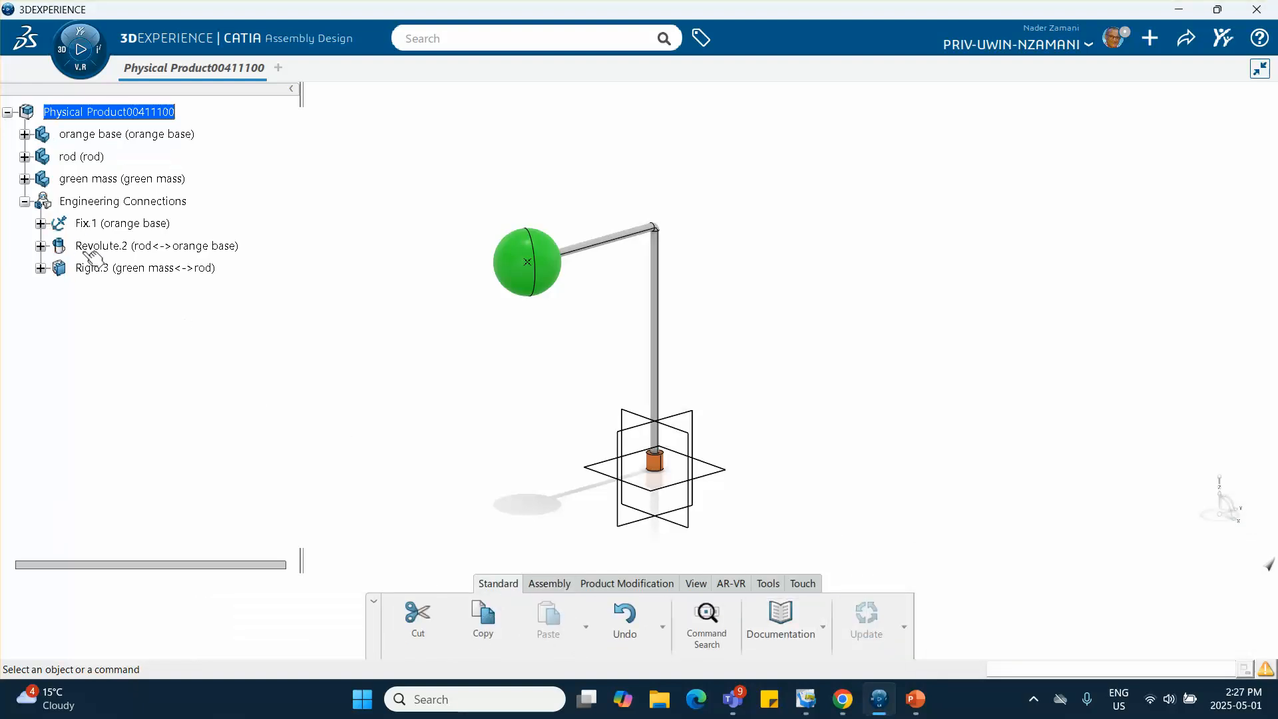
# Step: Switch to the Mechanical Systems Design app and show its mechanism commands
pyautogui.click(62, 54)
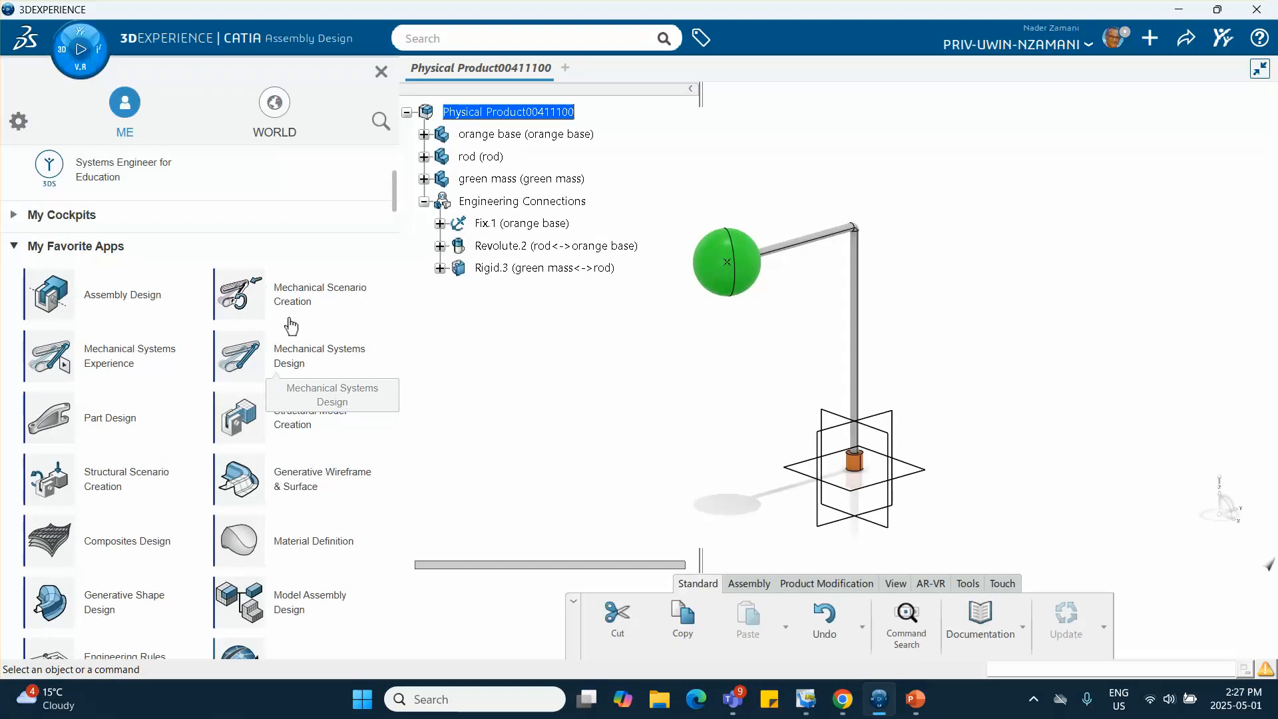
pyautogui.click(312, 366)
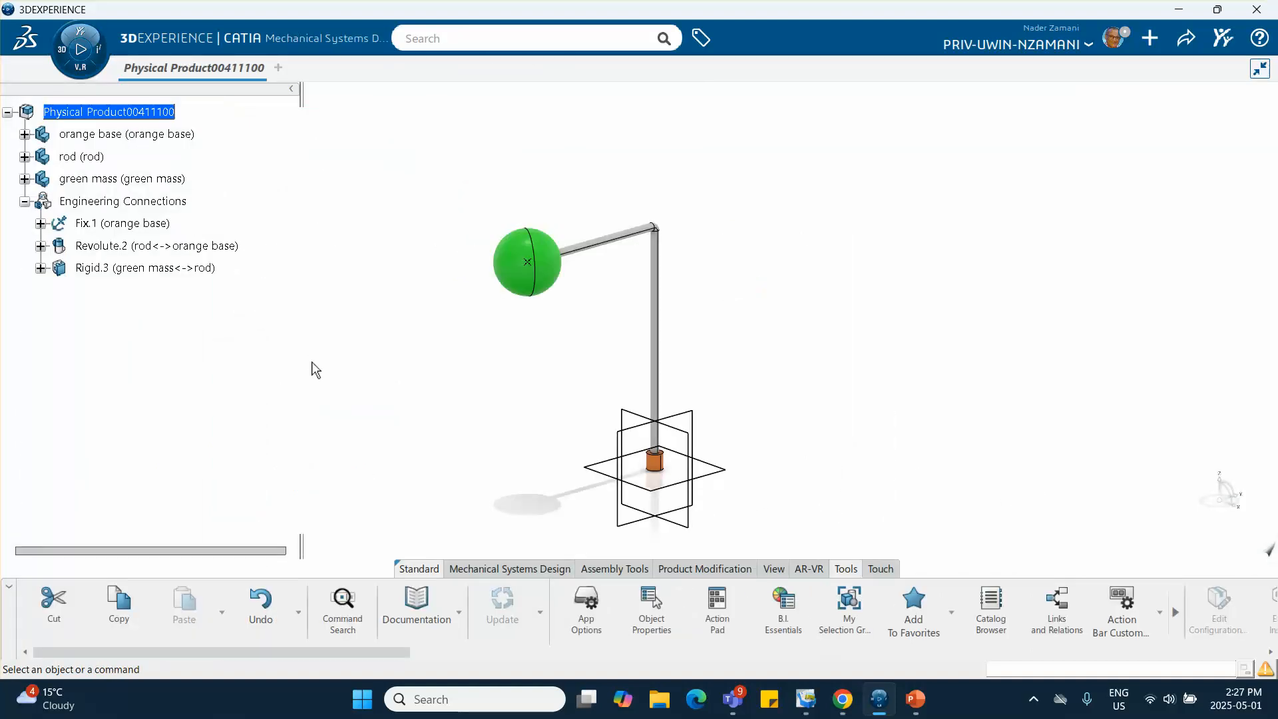
pyautogui.click(509, 568)
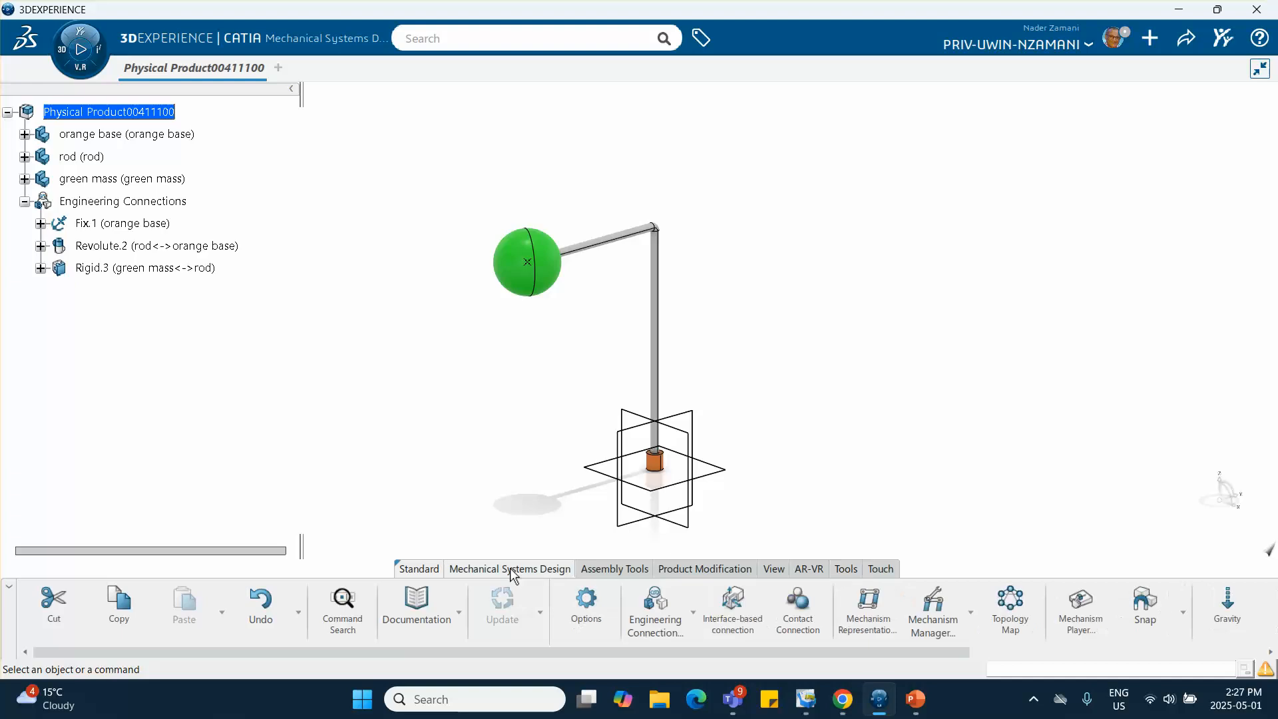
# Step: Create a mechanism representation titled "my rotating assembly" for the product
pyautogui.click(868, 617)
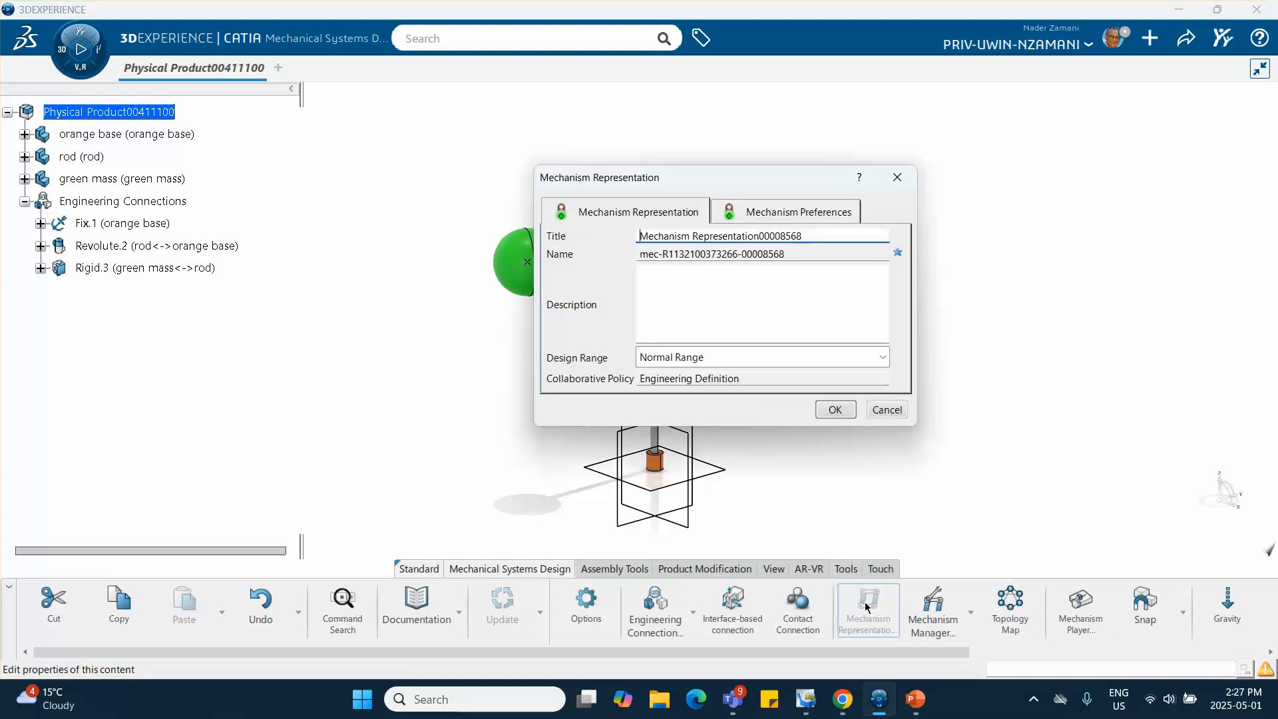
pyautogui.moveTo(805, 234); pyautogui.dragTo(589, 250)
pyautogui.write('my rotating assembly')
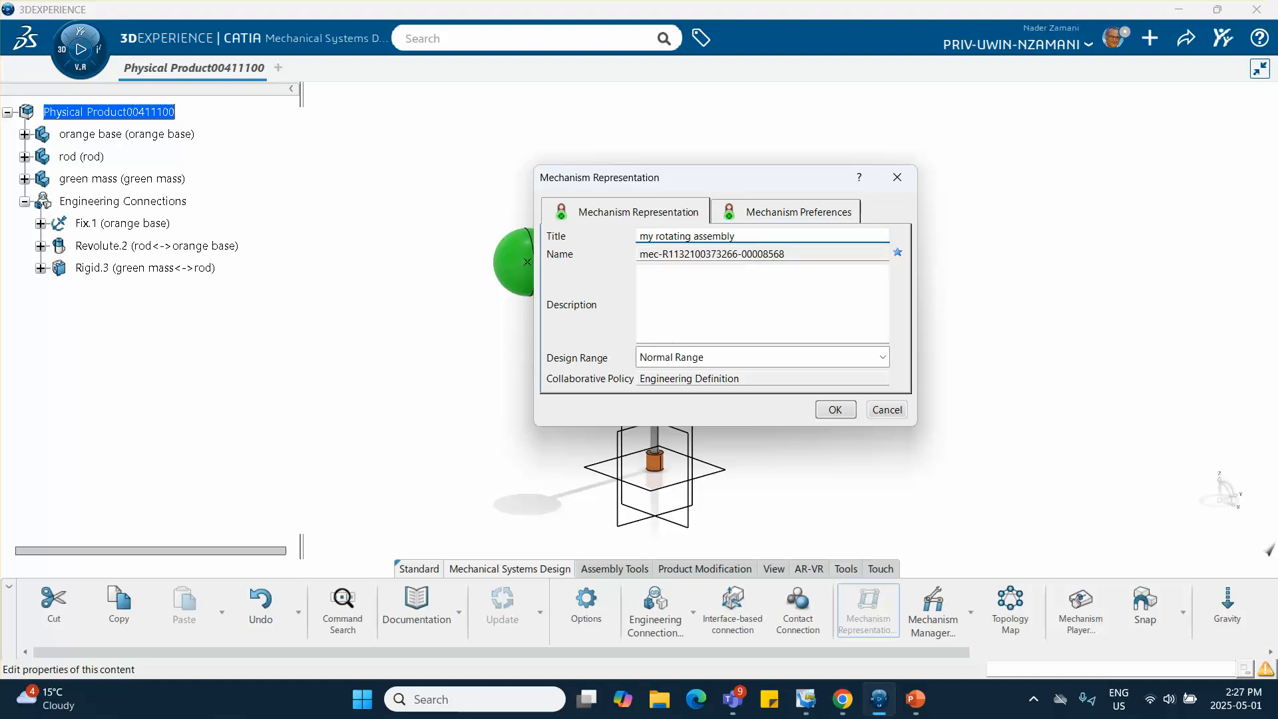
pyautogui.click(833, 410)
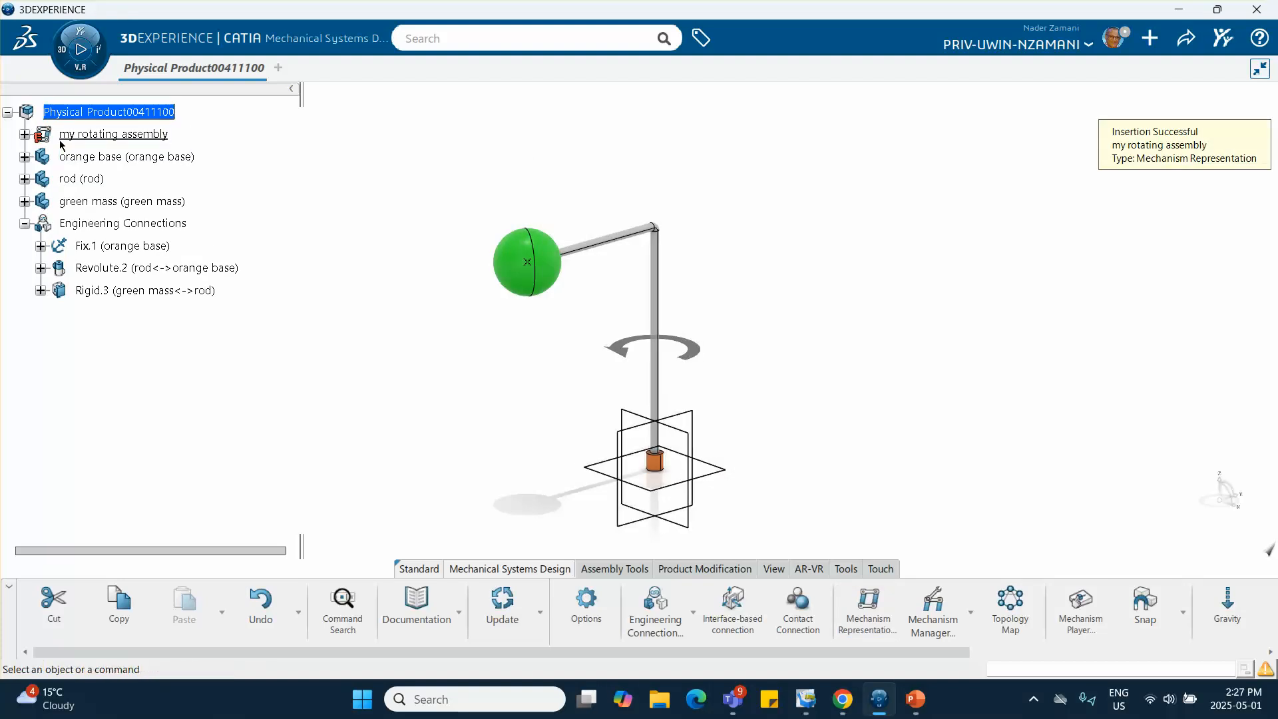
# Step: Expand the new mechanism's Joints and Commands branches in the tree to review their contents
pyautogui.click(25, 135)
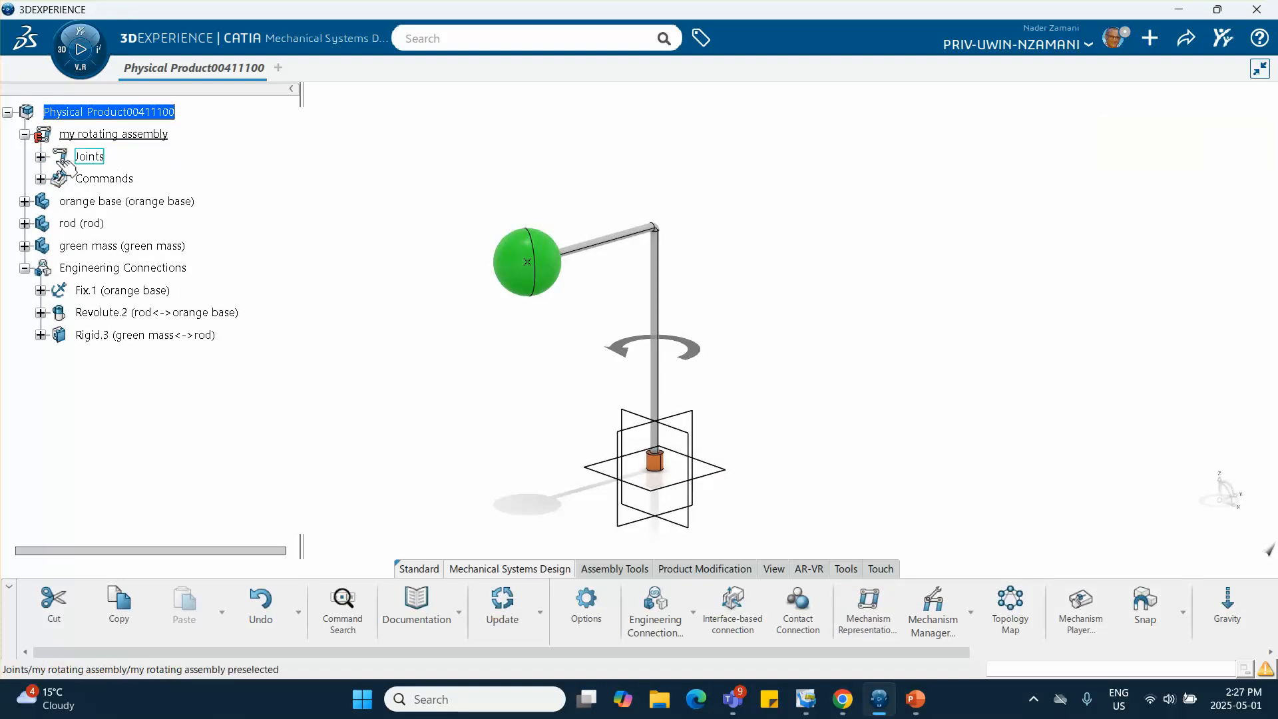
pyautogui.click(42, 157)
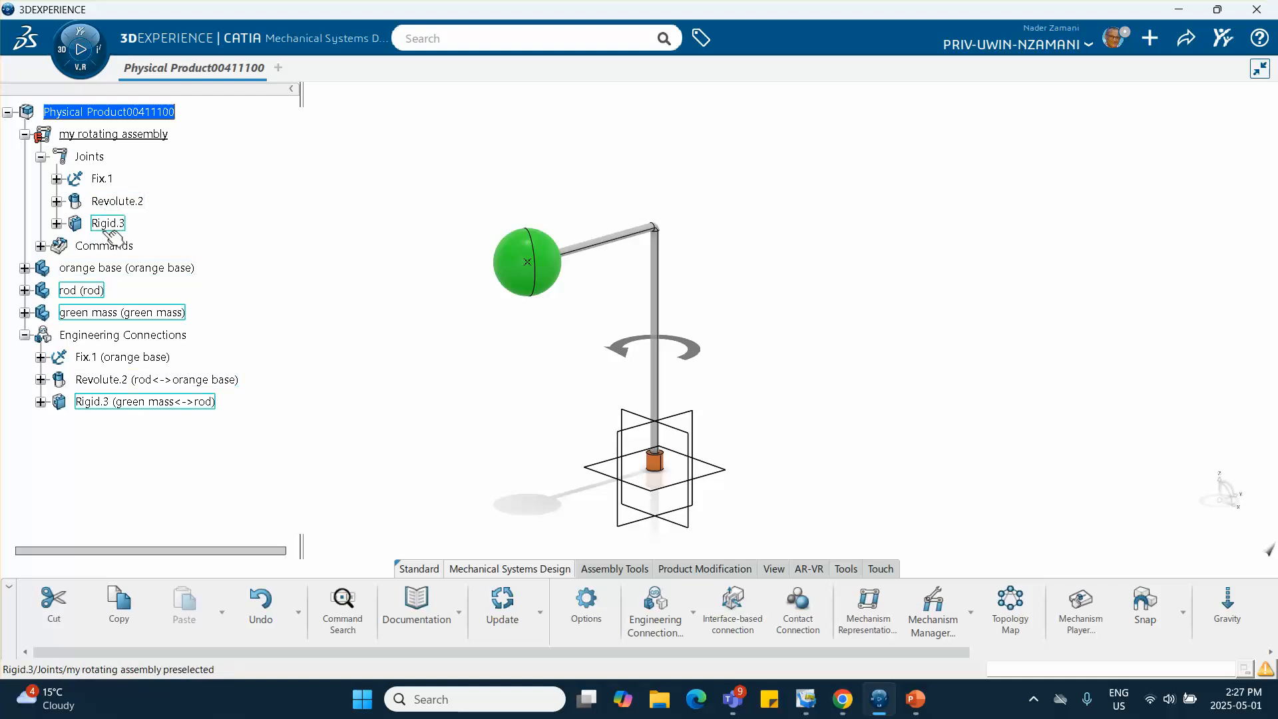
pyautogui.click(40, 247)
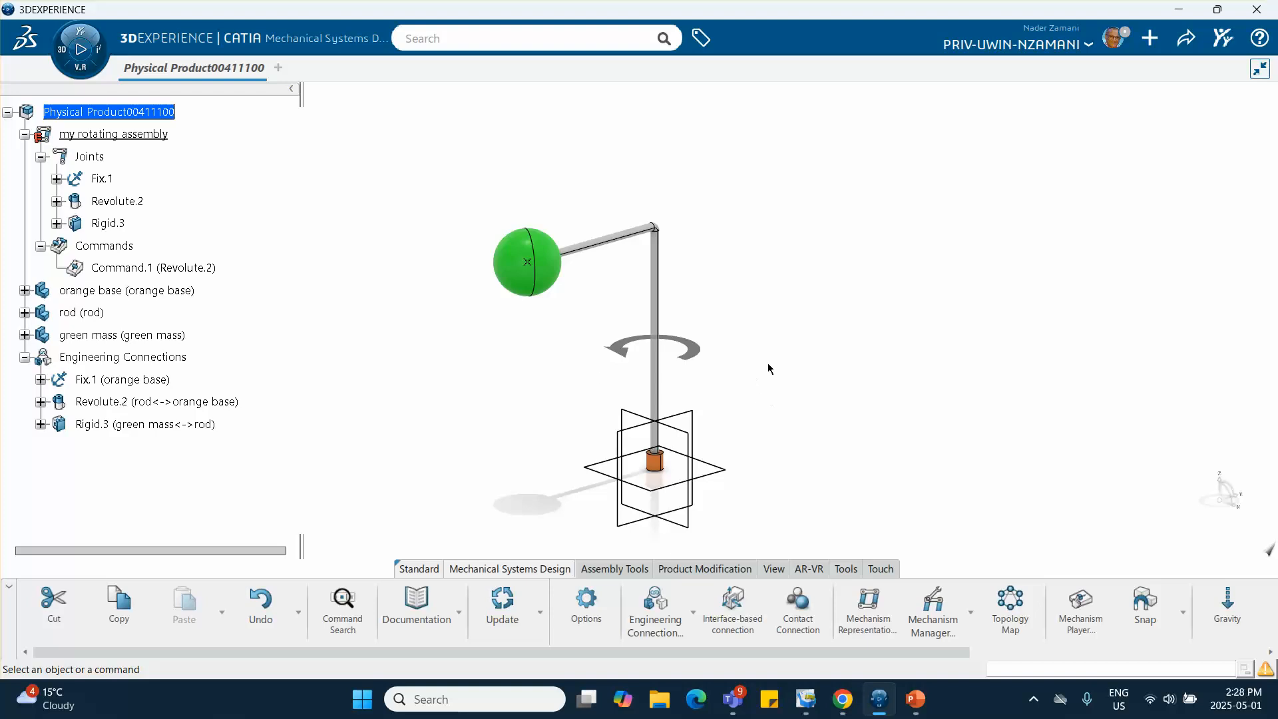
# Step: Start Weight Definition and declare the orange base's weight and inertia with values computed from its geometry
pyautogui.scroll(-5, 948, 602)
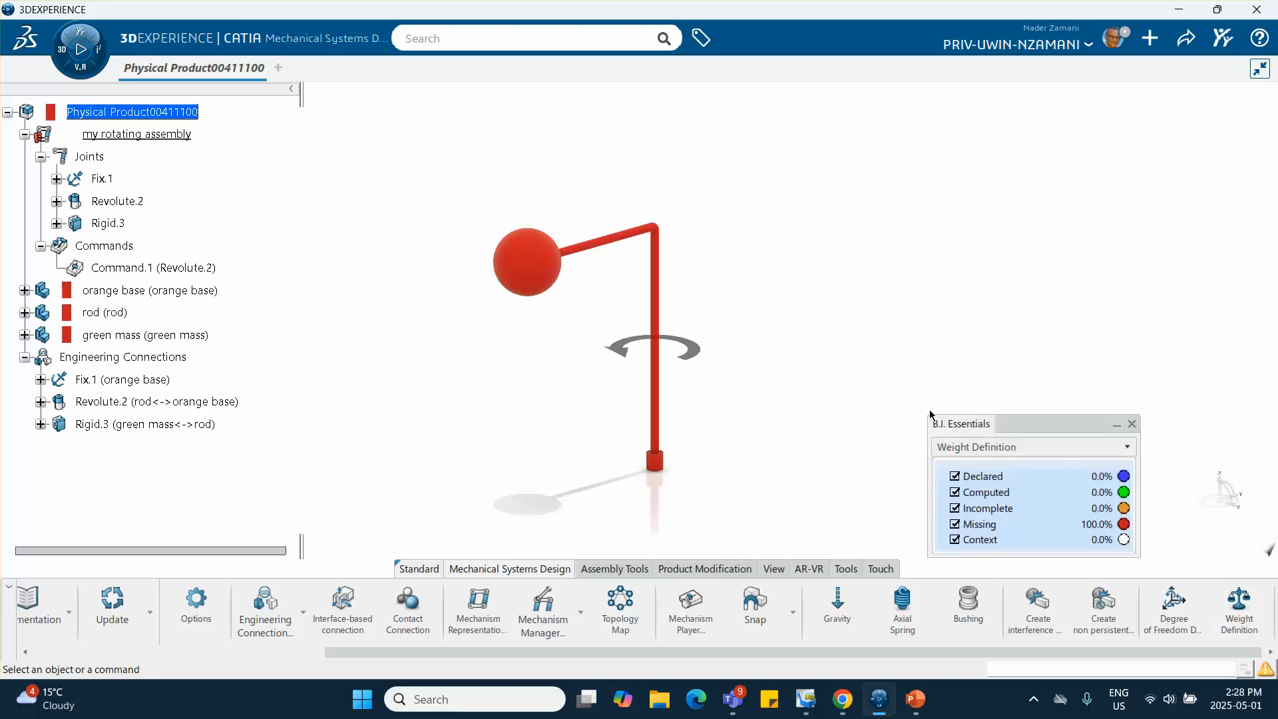
pyautogui.moveTo(1052, 426); pyautogui.dragTo(951, 202)
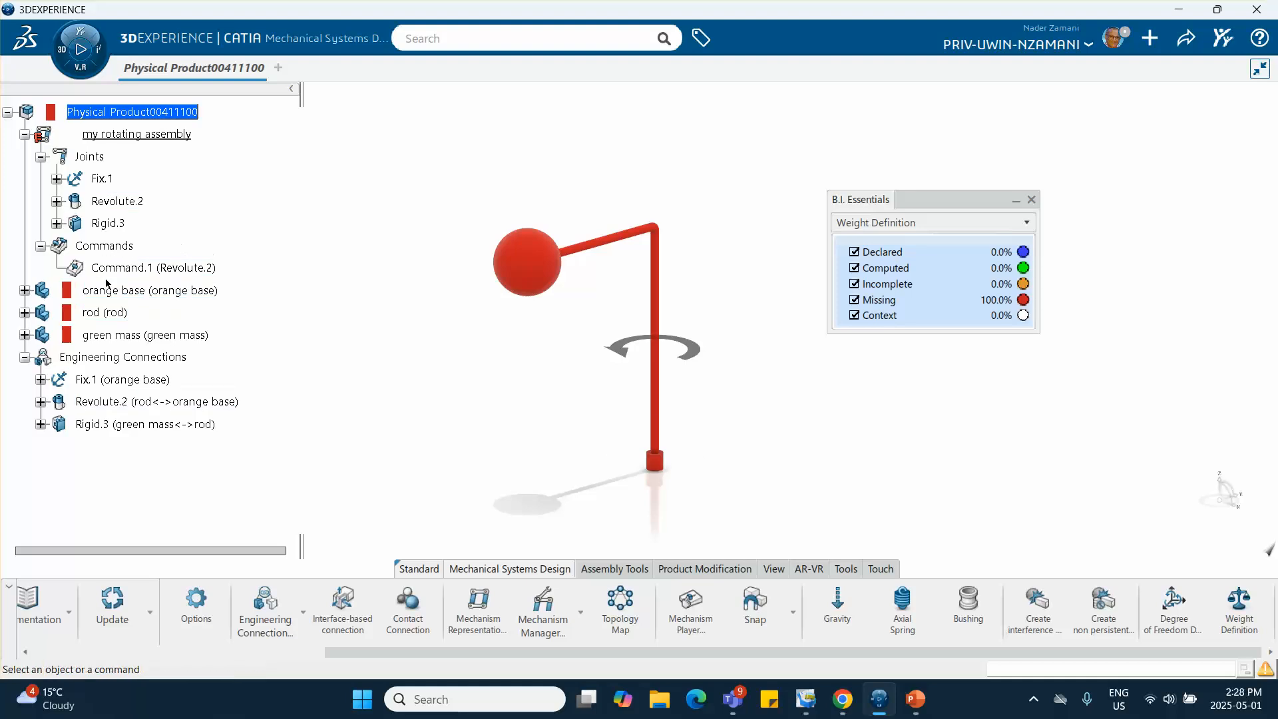
pyautogui.click(172, 294)
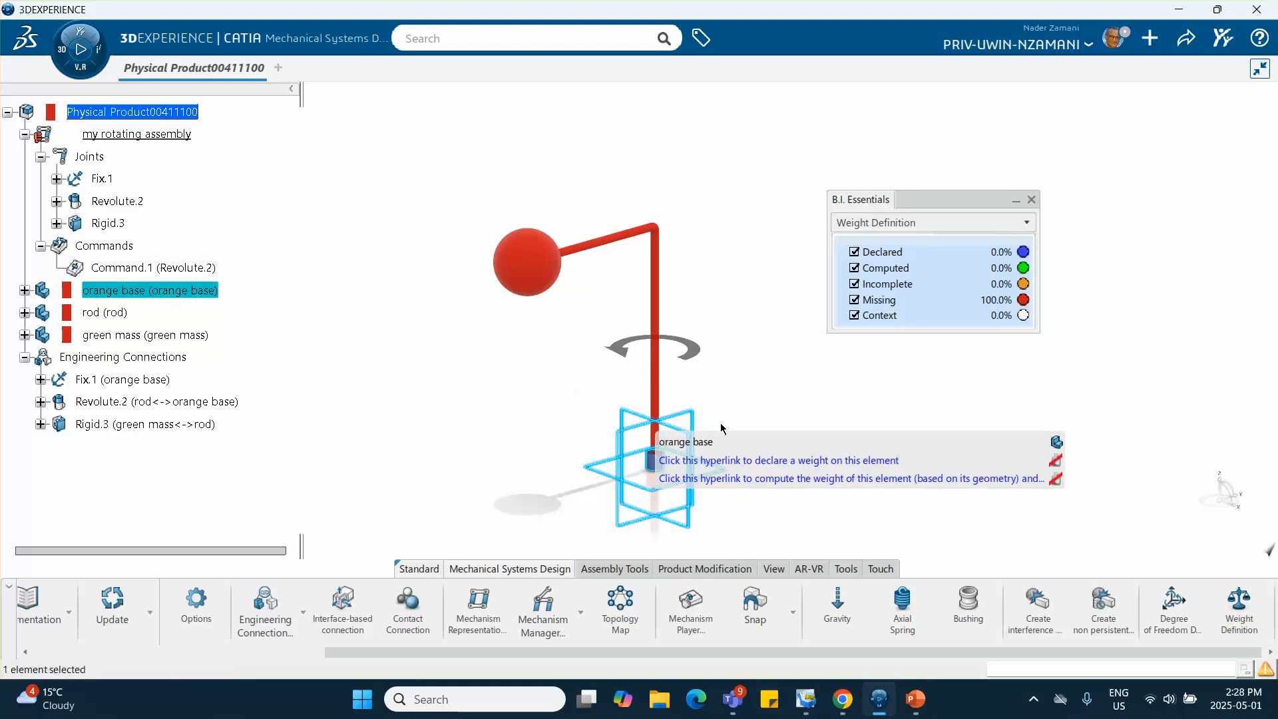
pyautogui.click(813, 461)
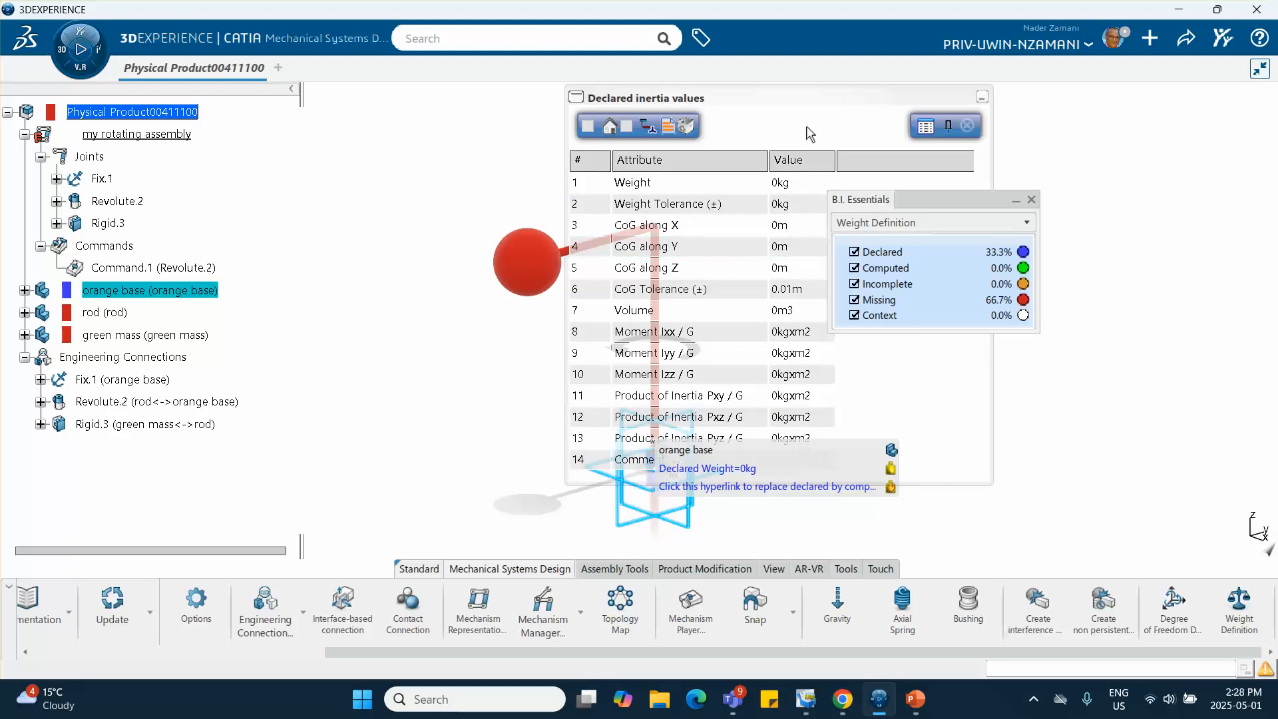
pyautogui.moveTo(782, 100); pyautogui.dragTo(500, 129)
pyautogui.moveTo(750, 169); pyautogui.dragTo(1006, 129, button='middle')
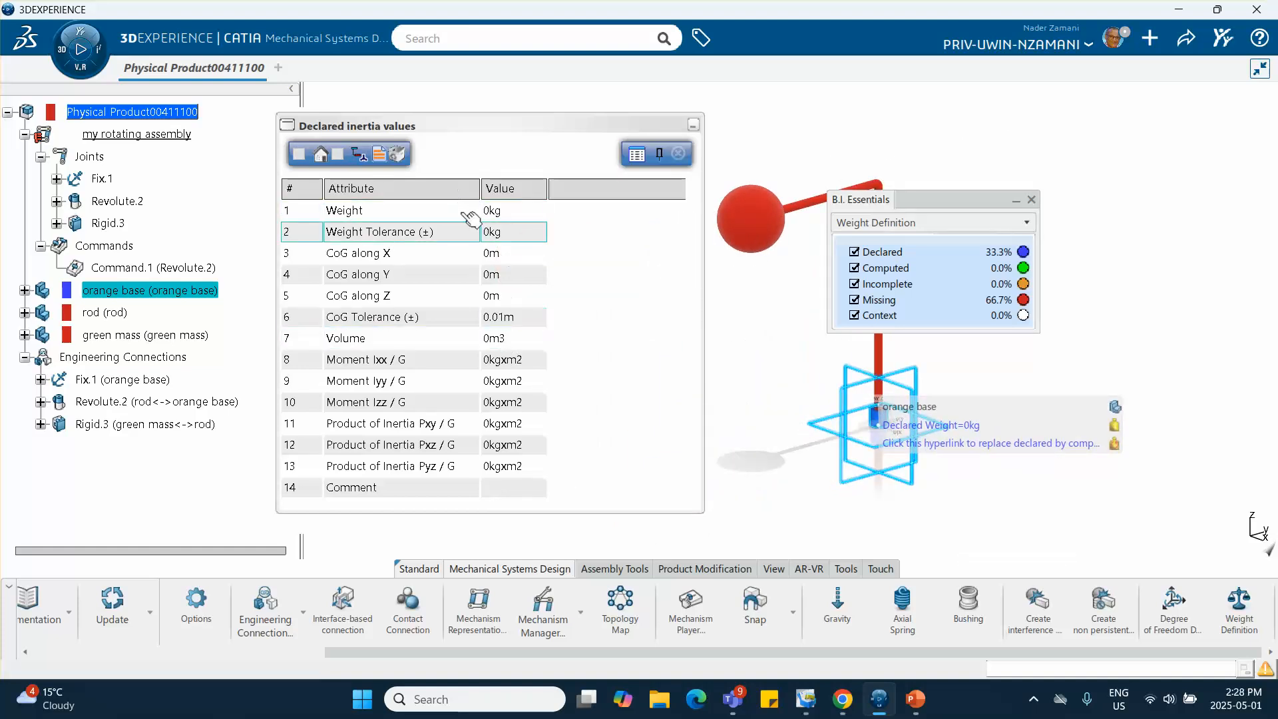
pyautogui.click(298, 156)
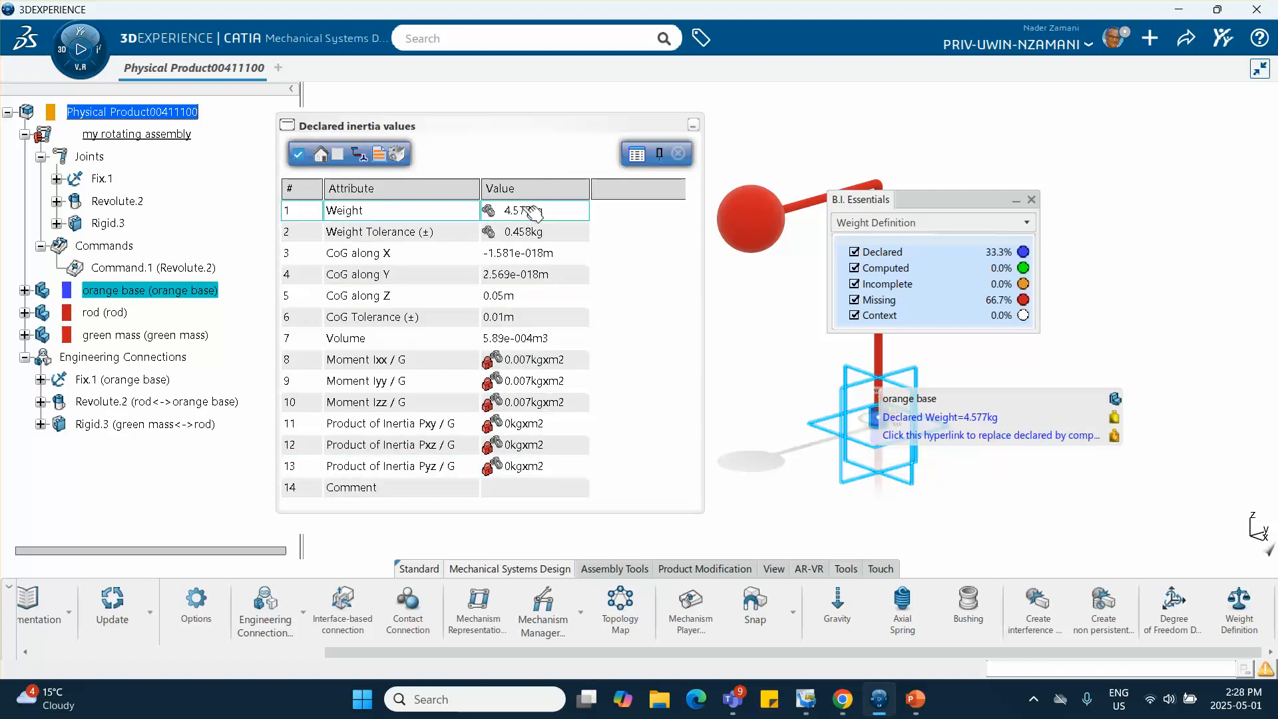
pyautogui.click(532, 211)
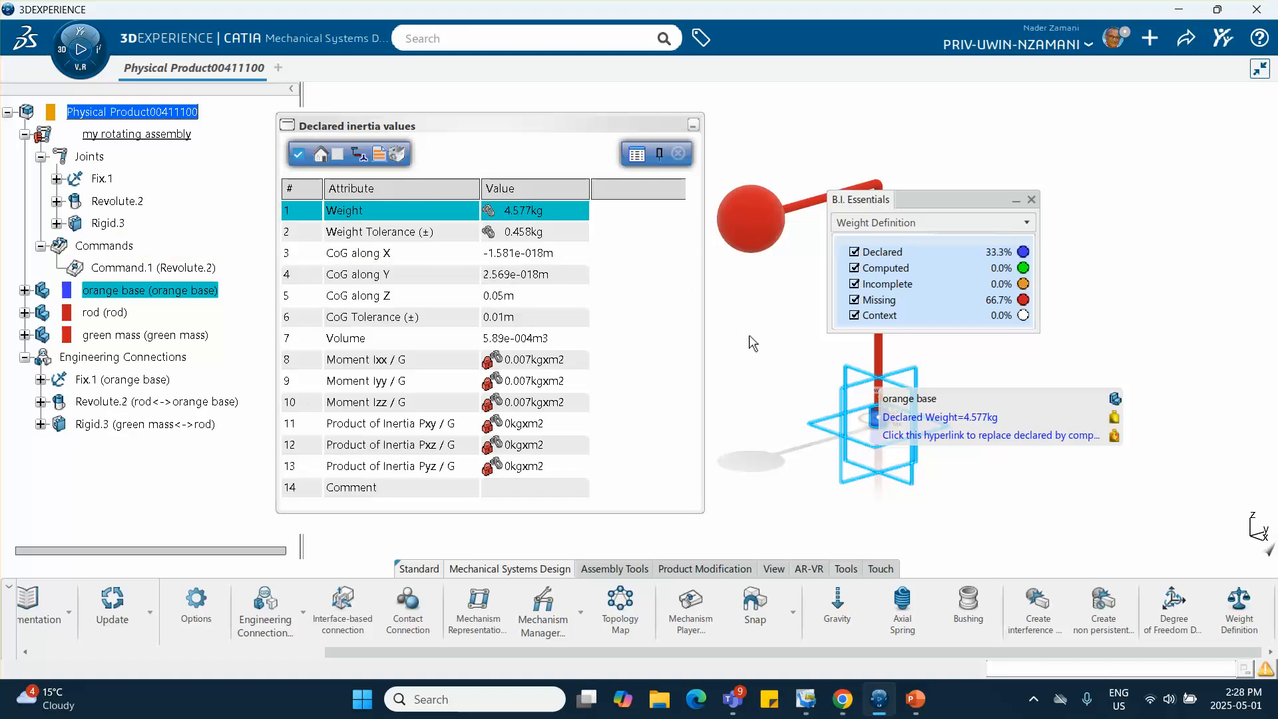
pyautogui.click(676, 152)
pyautogui.moveTo(621, 341); pyautogui.dragTo(447, 306, button='middle')
pyautogui.moveTo(807, 363); pyautogui.dragTo(962, 392)
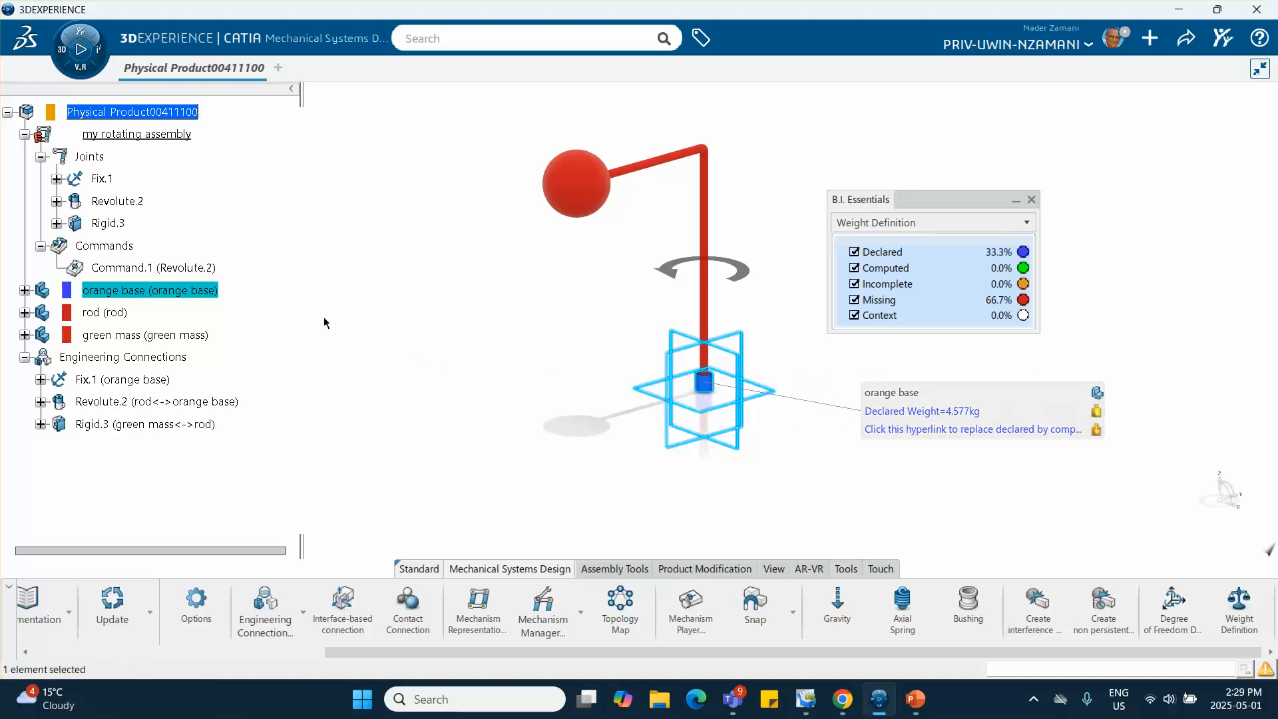
# Step: Declare the rod's inertia values from its geometry and override its weight with 0.005 kg
pyautogui.click(104, 312)
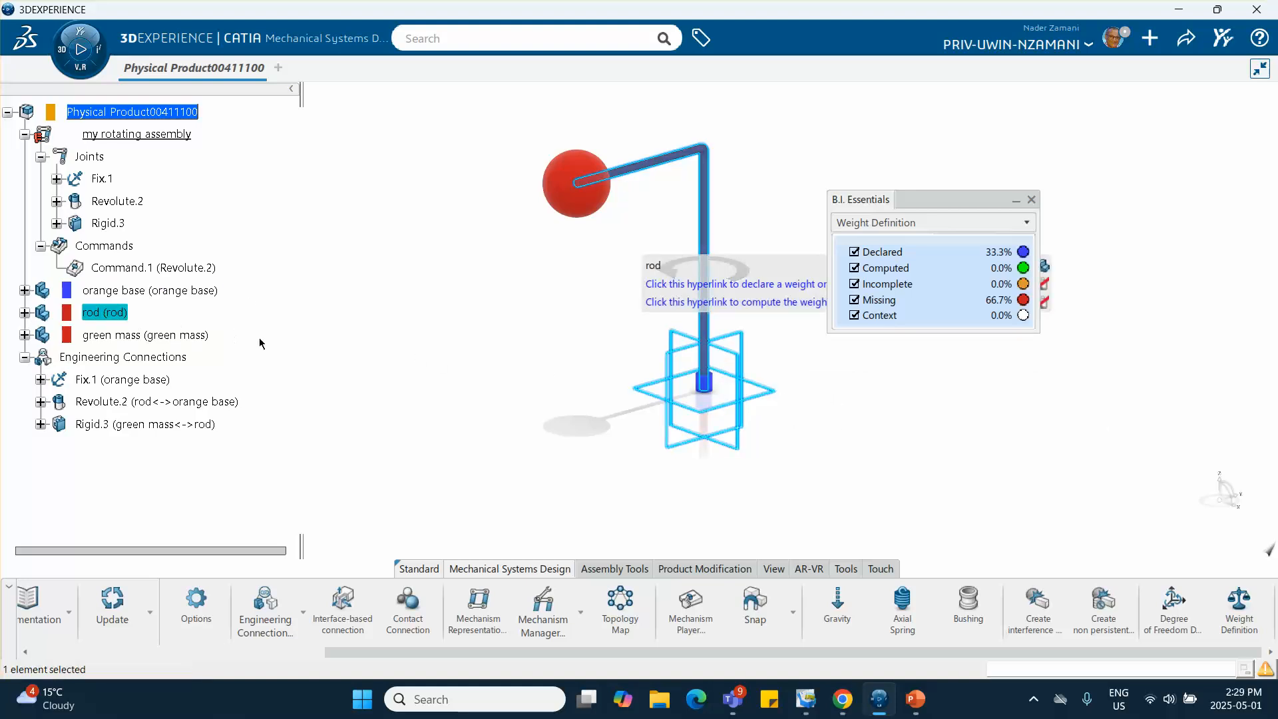
pyautogui.click(781, 286)
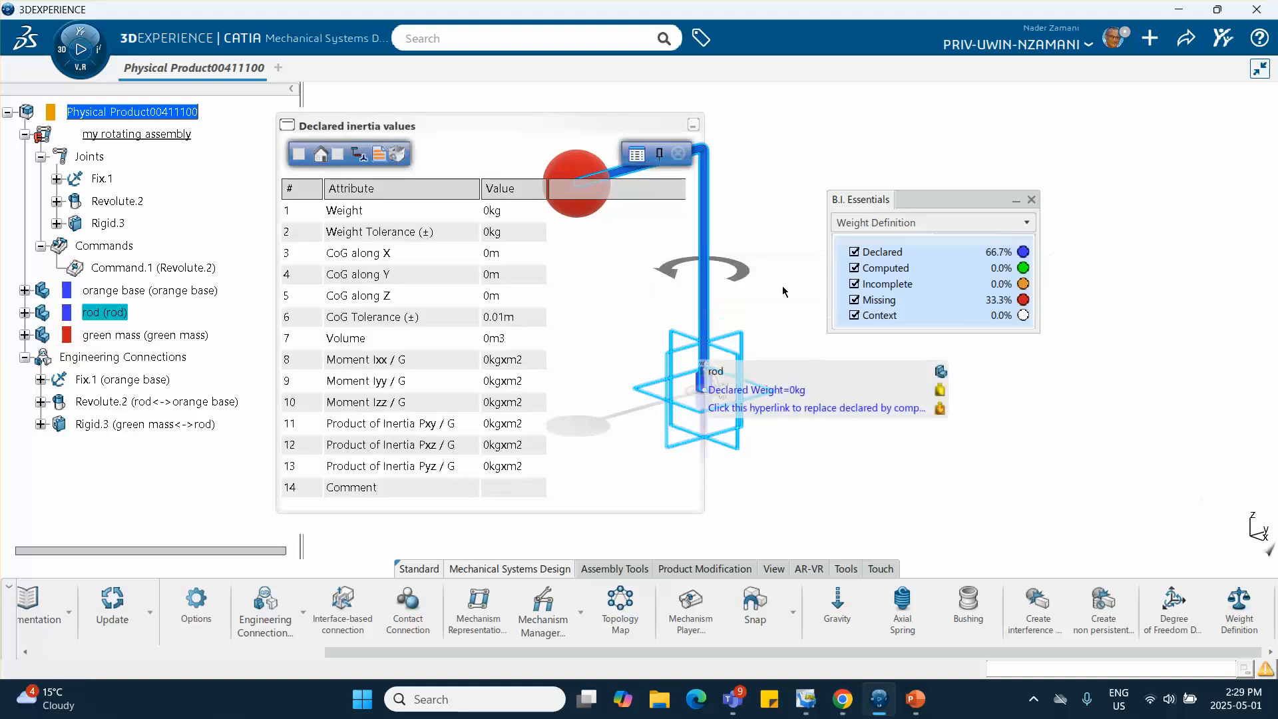
pyautogui.click(299, 154)
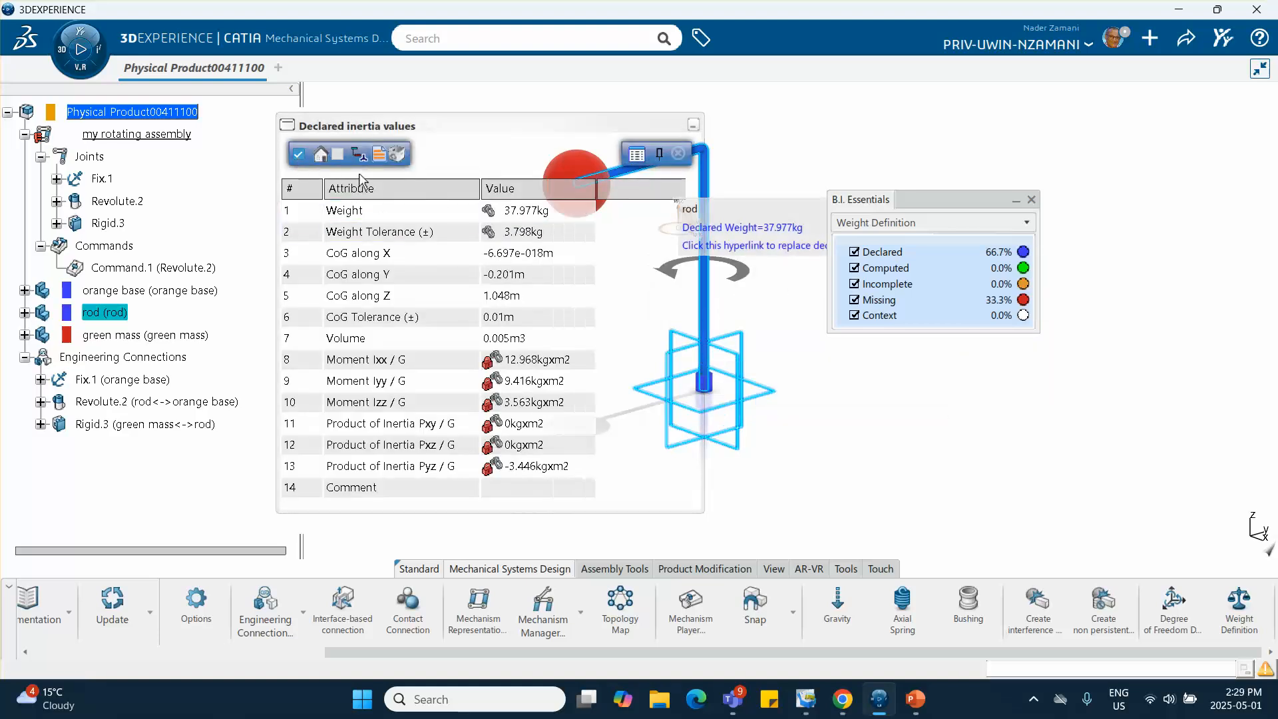
pyautogui.click(528, 212)
pyautogui.doubleClick(528, 212)
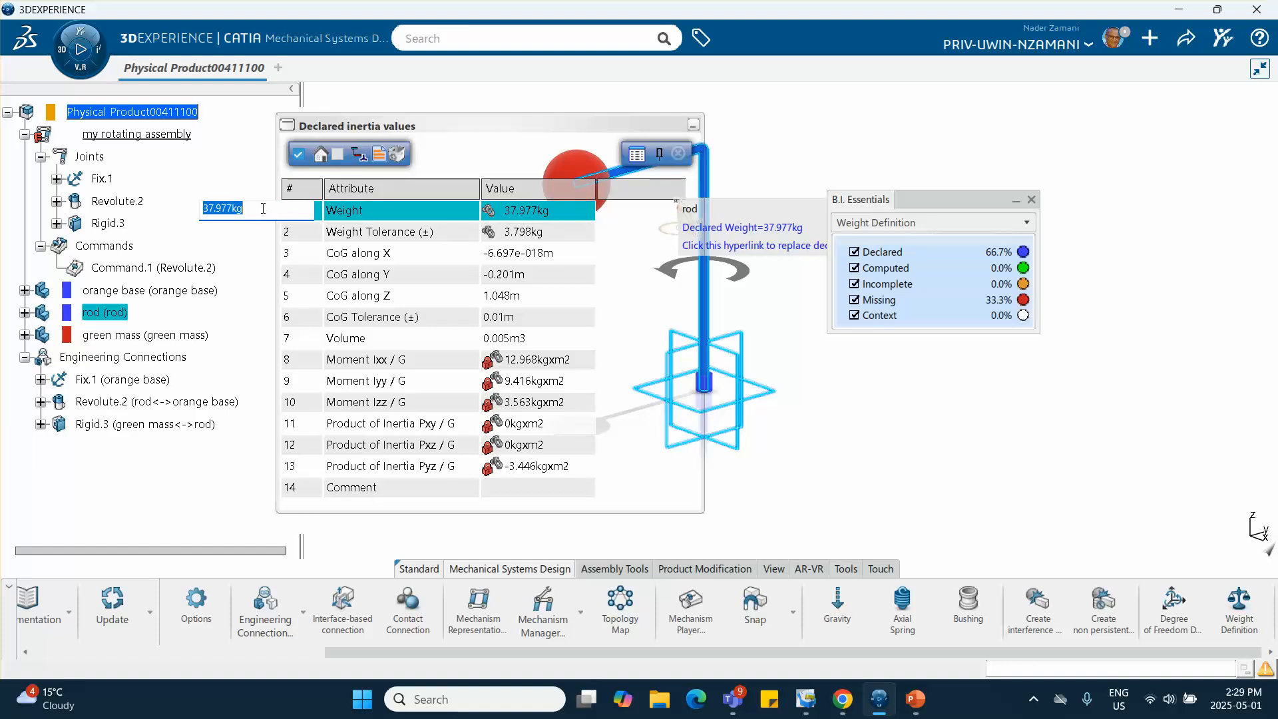
pyautogui.press('BackSpace')
pyautogui.write('.005')
pyautogui.press('Return')
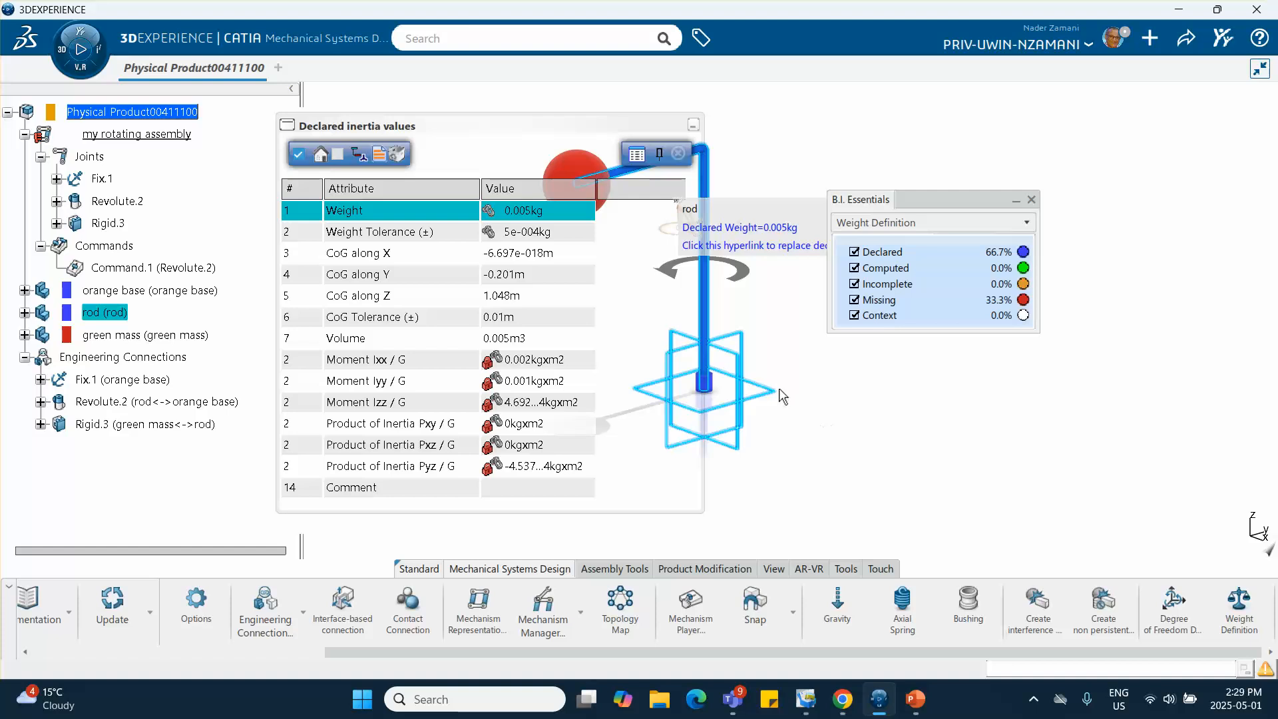
pyautogui.click(678, 154)
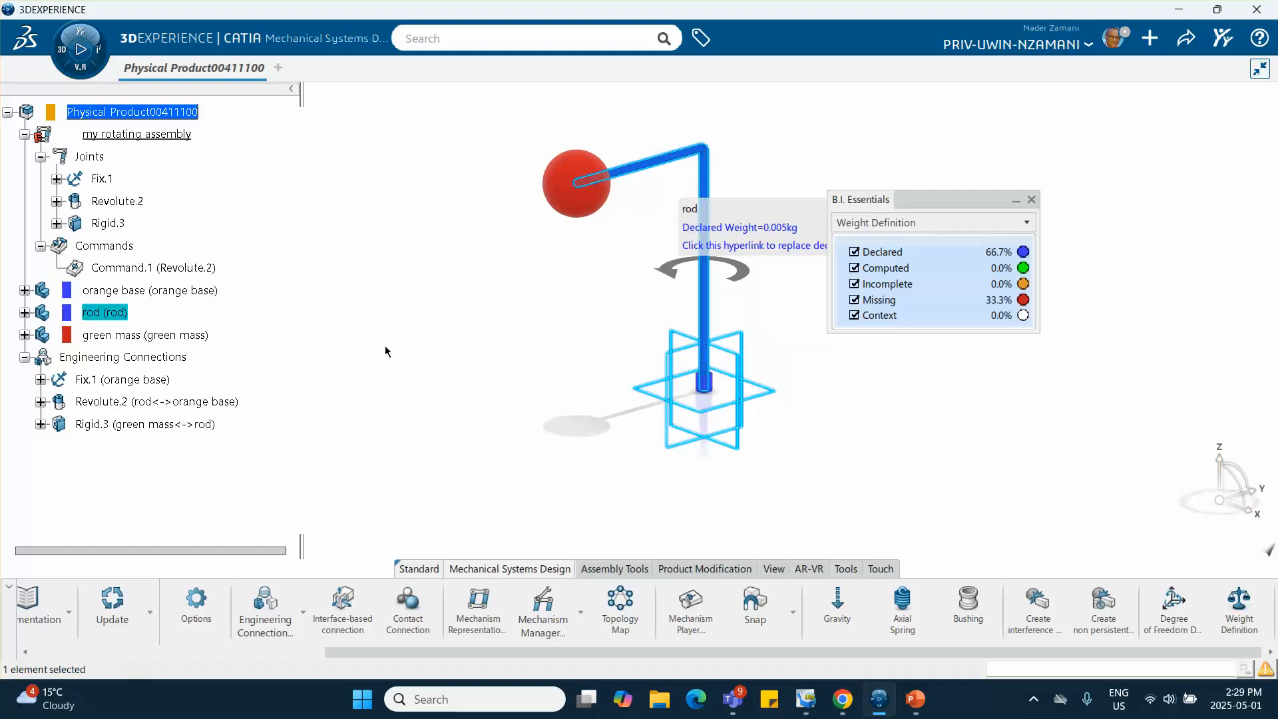
# Step: Declare the green mass's inertia values from its geometry, set its weight to 10 kg and leave Weight Definition
pyautogui.click(159, 338)
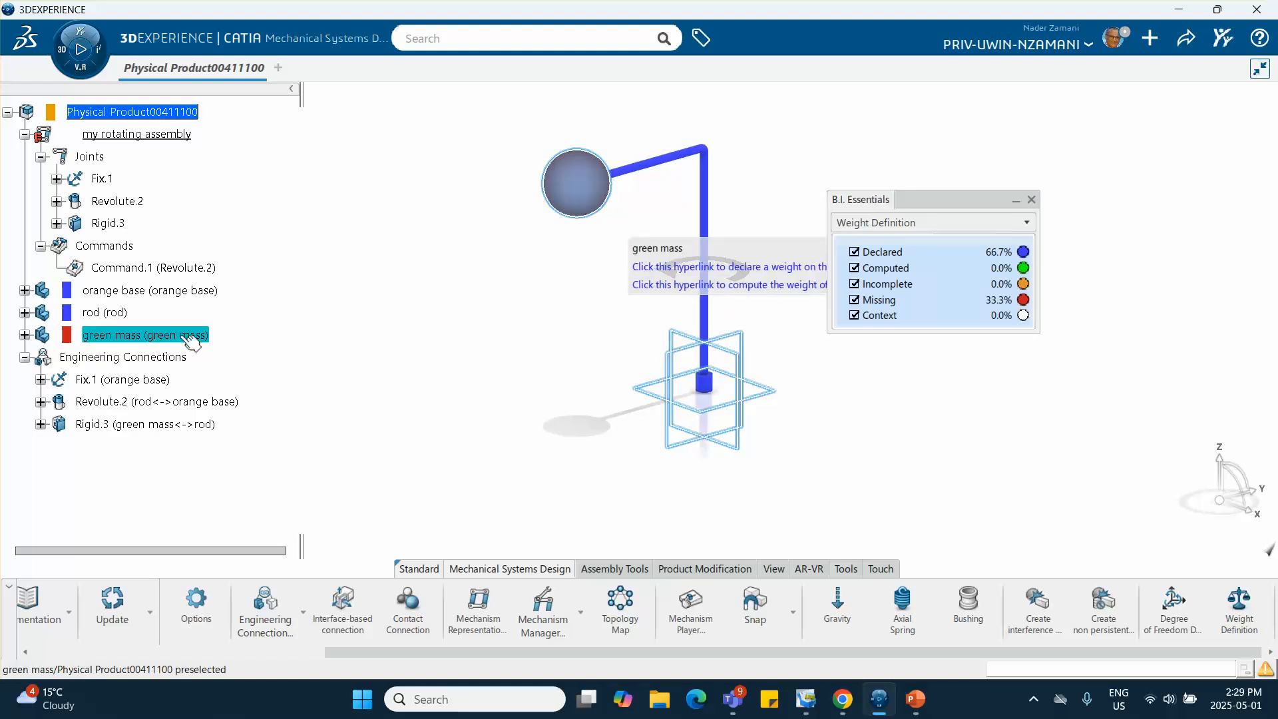
pyautogui.moveTo(933, 206); pyautogui.dragTo(1050, 205)
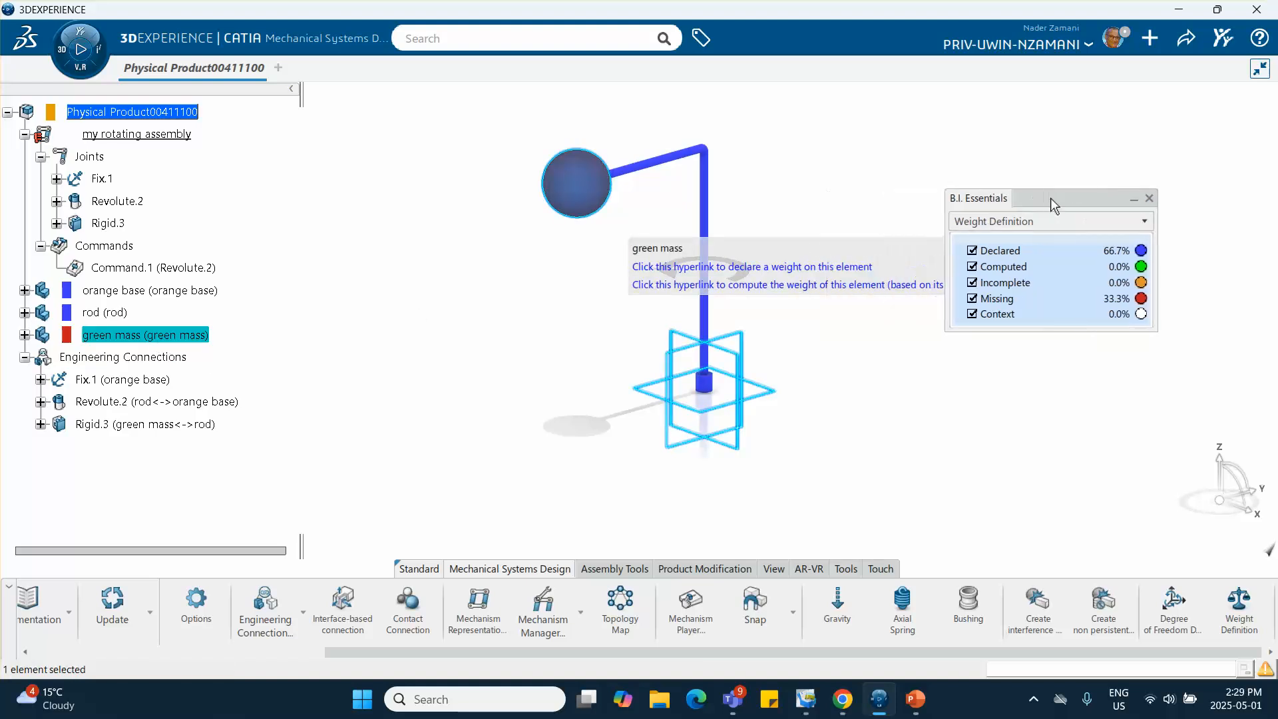
pyautogui.click(816, 271)
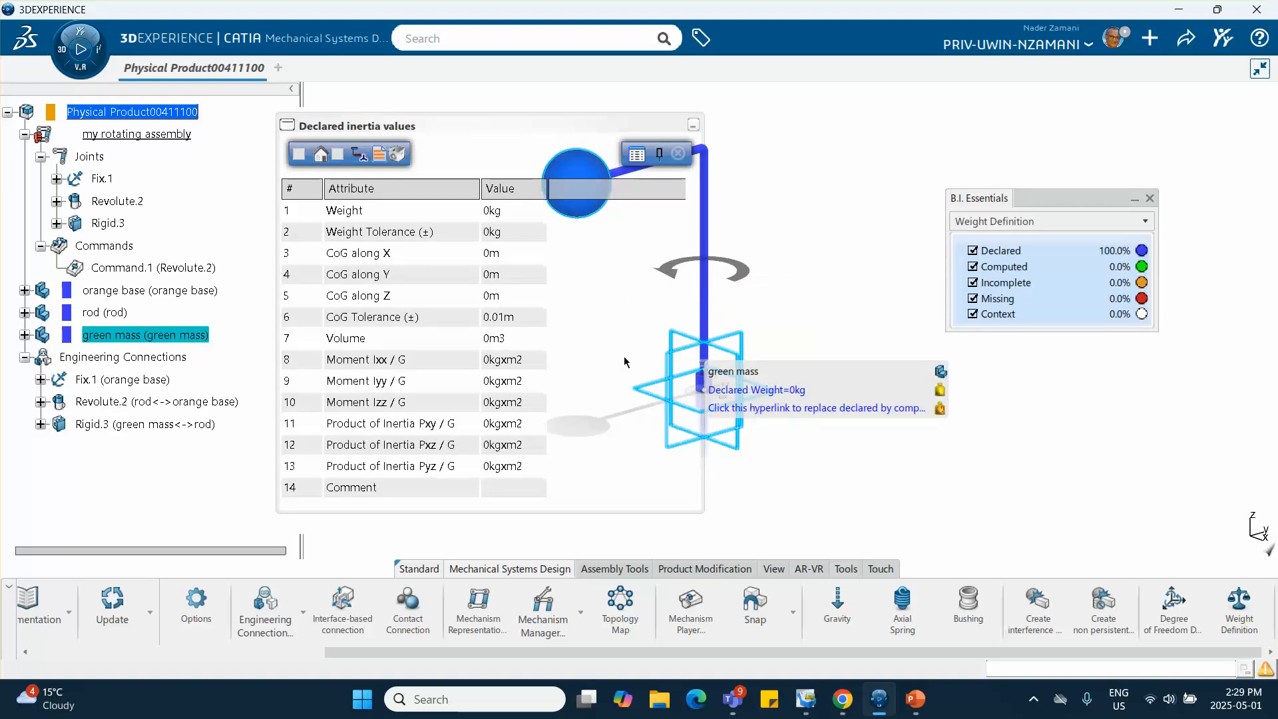
pyautogui.click(297, 157)
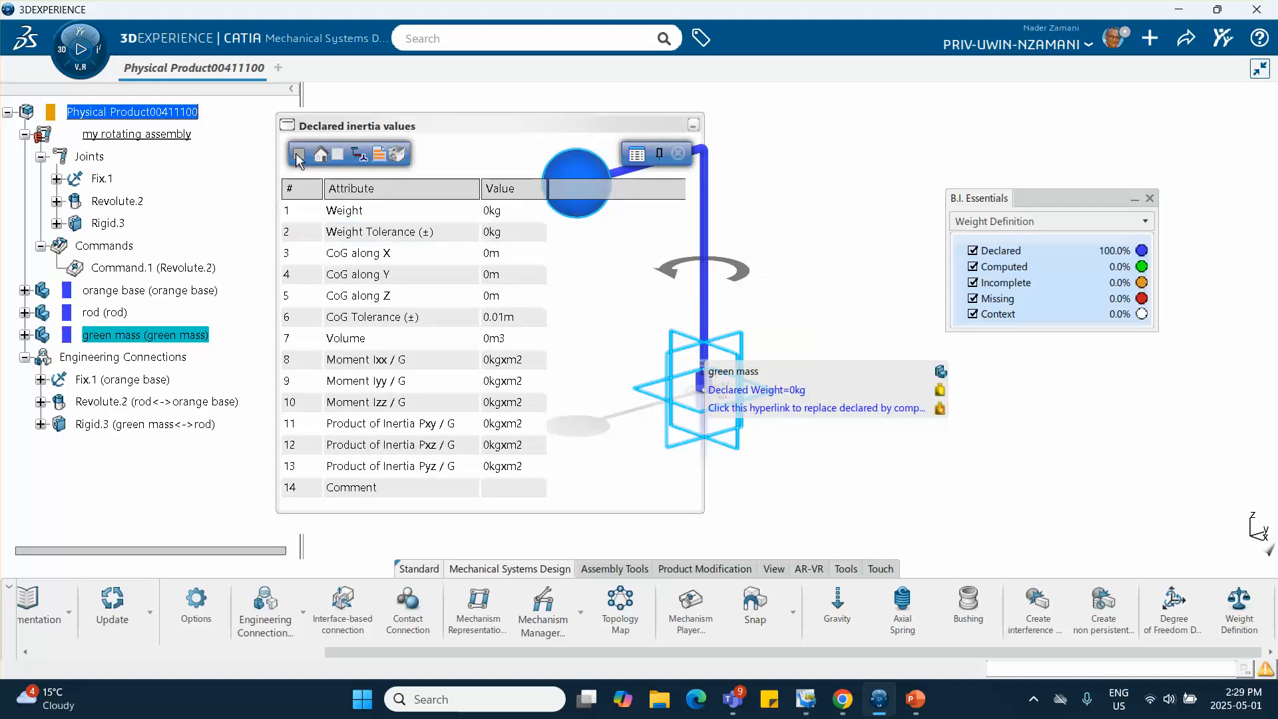
pyautogui.click(526, 212)
pyautogui.doubleClick(519, 210)
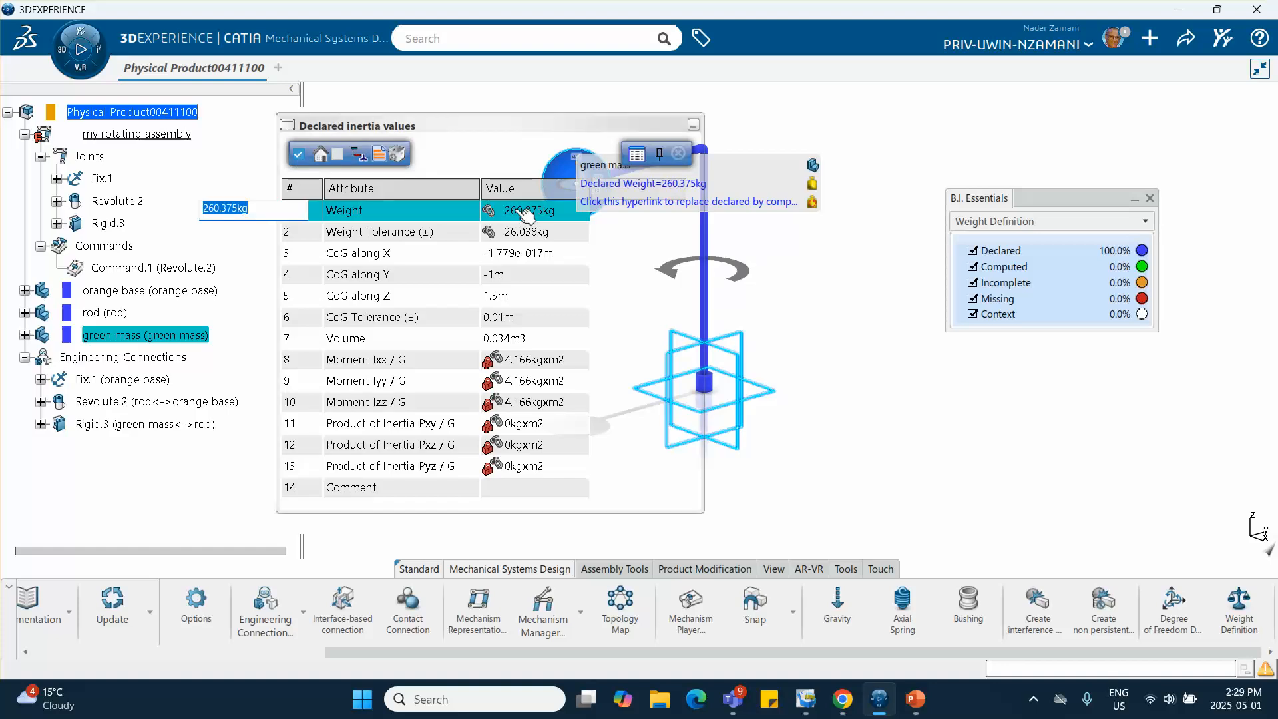
pyautogui.write('10')
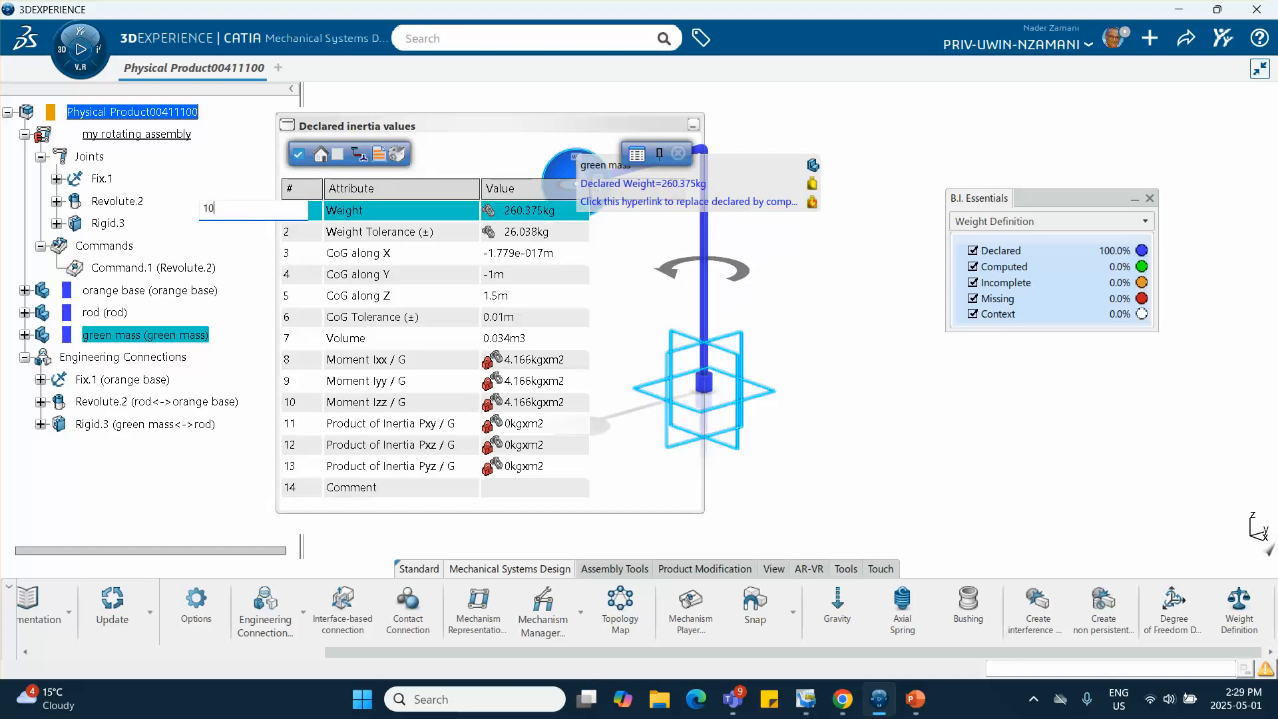
pyautogui.press('Return')
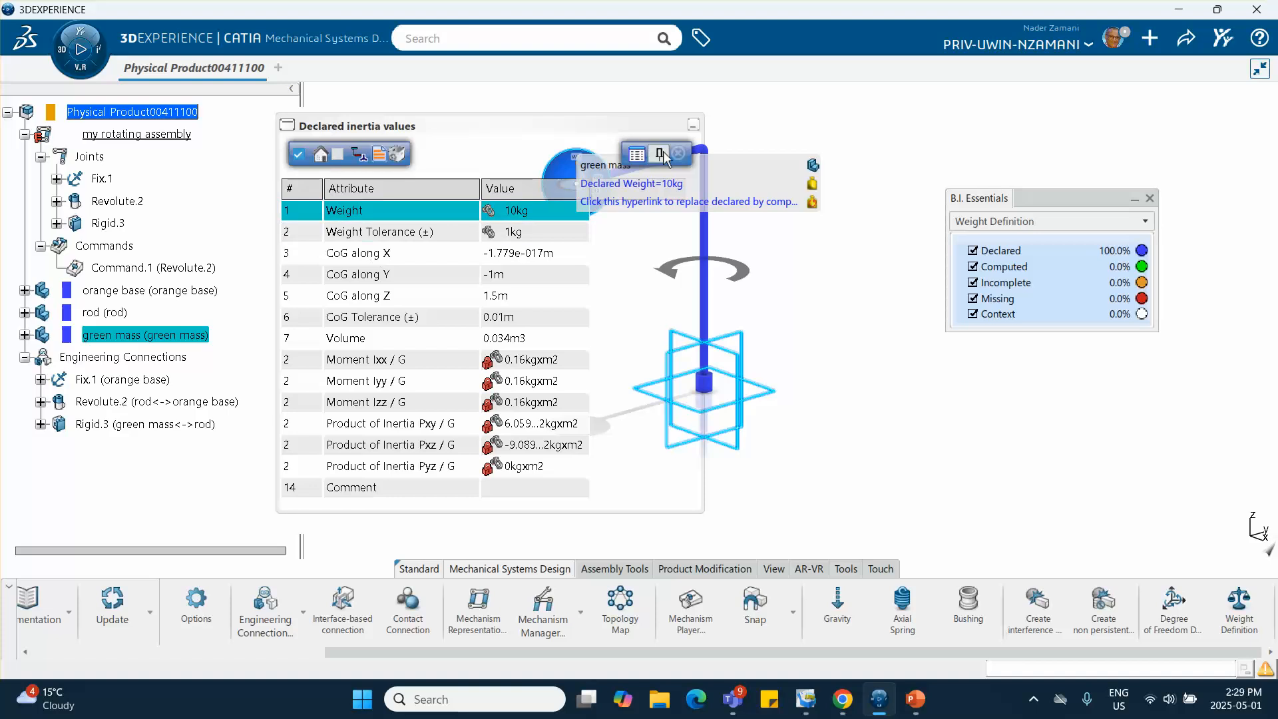
pyautogui.click(678, 154)
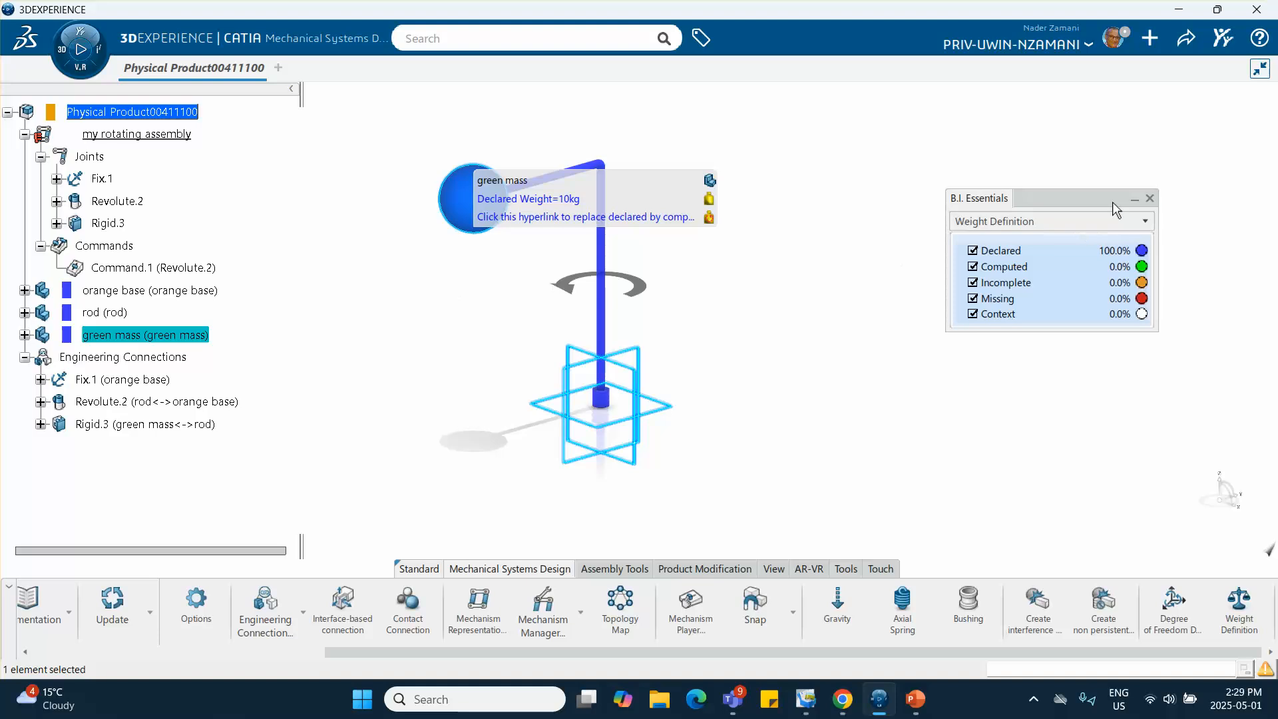
pyautogui.click(1150, 198)
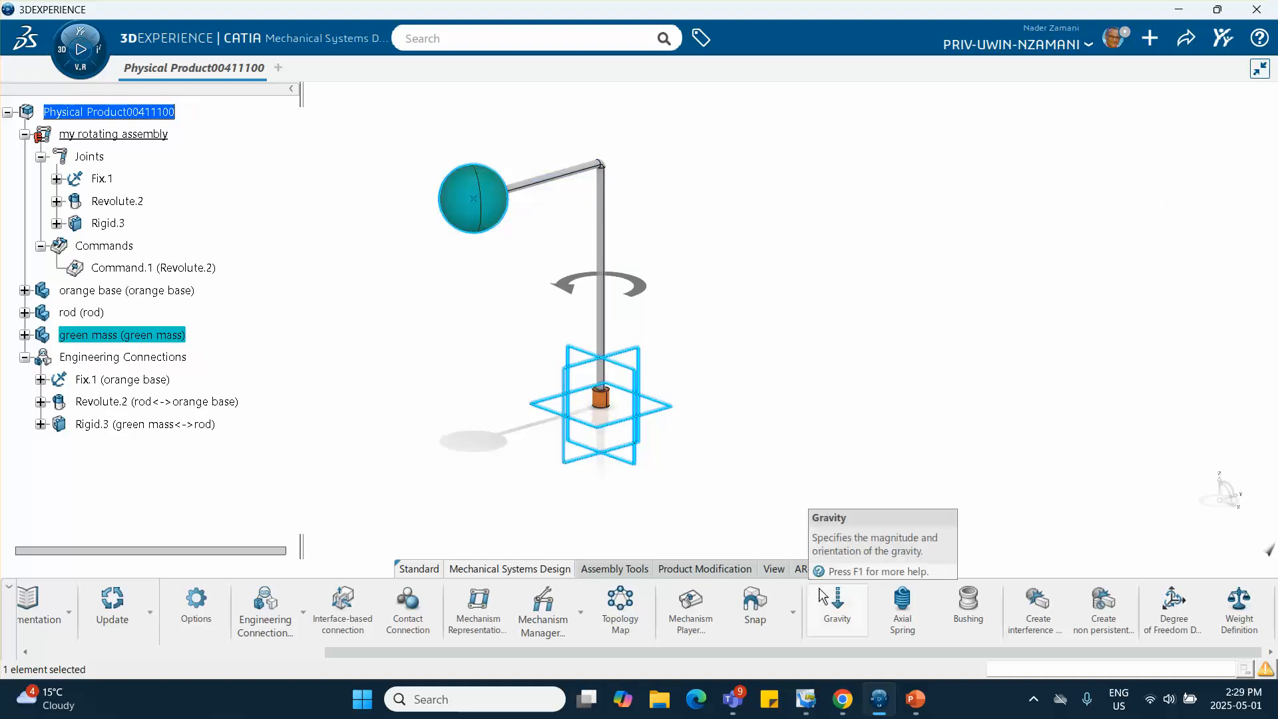
# Step: Test the mechanism in the Mechanism Player by rotating Command.1 to about 100 degrees, and reset it before closing
pyautogui.click(691, 602)
pyautogui.moveTo(965, 154); pyautogui.dragTo(973, 155)
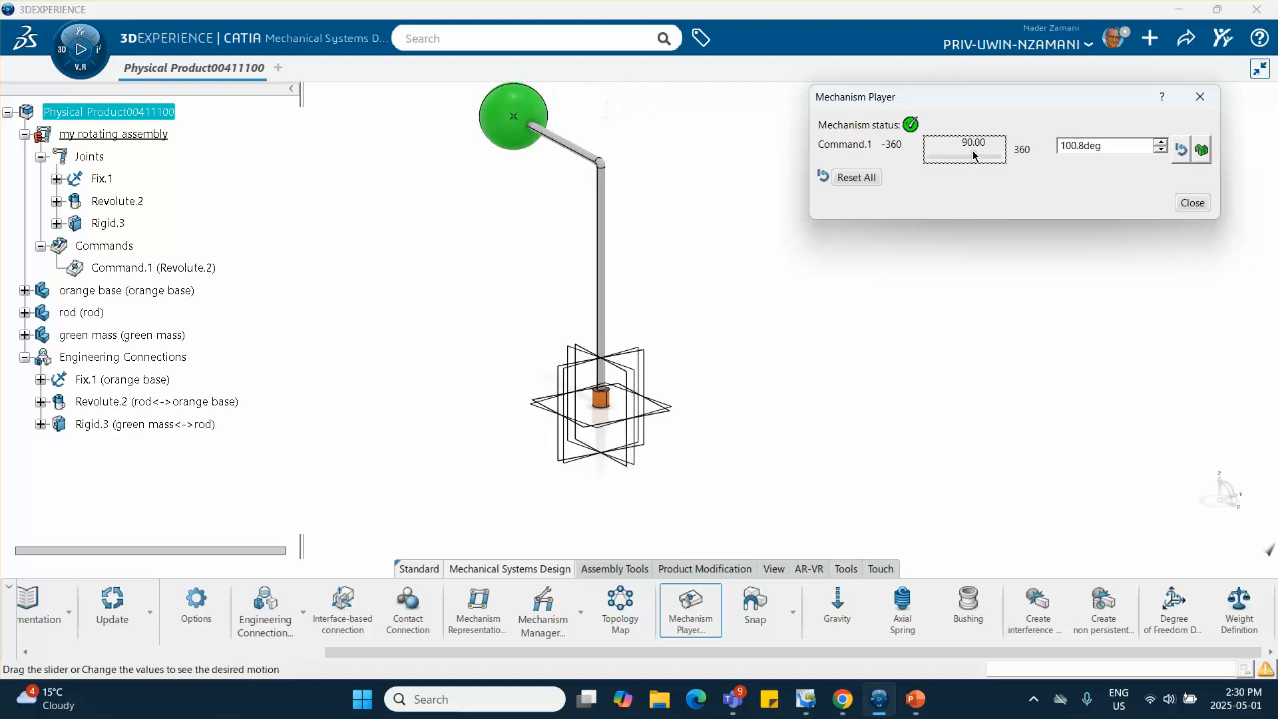
pyautogui.click(856, 177)
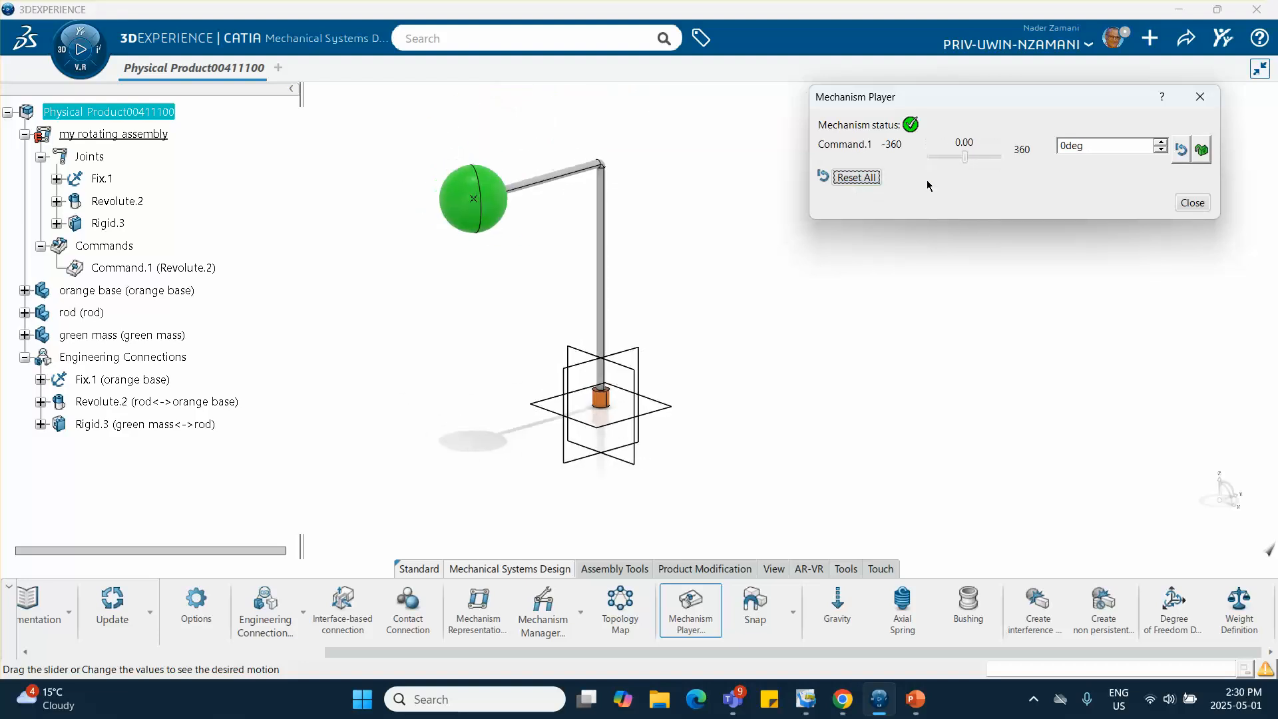
pyautogui.click(1191, 202)
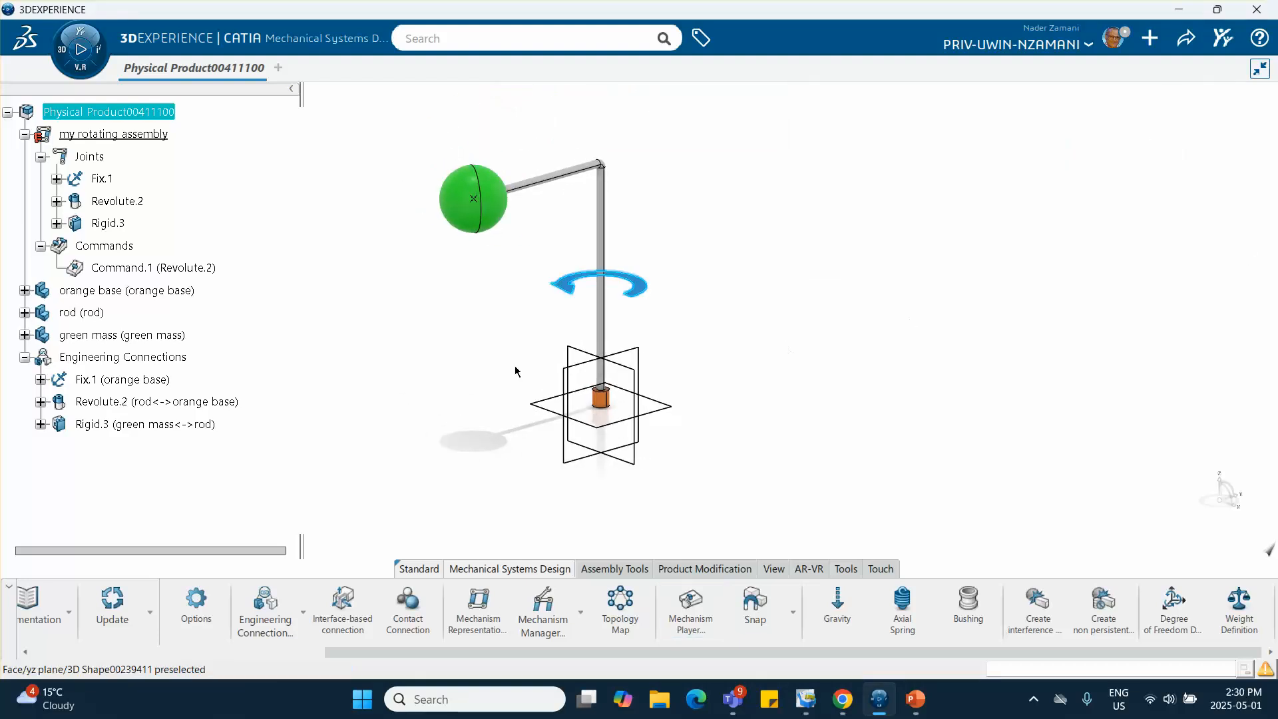
# Step: Switch to the Mechanical Systems Experience app and create a simulation of the product without a new mechanism or kinematics scenario
pyautogui.click(75, 72)
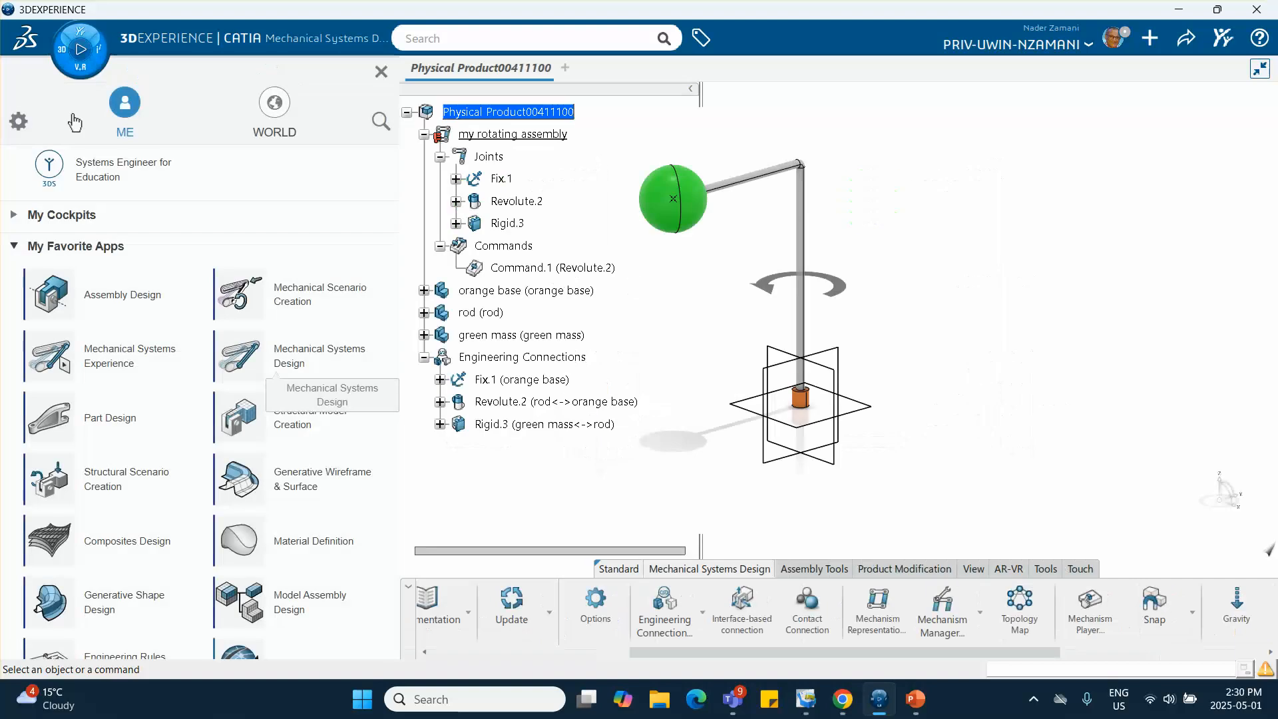
pyautogui.click(132, 369)
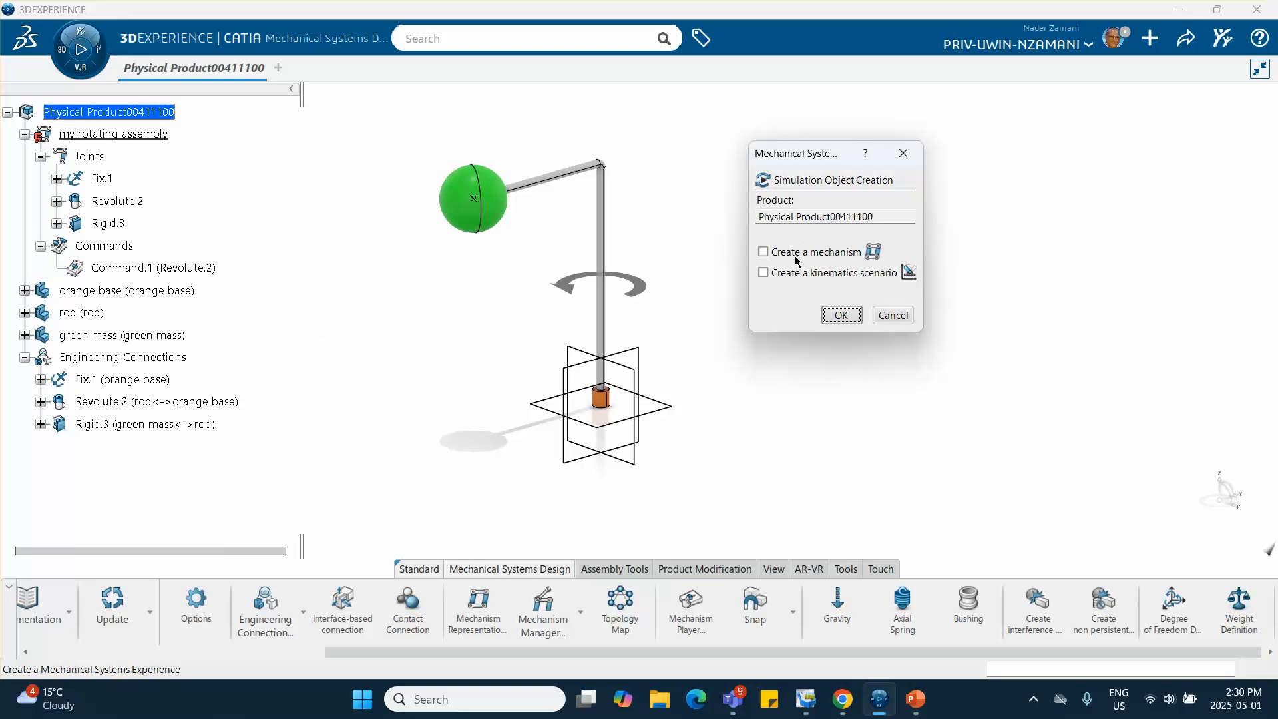
pyautogui.click(840, 318)
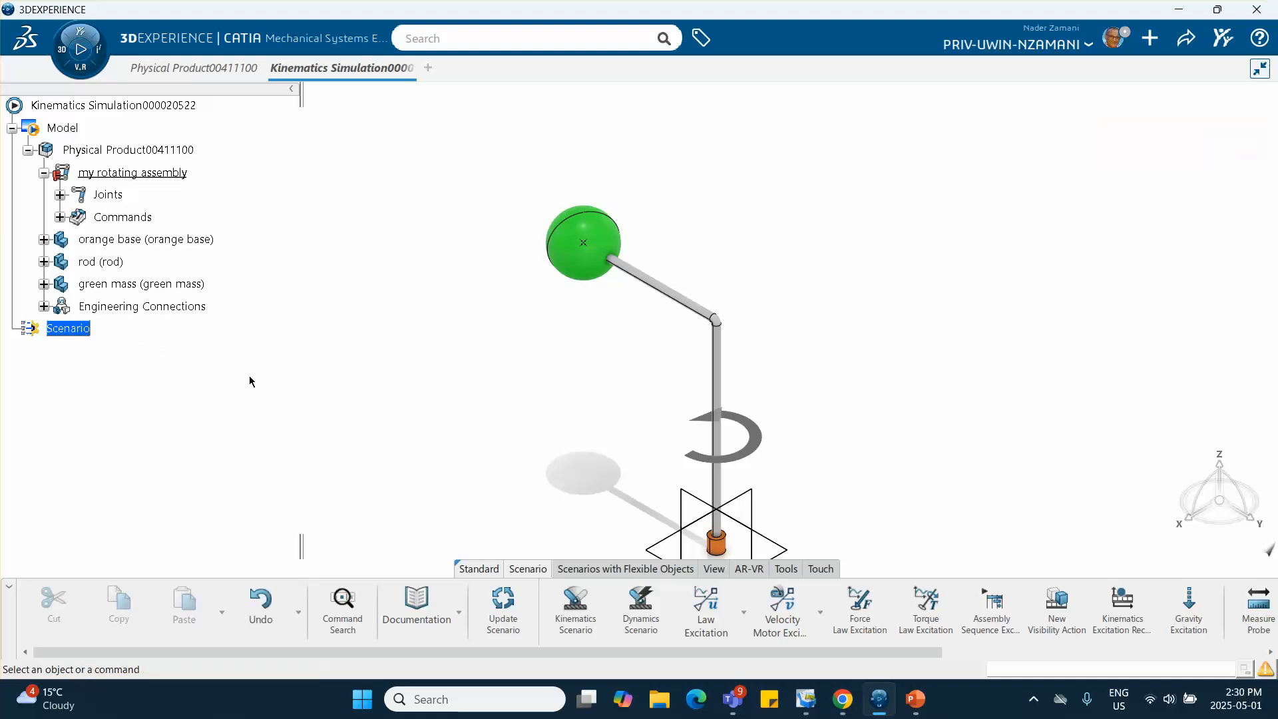
# Step: Create a velocity motor excitation on Command.1 (Revolute.2) with a constant speed of 6.283 rad/s and expand the scenario's excitations
pyautogui.scroll(-1, 566, 602)
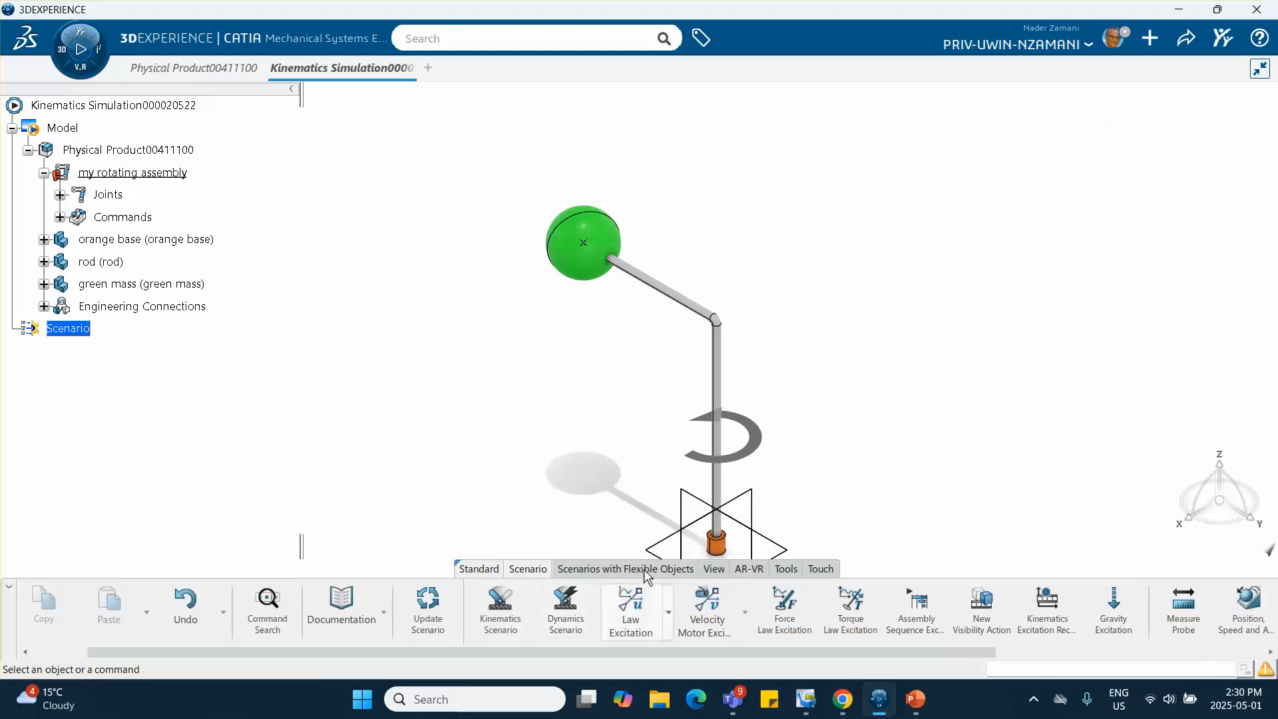
pyautogui.moveTo(593, 379); pyautogui.dragTo(512, 319, button='middle')
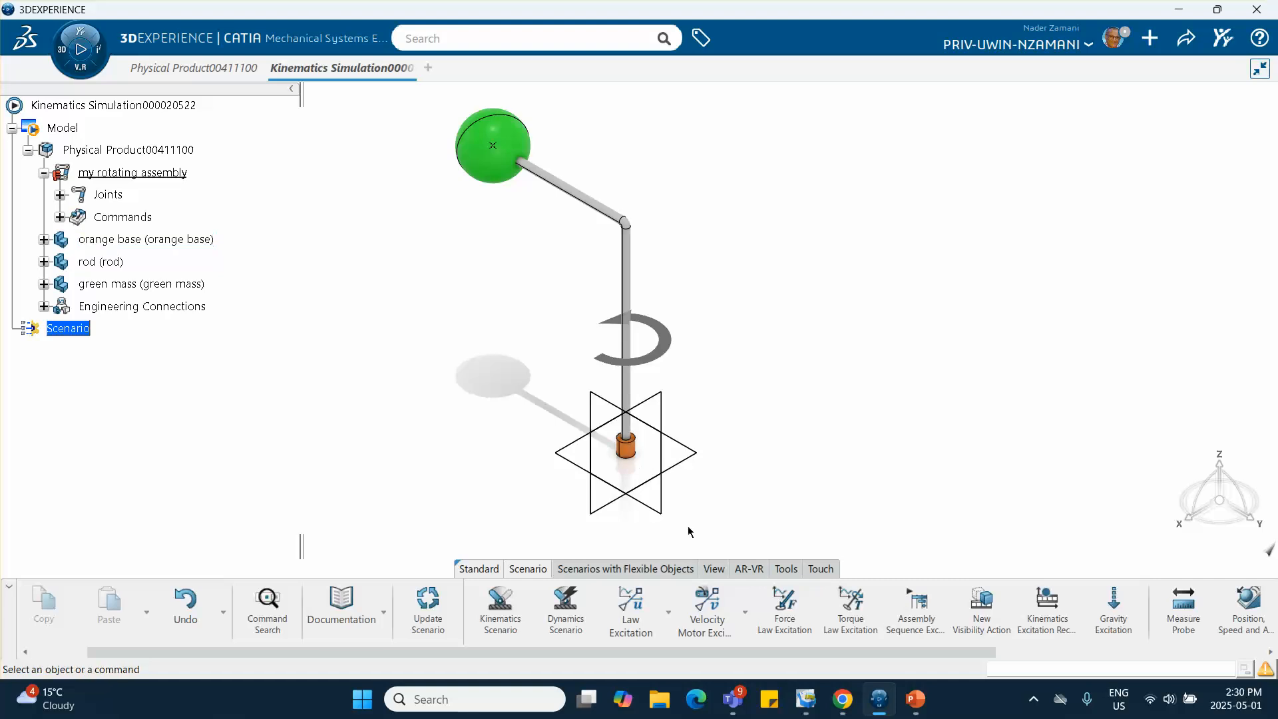
pyautogui.click(745, 614)
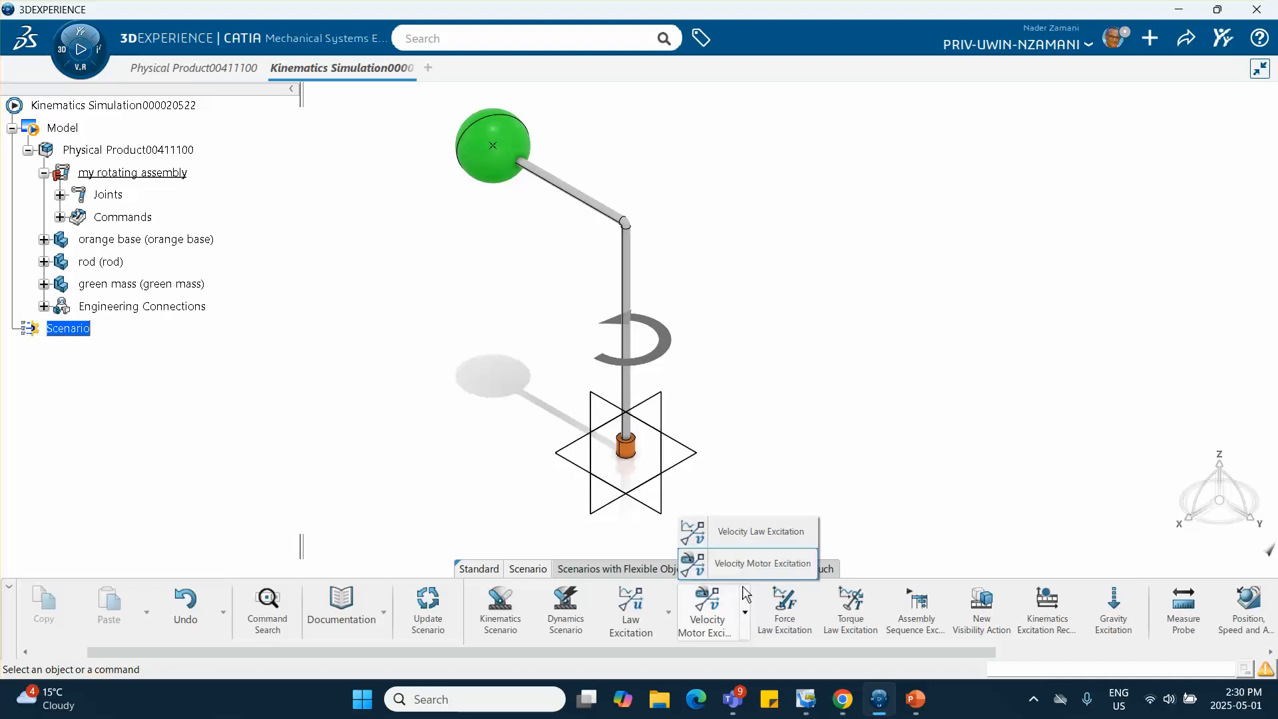
pyautogui.click(774, 567)
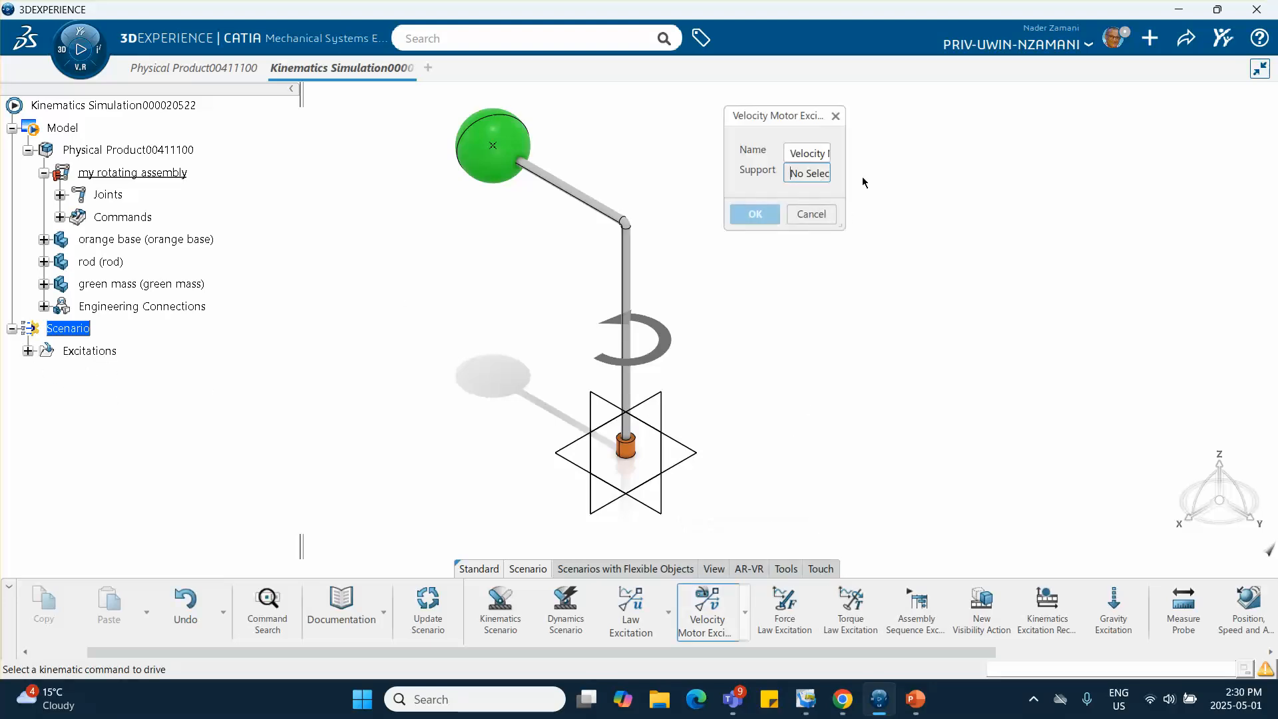
pyautogui.moveTo(841, 162); pyautogui.dragTo(1031, 163)
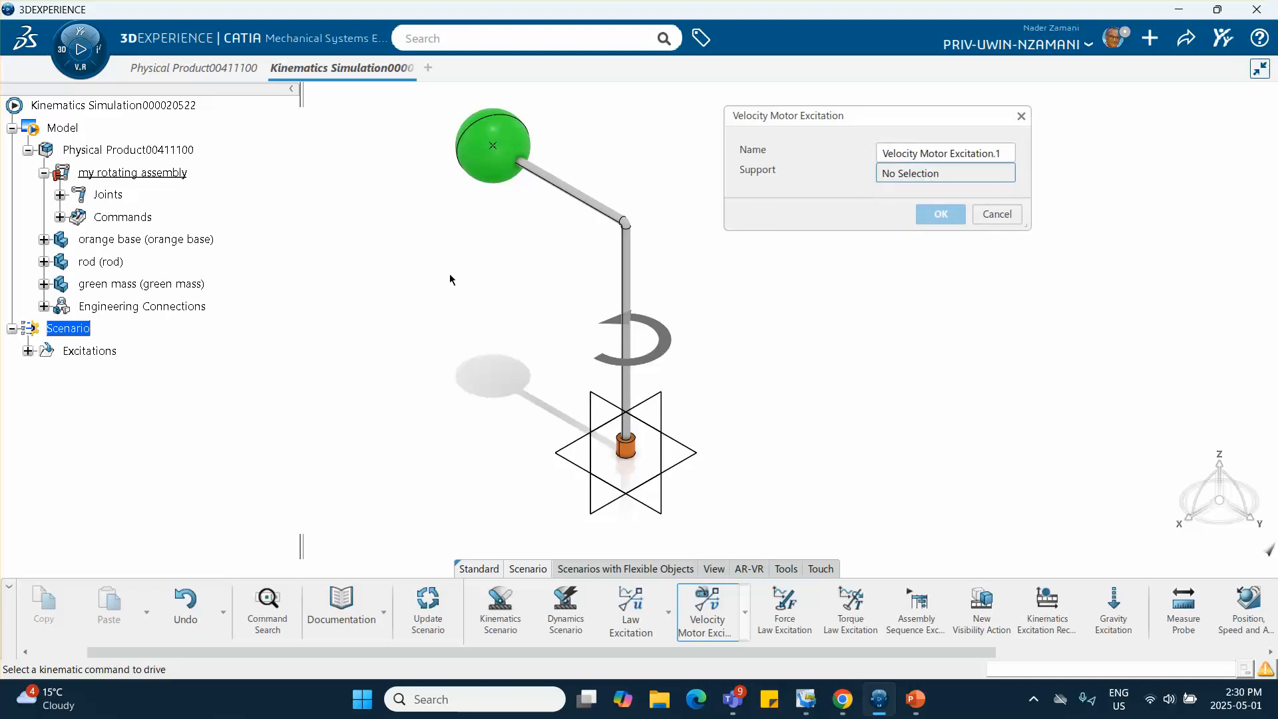
pyautogui.scroll(1, 113, 306)
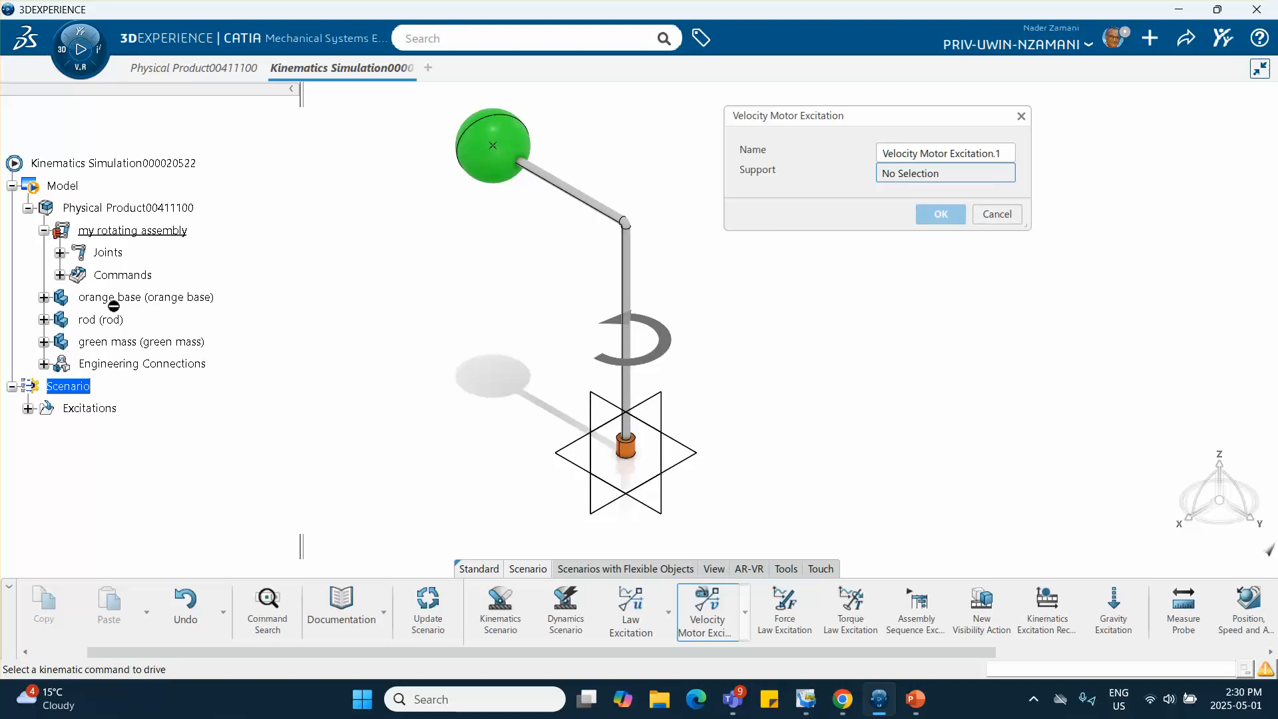
pyautogui.click(60, 253)
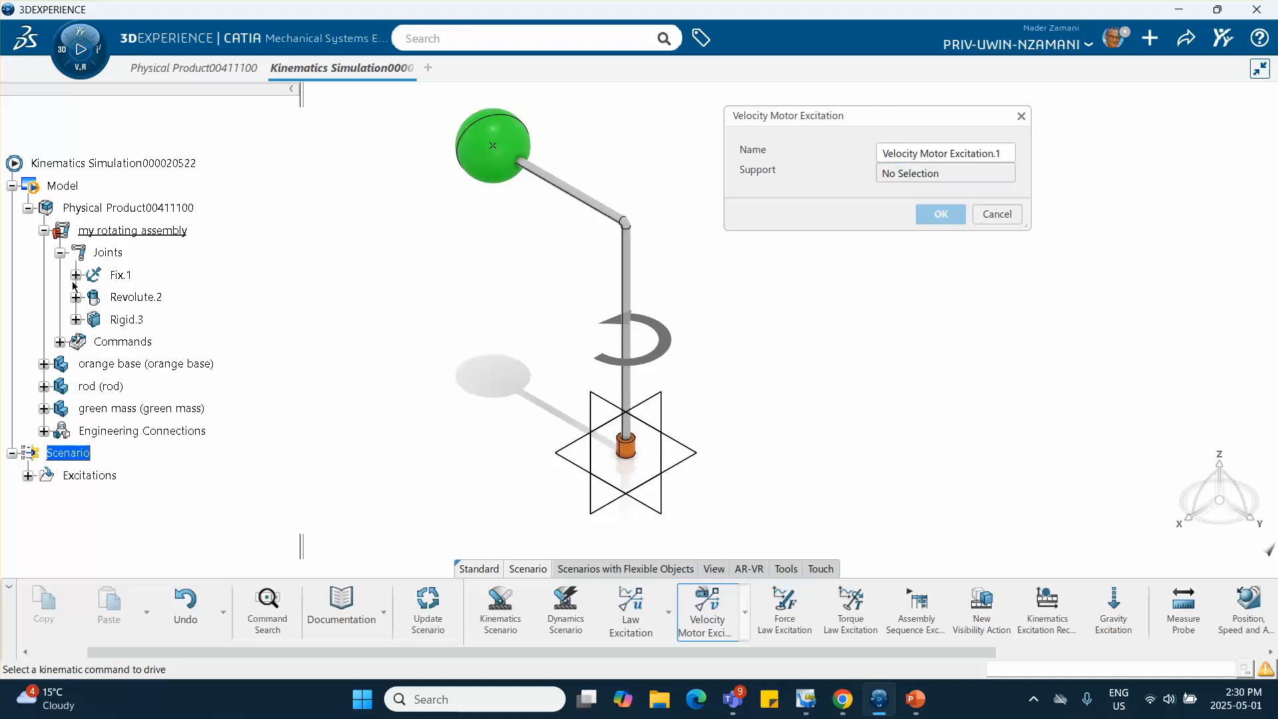
pyautogui.click(59, 342)
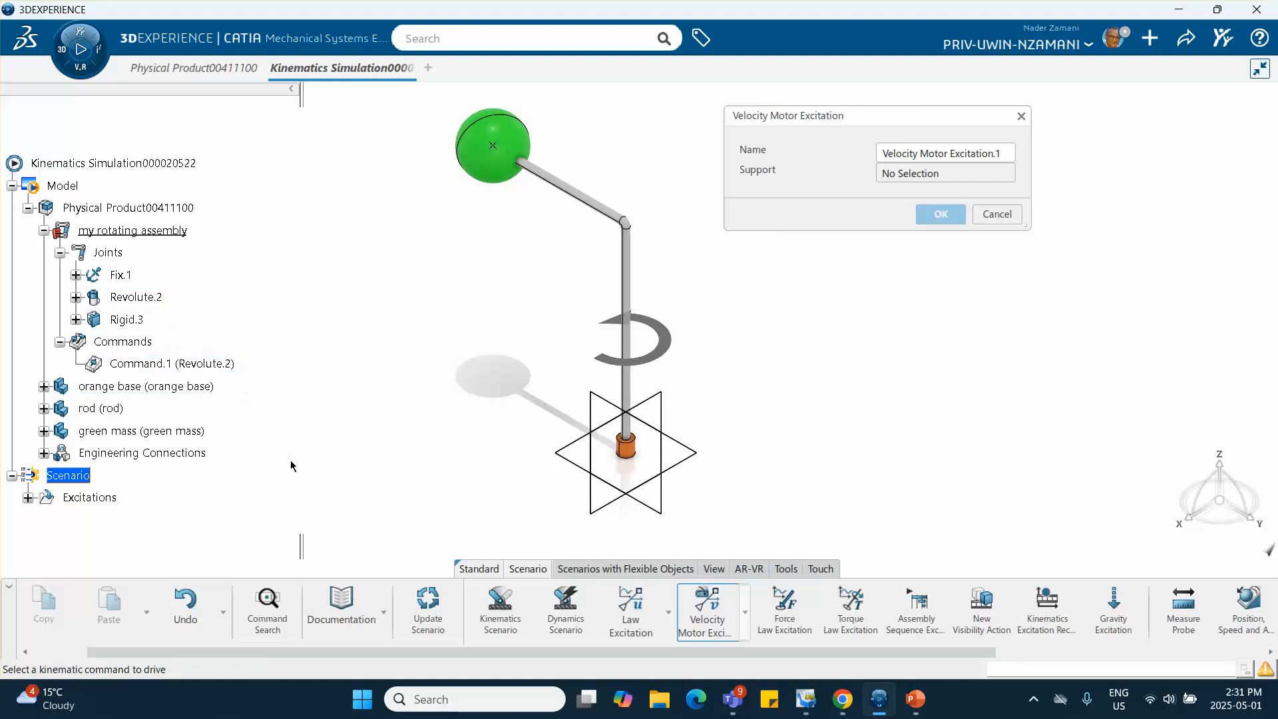
pyautogui.click(224, 364)
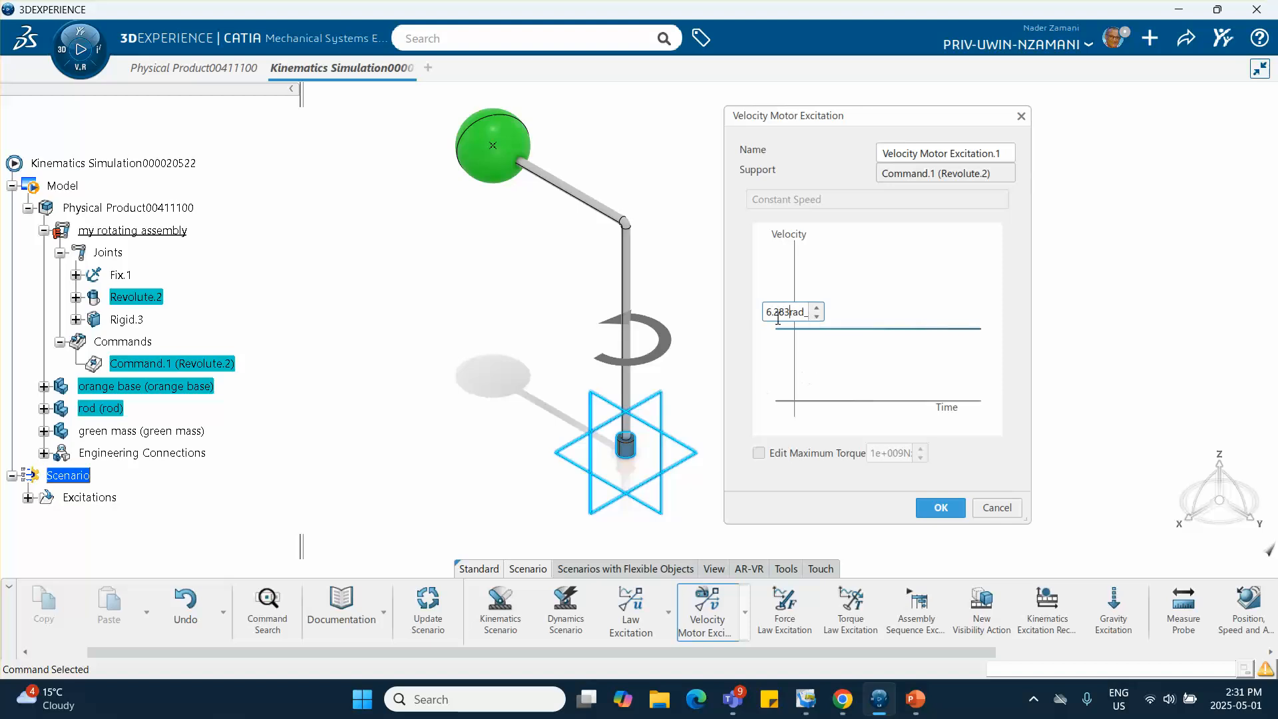
pyautogui.click(940, 508)
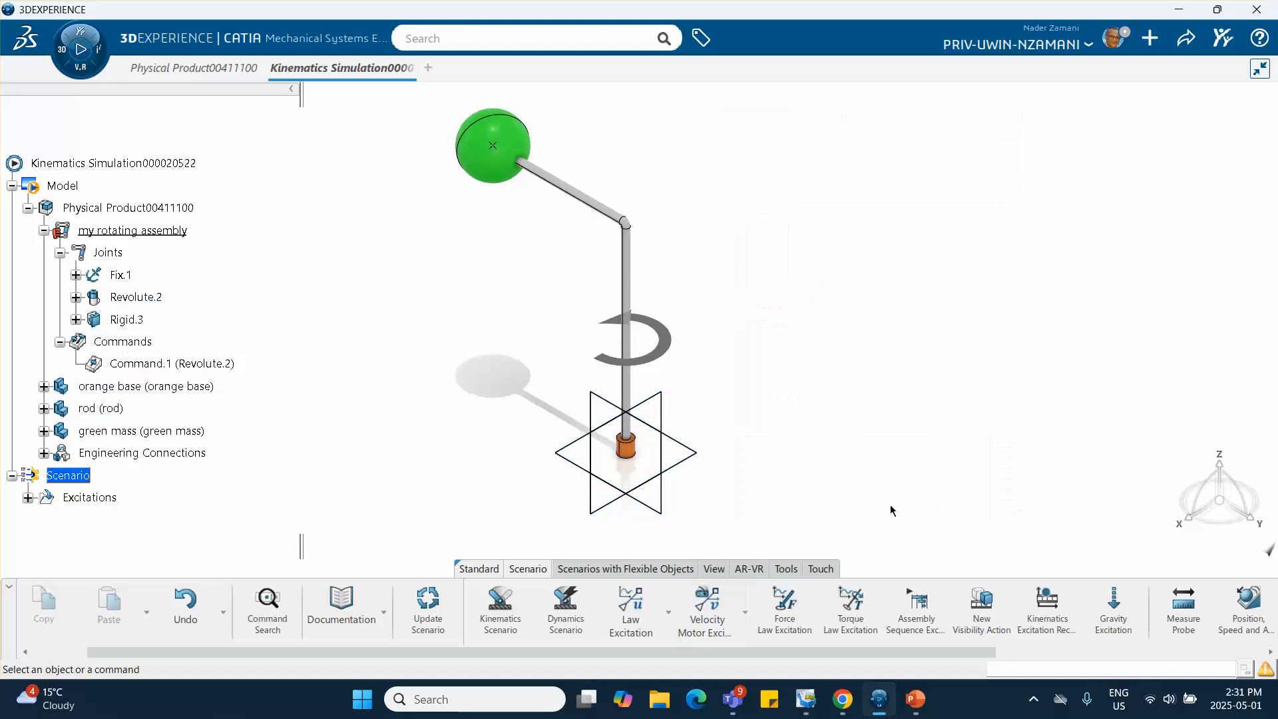
pyautogui.click(28, 497)
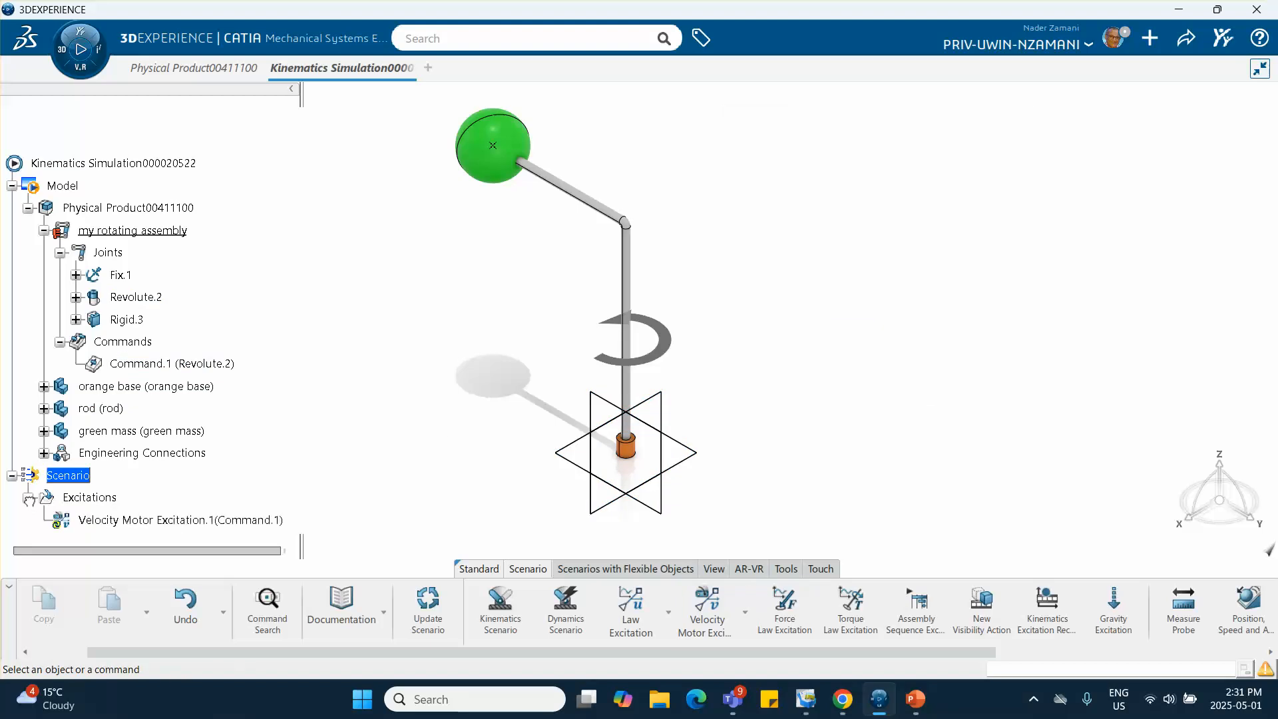
pyautogui.scroll(-3, 221, 446)
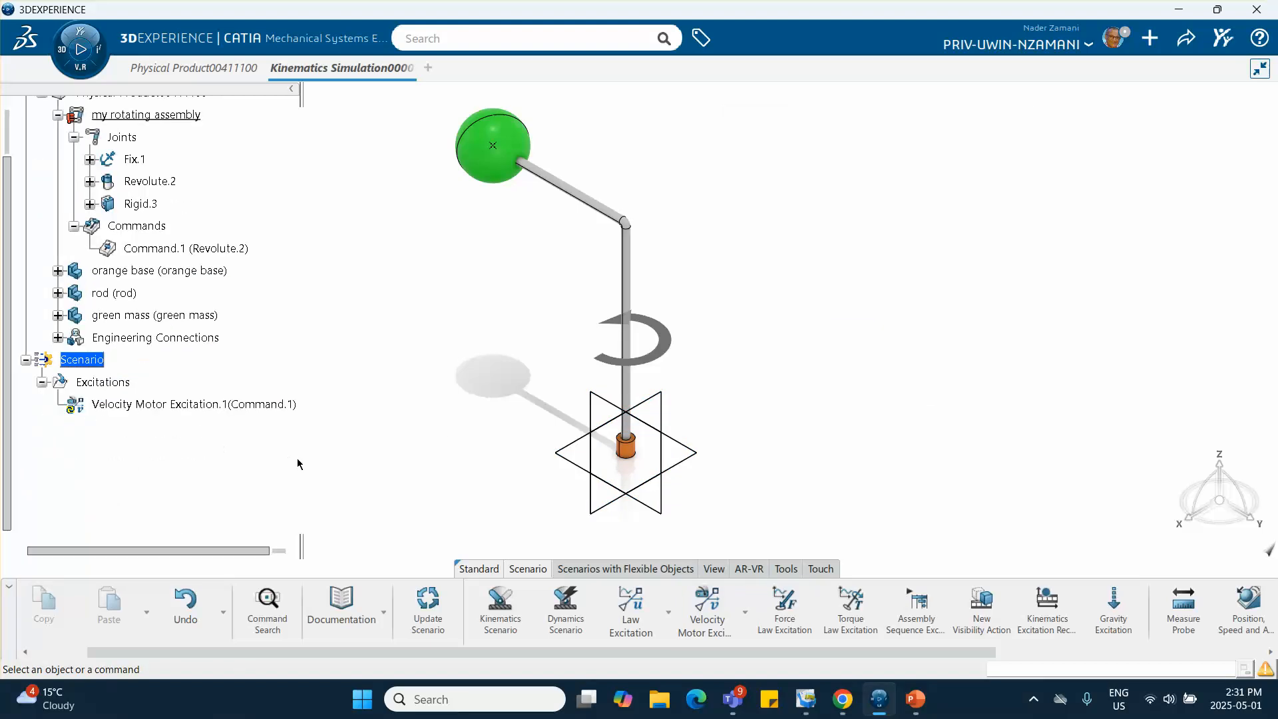
# Step: Add a joint force probe on Revolute.2 for the rod with results in the Global Frame, and expand the scenario's probes
pyautogui.hscroll(3, 1117, 635)
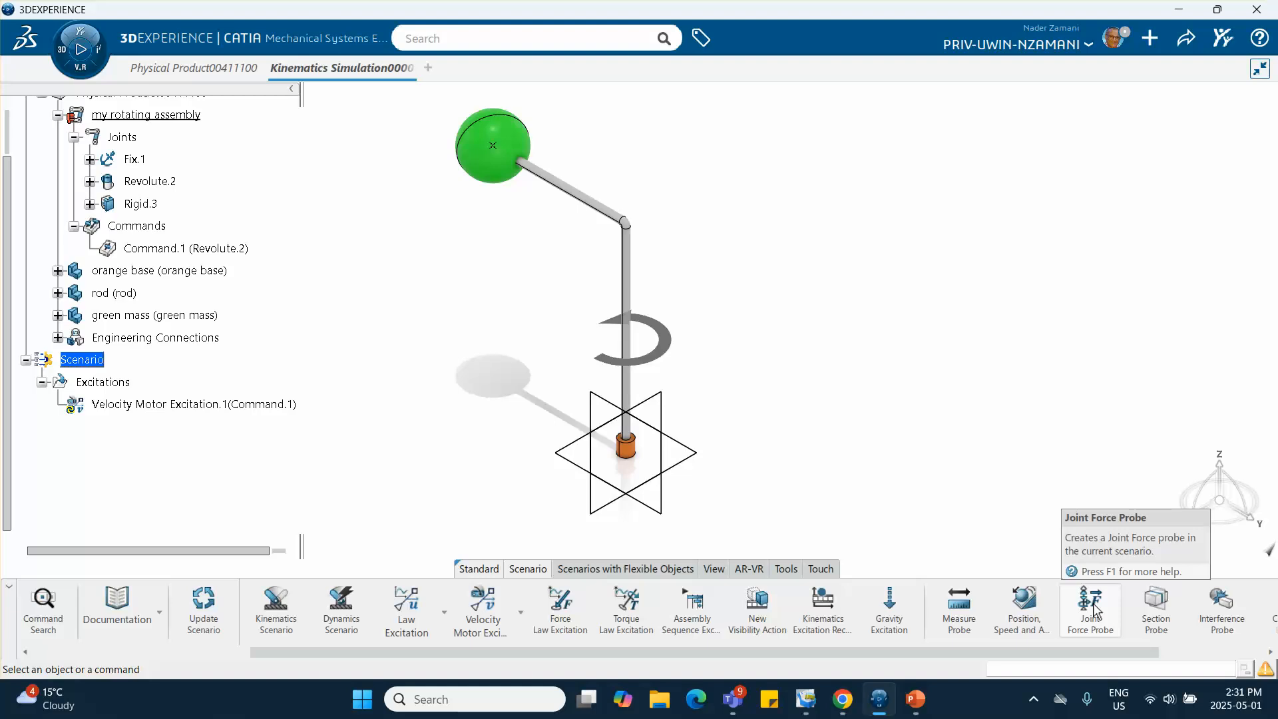
pyautogui.click(1087, 609)
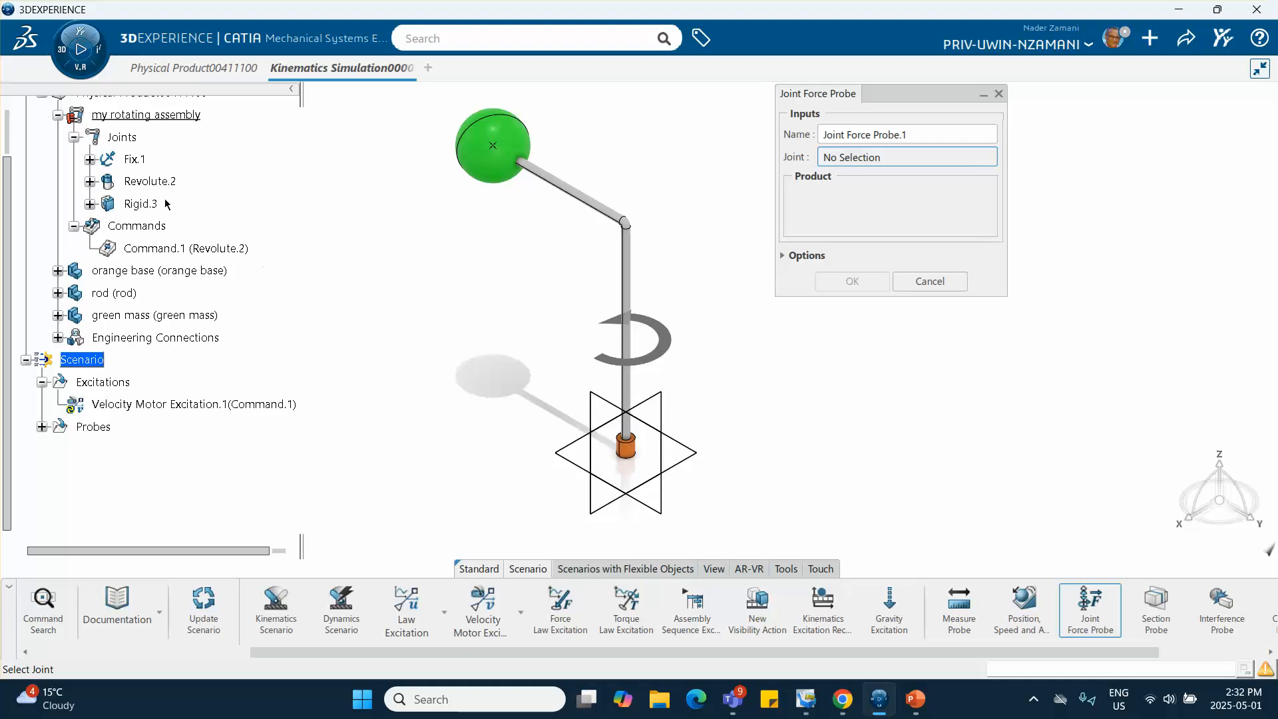
pyautogui.click(150, 181)
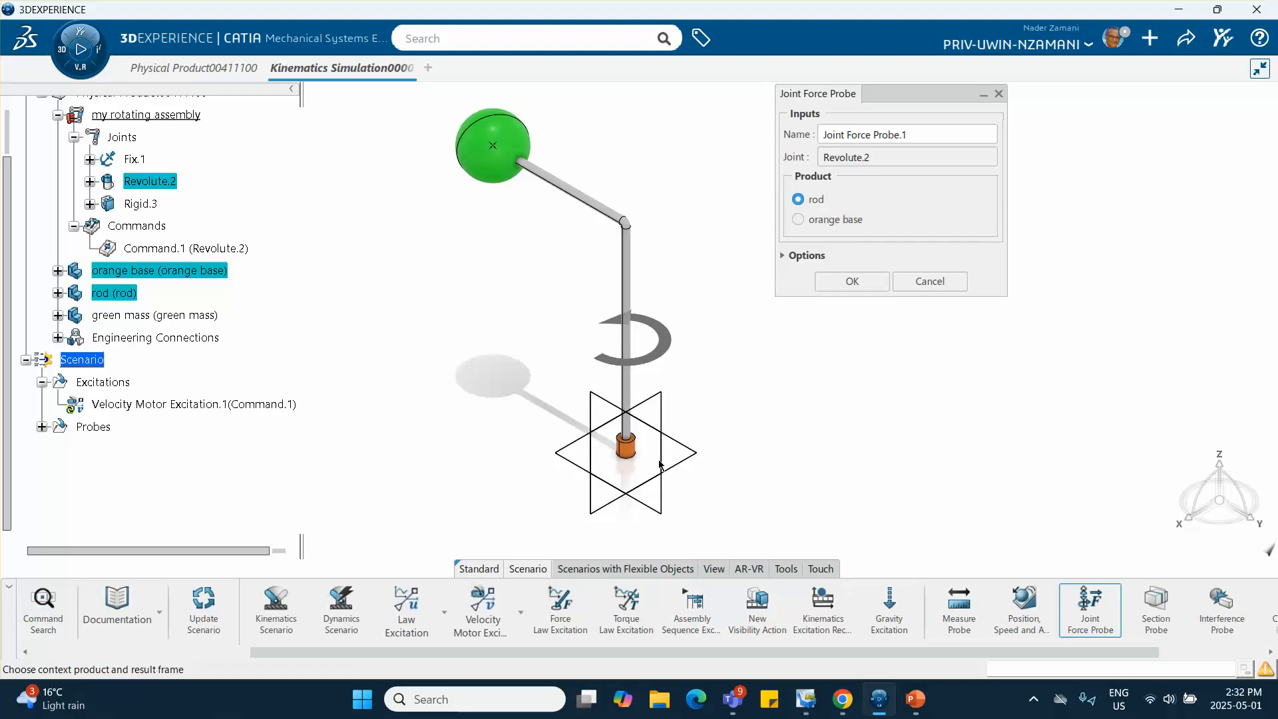
pyautogui.click(784, 257)
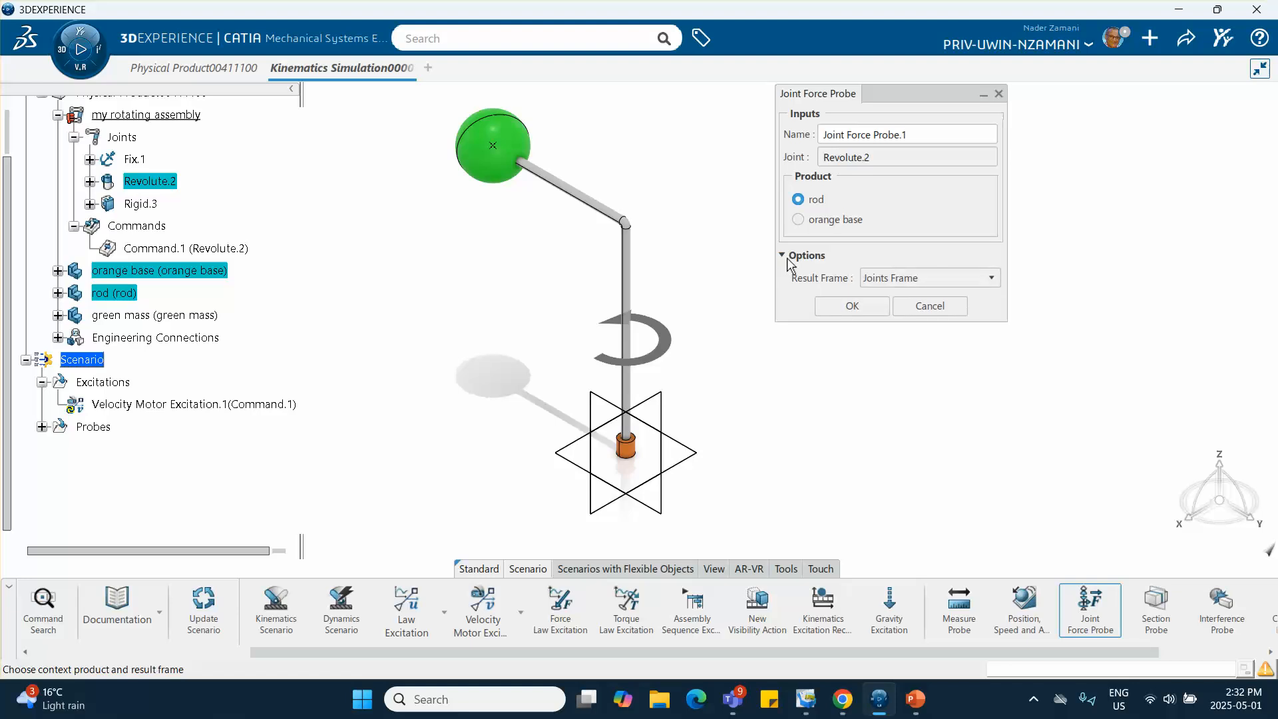
pyautogui.click(875, 279)
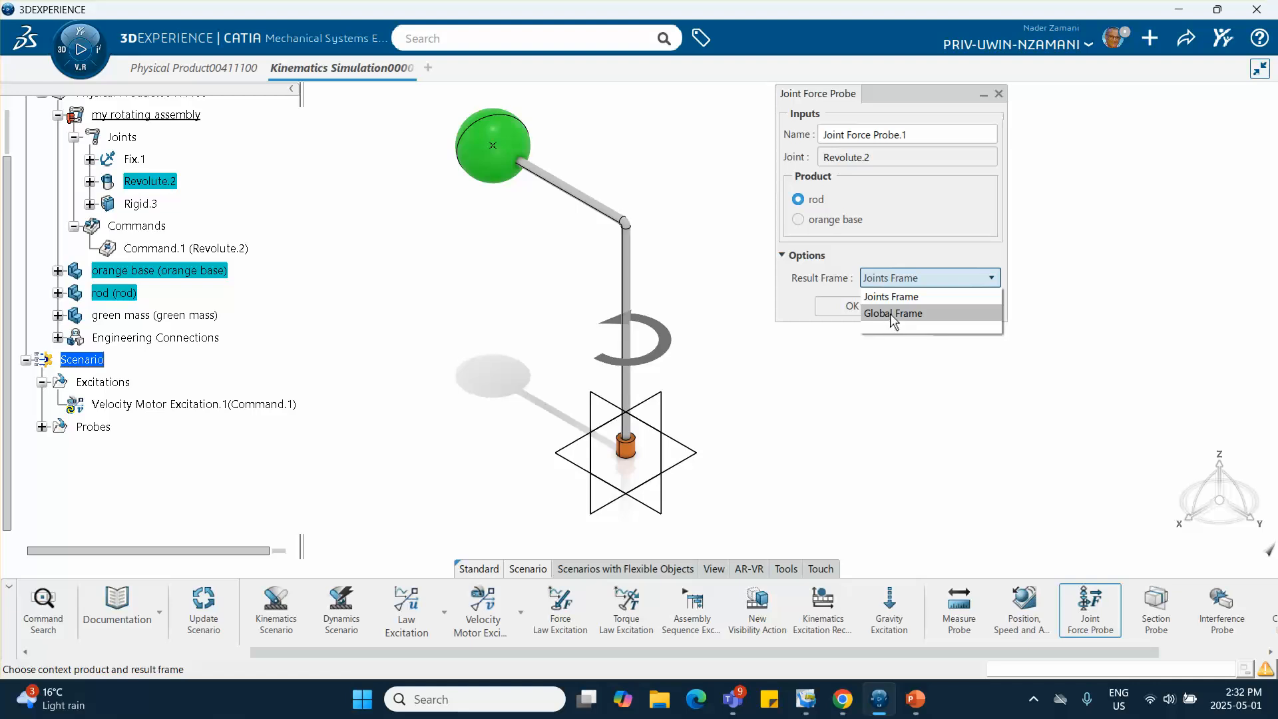
pyautogui.click(892, 314)
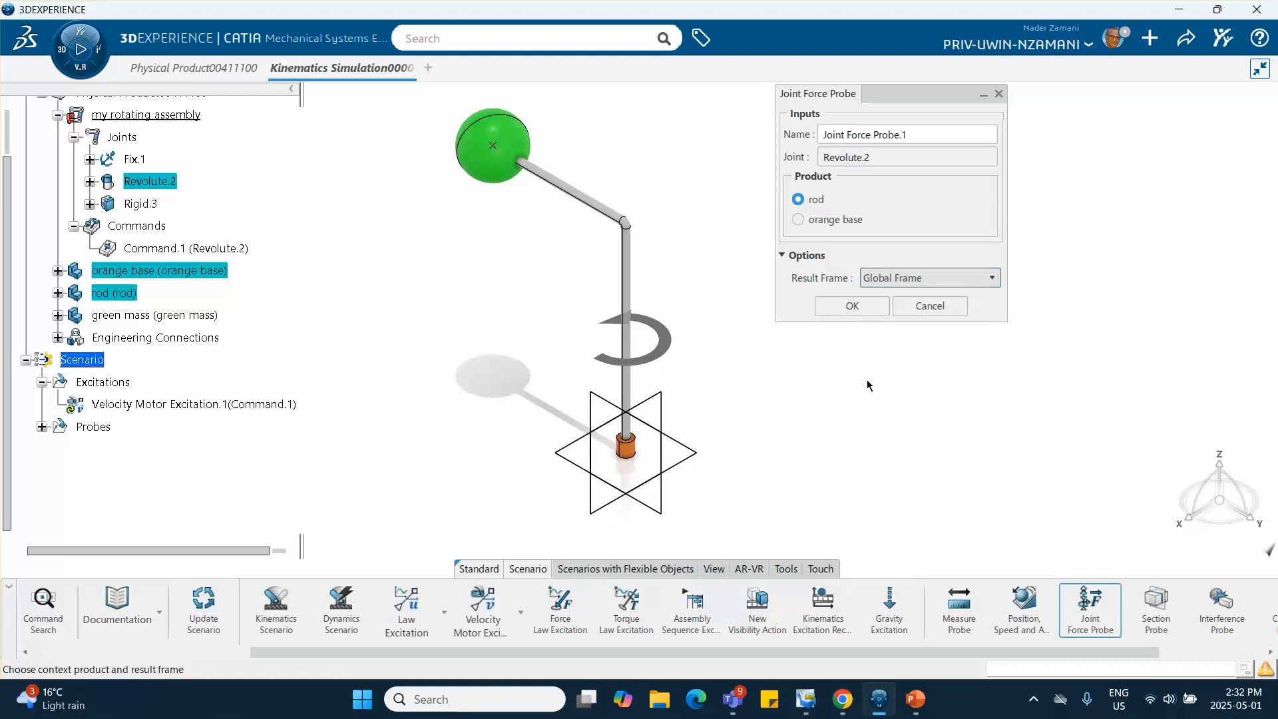
pyautogui.click(858, 308)
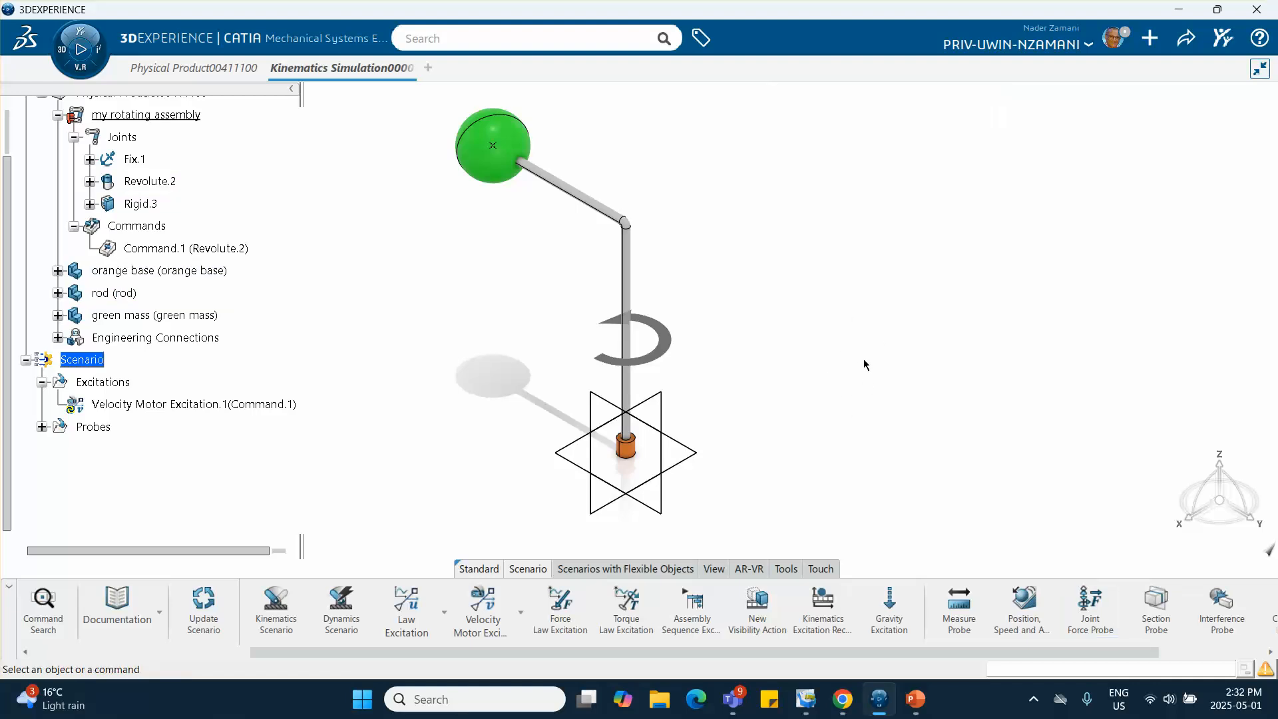
pyautogui.click(42, 427)
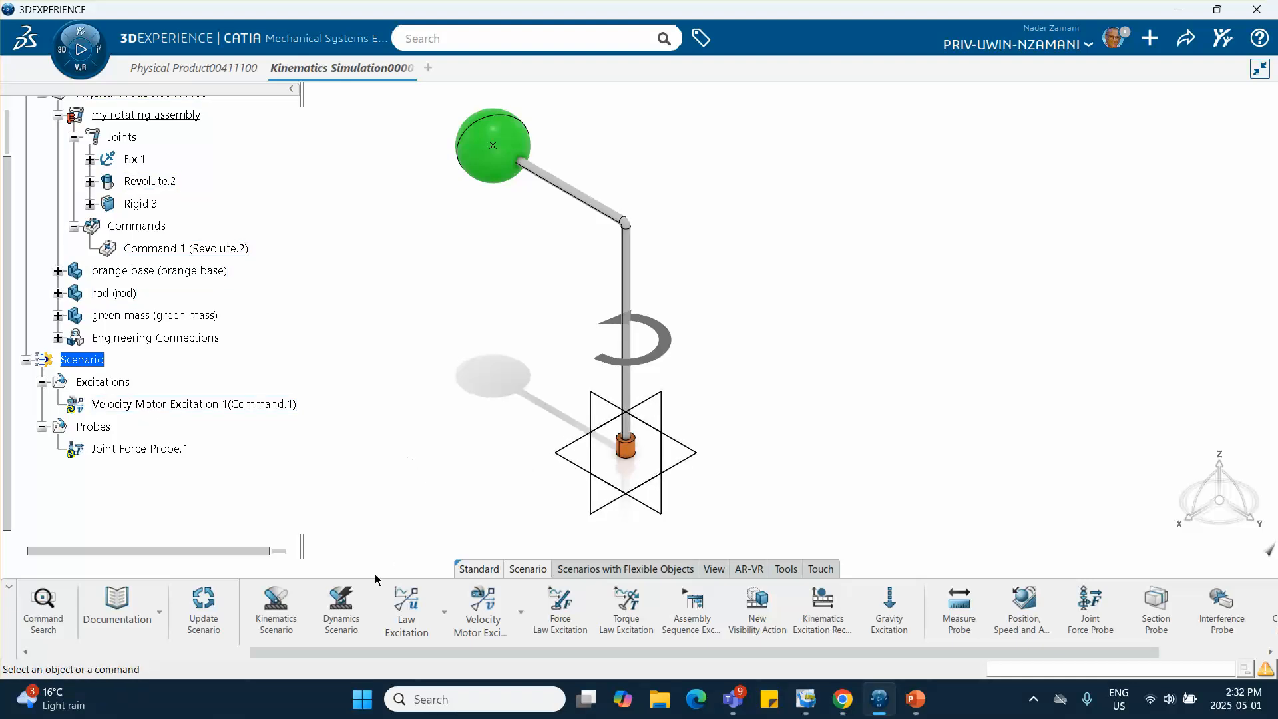
# Step: Create a dynamics scenario that references the velocity motor excitation and the joint force probe, and open its simulation parameters
pyautogui.click(348, 603)
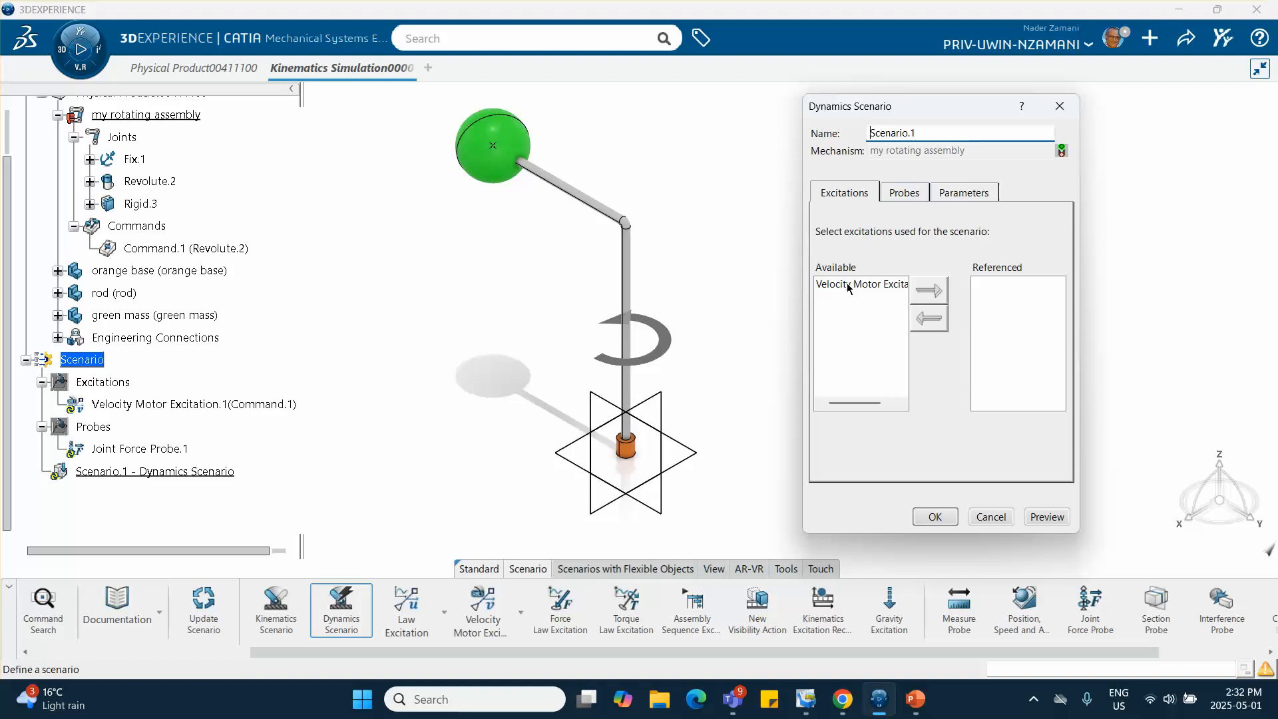
pyautogui.click(849, 286)
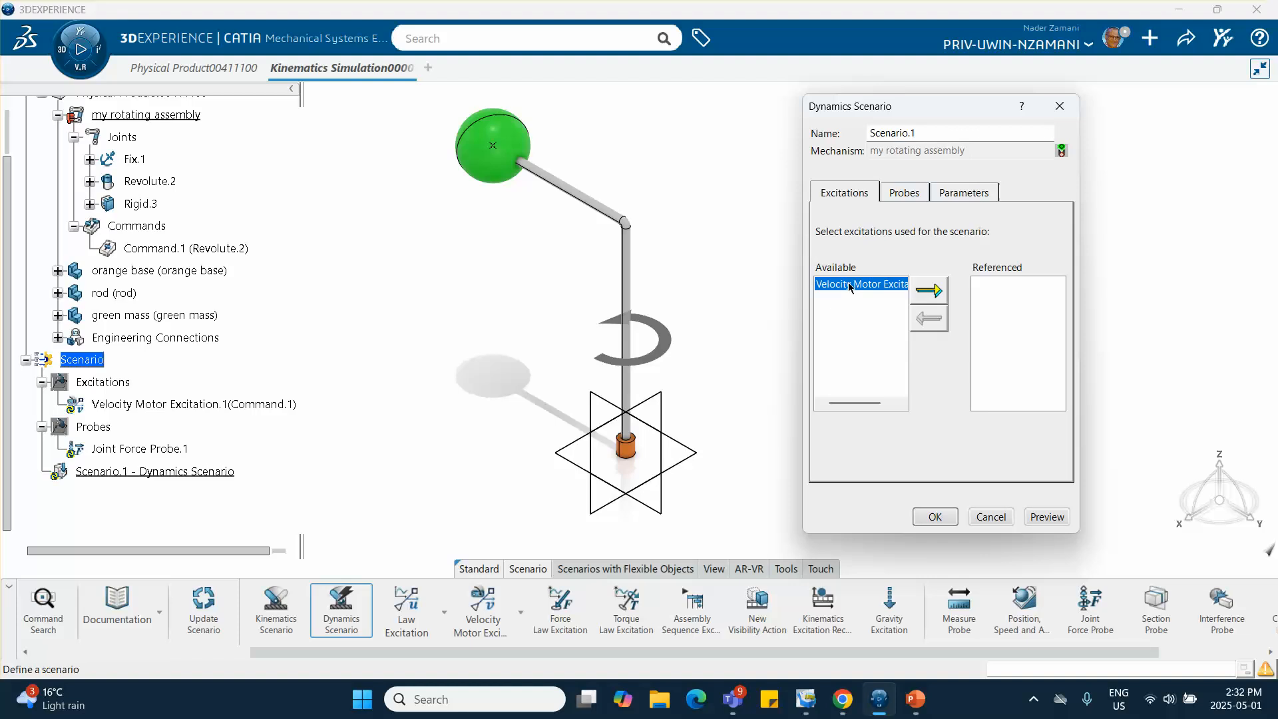
pyautogui.click(931, 290)
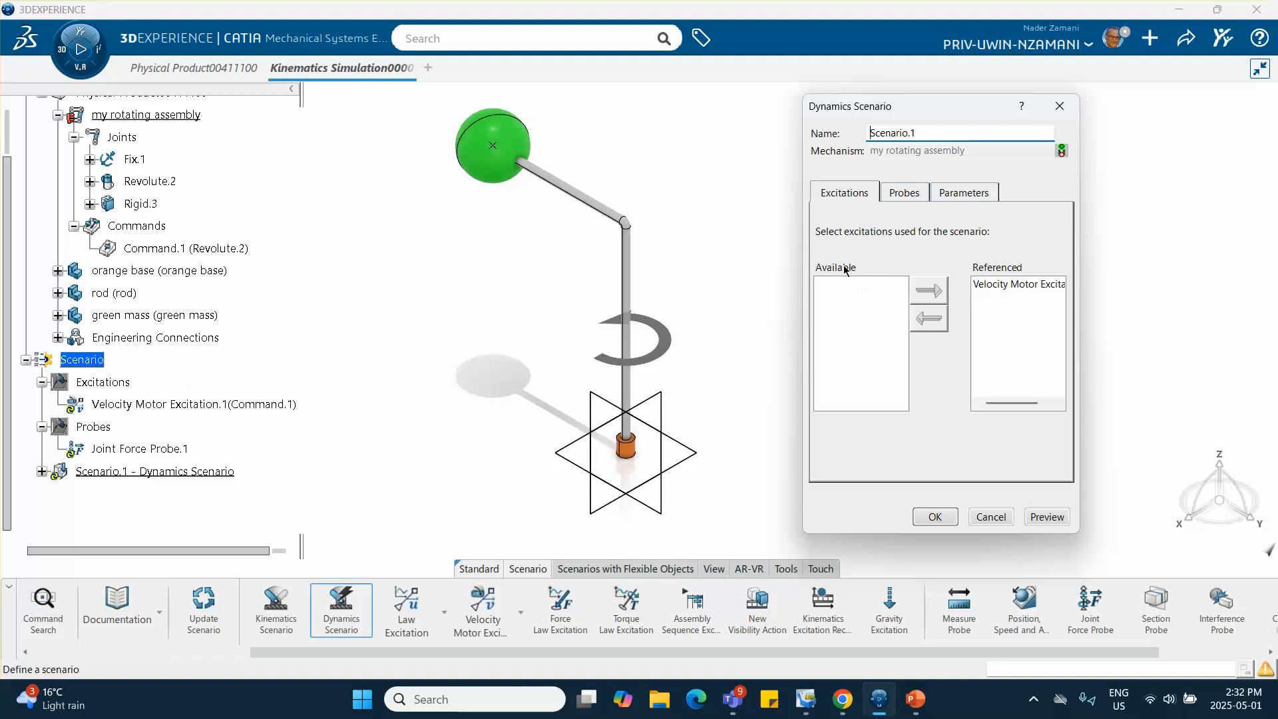
pyautogui.click(907, 193)
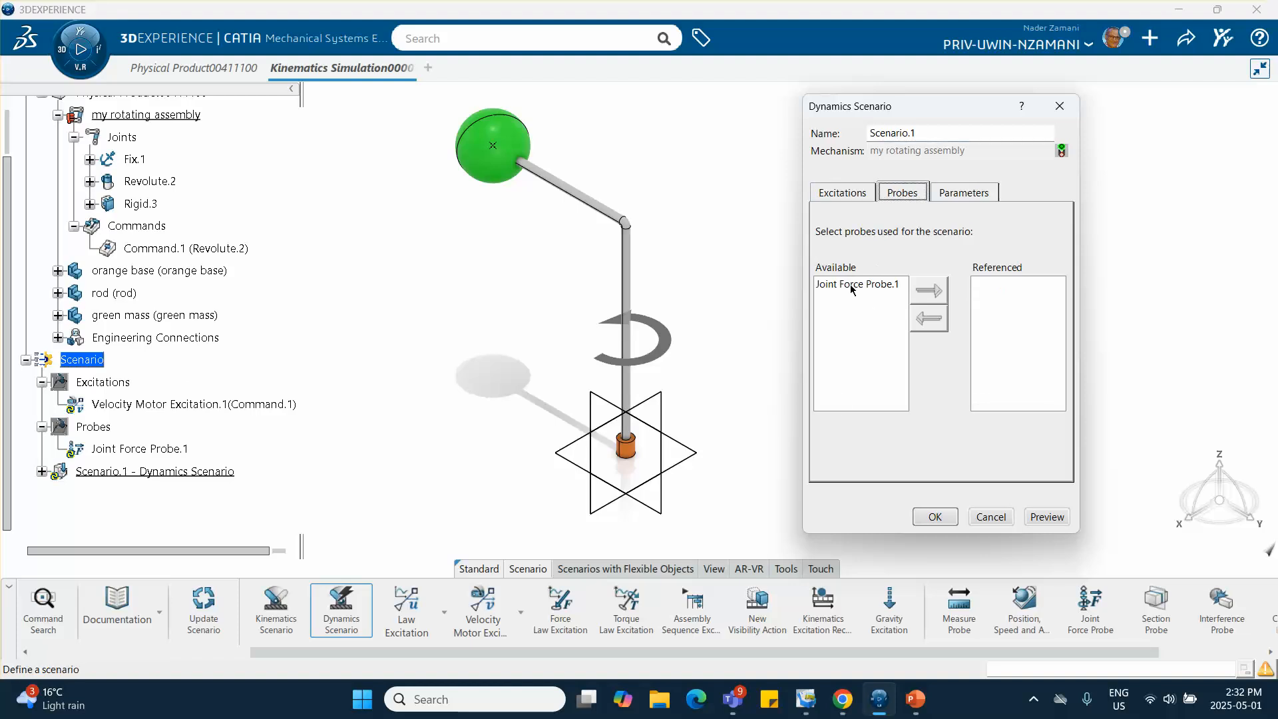
pyautogui.click(852, 285)
pyautogui.click(928, 291)
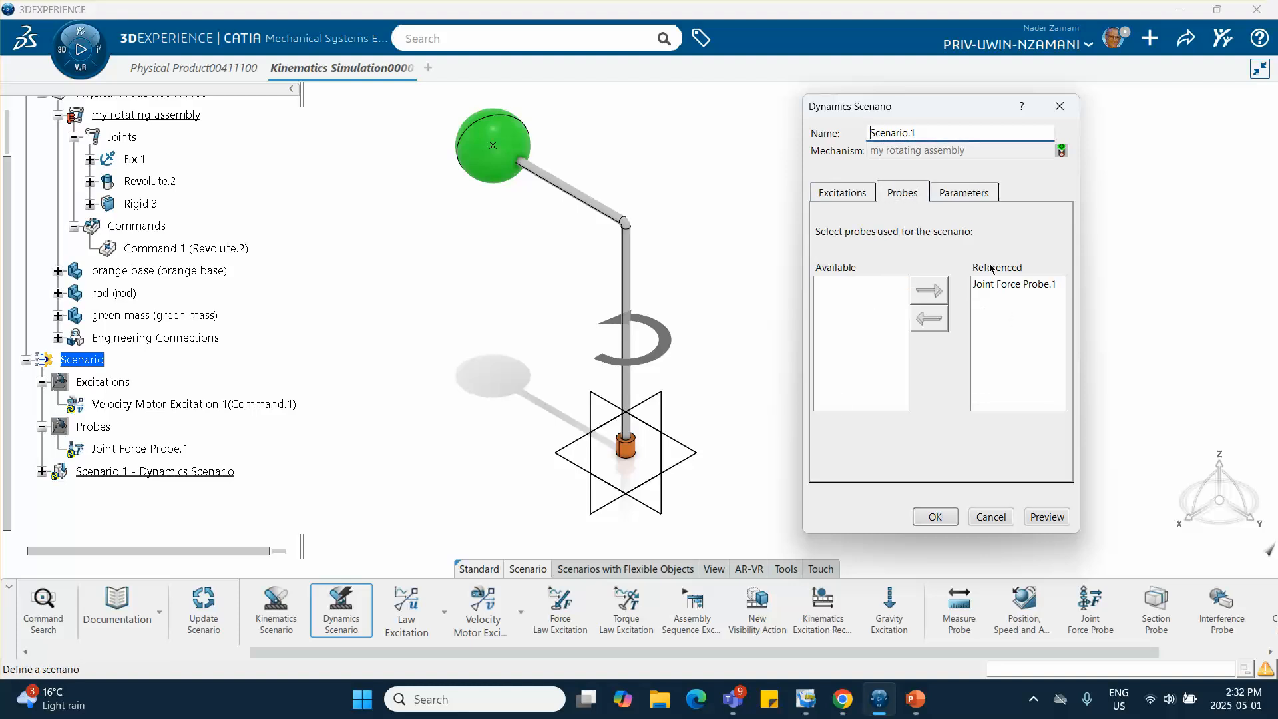
pyautogui.click(966, 192)
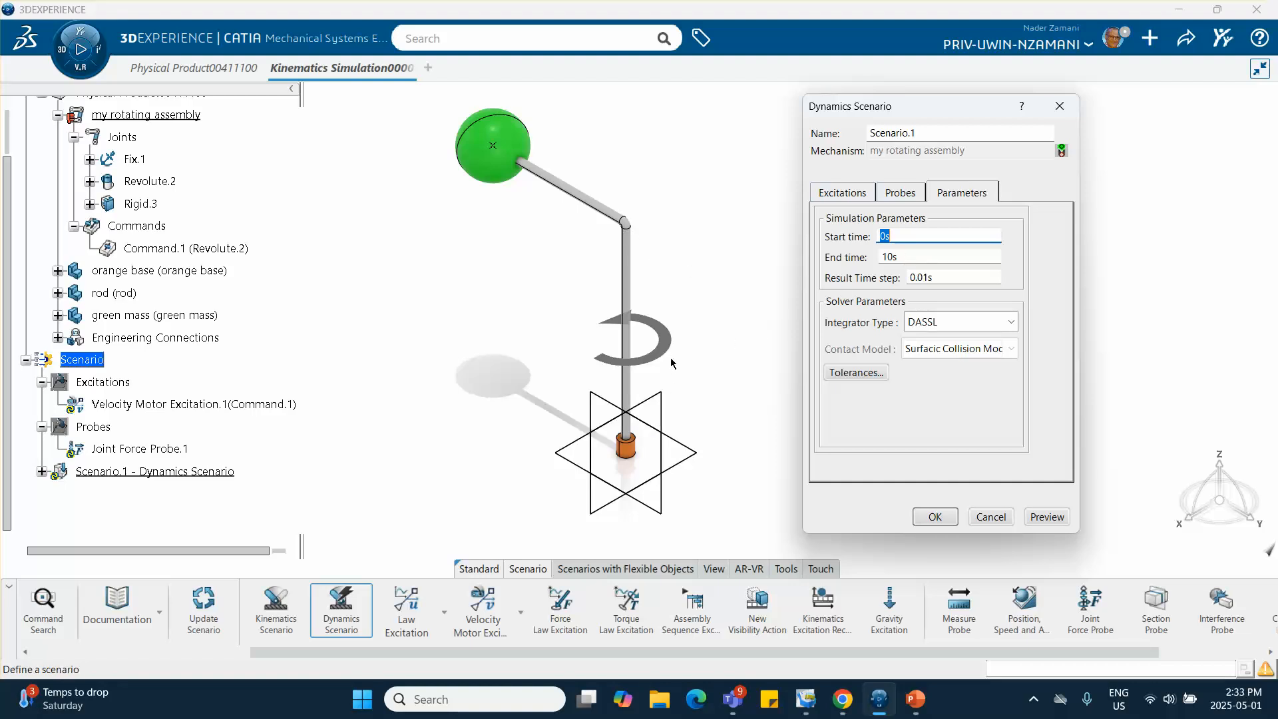
# Step: Switch to PowerPoint to examine slide 4 on the torque coordinate system and moment arm, and return to 3DEXPERIENCE
pyautogui.click(915, 699)
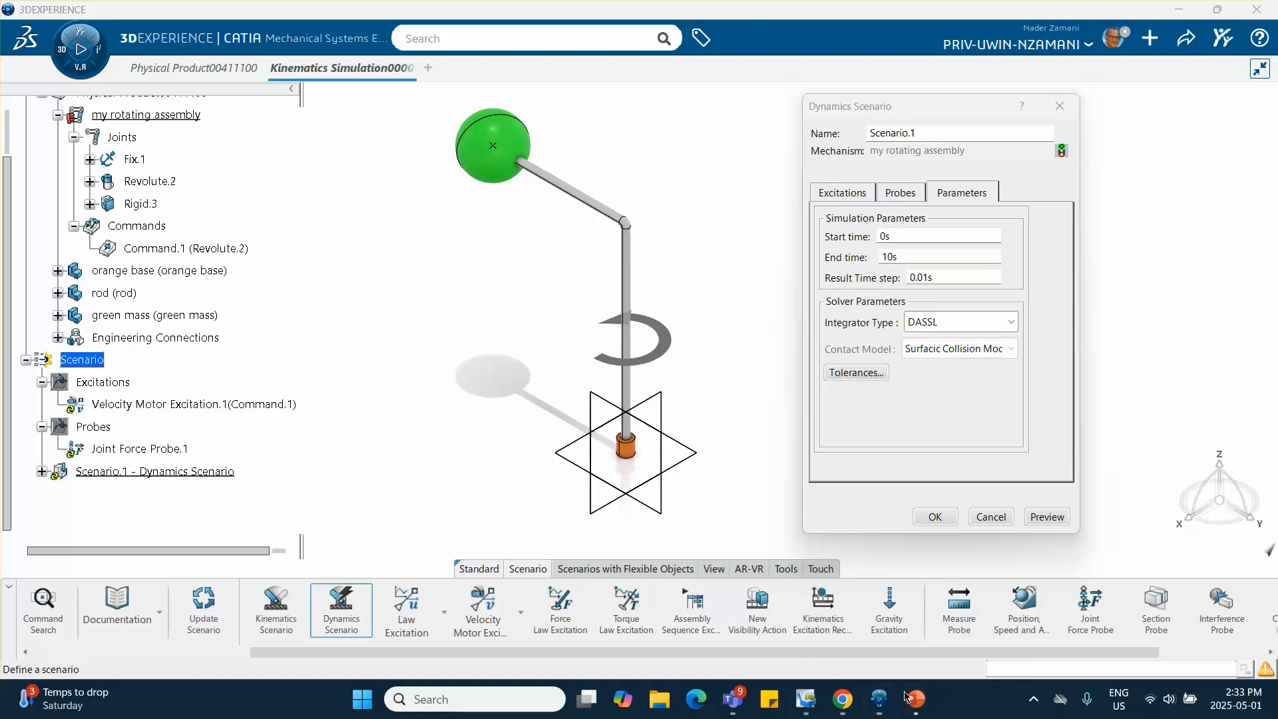
pyautogui.click(916, 699)
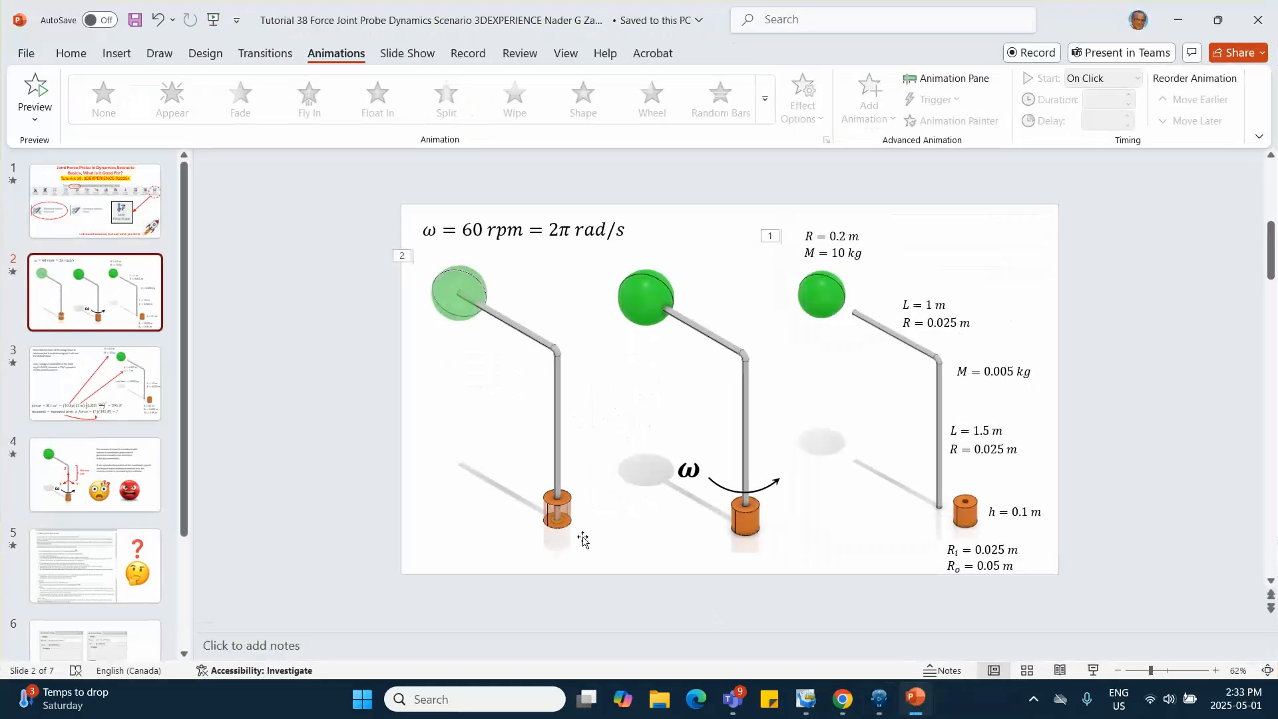
pyautogui.click(105, 467)
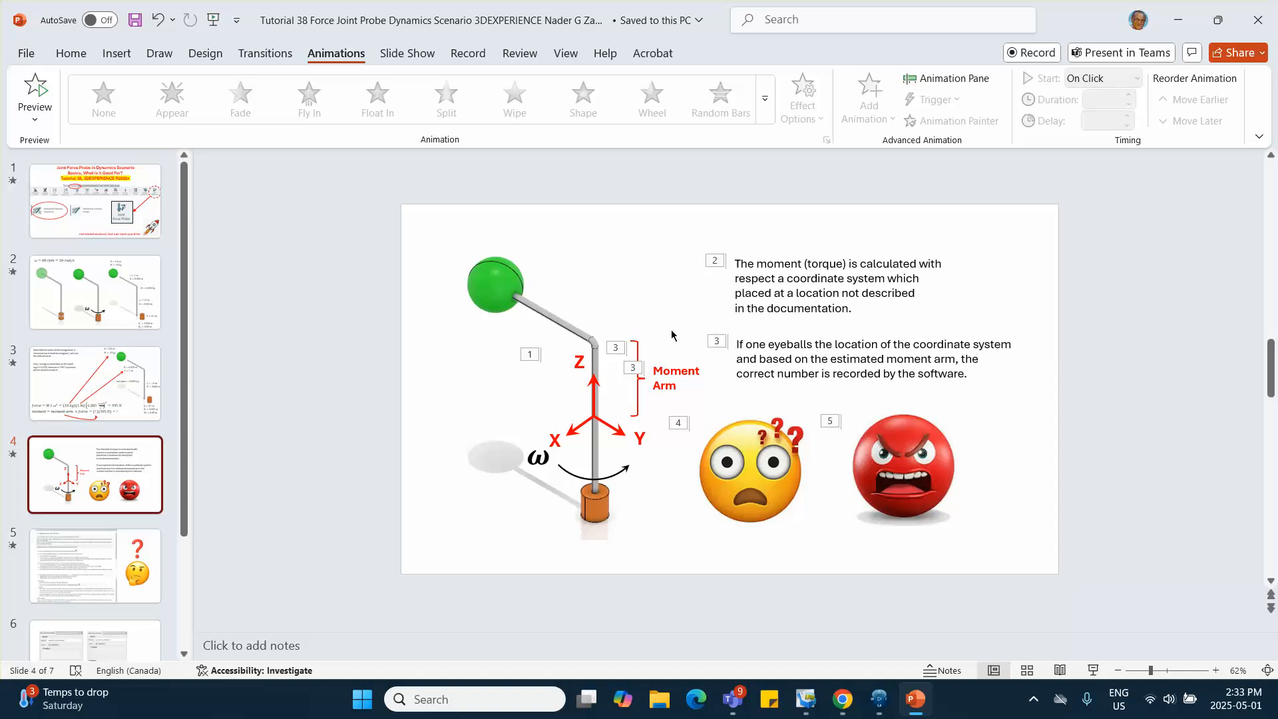
pyautogui.click(1177, 20)
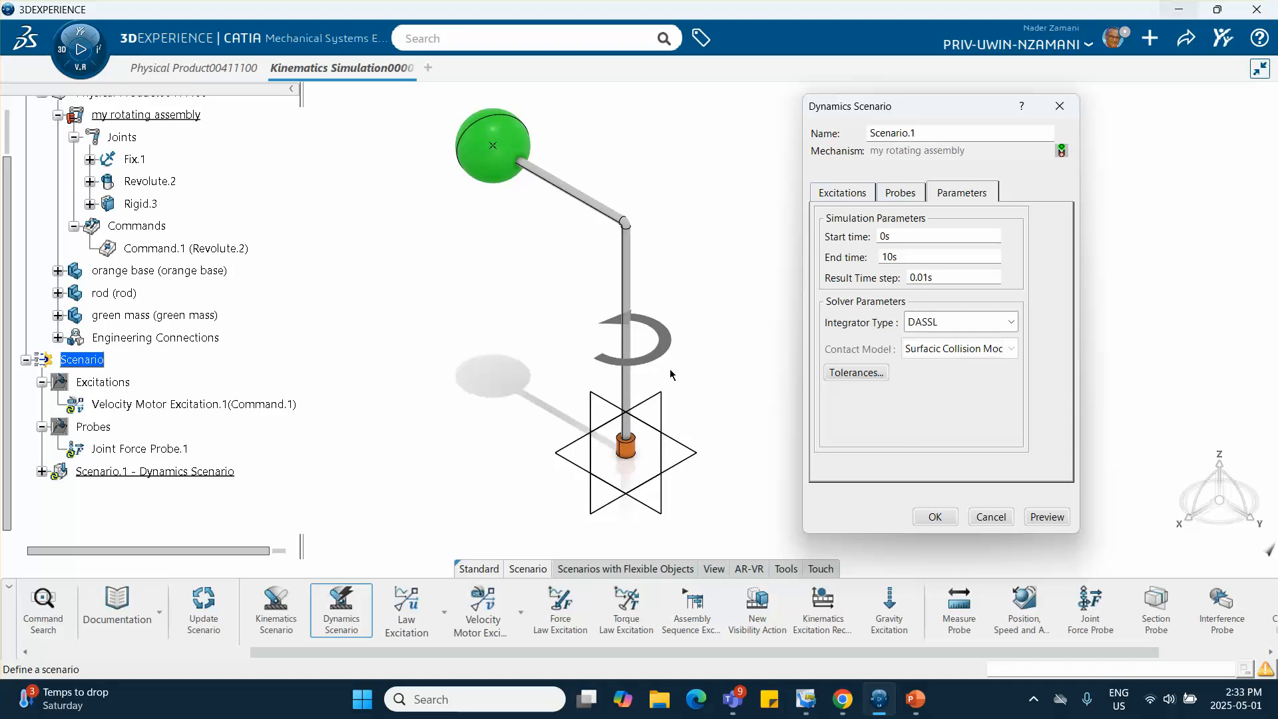
# Step: Accept the dynamics scenario settings and force the computation of Scenario.1 to generate its results
pyautogui.click(949, 524)
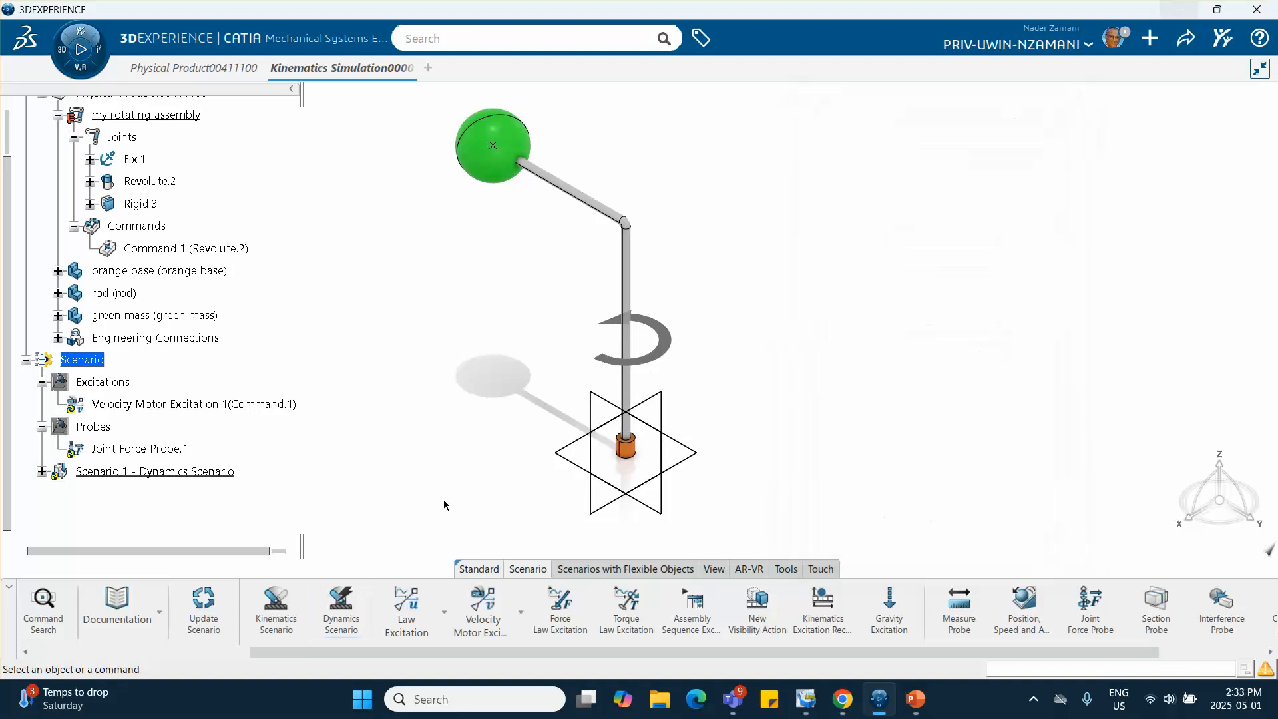
pyautogui.rightClick(222, 477)
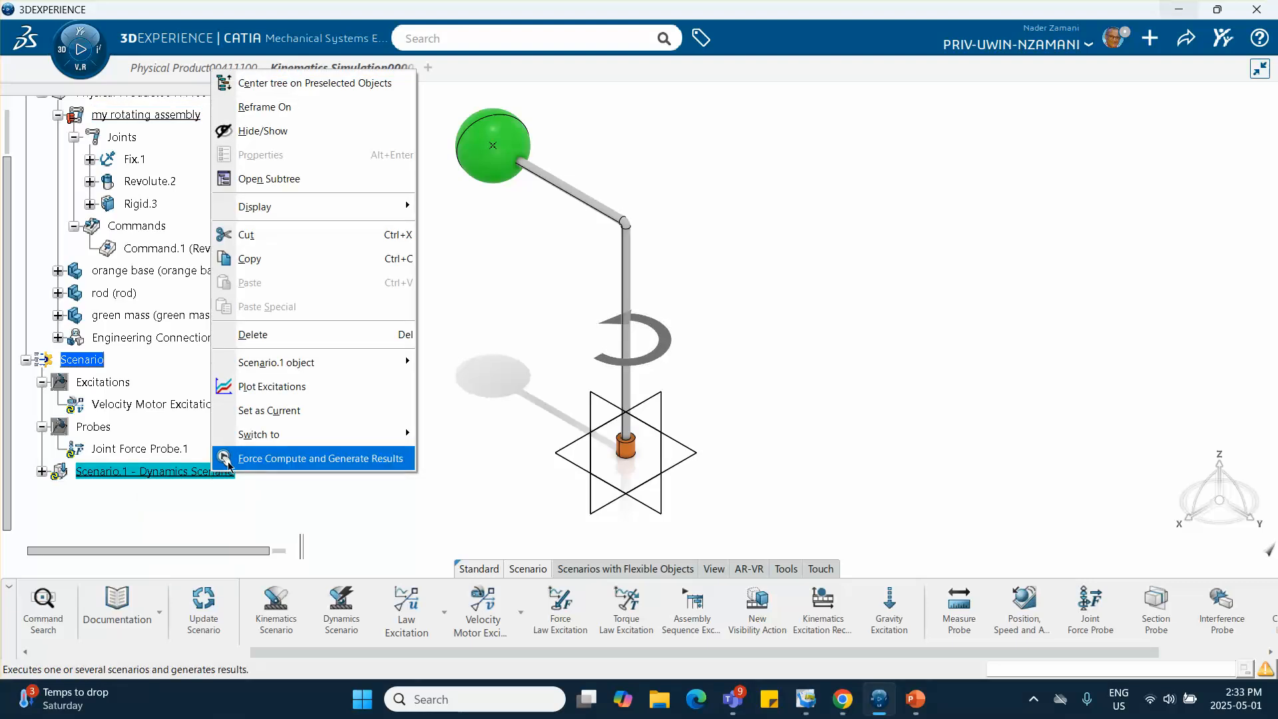
pyautogui.click(257, 464)
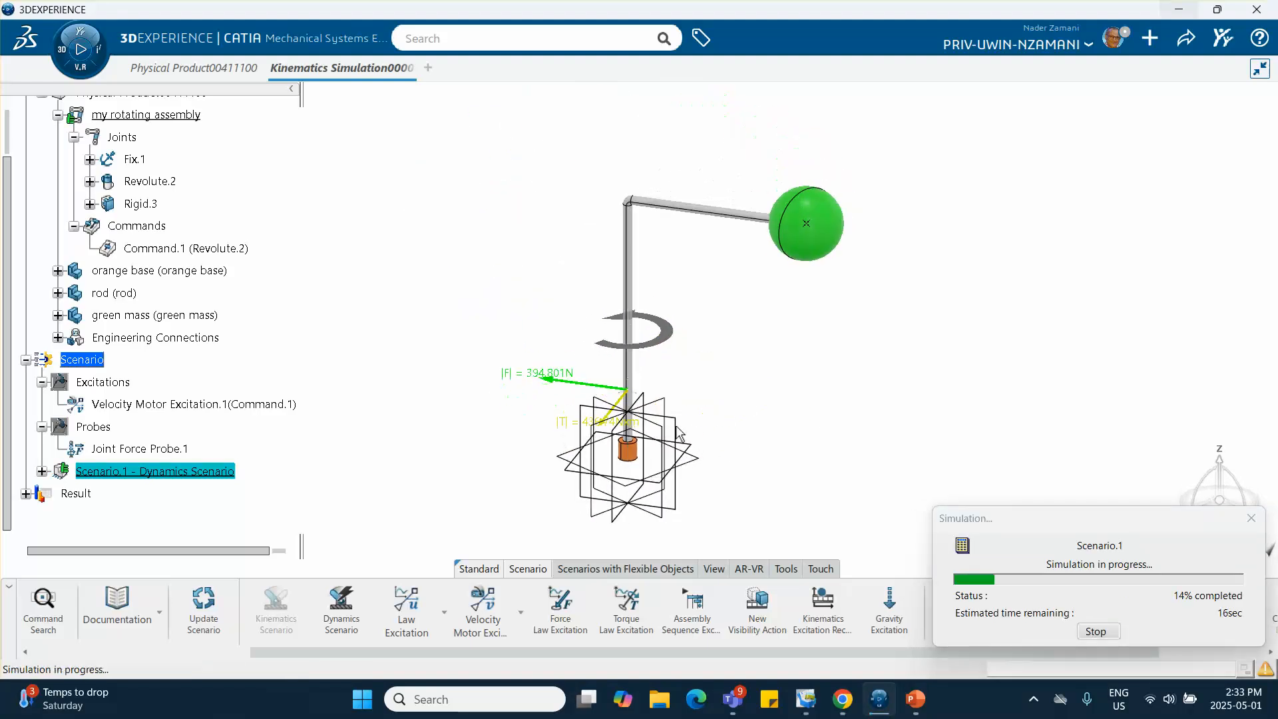
pyautogui.moveTo(631, 412); pyautogui.dragTo(641, 312, button='middle')
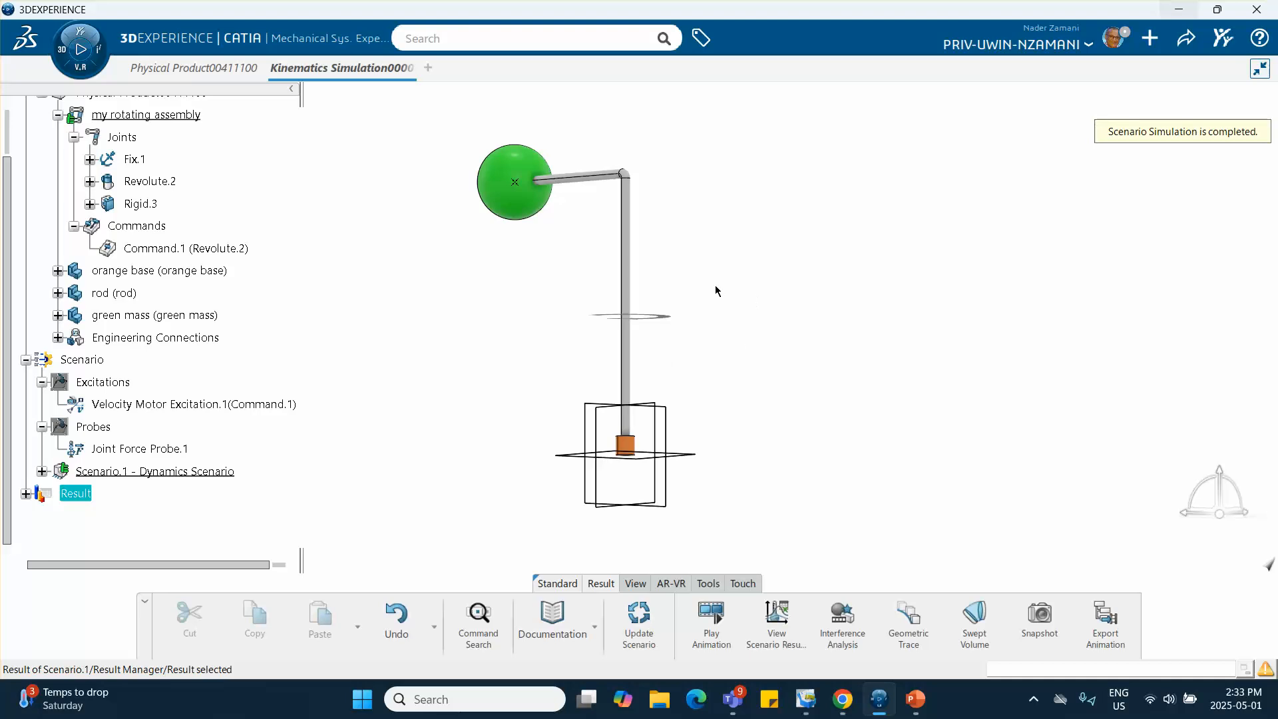
pyautogui.moveTo(670, 255); pyautogui.dragTo(685, 461, button='middle')
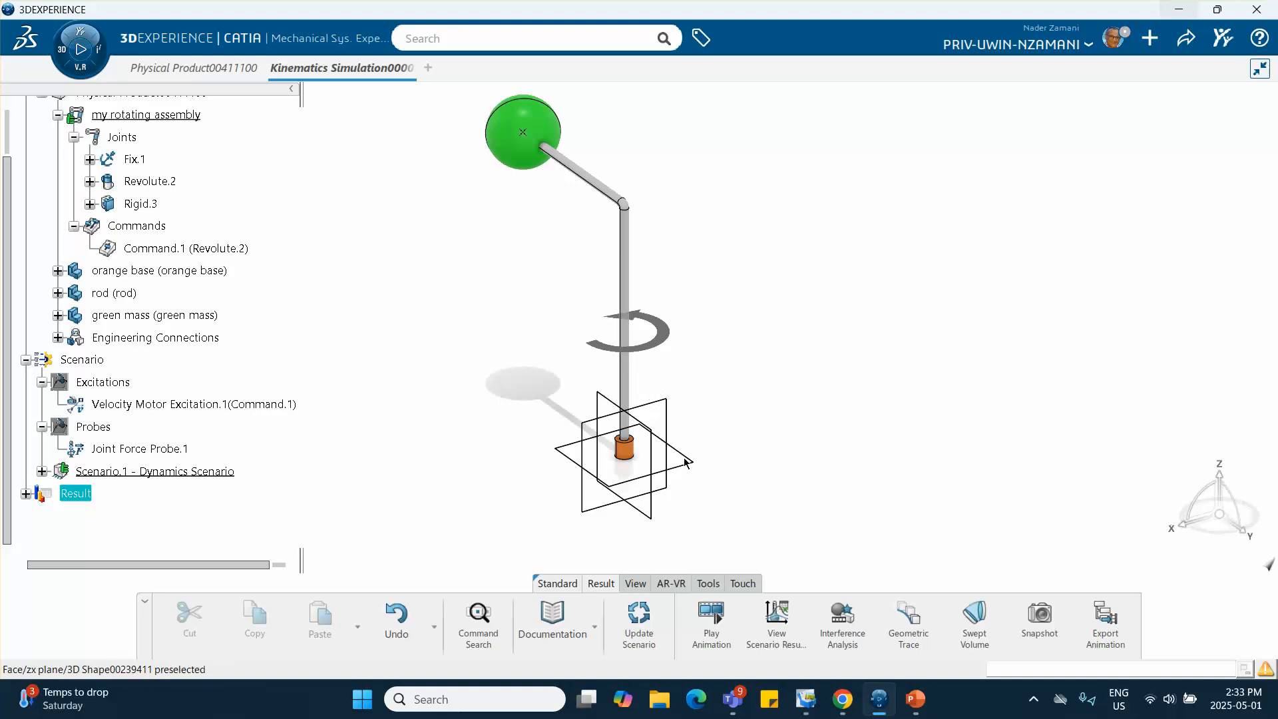
# Step: View the results of Scenario.1, plotting X_Force, Y_Force and Z_Force of Joint Force Probe.1 and listing their values in a table
pyautogui.click(776, 624)
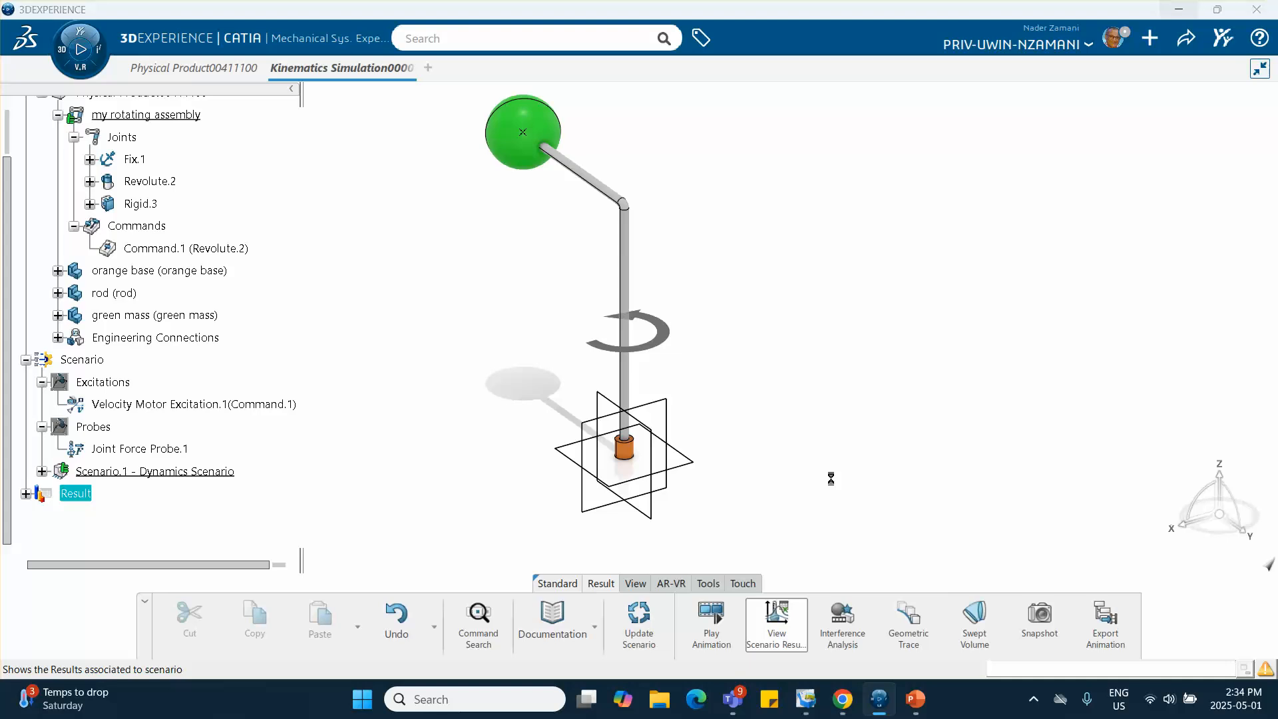
pyautogui.click(132, 483)
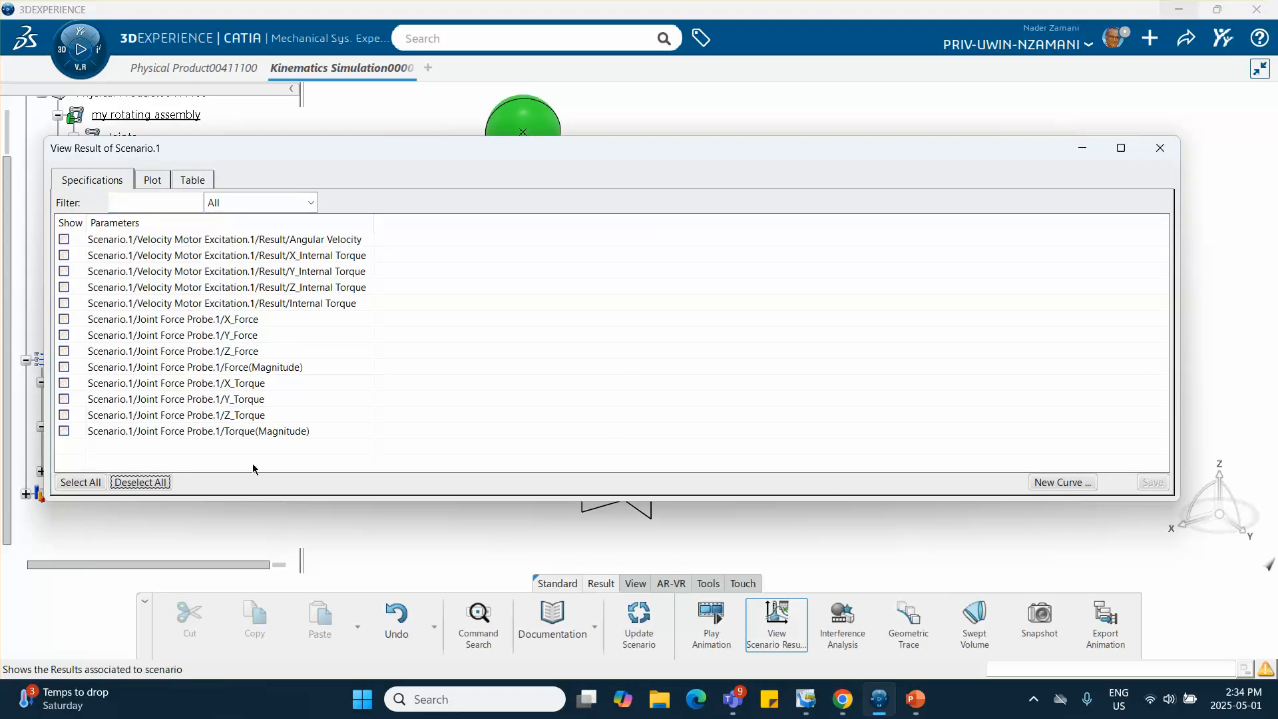
pyautogui.click(65, 320)
pyautogui.click(64, 336)
pyautogui.click(65, 352)
pyautogui.click(152, 182)
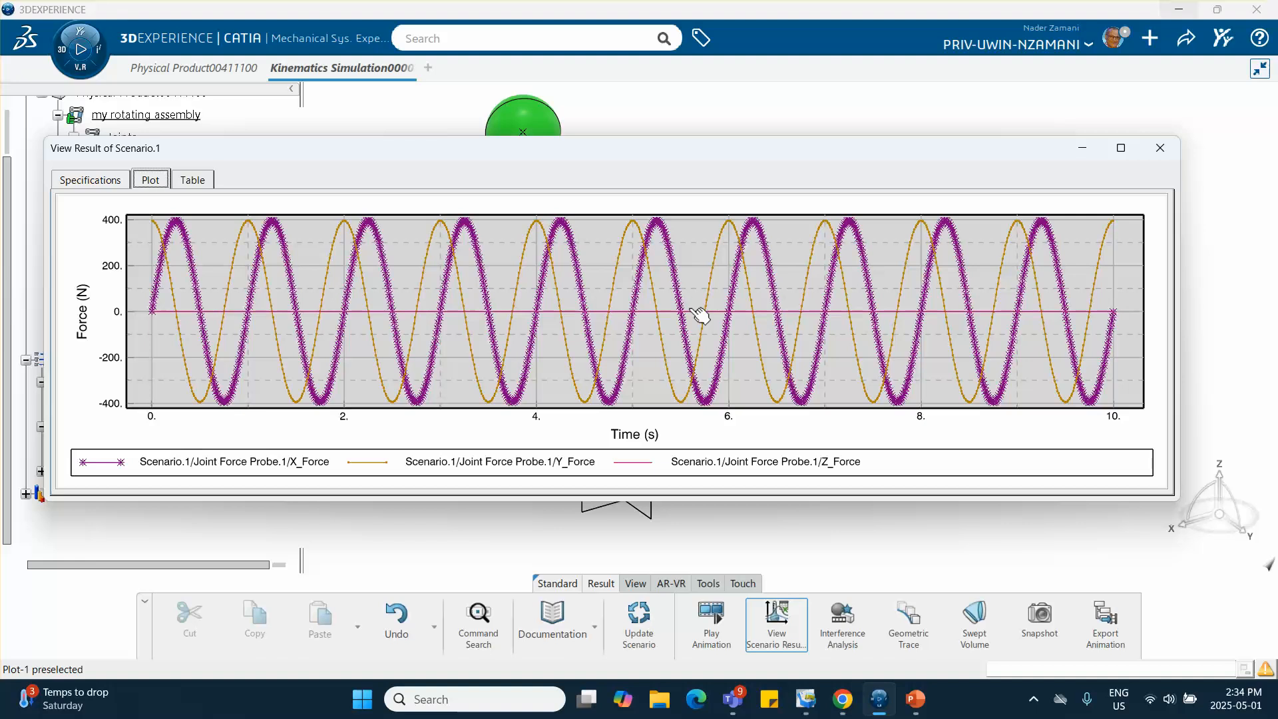
pyautogui.click(196, 181)
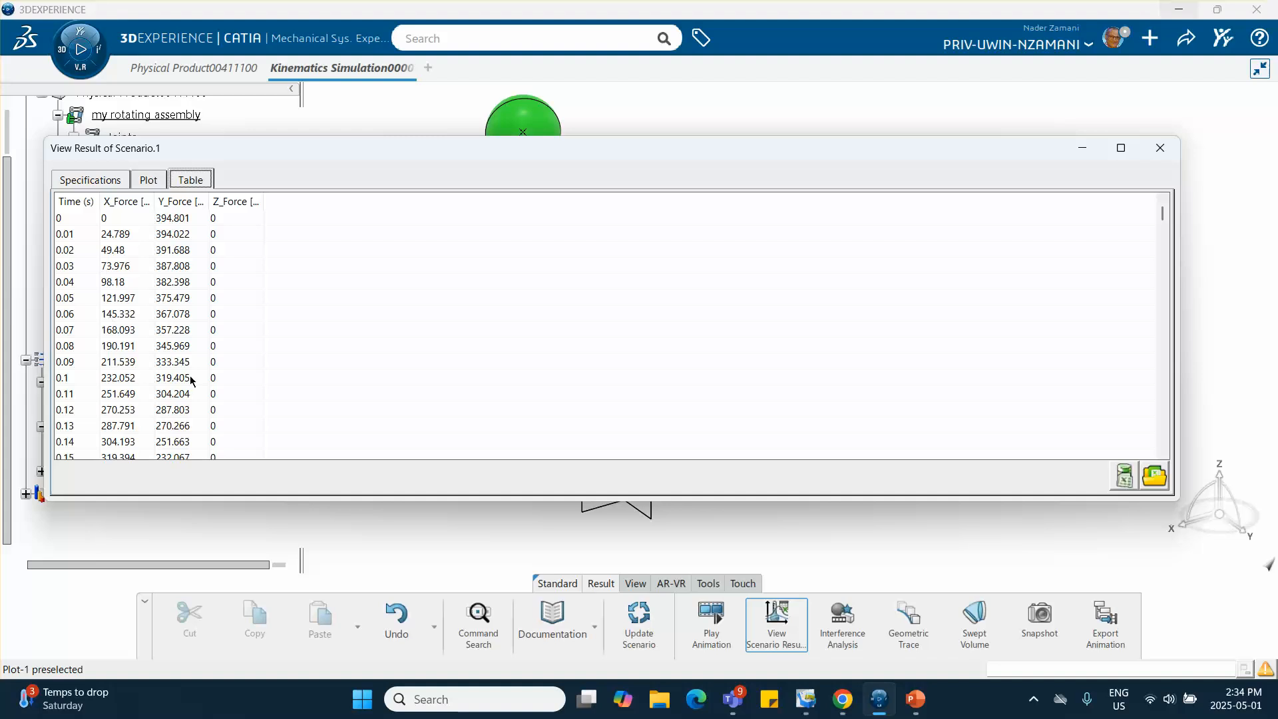
# Step: Switch to PowerPoint to examine the force calculation on slide 3, and return to the scenario results in 3DEXPERIENCE
pyautogui.click(871, 644)
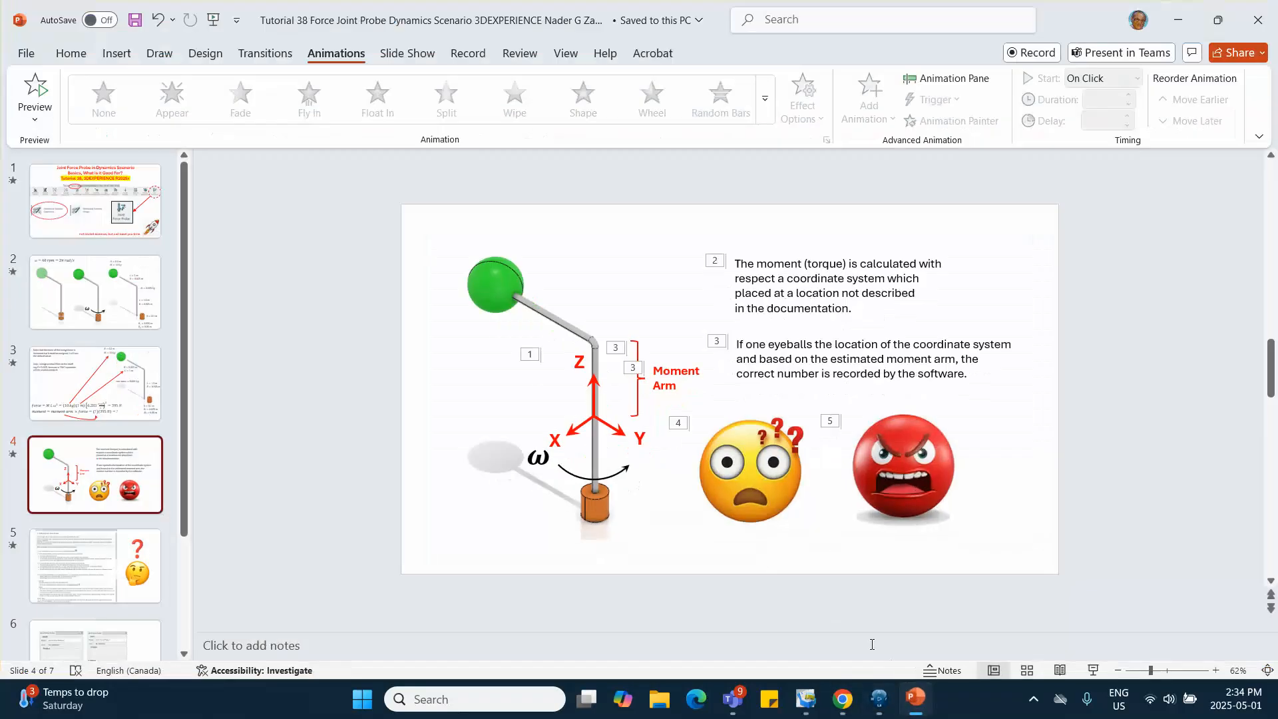
pyautogui.click(95, 383)
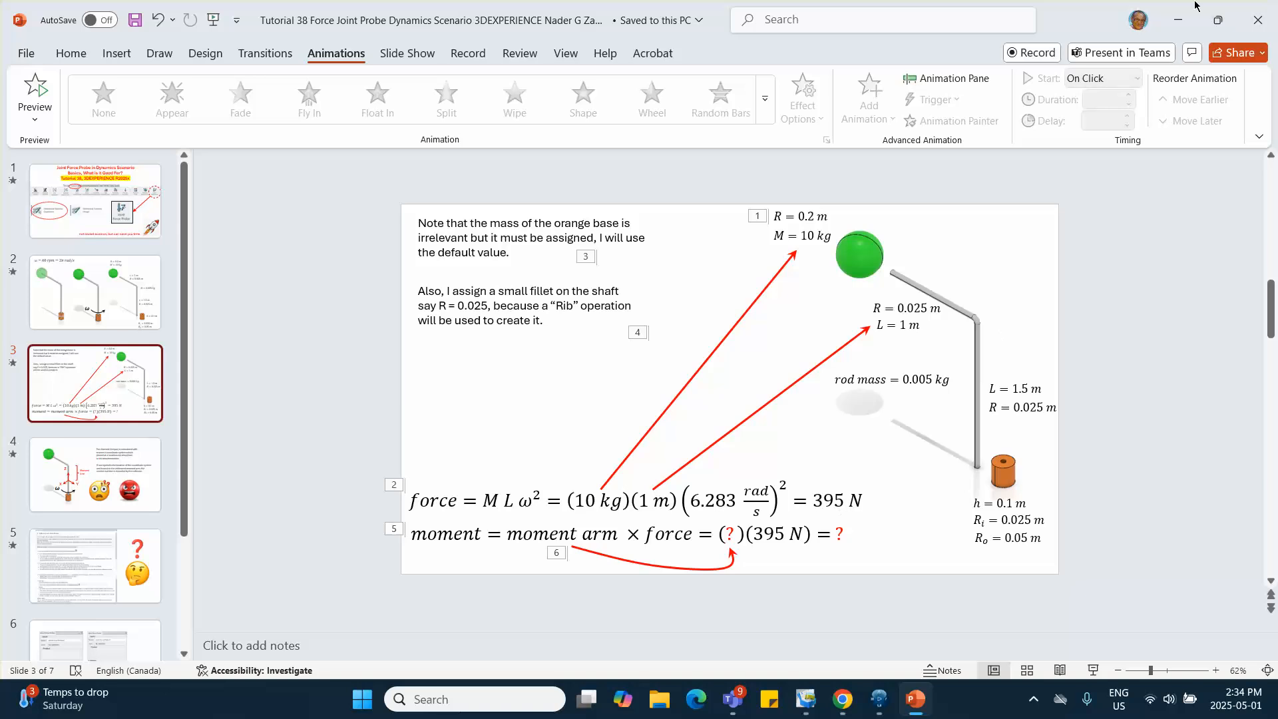
pyautogui.click(1177, 20)
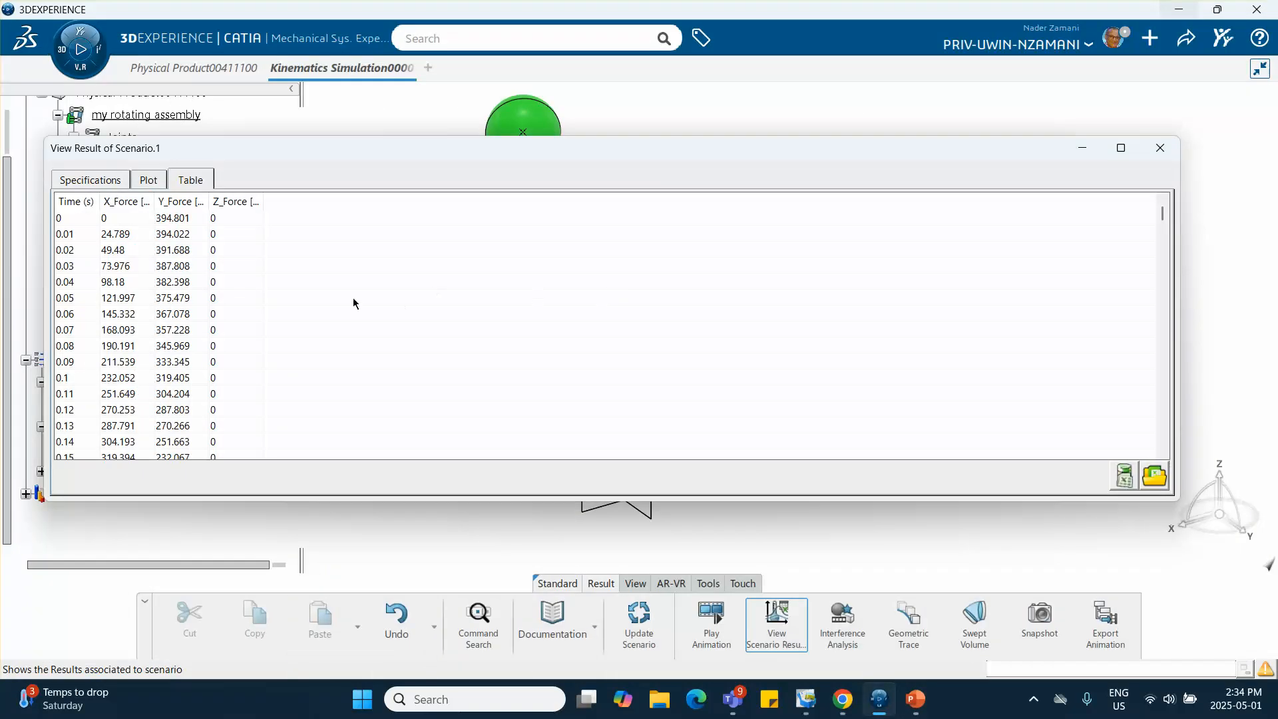
# Step: Replace the force curves with X_Torque, Y_Torque and Z_Torque of Joint Force Probe.1, and examine their plot and table
pyautogui.click(80, 182)
pyautogui.click(64, 334)
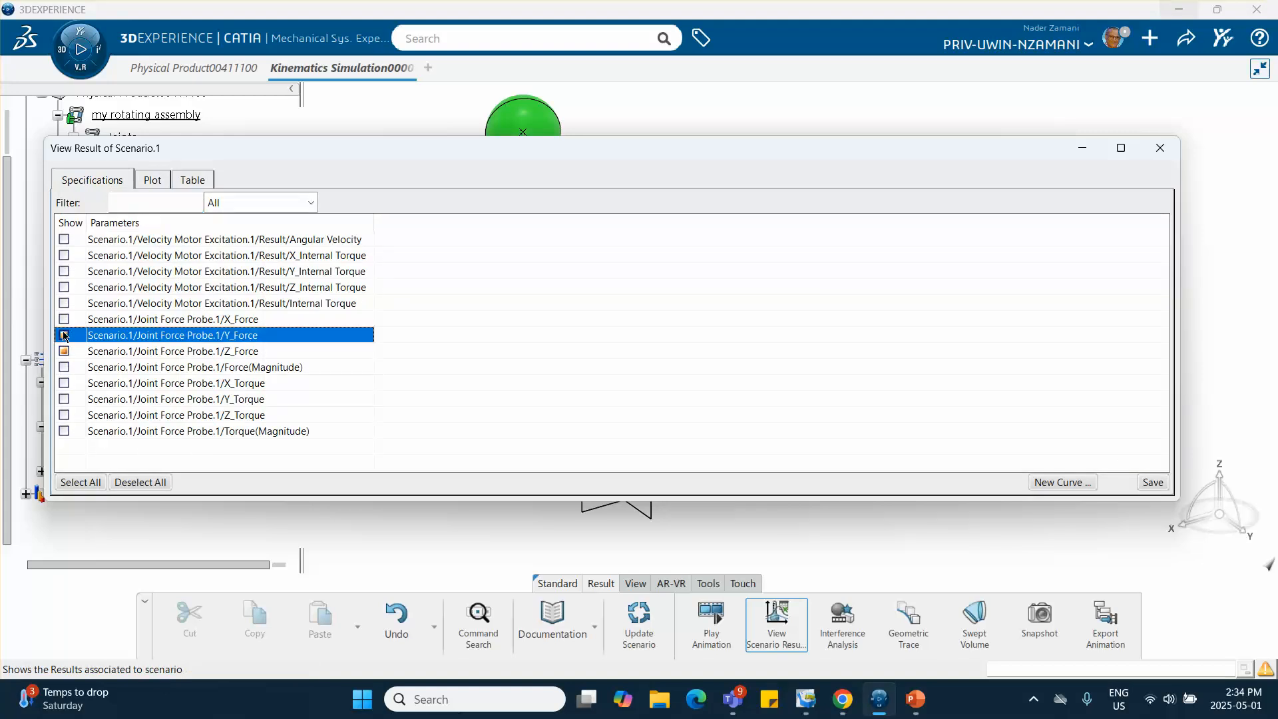
pyautogui.click(64, 351)
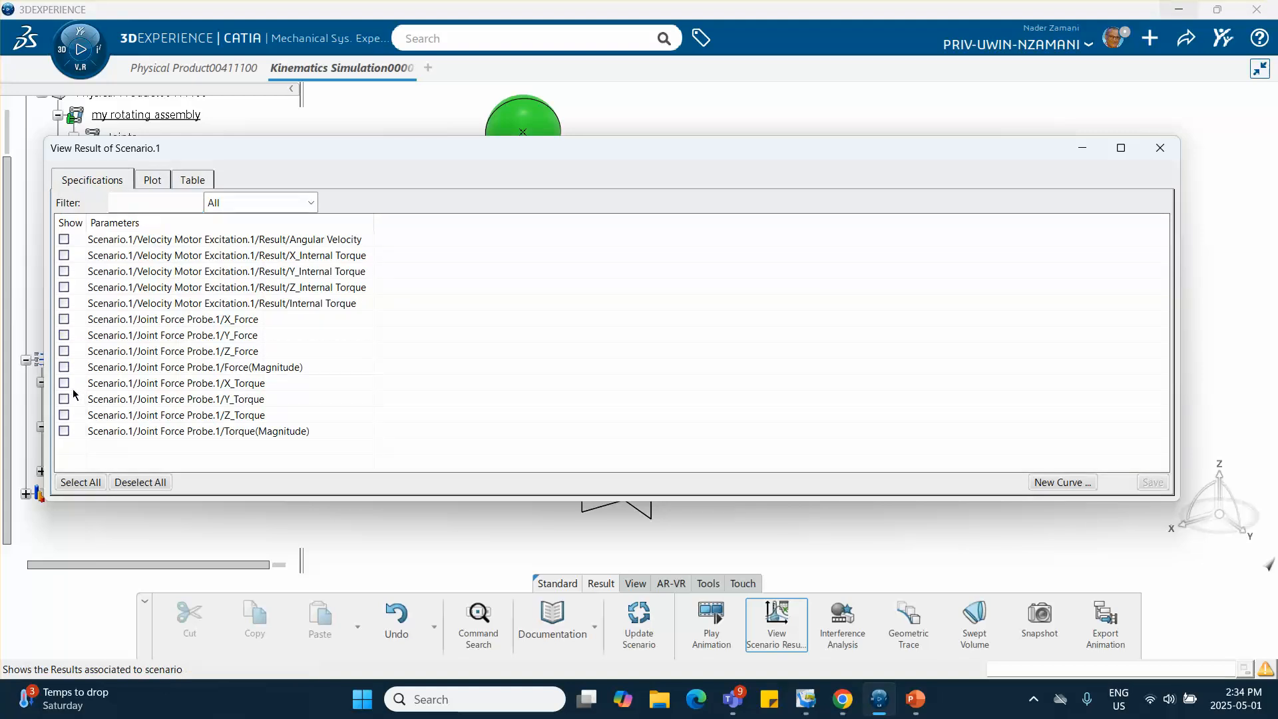
pyautogui.click(65, 384)
pyautogui.click(64, 416)
pyautogui.click(154, 181)
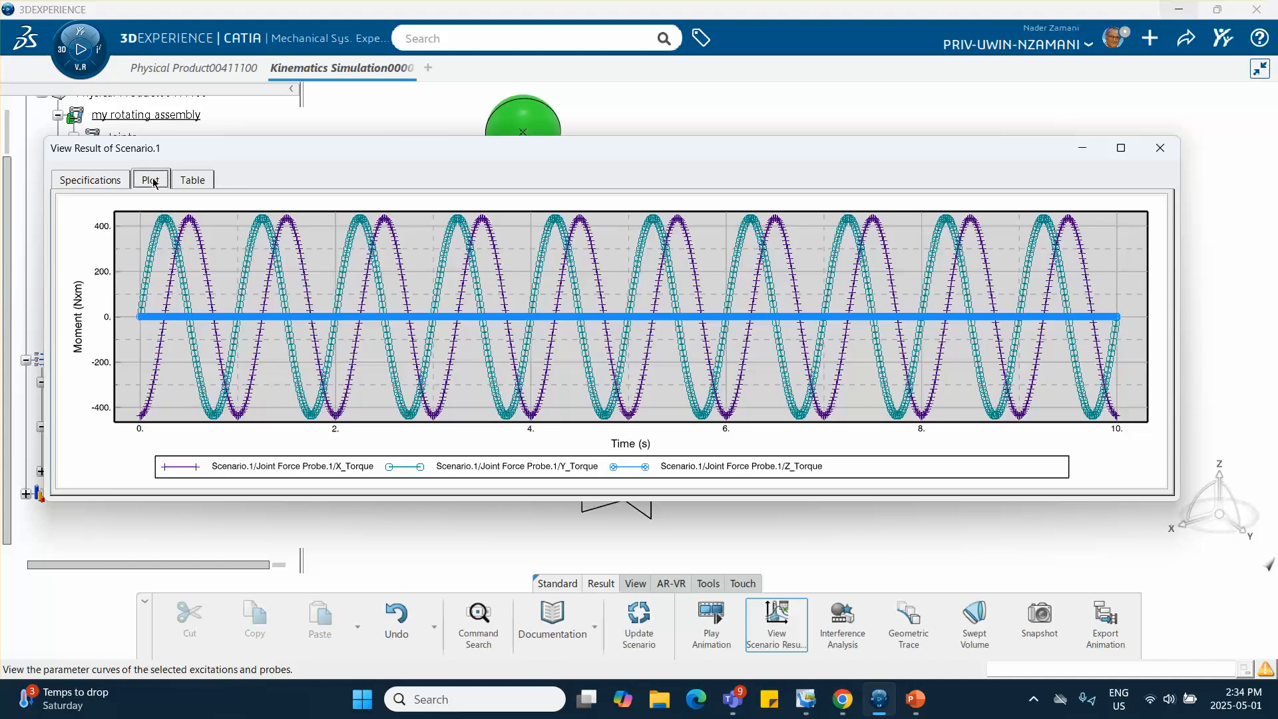
pyautogui.click(191, 180)
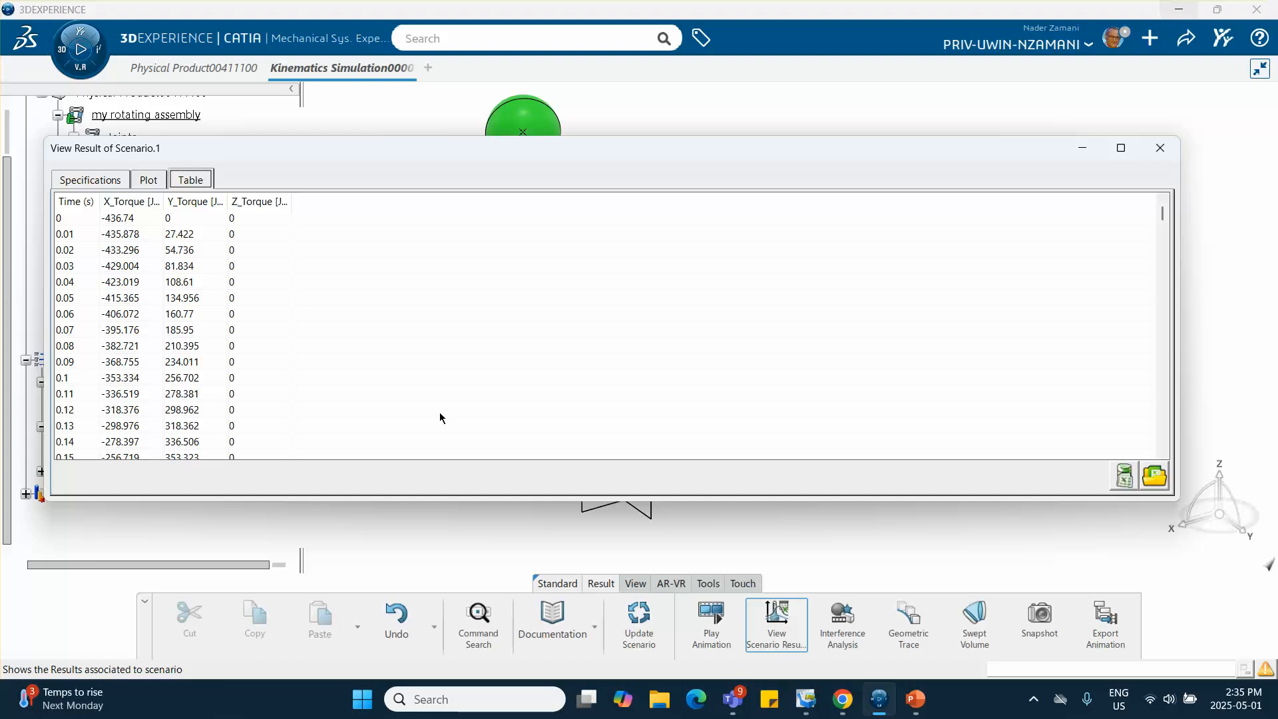
# Step: Switch to PowerPoint to compare the torque values with slide 3's moment formula, and return to the torque table in 3DEXPERIENCE
pyautogui.click(917, 700)
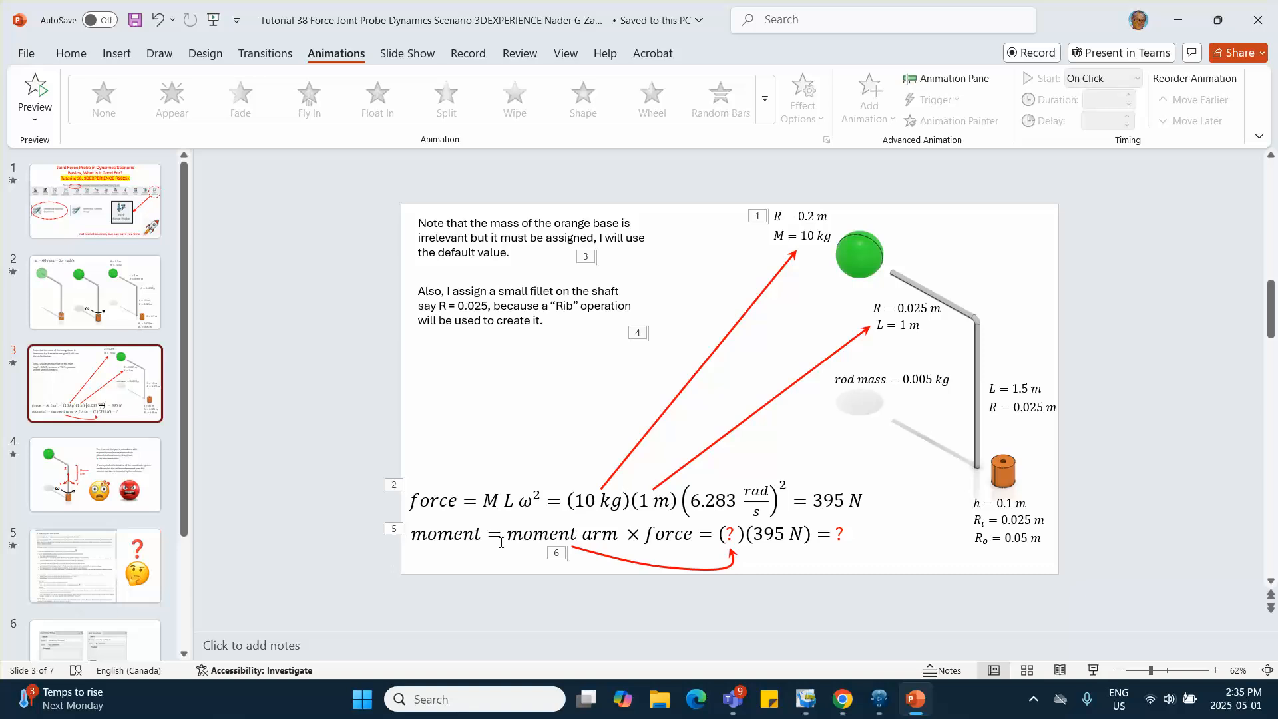
pyautogui.click(878, 698)
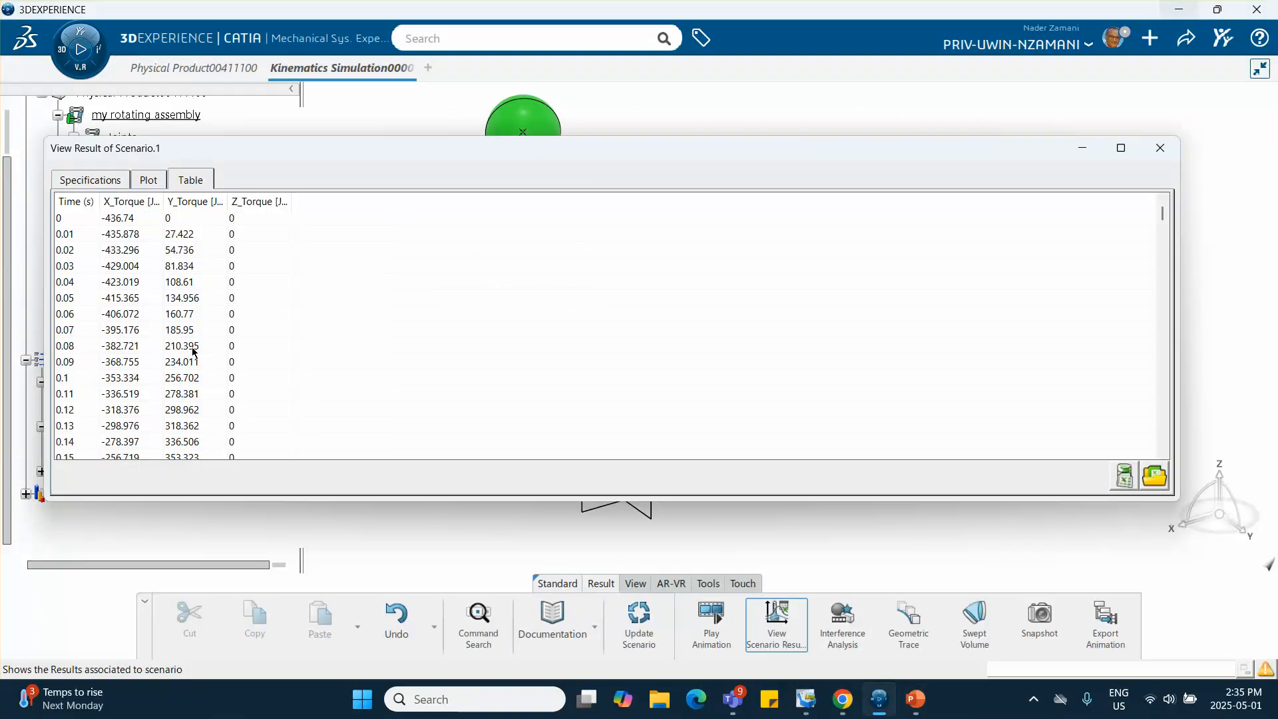
# Step: Switch to PowerPoint and correct the misspelled word "raction" in the title of slide 7 to "reaction"
pyautogui.click(912, 698)
pyautogui.scroll(-1, 97, 541)
pyautogui.click(100, 592)
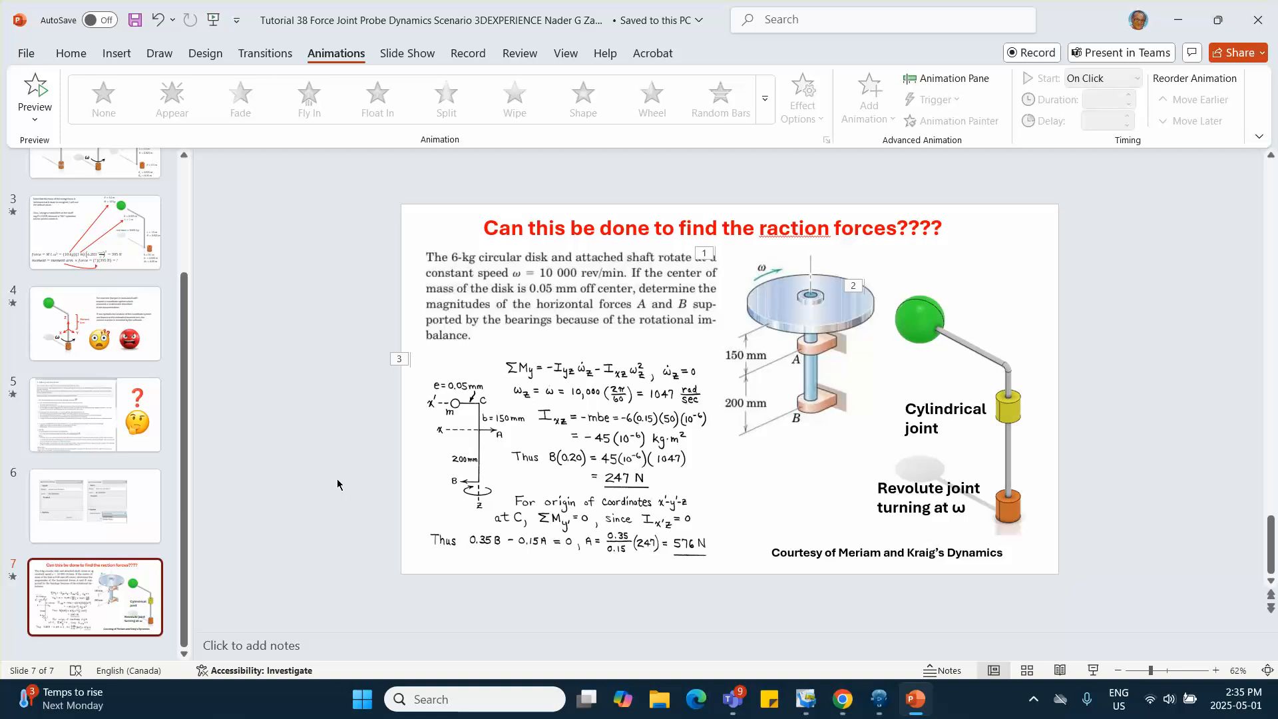
pyautogui.click(787, 230)
pyautogui.rightClick(788, 229)
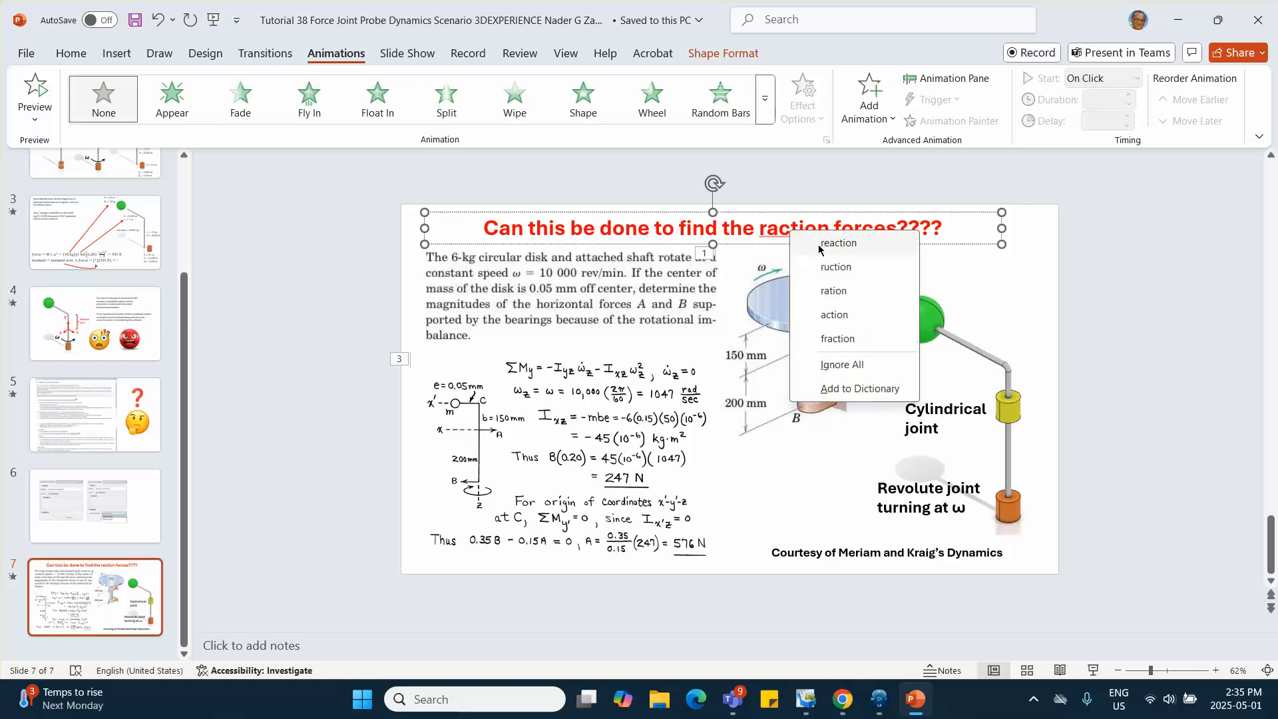
pyautogui.click(845, 242)
pyautogui.click(325, 241)
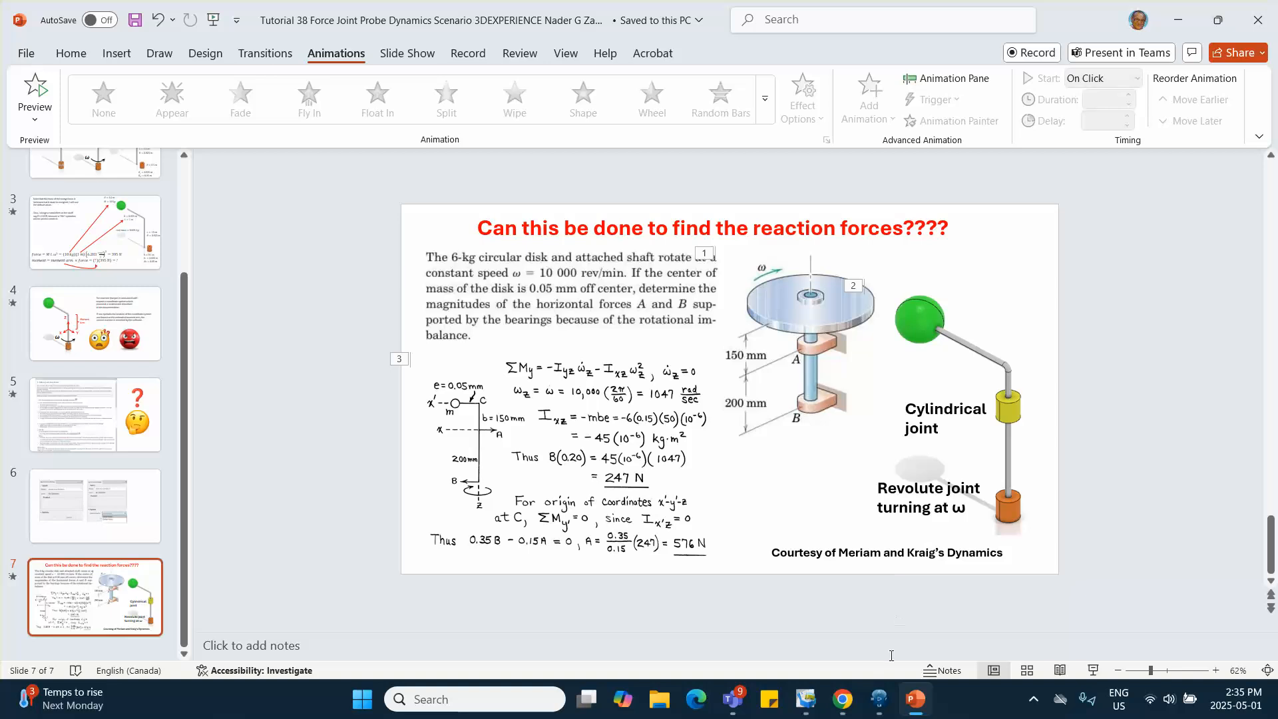
pyautogui.click(1032, 701)
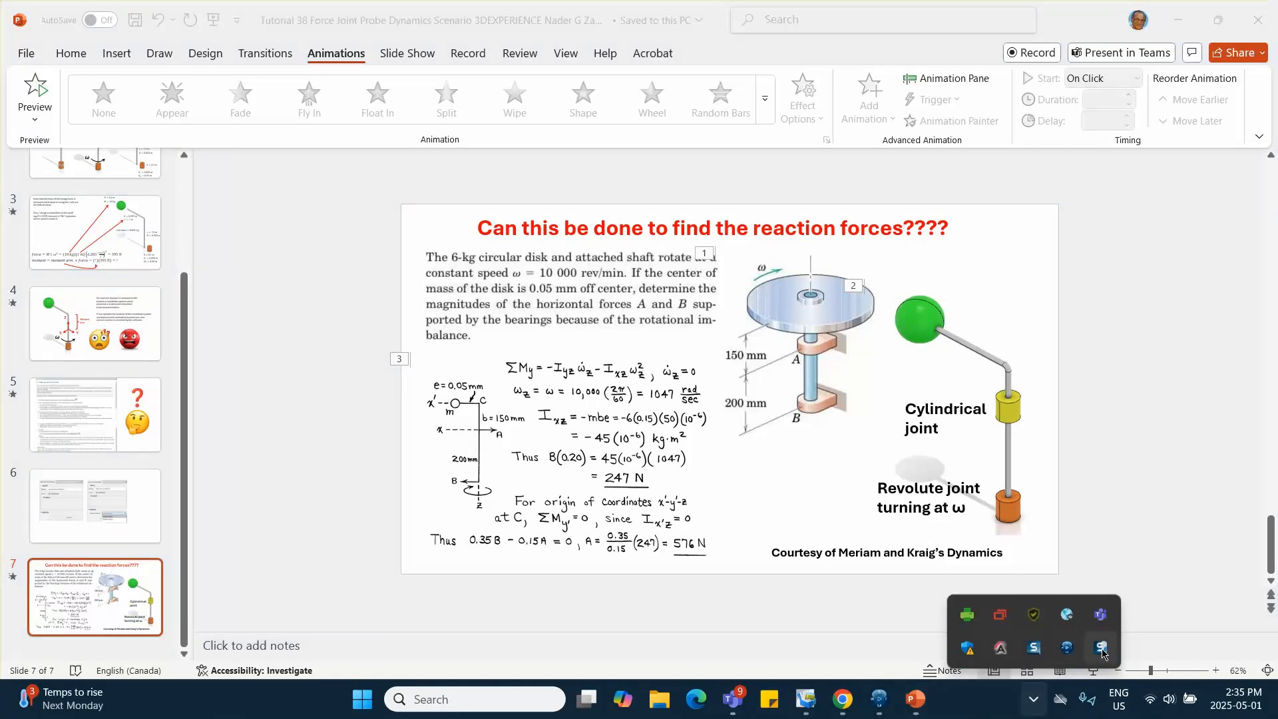